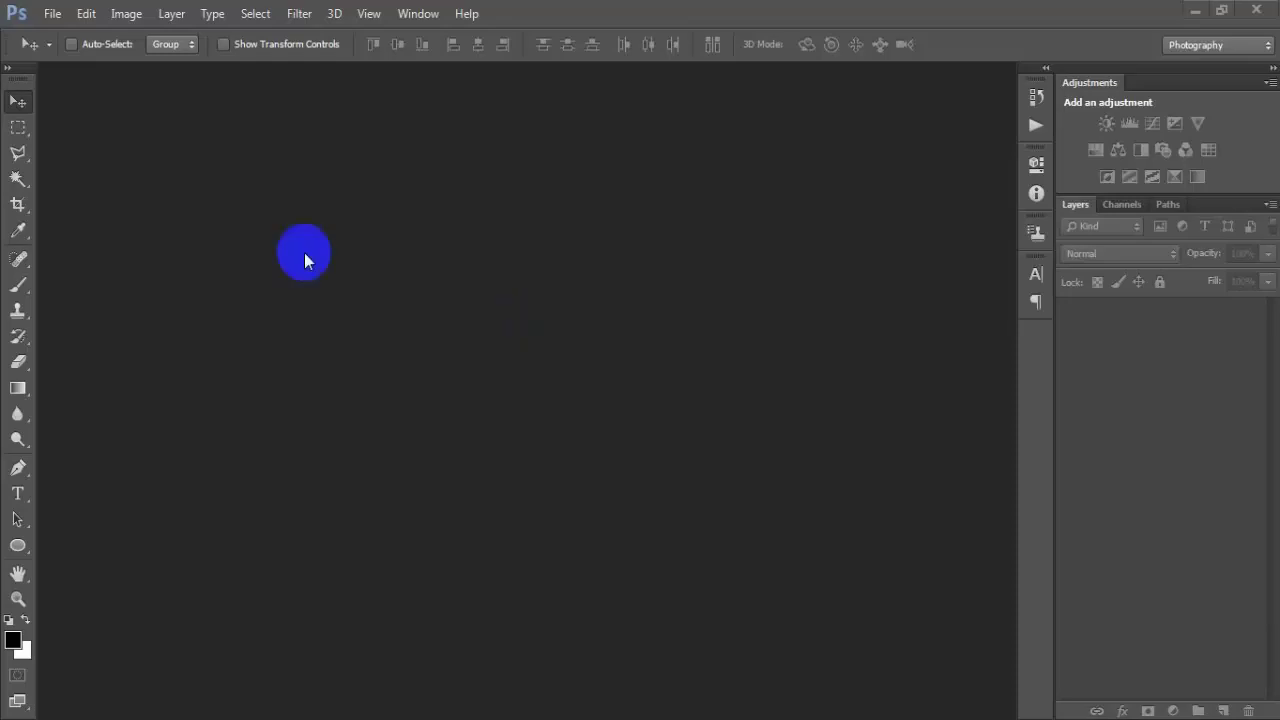
Step: Create a white 1080 × 1080 px, 300 ppi RGB document and dock it in the workspace
{"action": "left_click", "coordinate": [58, 24]}
{"action": "left_click", "coordinate": [51, 40]}
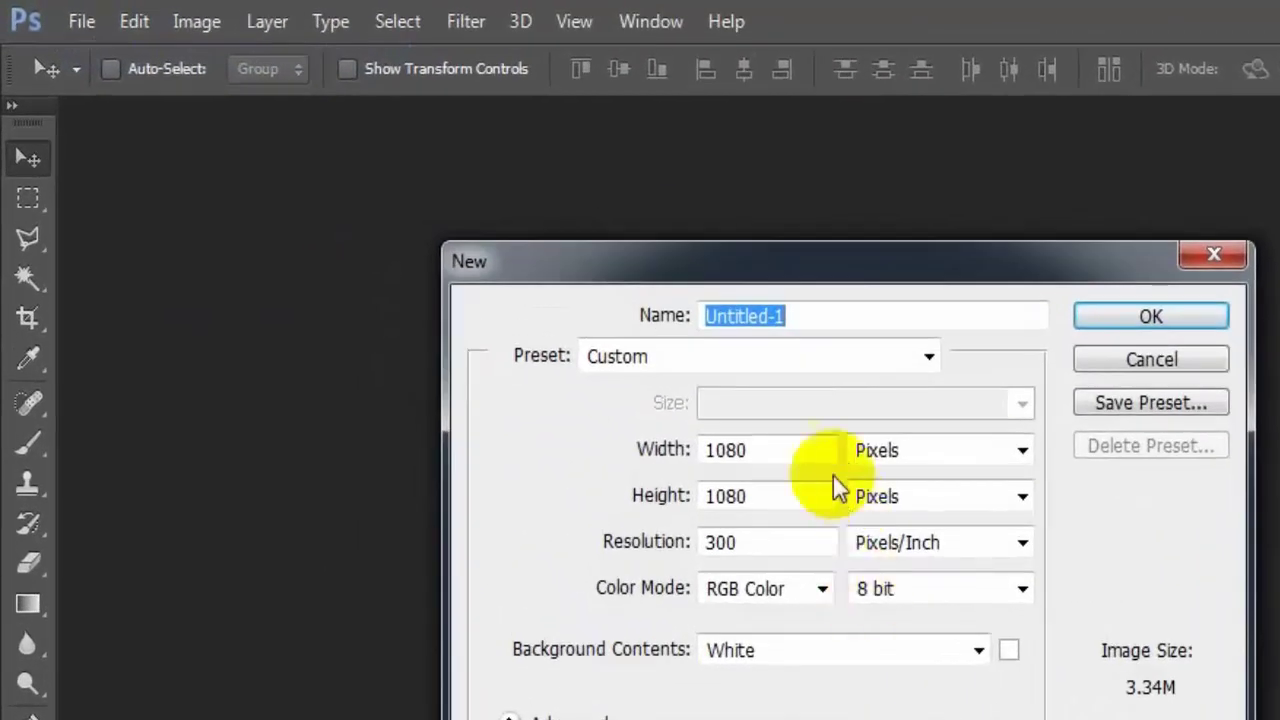
{"action": "double_click", "coordinate": [677, 428]}
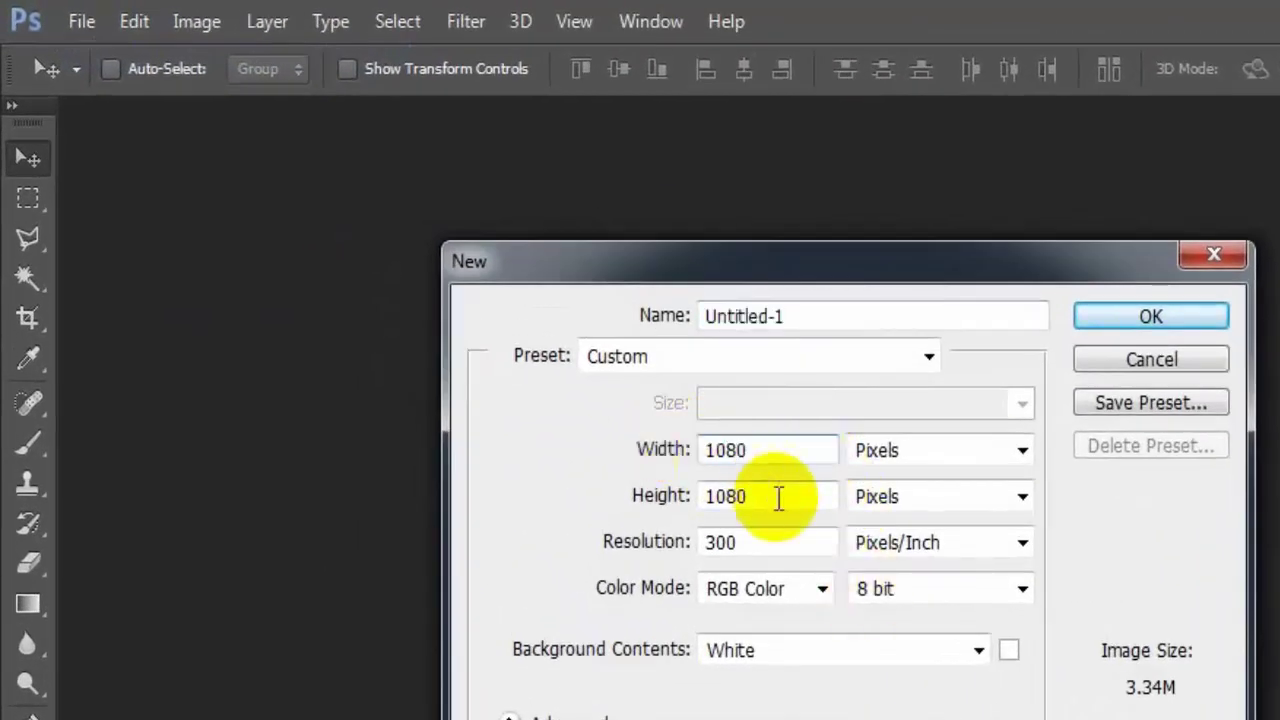
{"action": "double_click", "coordinate": [722, 467]}
{"action": "key", "text": "Tab"}
{"action": "left_click", "coordinate": [821, 590]}
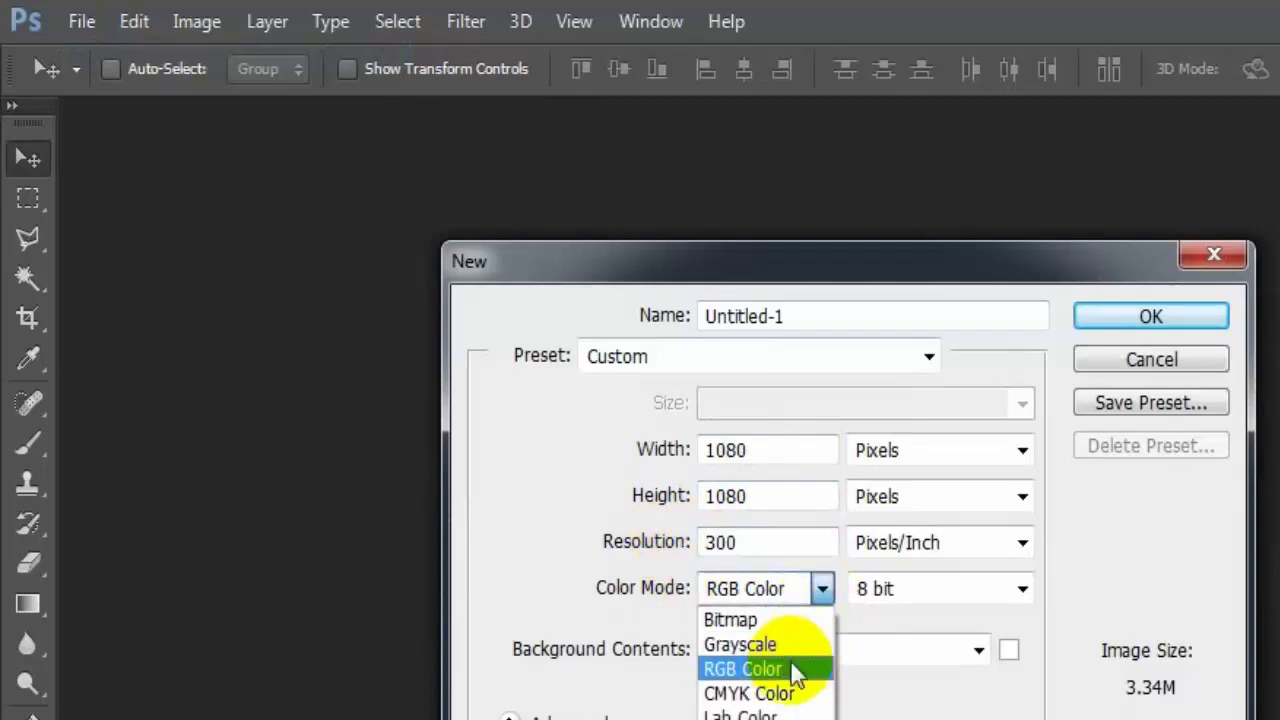
{"action": "left_click", "coordinate": [806, 674]}
{"action": "left_click", "coordinate": [800, 540]}
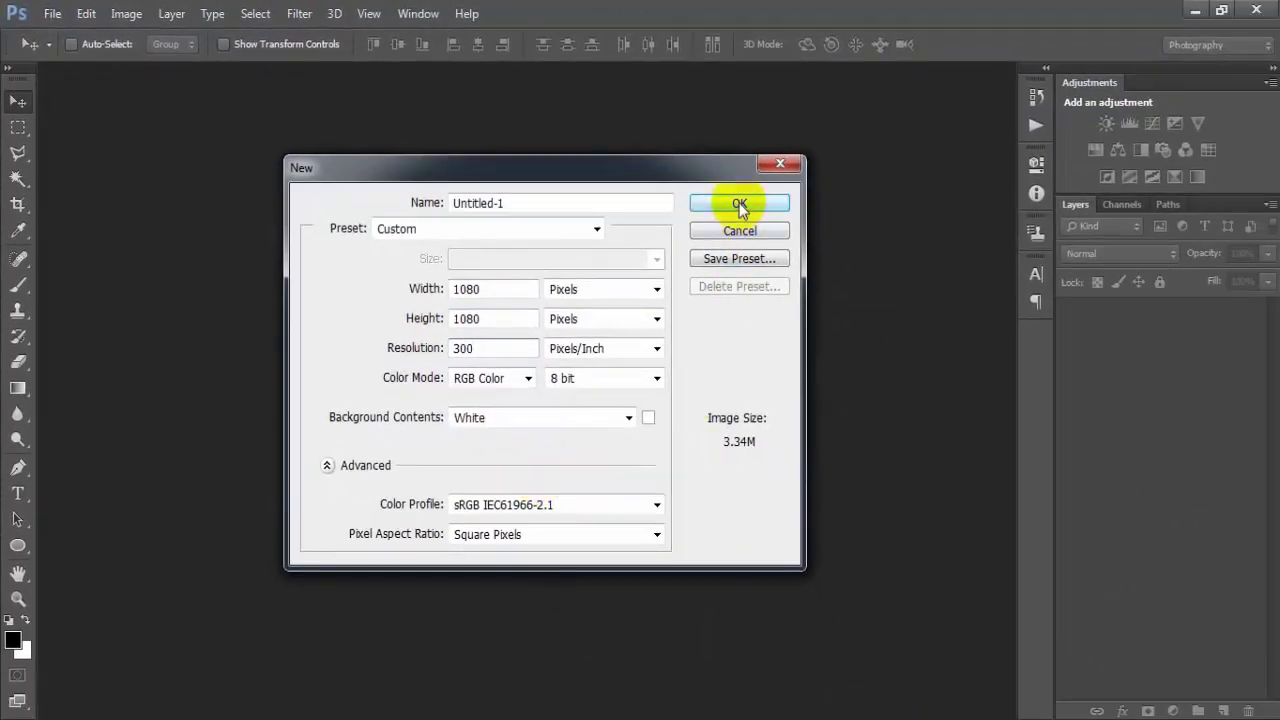
{"action": "left_click", "coordinate": [739, 203]}
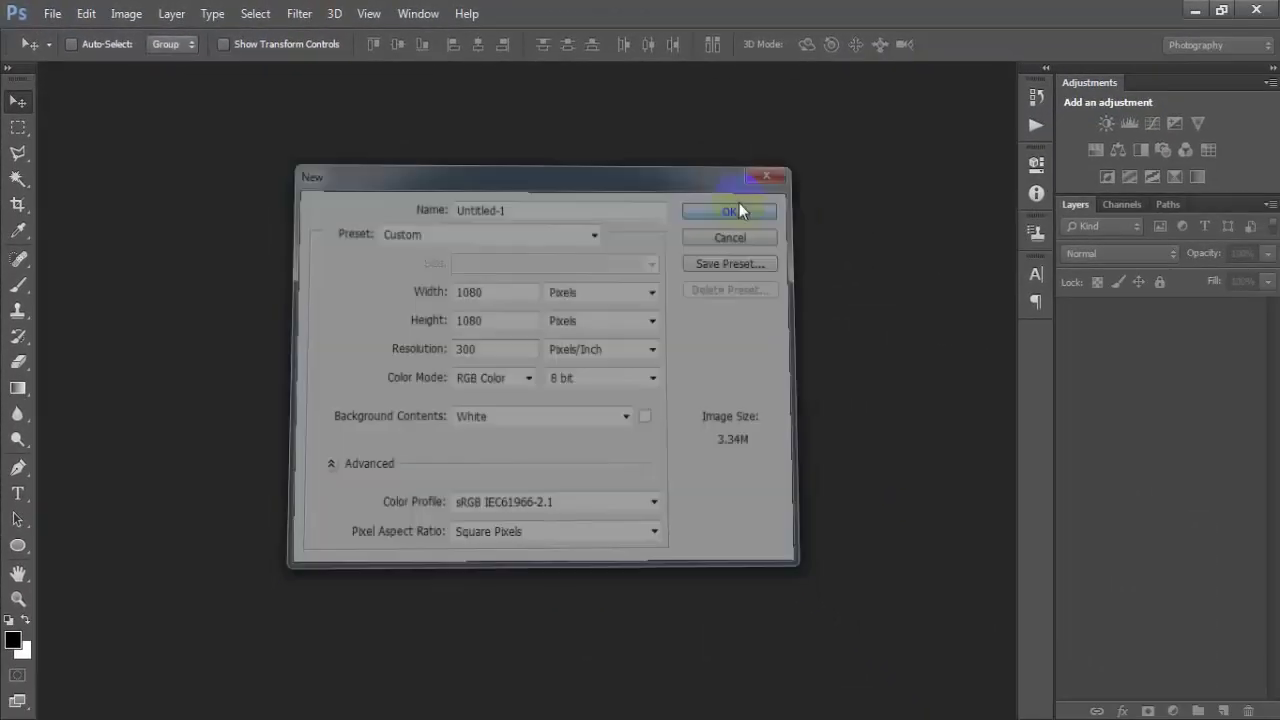
{"action": "left_click_drag", "start_coordinate": [343, 76], "coordinate": [563, 76]}
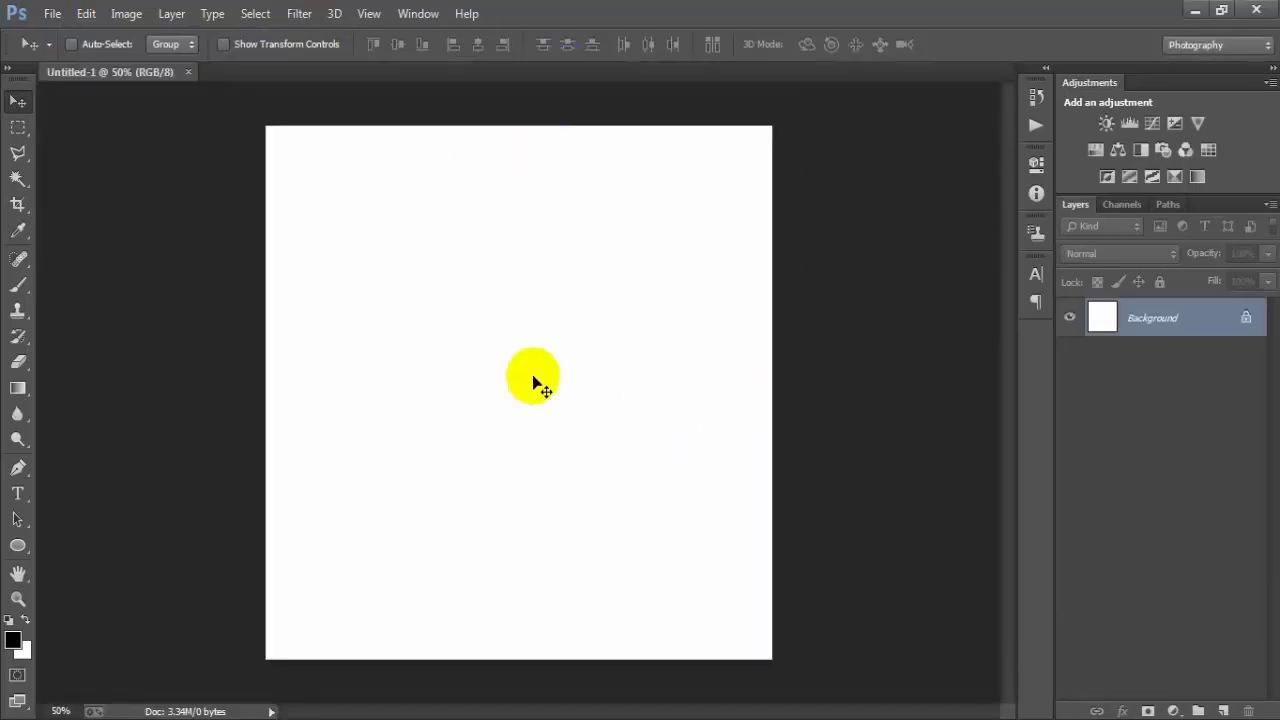
Step: Add a Gradient Fill layer, starting from the Violet, Orange preset
{"action": "left_click", "coordinate": [1174, 711]}
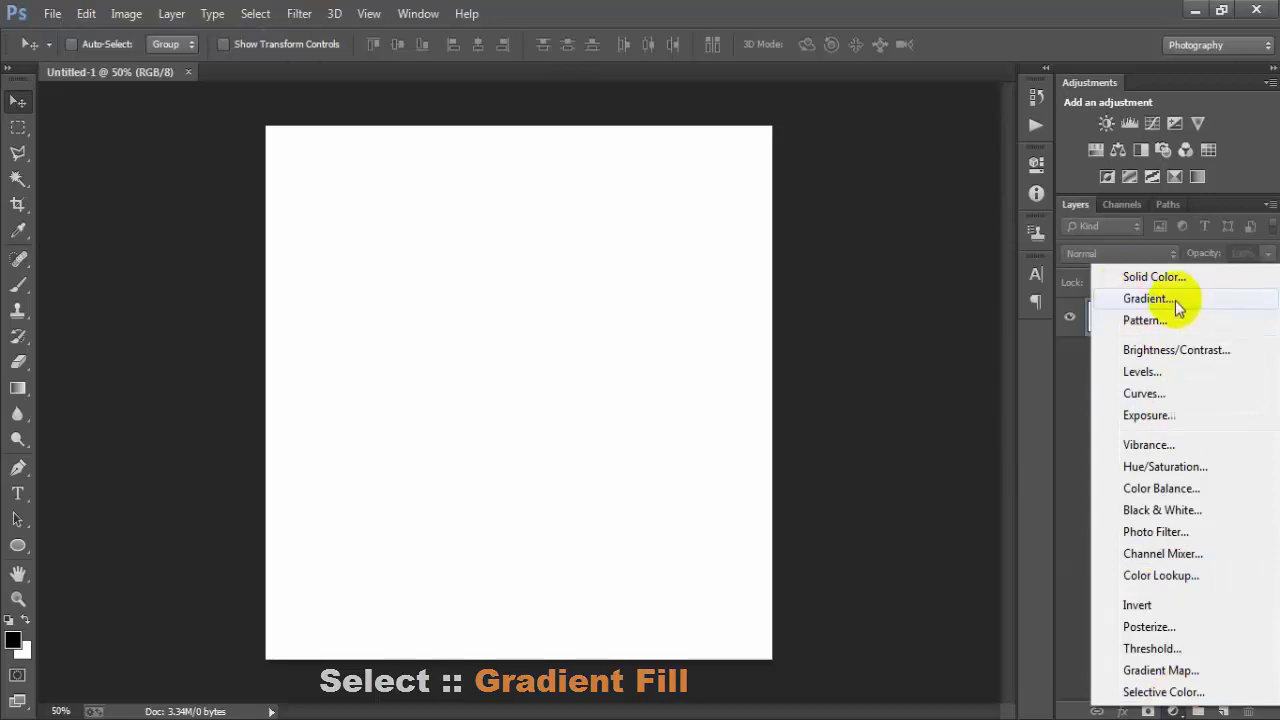
{"action": "left_click", "coordinate": [1175, 300]}
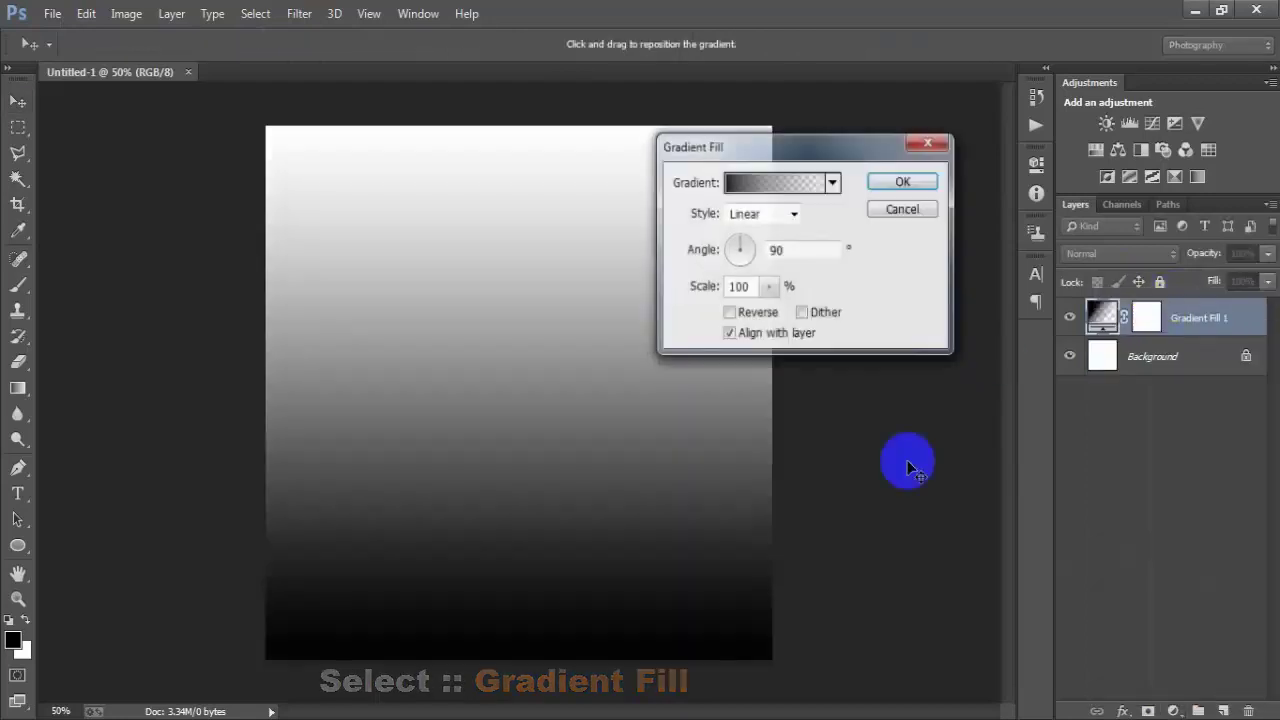
{"action": "left_click", "coordinate": [771, 183]}
{"action": "left_click_drag", "start_coordinate": [835, 86], "coordinate": [706, 60]}
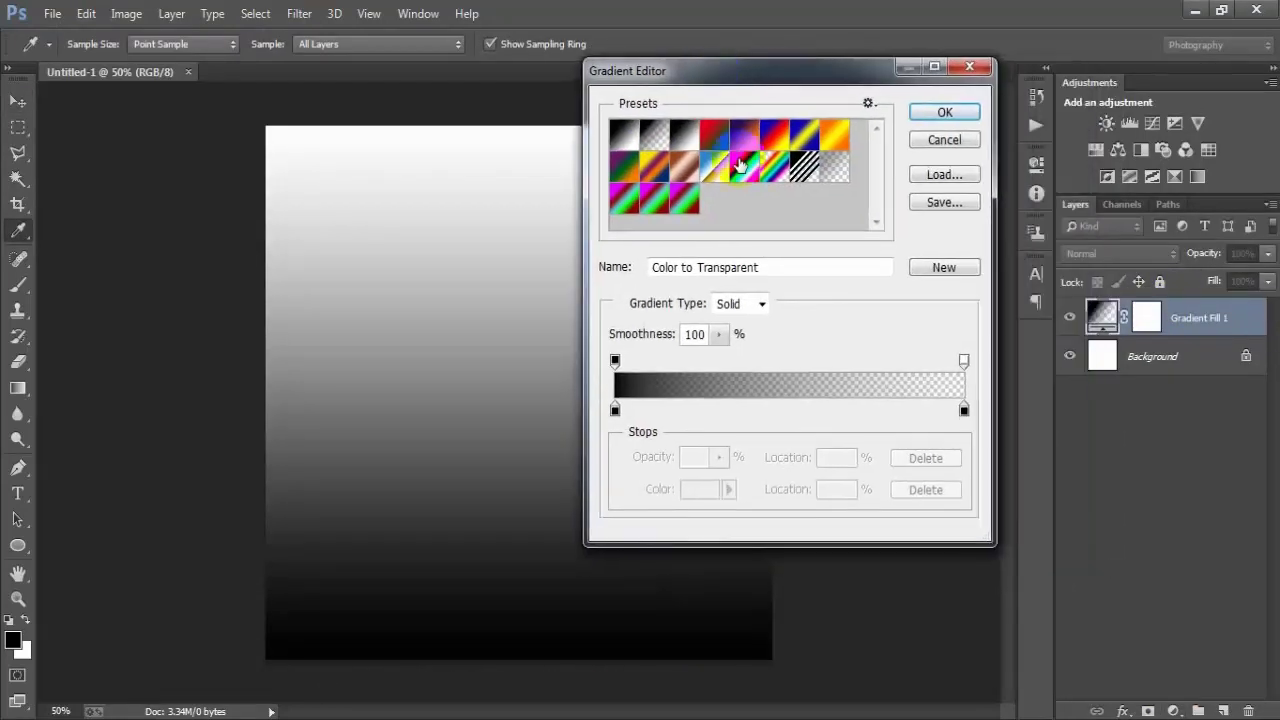
{"action": "left_click", "coordinate": [745, 138]}
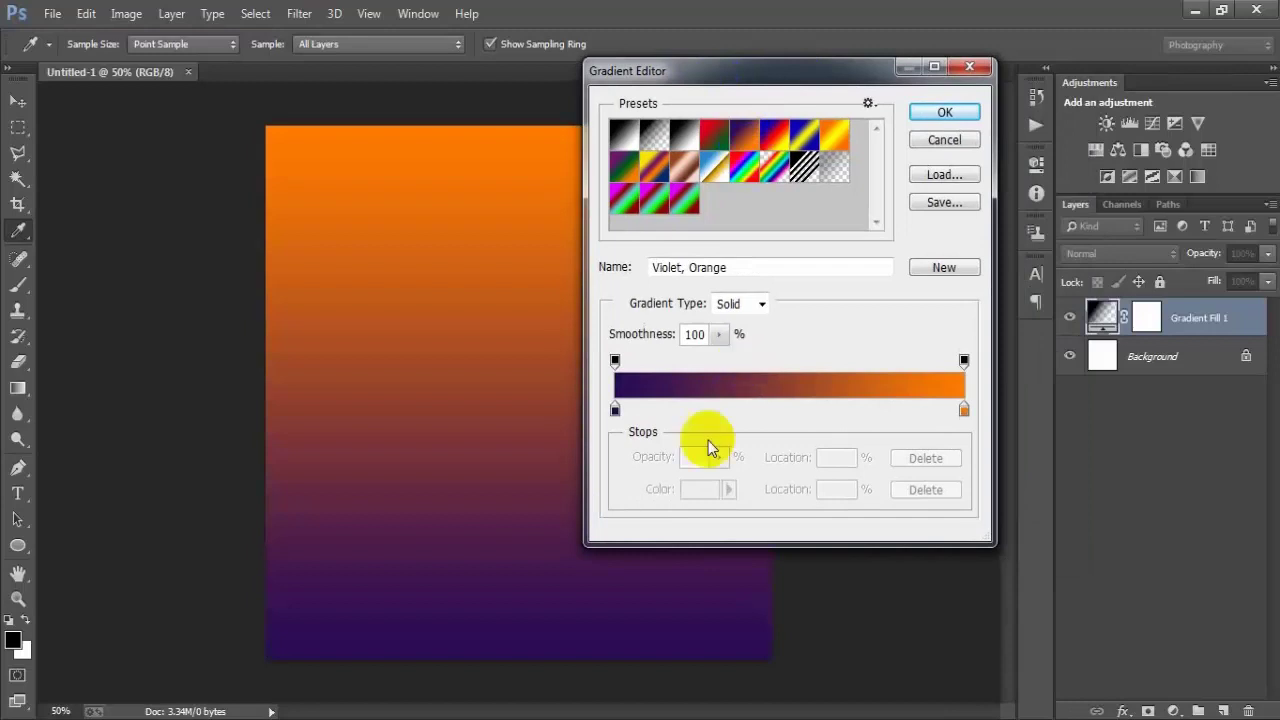
Step: Set the gradient stops to orange #fbac2d on the left and yellow #ffc001 on the right
{"action": "left_click", "coordinate": [615, 410]}
{"action": "left_click", "coordinate": [697, 490]}
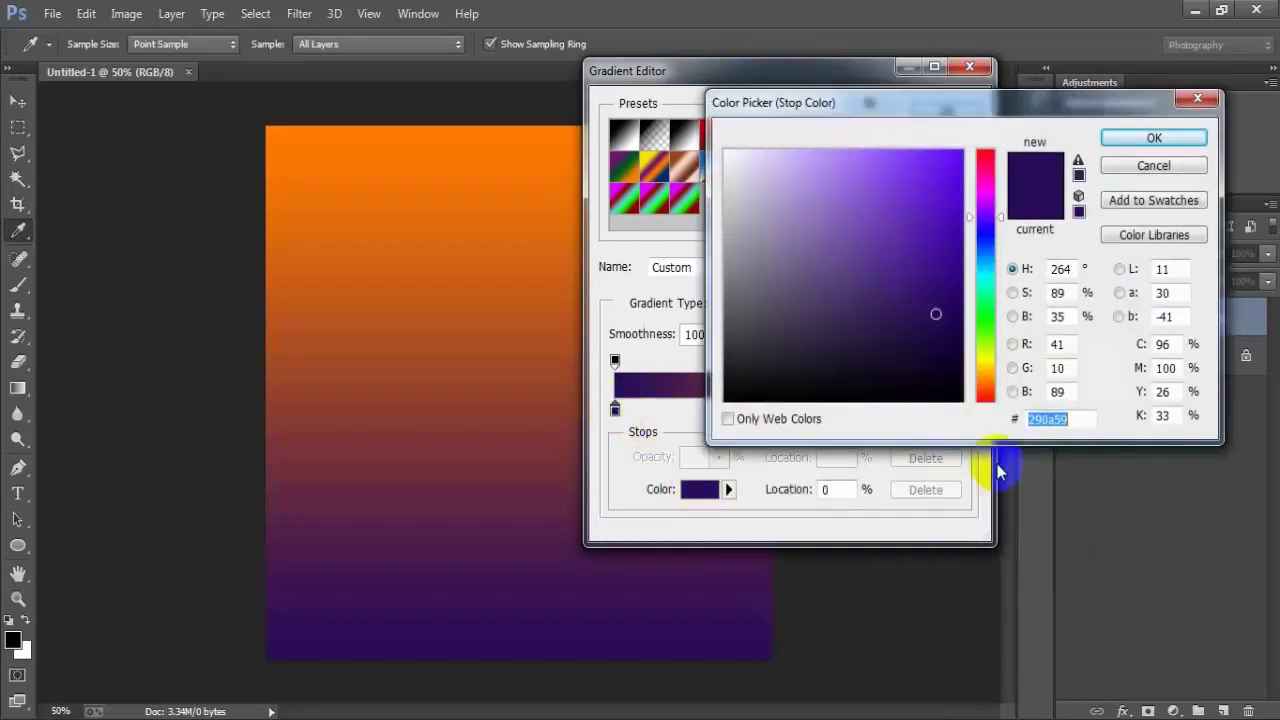
{"action": "left_click_drag", "start_coordinate": [934, 106], "coordinate": [834, 102]}
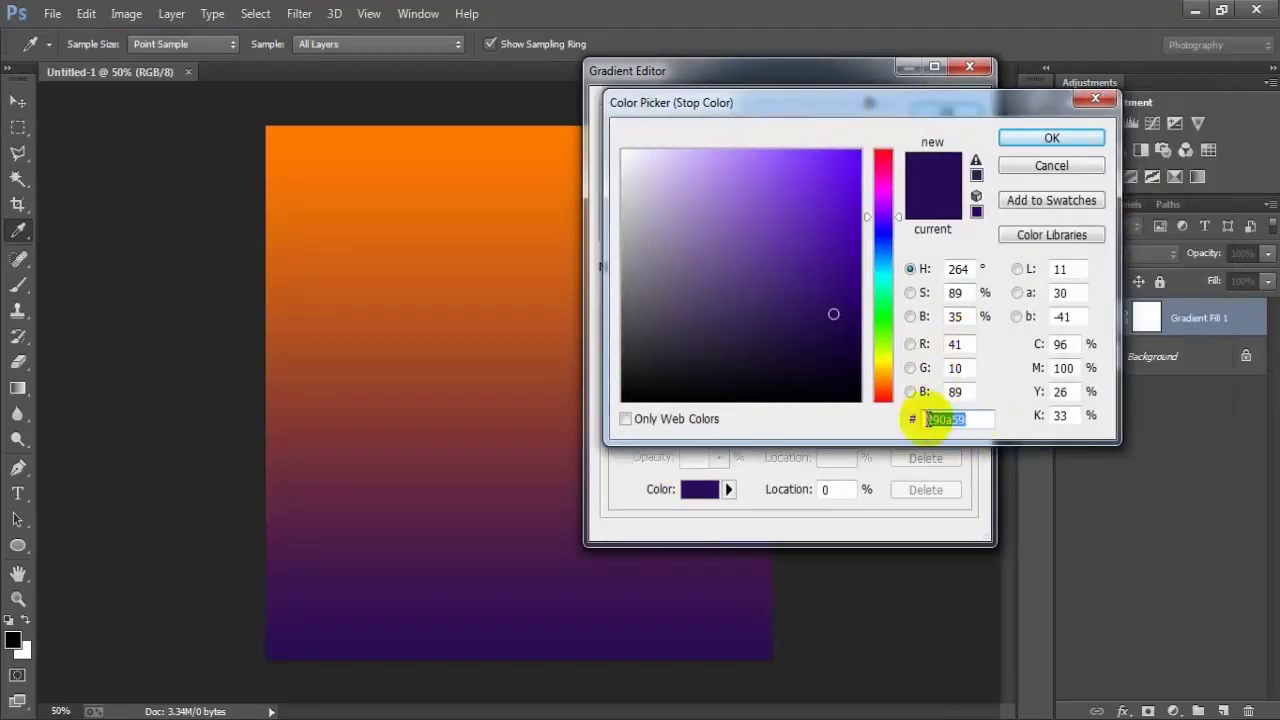
{"action": "type", "text": "f"}
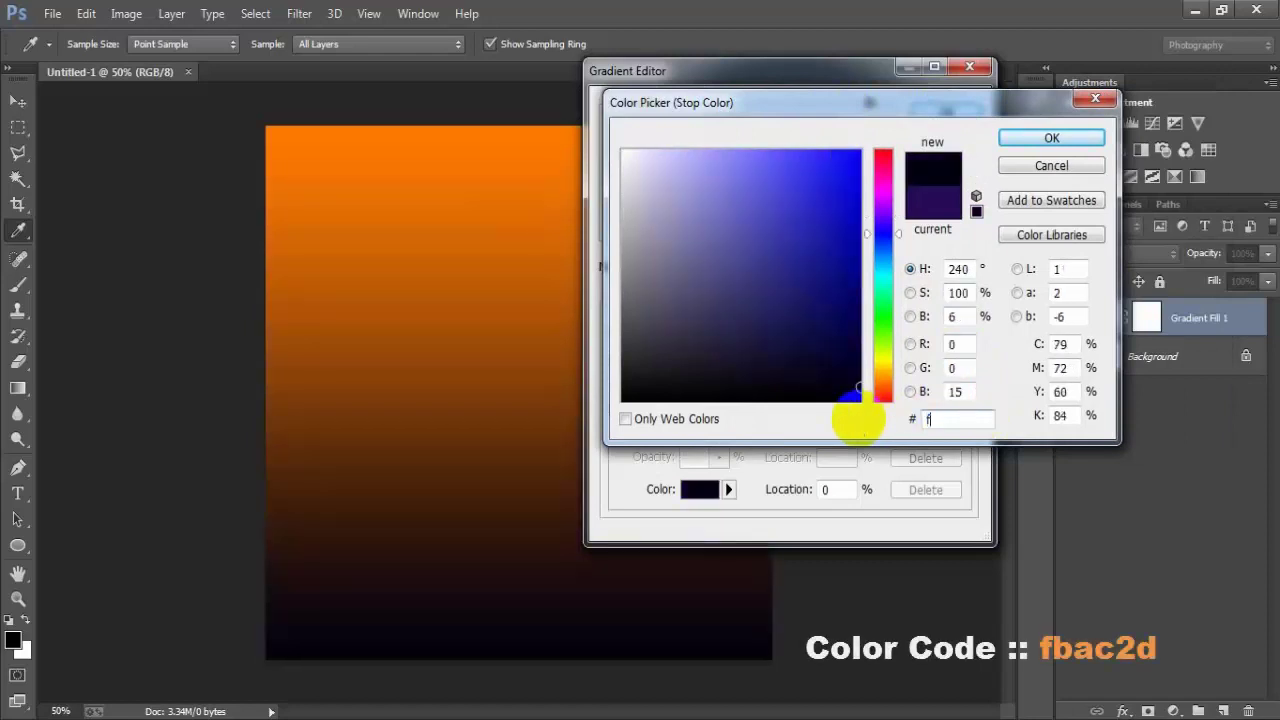
{"action": "type", "text": "bac"}
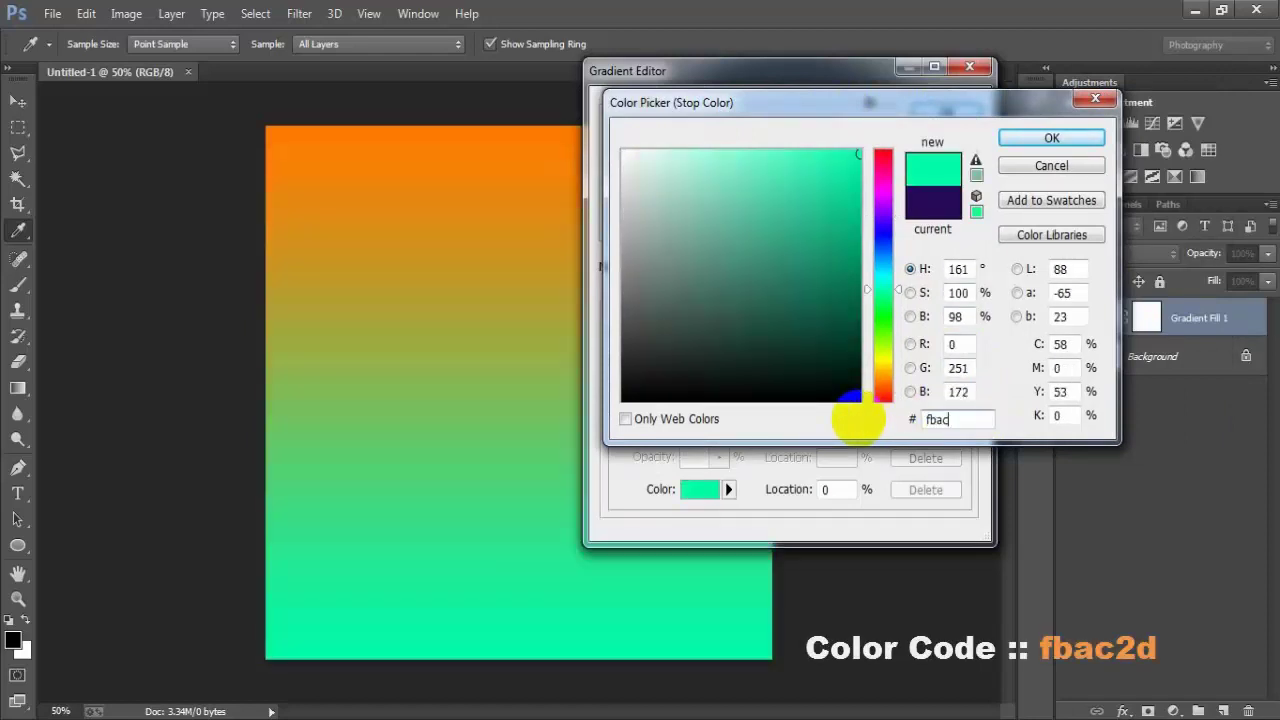
{"action": "type", "text": "2d"}
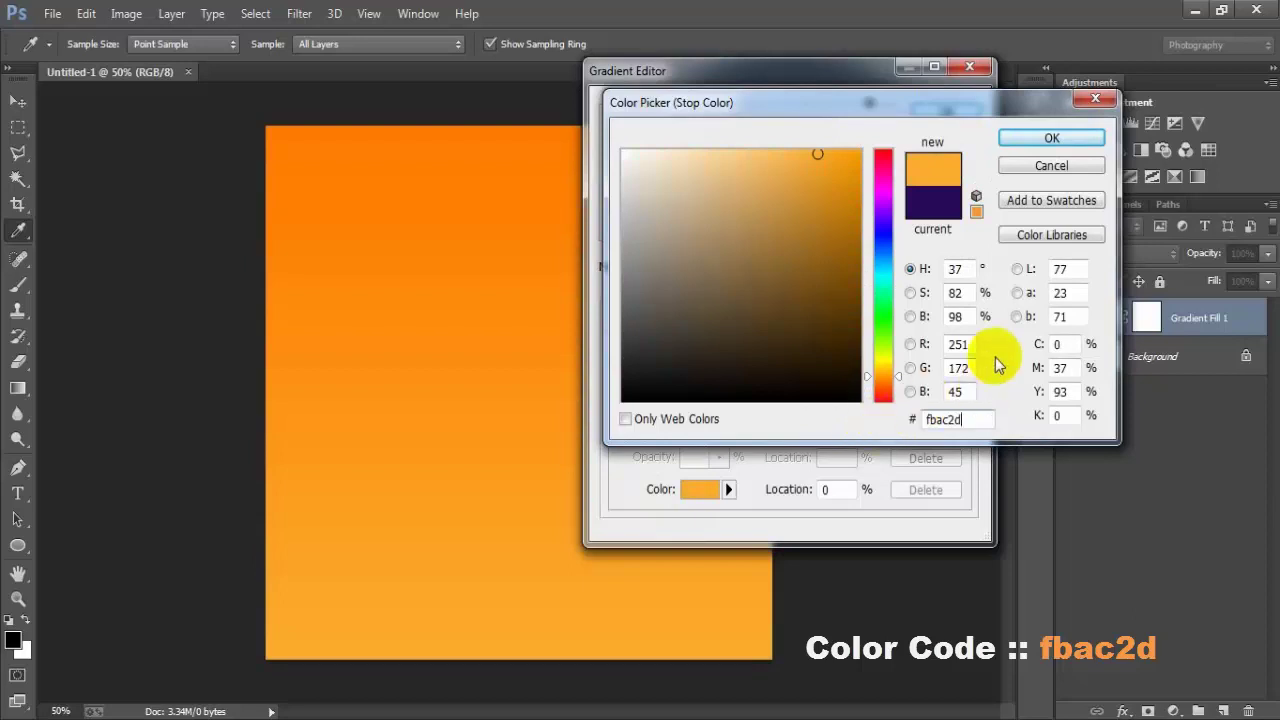
{"action": "double_click", "coordinate": [966, 416]}
{"action": "left_click", "coordinate": [1049, 139]}
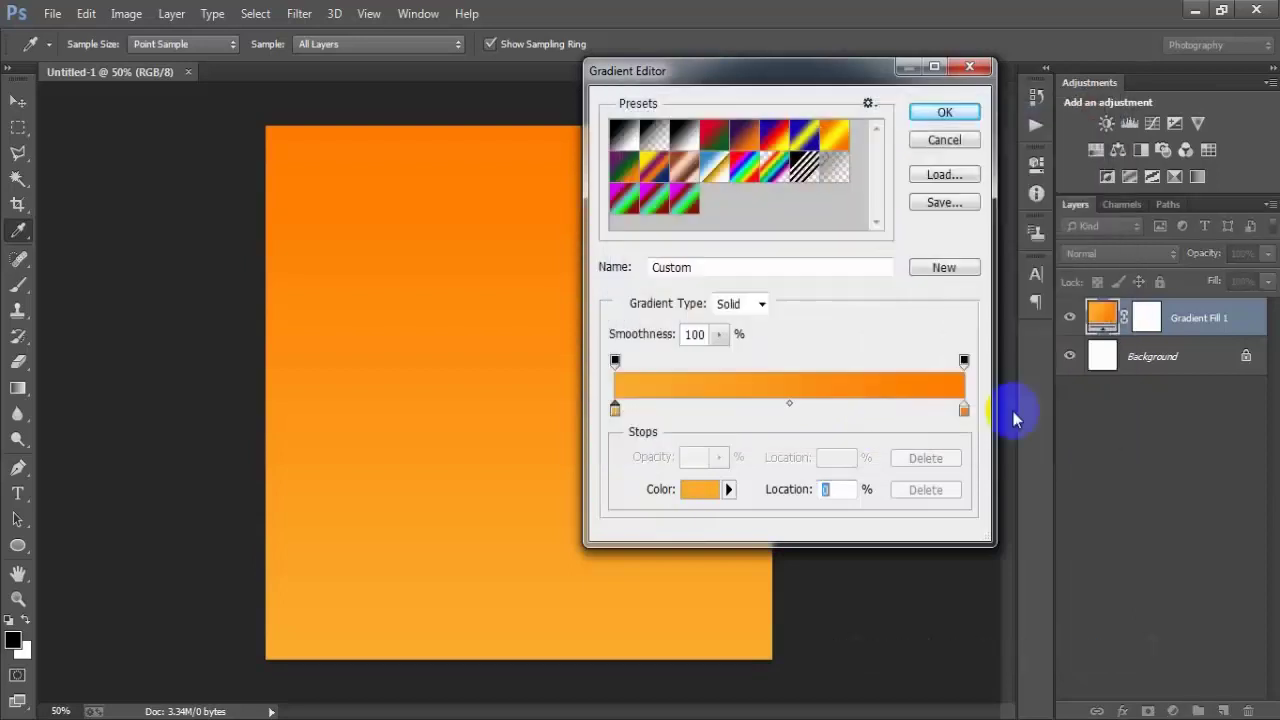
{"action": "left_click", "coordinate": [966, 411]}
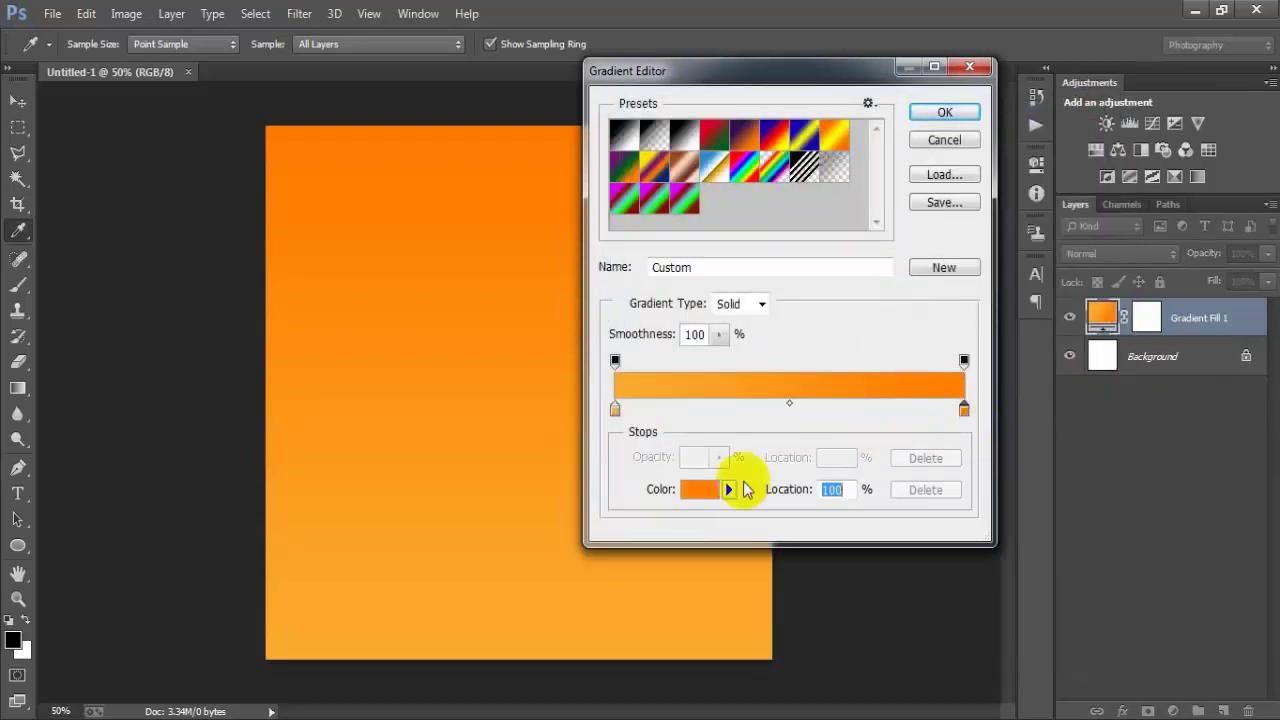
{"action": "left_click", "coordinate": [697, 489]}
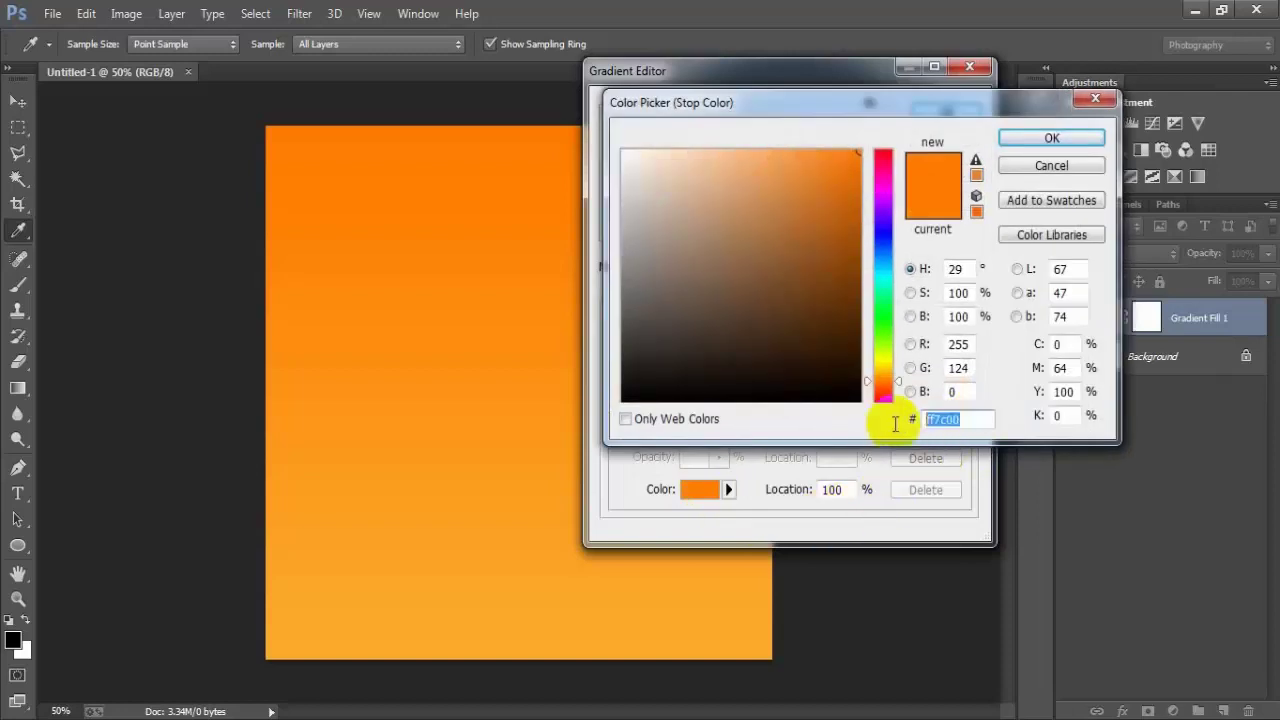
{"action": "type", "text": "ff"}
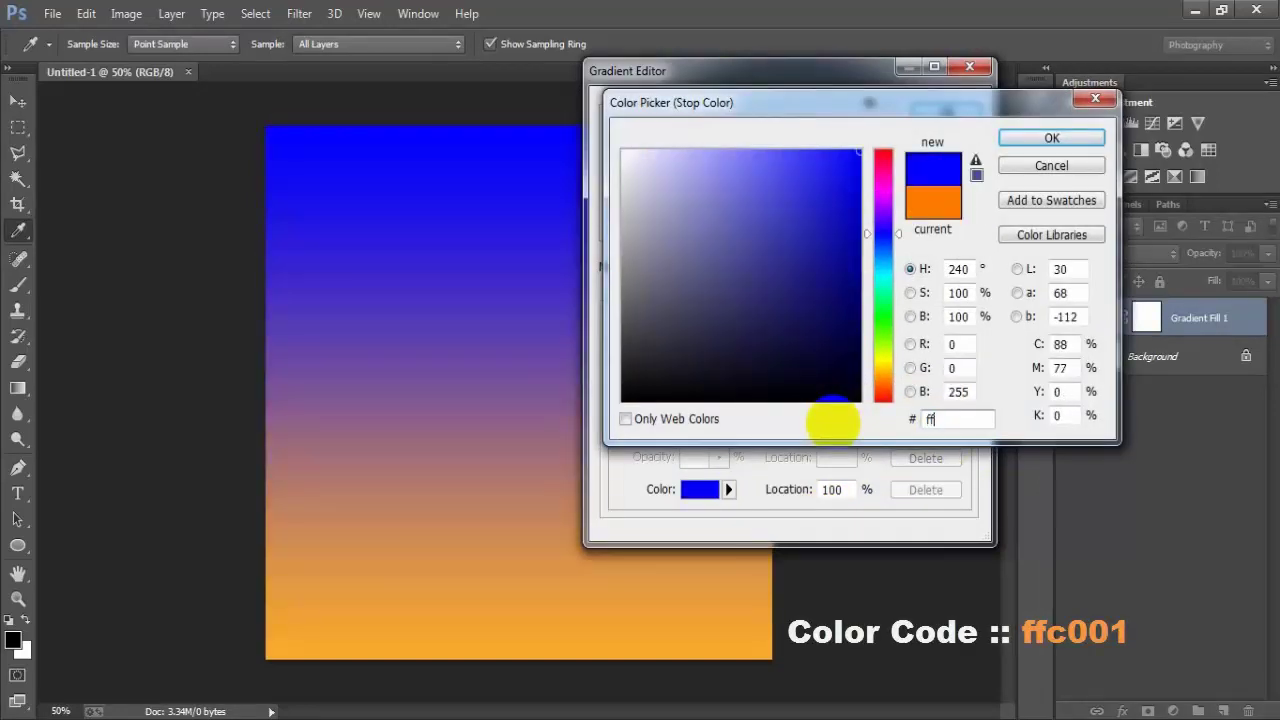
{"action": "type", "text": "c001"}
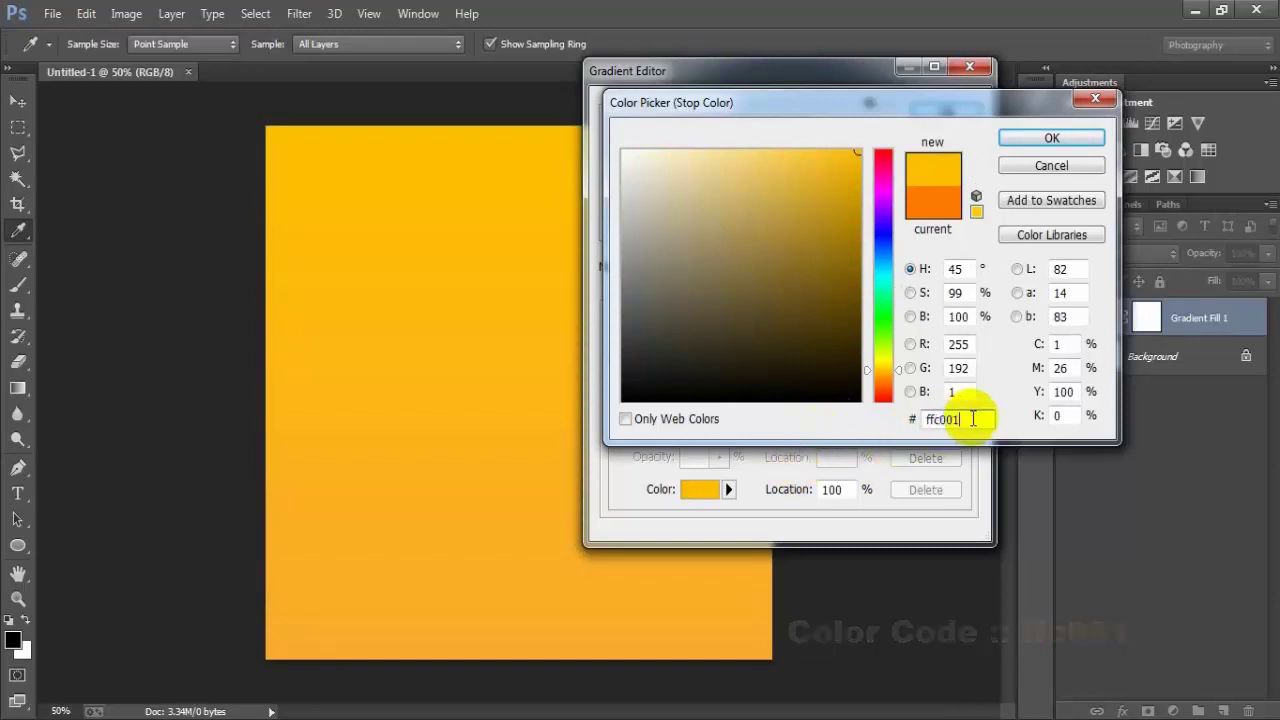
{"action": "left_click", "coordinate": [1024, 136]}
{"action": "left_click", "coordinate": [924, 118]}
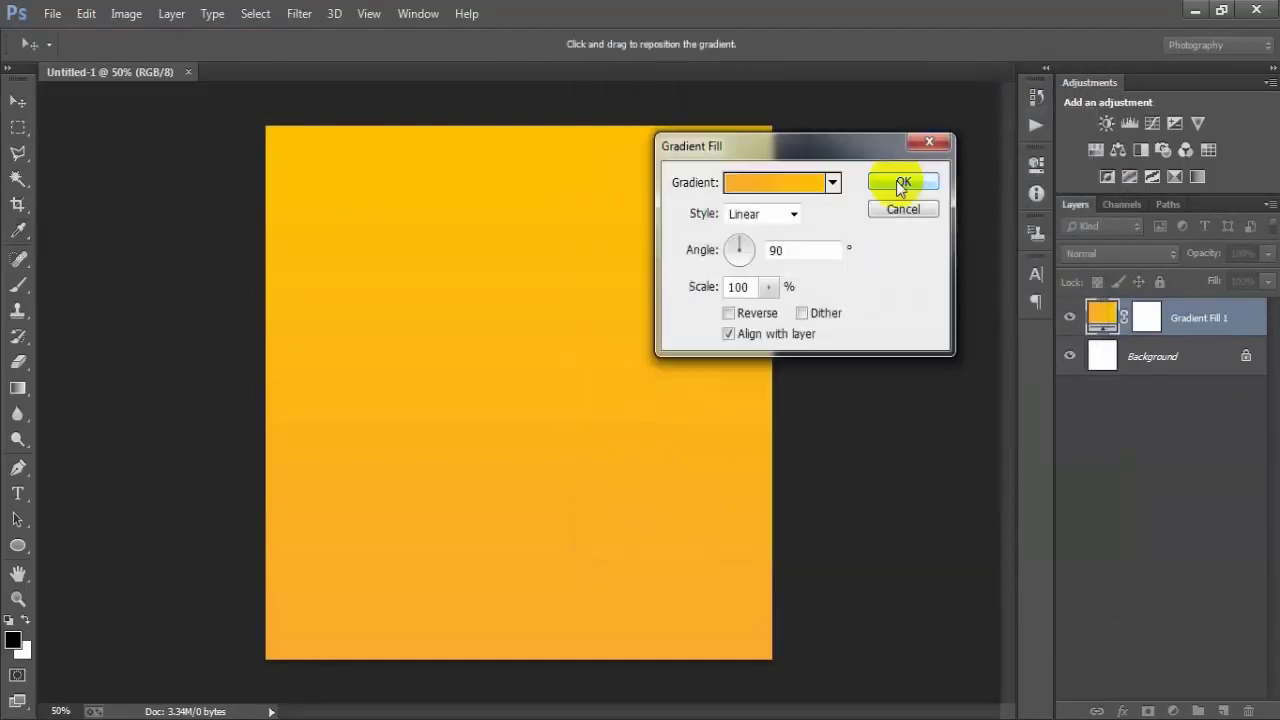
Step: Make the gradient Radial and Reversed so the centre is brightest
{"action": "left_click", "coordinate": [792, 215]}
{"action": "left_click", "coordinate": [766, 250]}
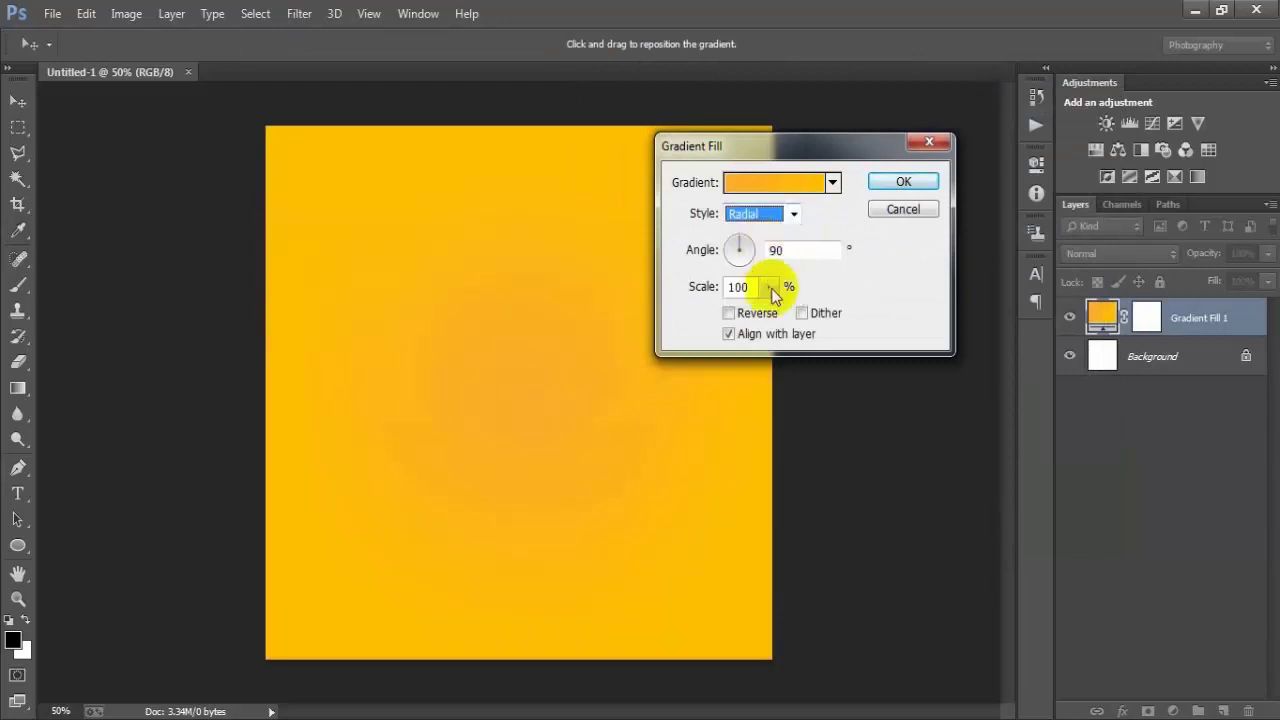
{"action": "left_click", "coordinate": [729, 313]}
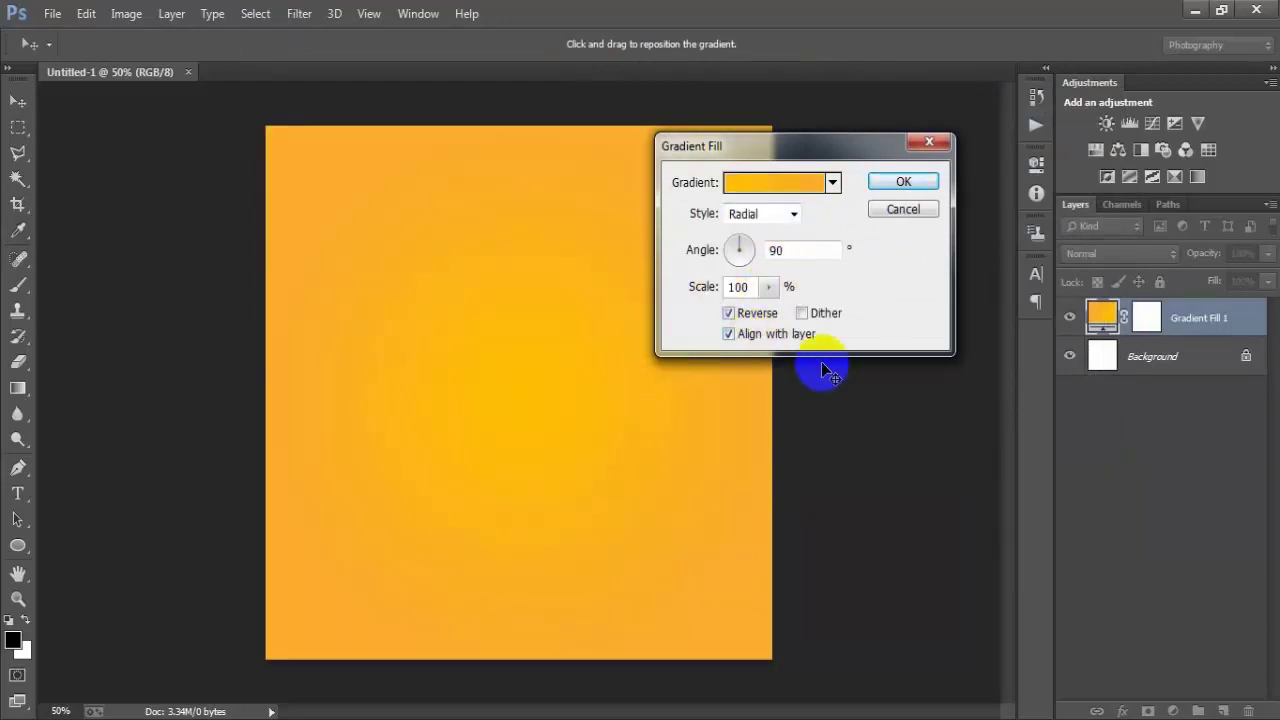
{"action": "left_click", "coordinate": [925, 184]}
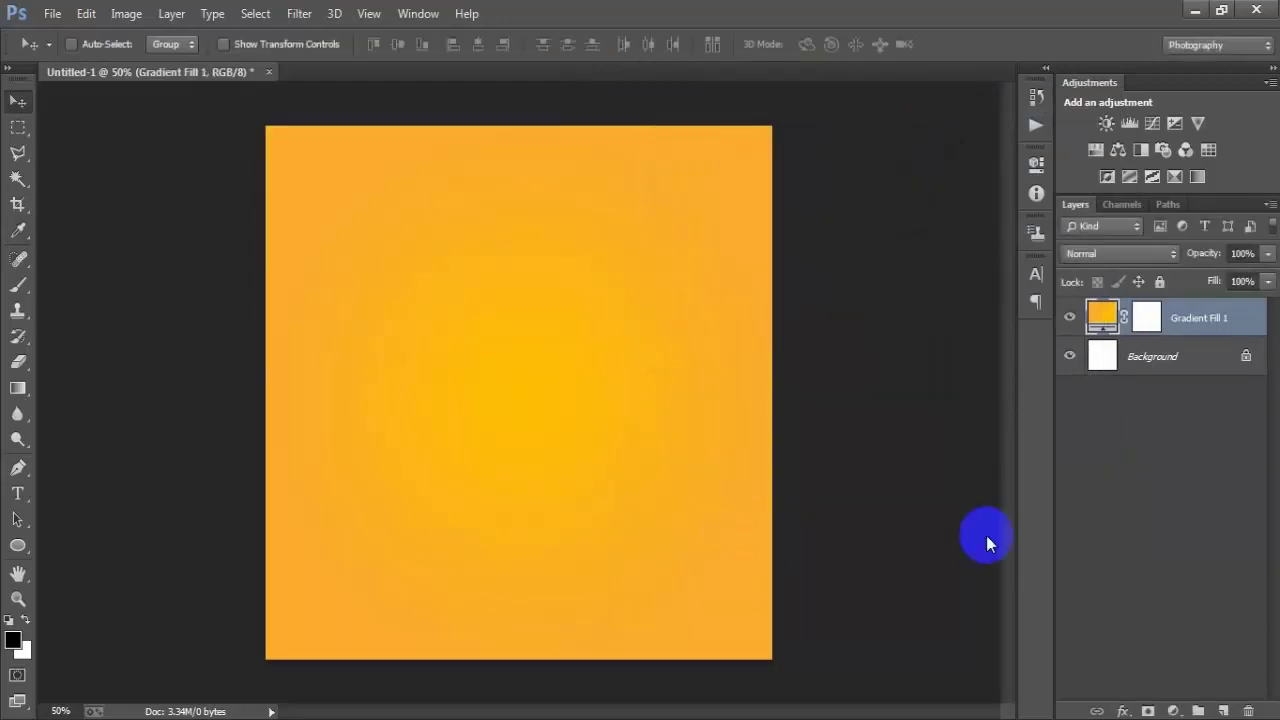
Step: Merge the background and gradient layers into a smart object inside Group 1
{"action": "left_click", "coordinate": [1163, 369], "text": "shift"}
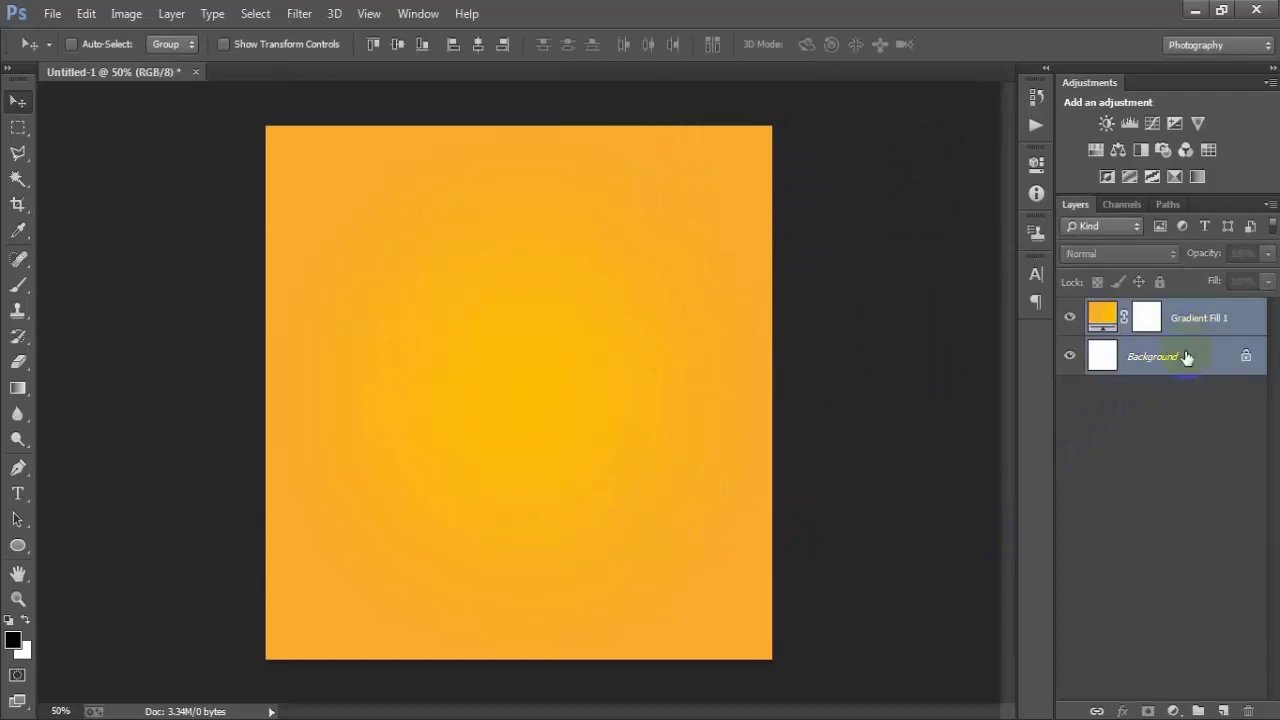
{"action": "right_click", "coordinate": [1186, 357]}
{"action": "right_click", "coordinate": [1192, 330]}
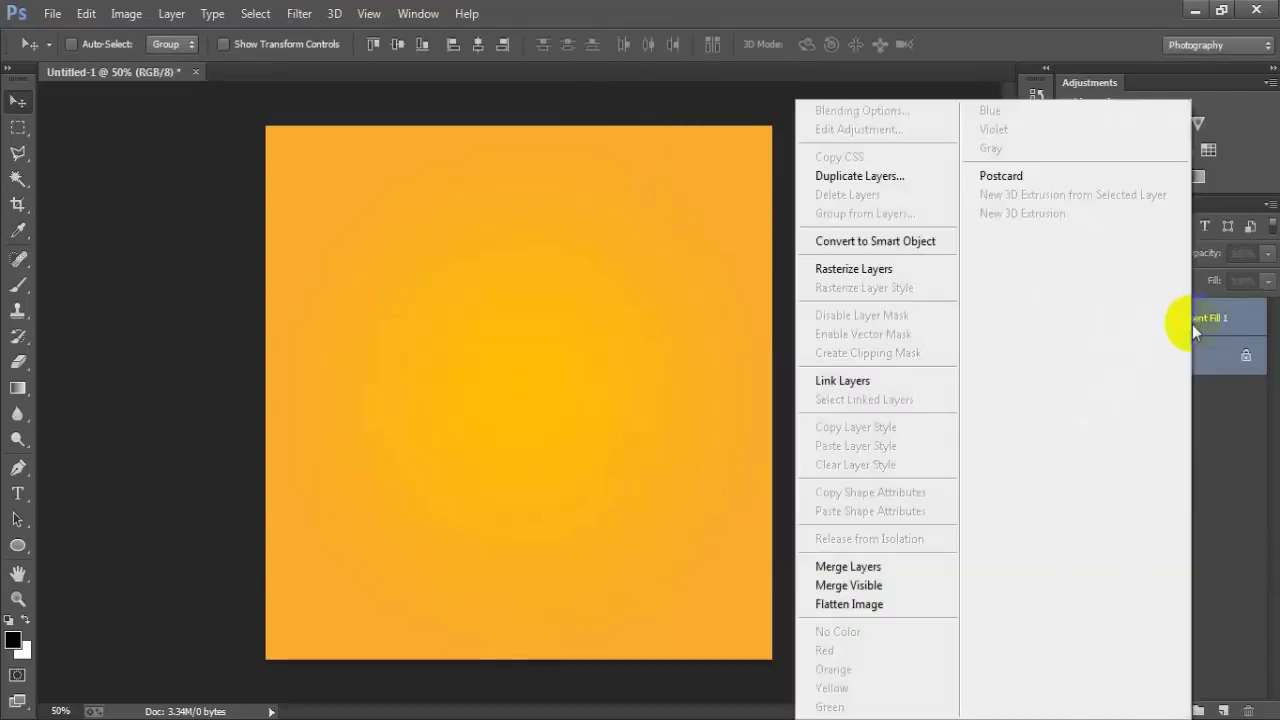
{"action": "left_click", "coordinate": [893, 242]}
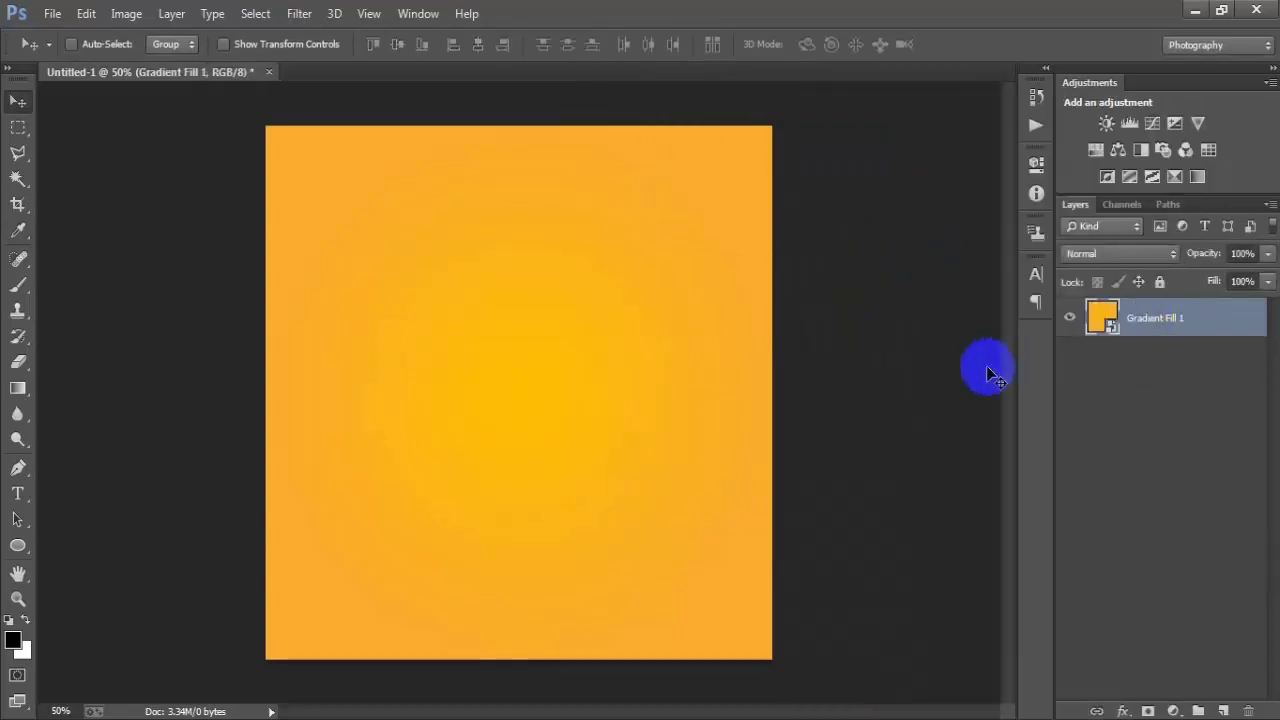
{"action": "key", "text": "ctrl+g"}
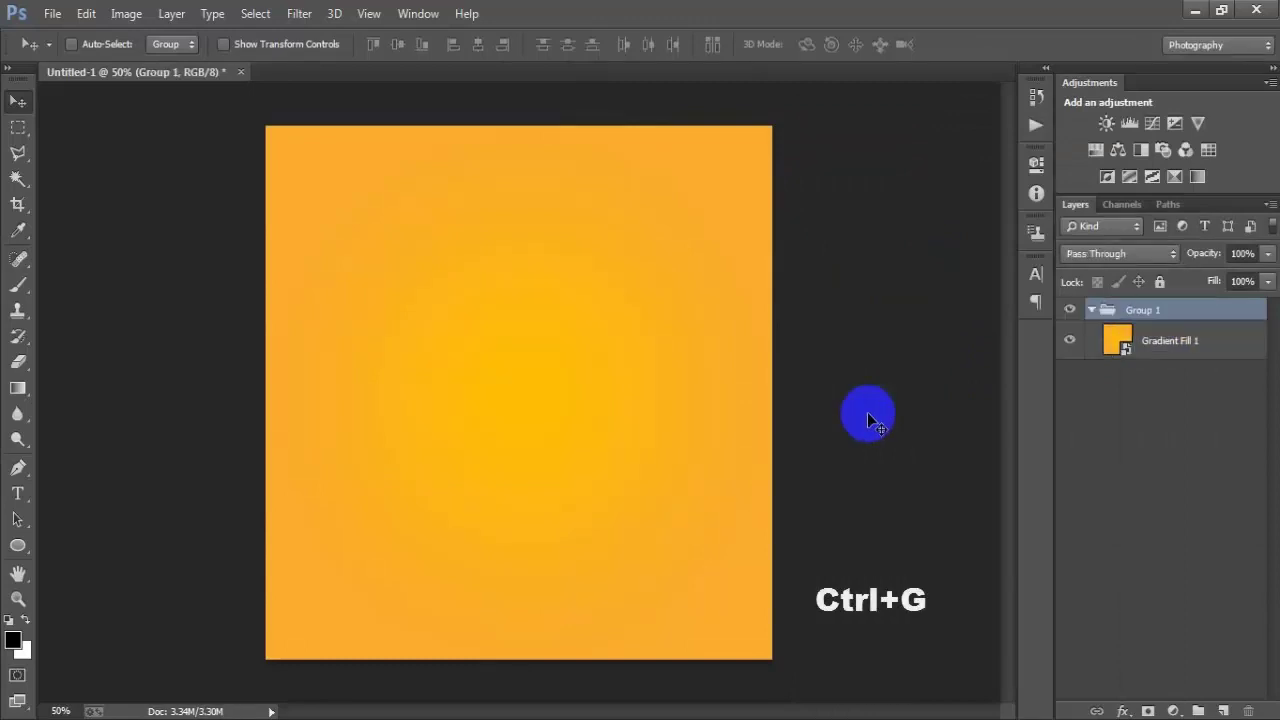
{"action": "left_click", "coordinate": [1092, 310]}
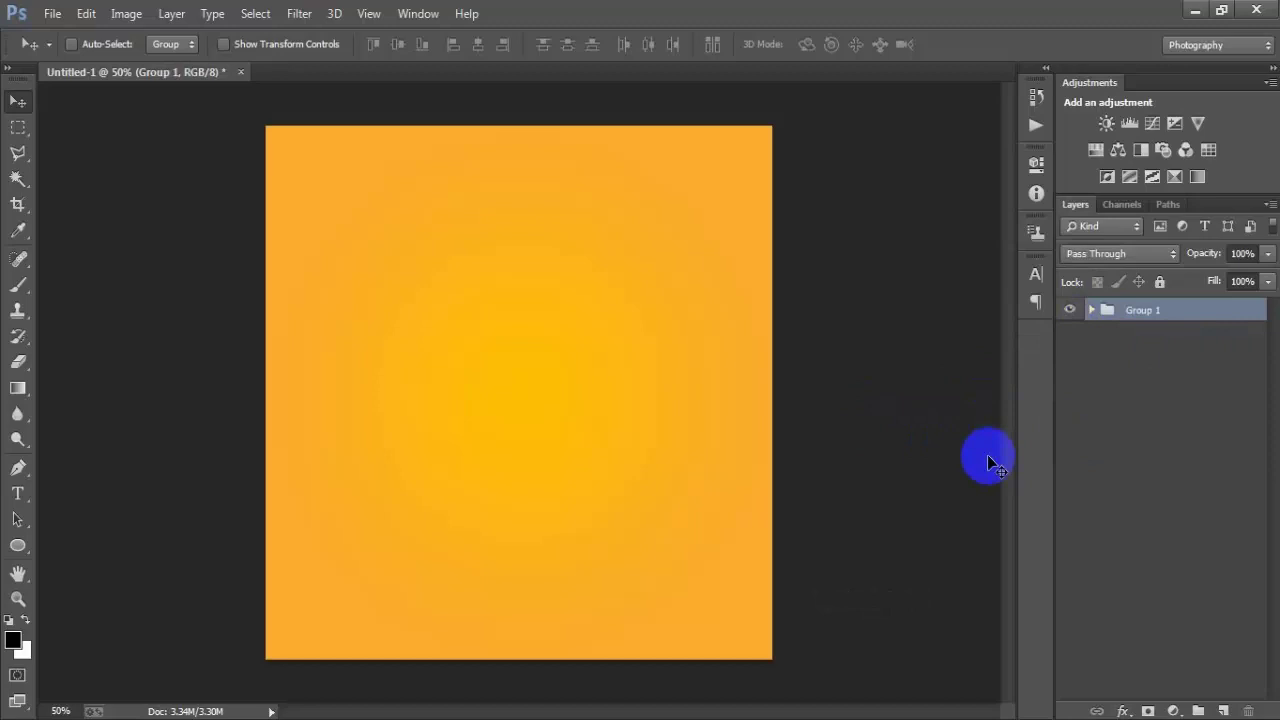
Step: Place the Element image as a linked layer covering the whole canvas
{"action": "left_click", "coordinate": [52, 14]}
{"action": "left_click", "coordinate": [155, 318]}
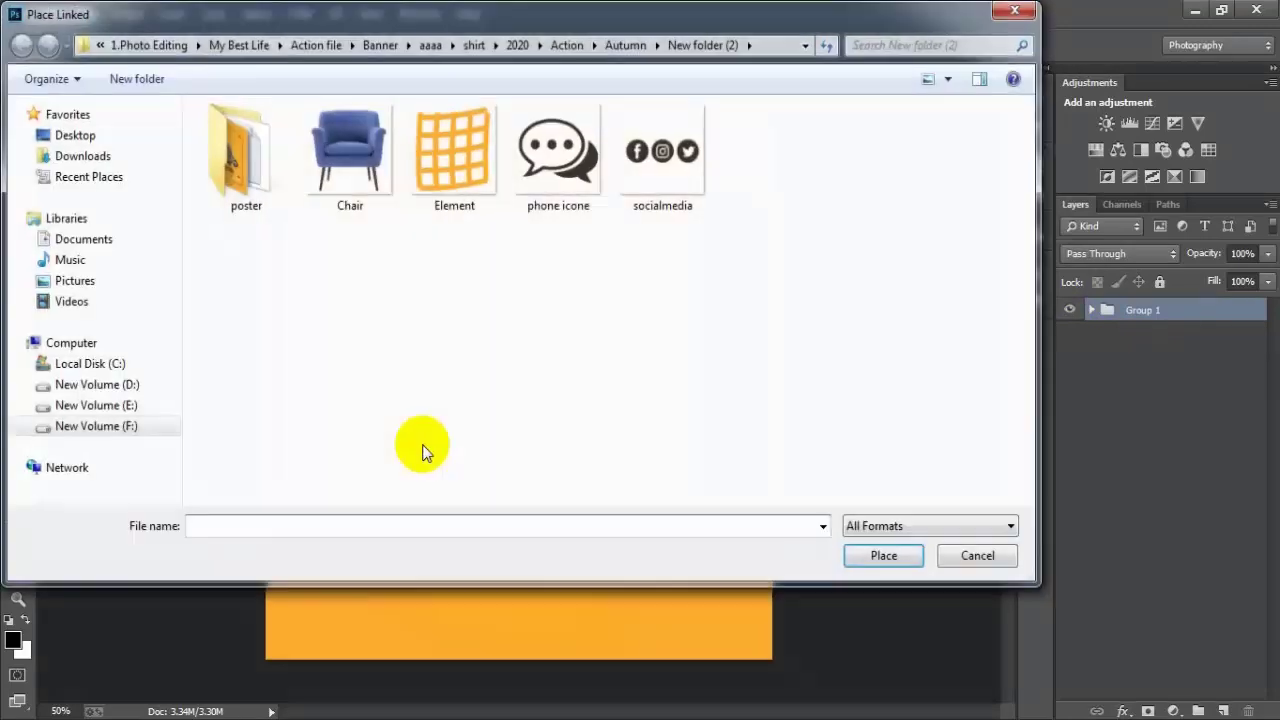
{"action": "left_click", "coordinate": [455, 190]}
{"action": "left_click", "coordinate": [869, 562]}
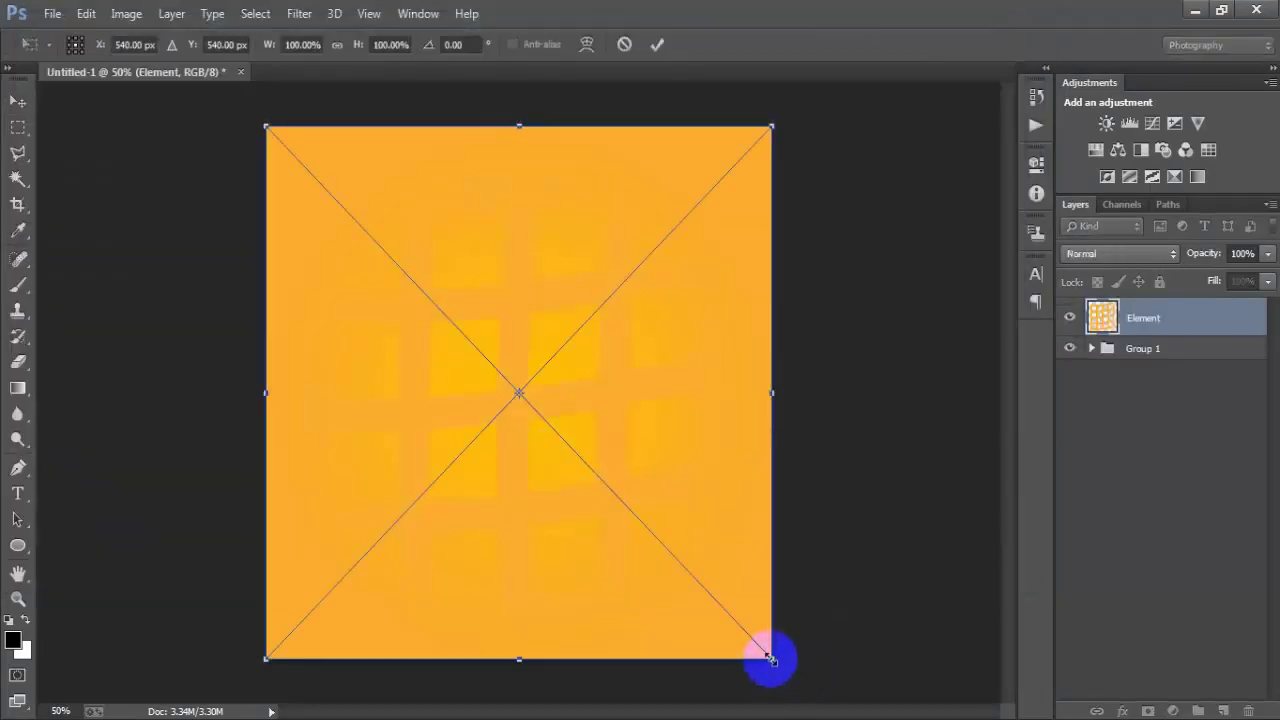
{"action": "left_click", "coordinate": [657, 44]}
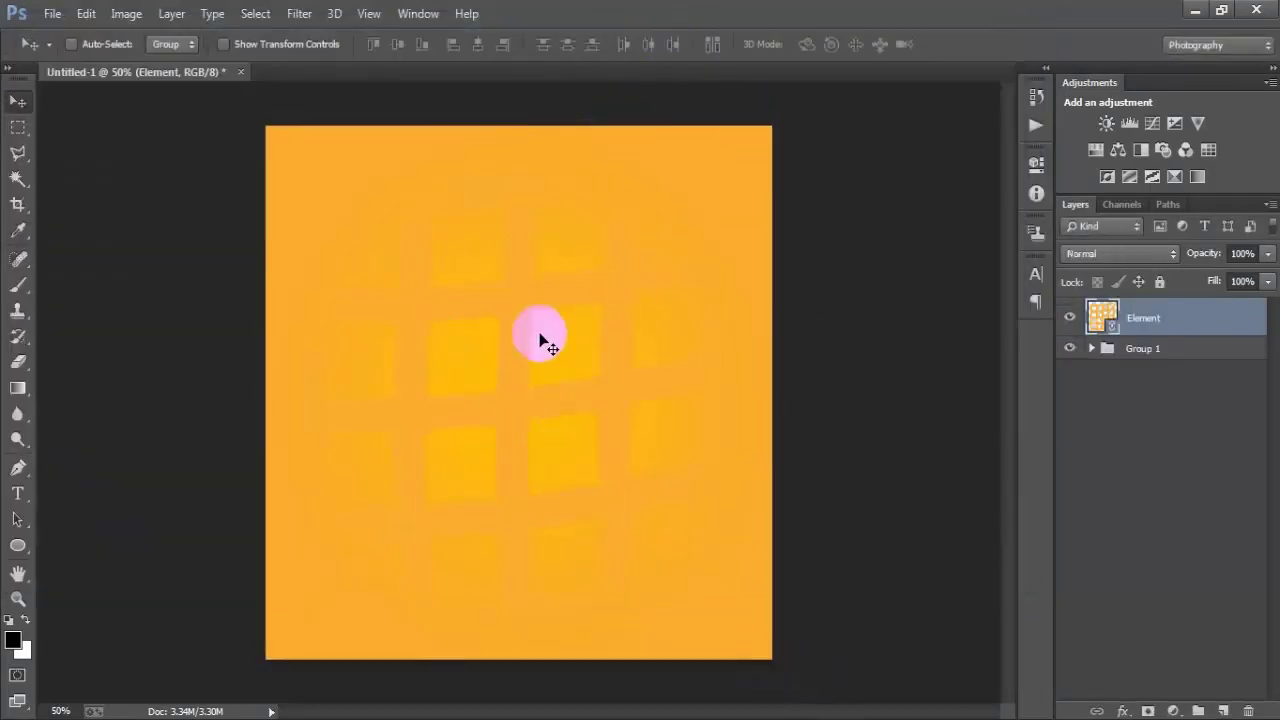
{"action": "left_click_drag", "start_coordinate": [660, 426], "coordinate": [666, 420]}
{"action": "right_click", "coordinate": [1200, 329]}
{"action": "key", "text": "Escape"}
Step: On a new layer, paint a soft white 125 px brush dot at the canvas centre
{"action": "left_click", "coordinate": [1222, 711]}
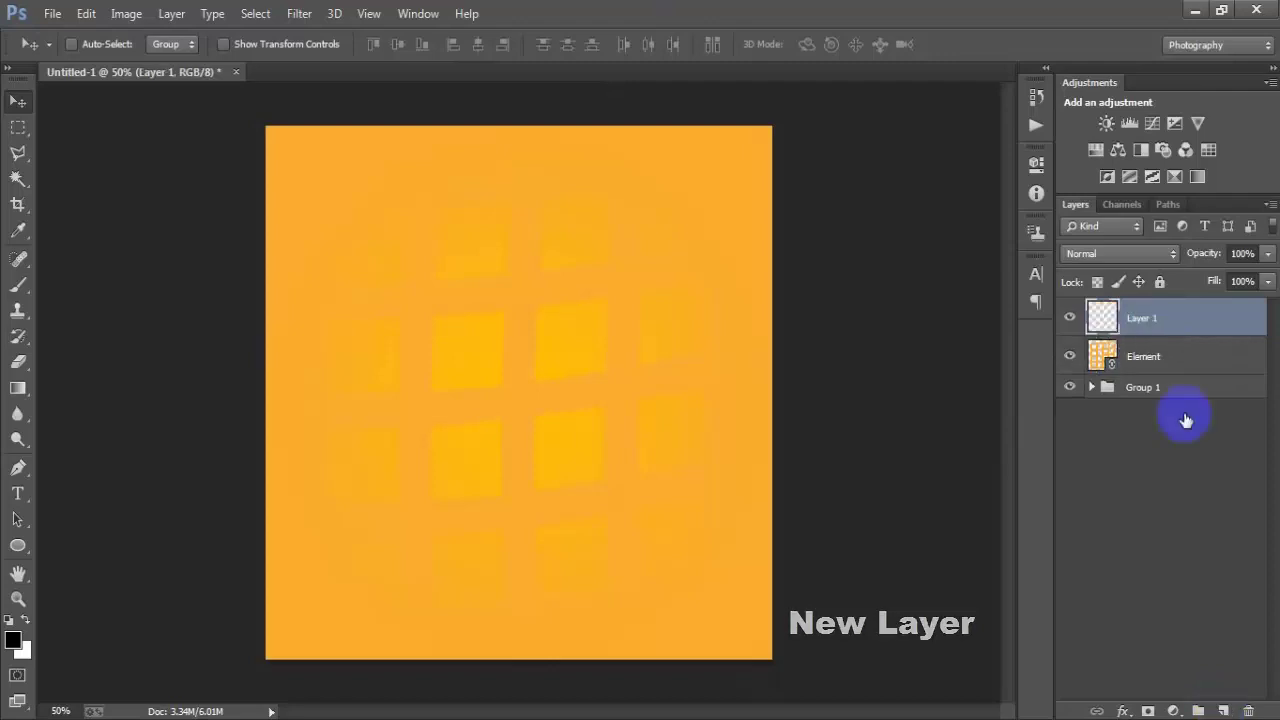
{"action": "left_click", "coordinate": [18, 284]}
{"action": "left_click", "coordinate": [61, 282]}
{"action": "right_click", "coordinate": [477, 240]}
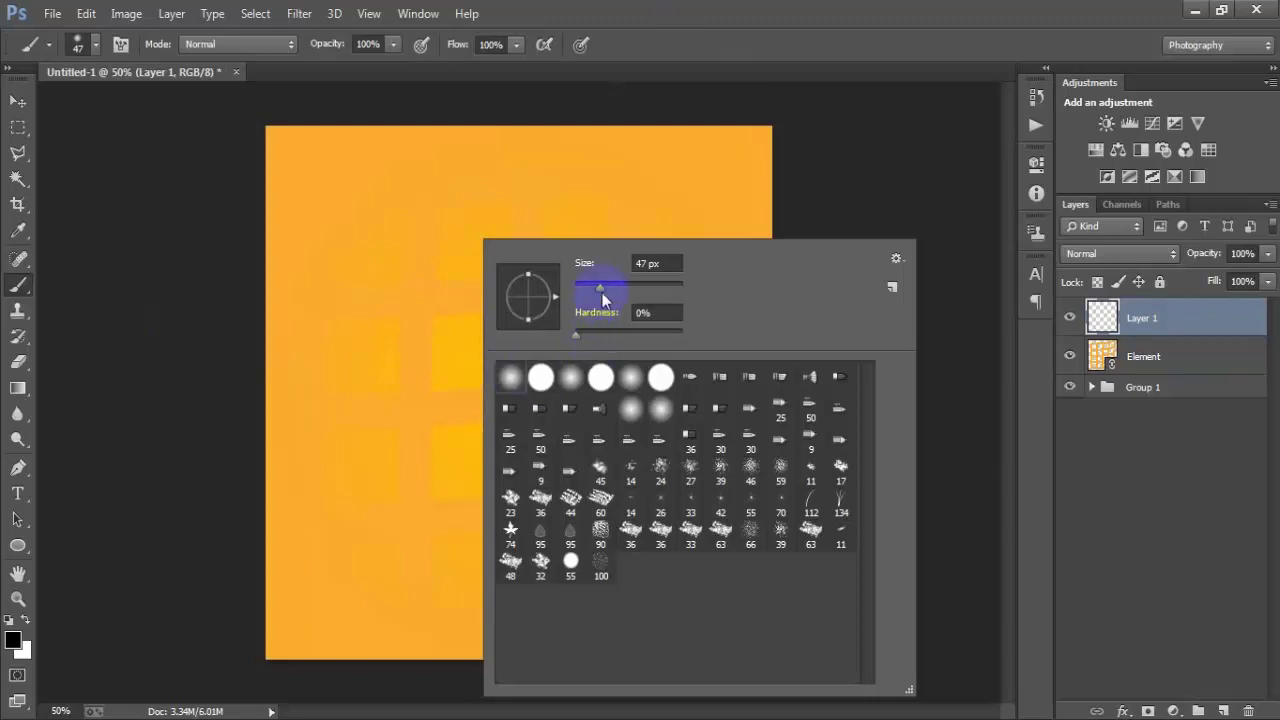
{"action": "left_click_drag", "start_coordinate": [628, 290], "coordinate": [636, 291]}
{"action": "left_click", "coordinate": [696, 43]}
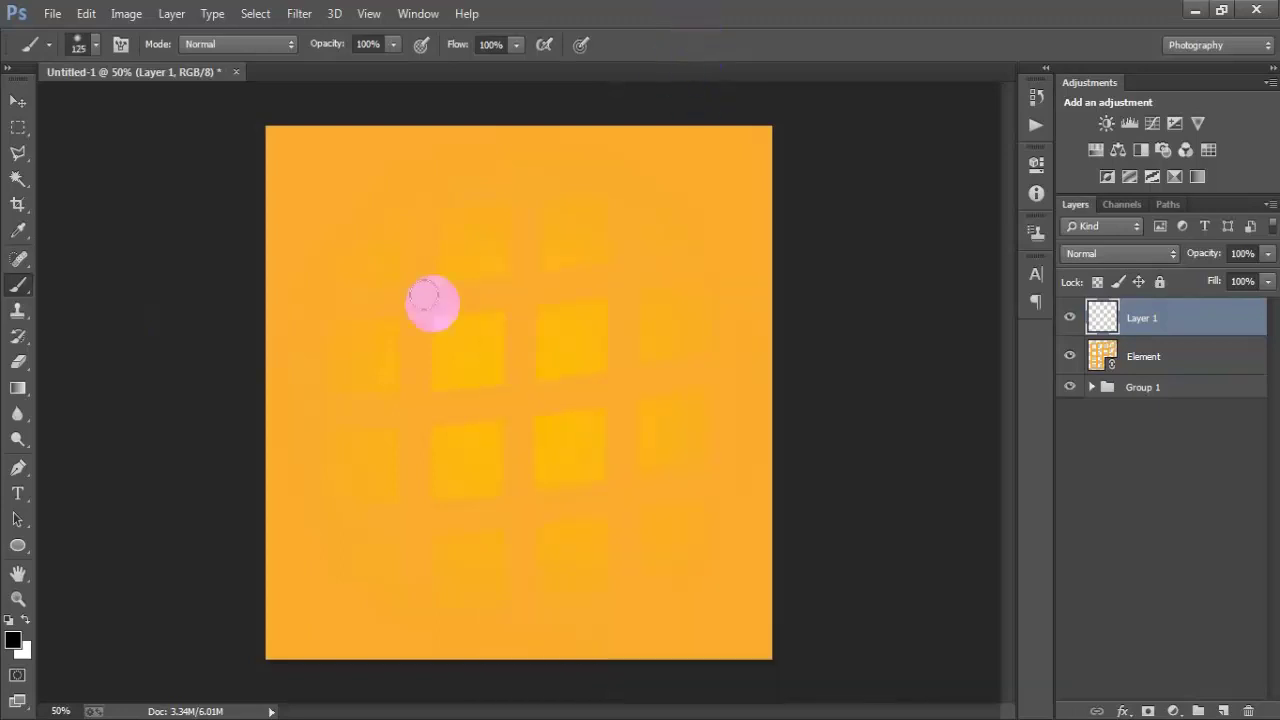
{"action": "left_click", "coordinate": [27, 621]}
{"action": "left_click", "coordinate": [515, 380]}
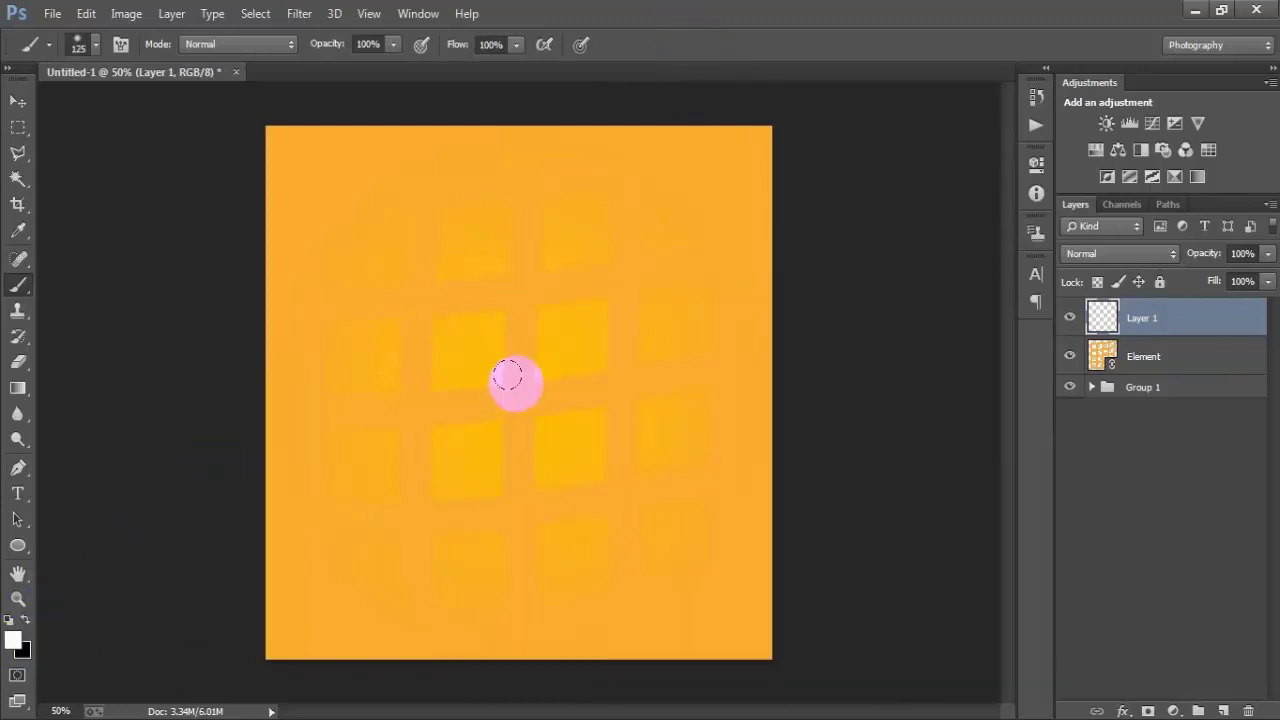
{"action": "left_click", "coordinate": [28, 623]}
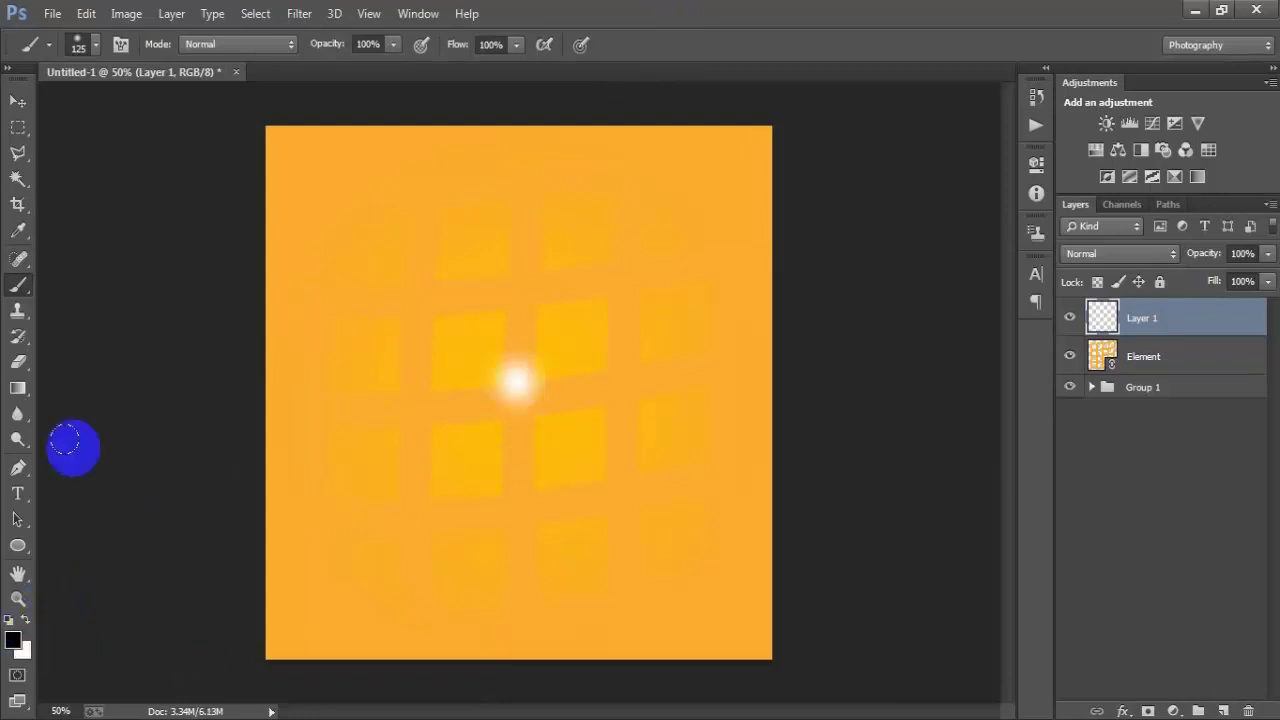
Step: Scale the white dot to about 607% into a broad glow and centre it horizontally
{"action": "left_click", "coordinate": [17, 101]}
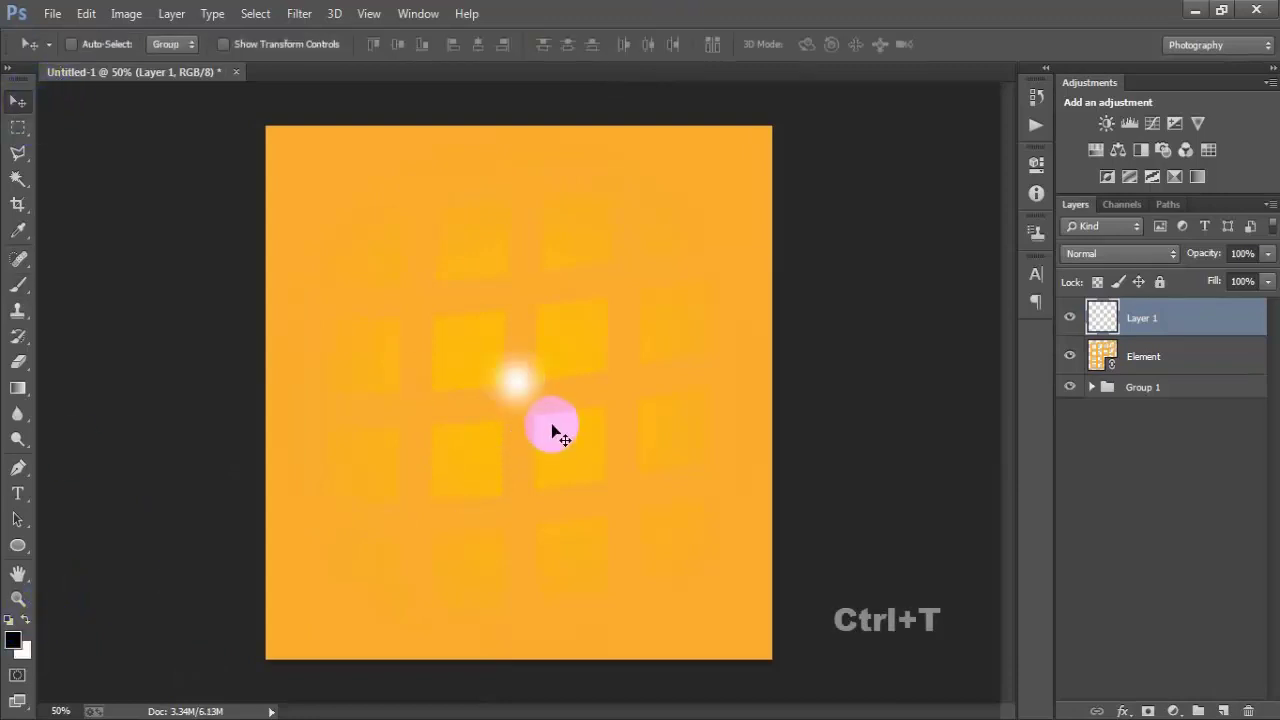
{"action": "key", "text": "ctrl+t"}
{"action": "left_click_drag", "start_coordinate": [556, 430], "coordinate": [754, 703]}
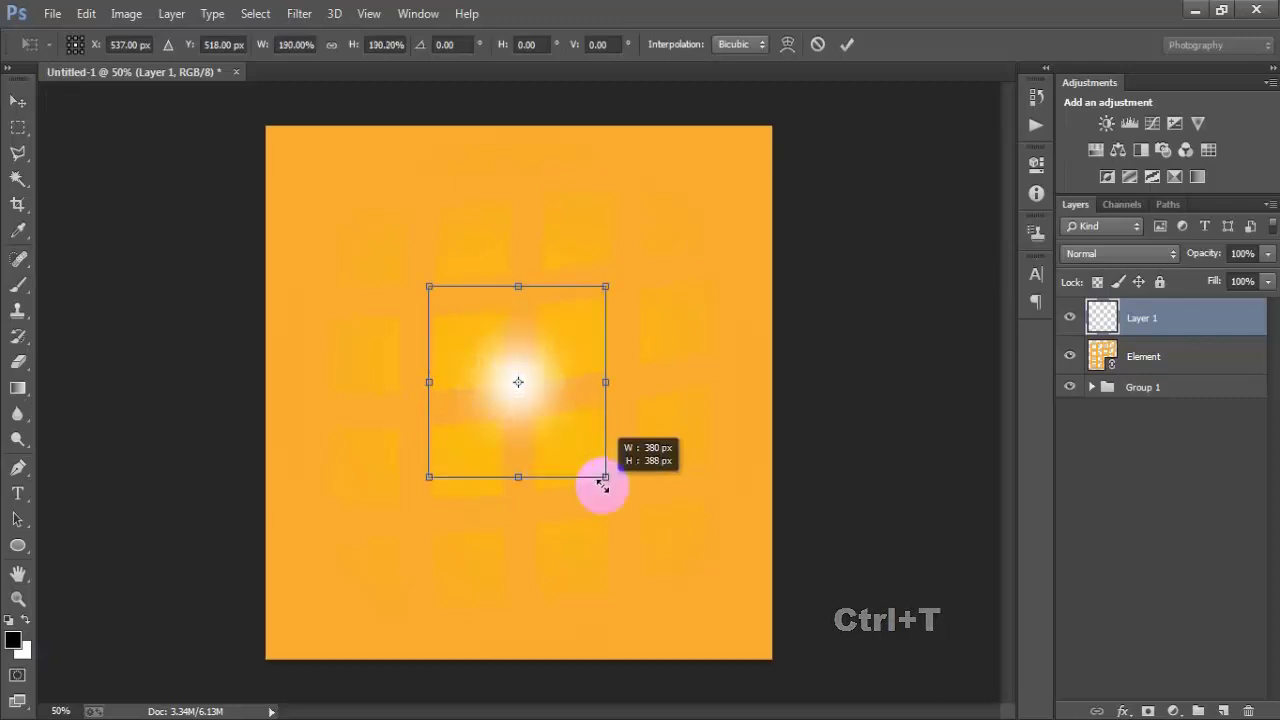
{"action": "left_click_drag", "start_coordinate": [536, 452], "coordinate": [552, 459]}
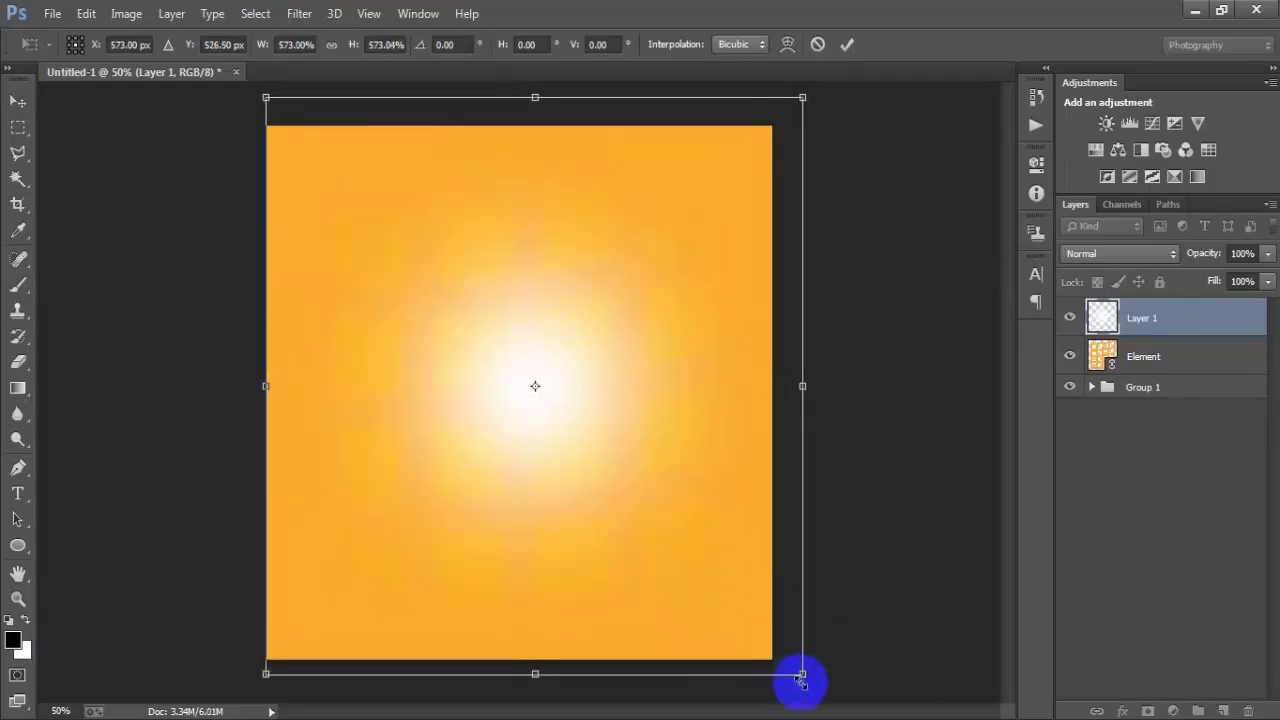
{"action": "left_click_drag", "start_coordinate": [806, 672], "coordinate": [820, 686]}
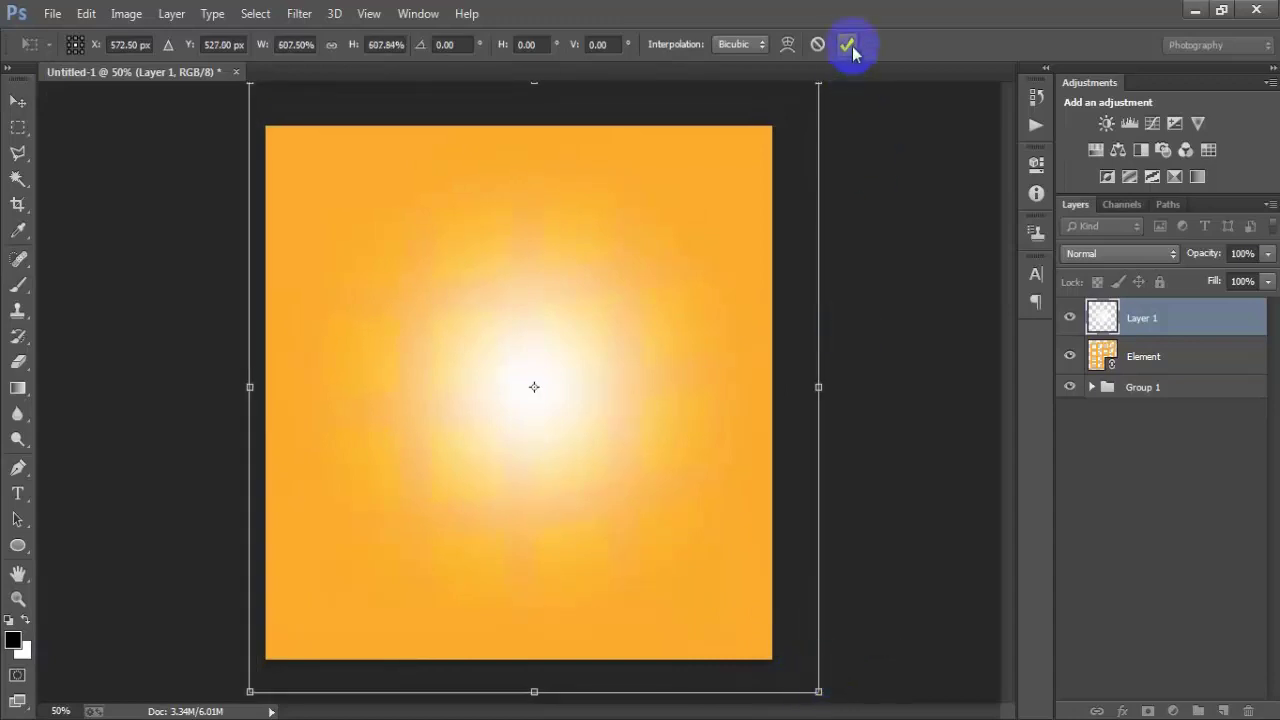
{"action": "left_click", "coordinate": [846, 44]}
{"action": "left_click", "coordinate": [1143, 387], "text": "ctrl"}
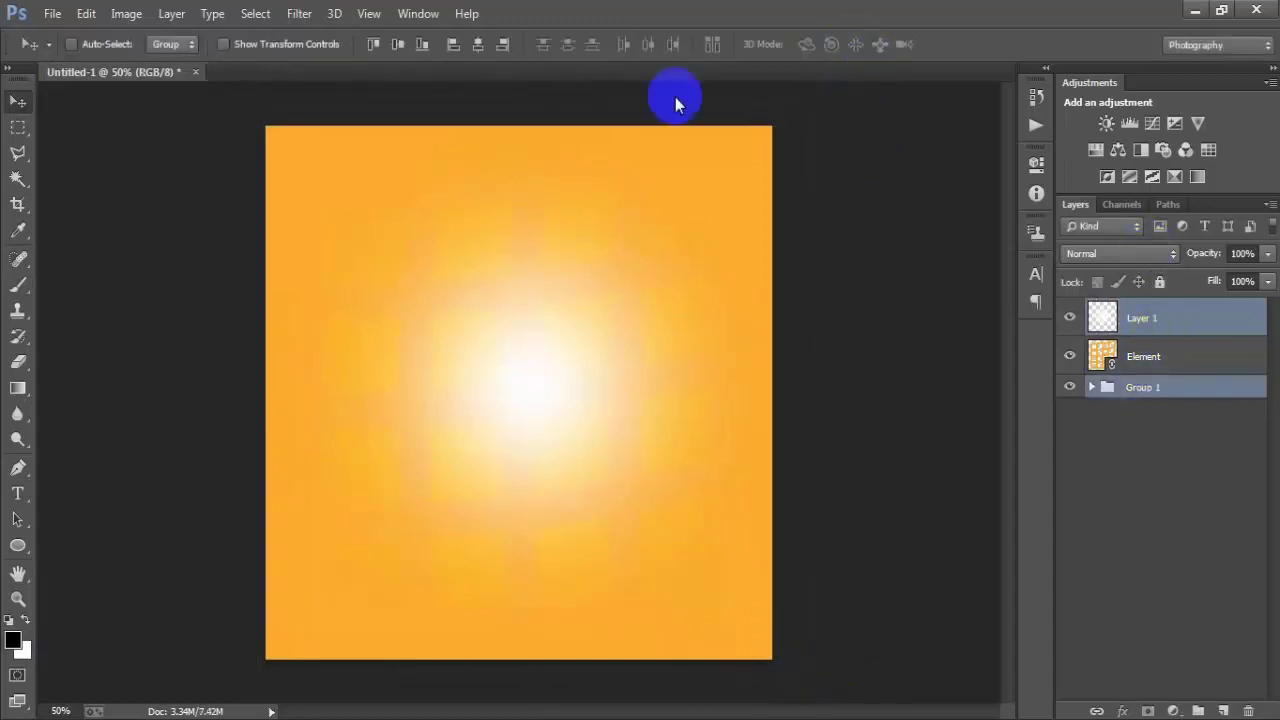
{"action": "left_click", "coordinate": [478, 46]}
{"action": "left_click_drag", "start_coordinate": [524, 201], "coordinate": [508, 201]}
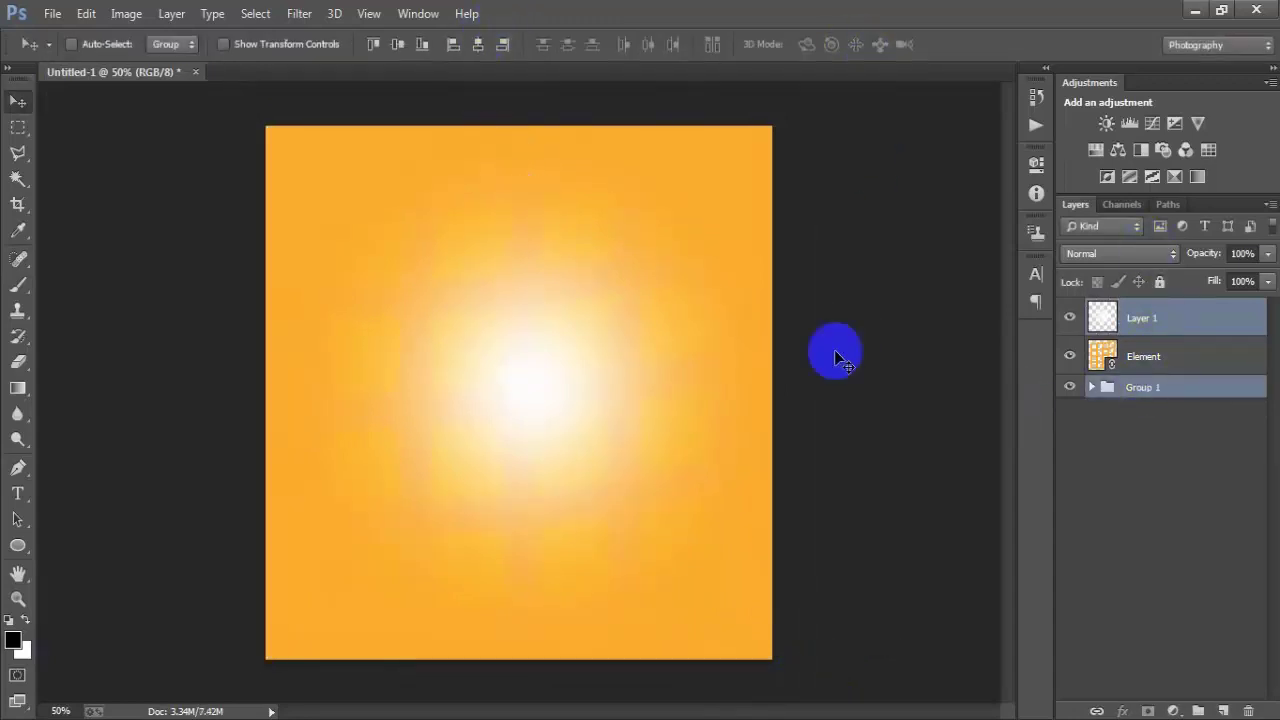
Step: Set the glow layer to Overlay blend mode at 75% opacity
{"action": "left_click", "coordinate": [1171, 330]}
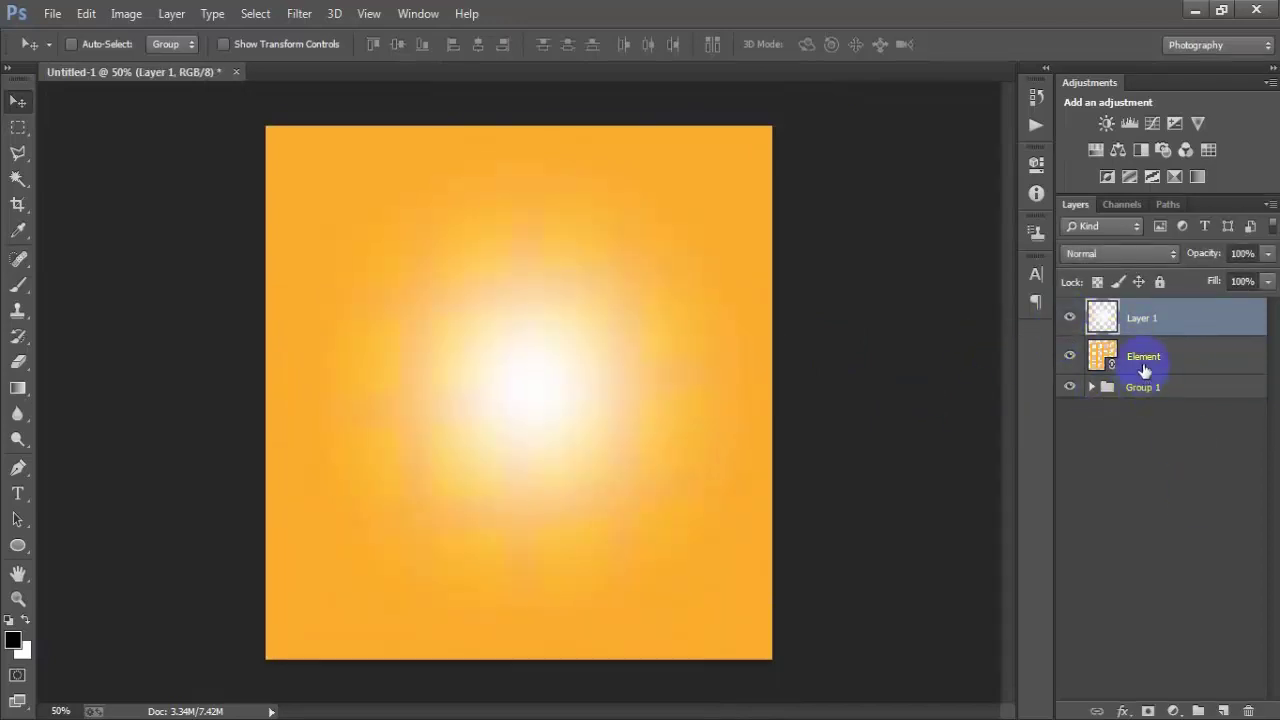
{"action": "left_click", "coordinate": [1109, 253]}
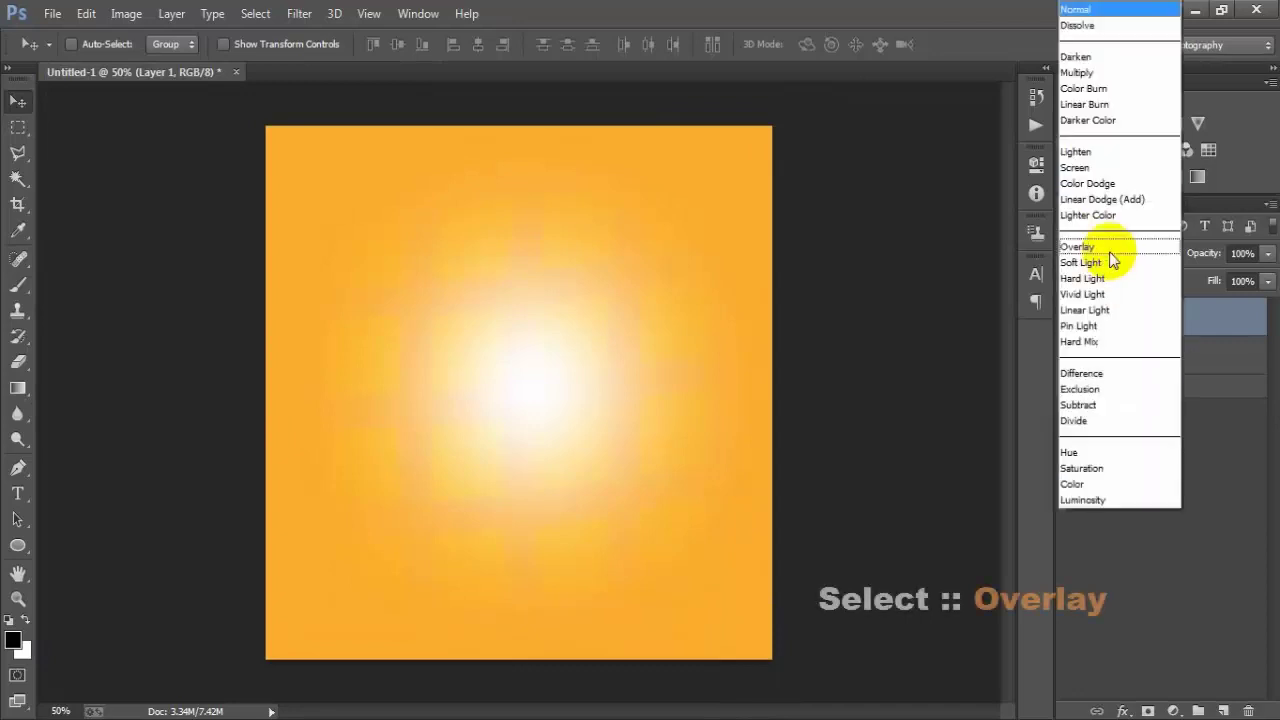
{"action": "left_click", "coordinate": [1085, 246]}
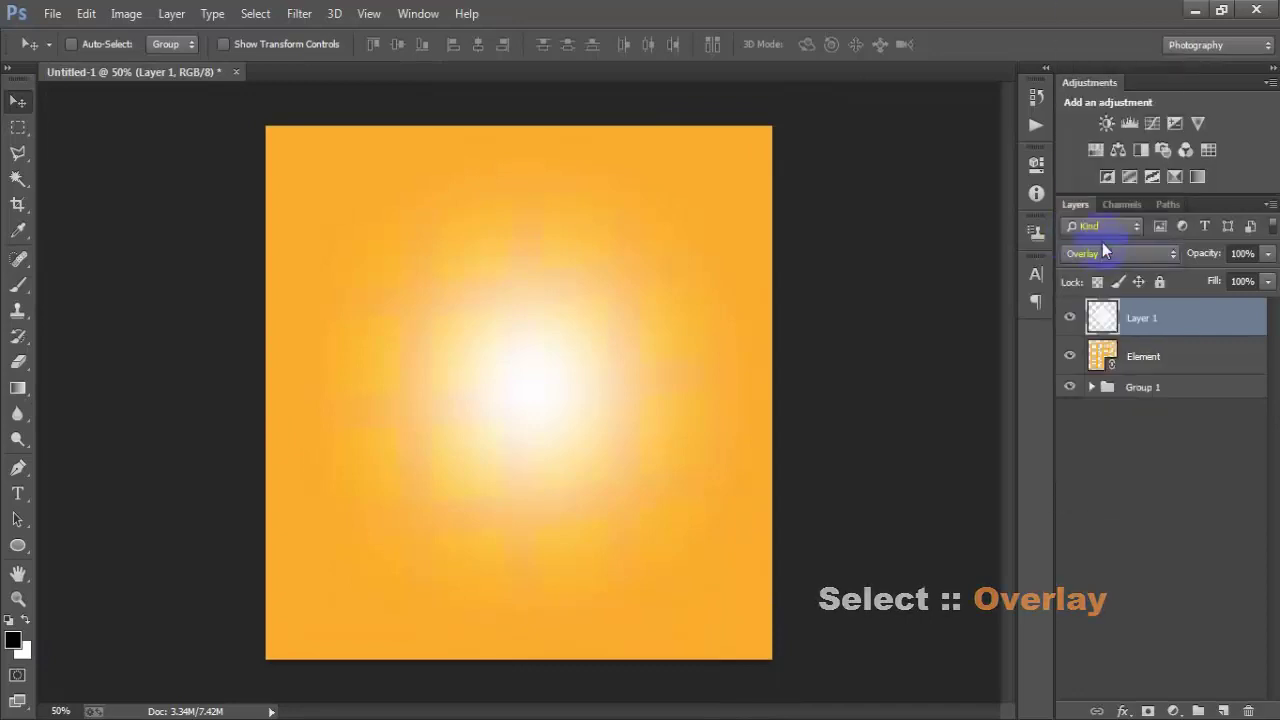
{"action": "left_click", "coordinate": [1267, 253]}
{"action": "left_click_drag", "start_coordinate": [1266, 276], "coordinate": [1247, 284]}
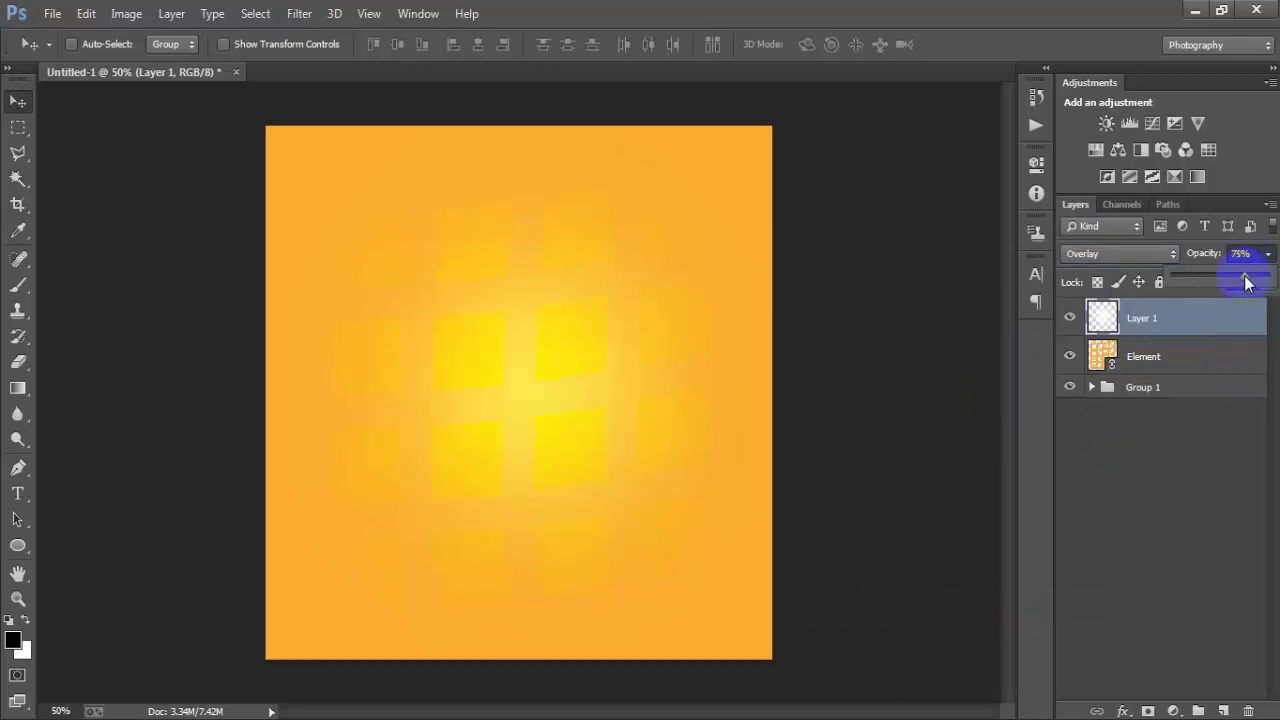
{"action": "left_click", "coordinate": [902, 369]}
Step: Group the glow layer with Element into Group 2
{"action": "left_click", "coordinate": [1070, 318]}
{"action": "left_click", "coordinate": [1070, 318]}
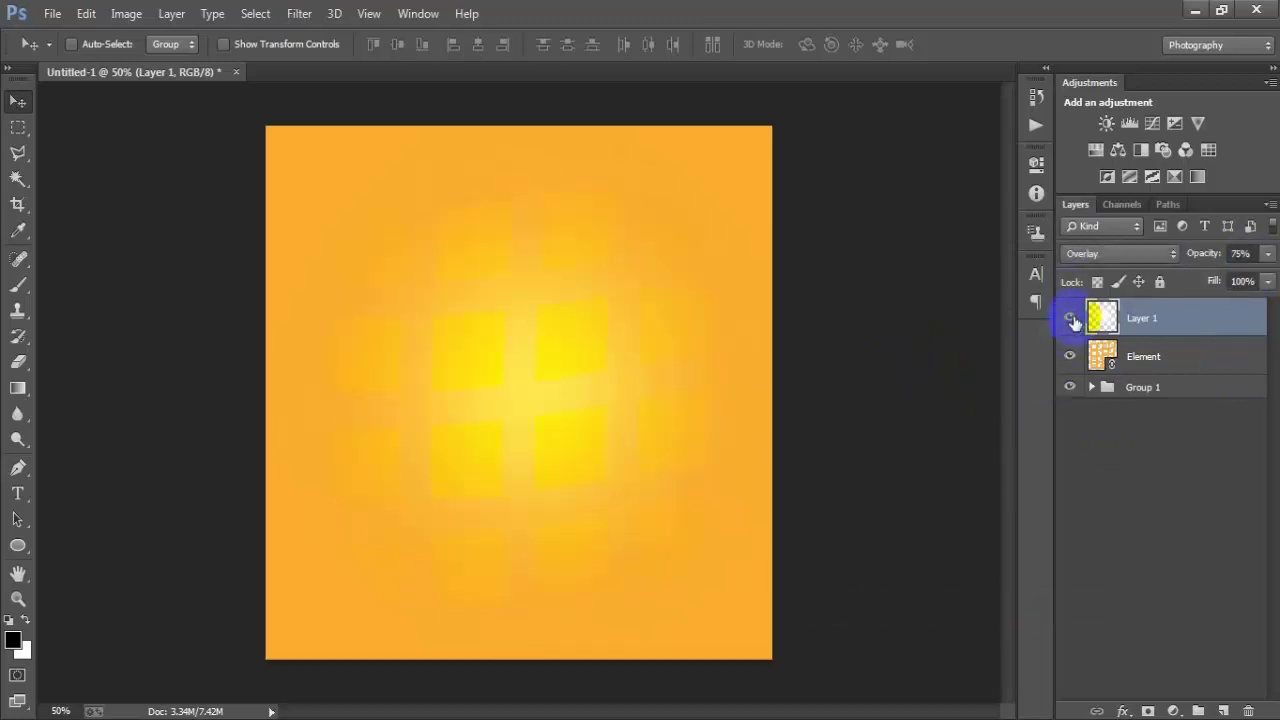
{"action": "left_click", "coordinate": [1150, 360], "text": "shift"}
{"action": "key", "text": "ctrl+g"}
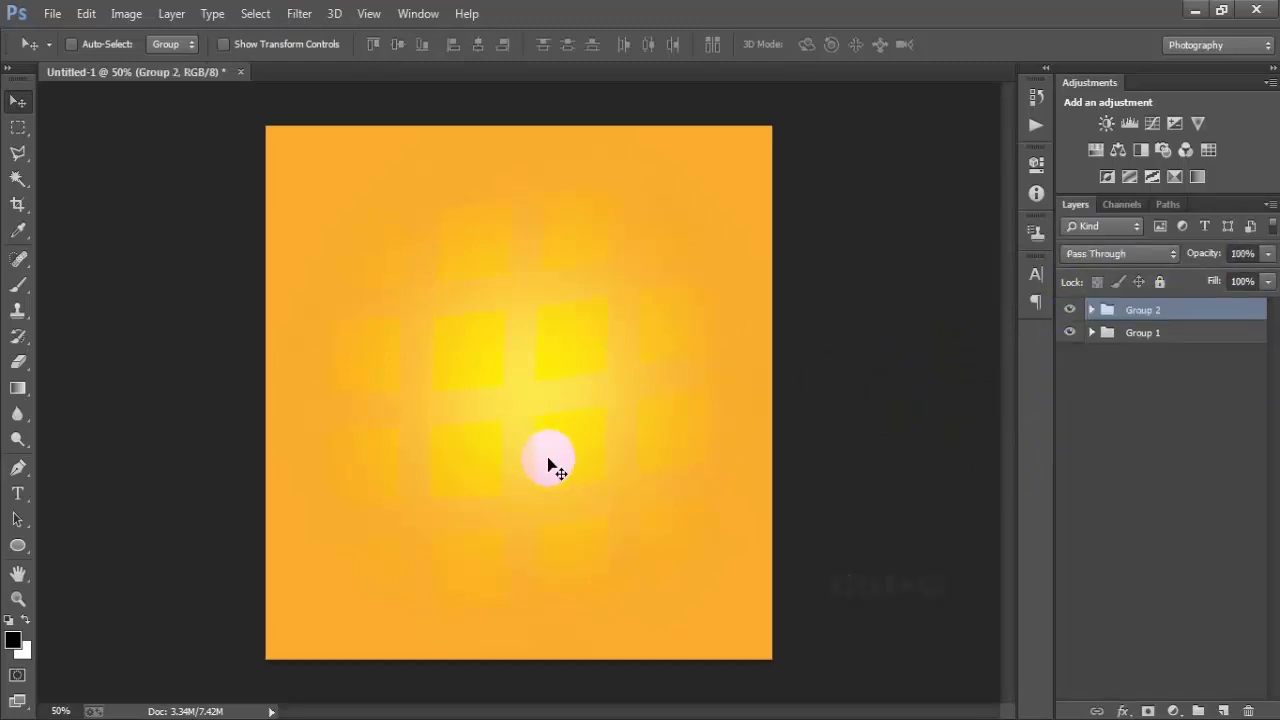
Step: Draw a 476 × 130 px white rectangle with no stroke near the poster top
{"action": "left_click", "coordinate": [1222, 710]}
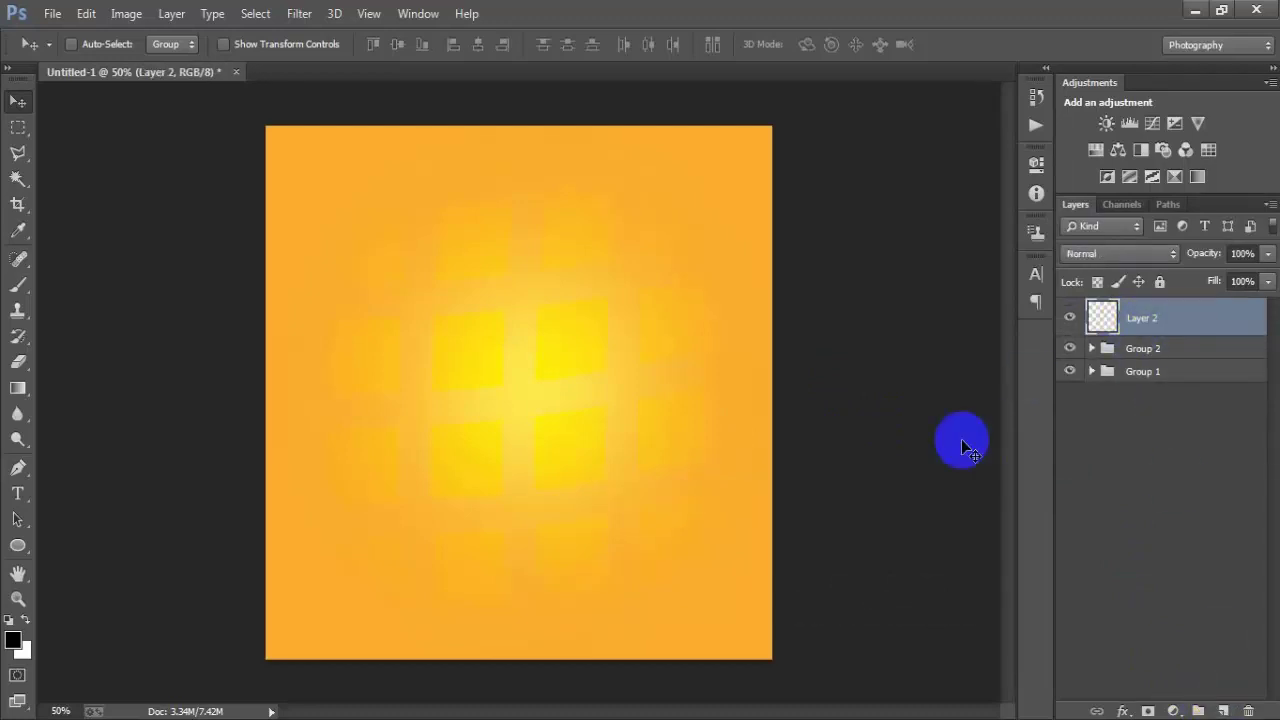
{"action": "right_click", "coordinate": [18, 548]}
{"action": "left_click", "coordinate": [105, 532]}
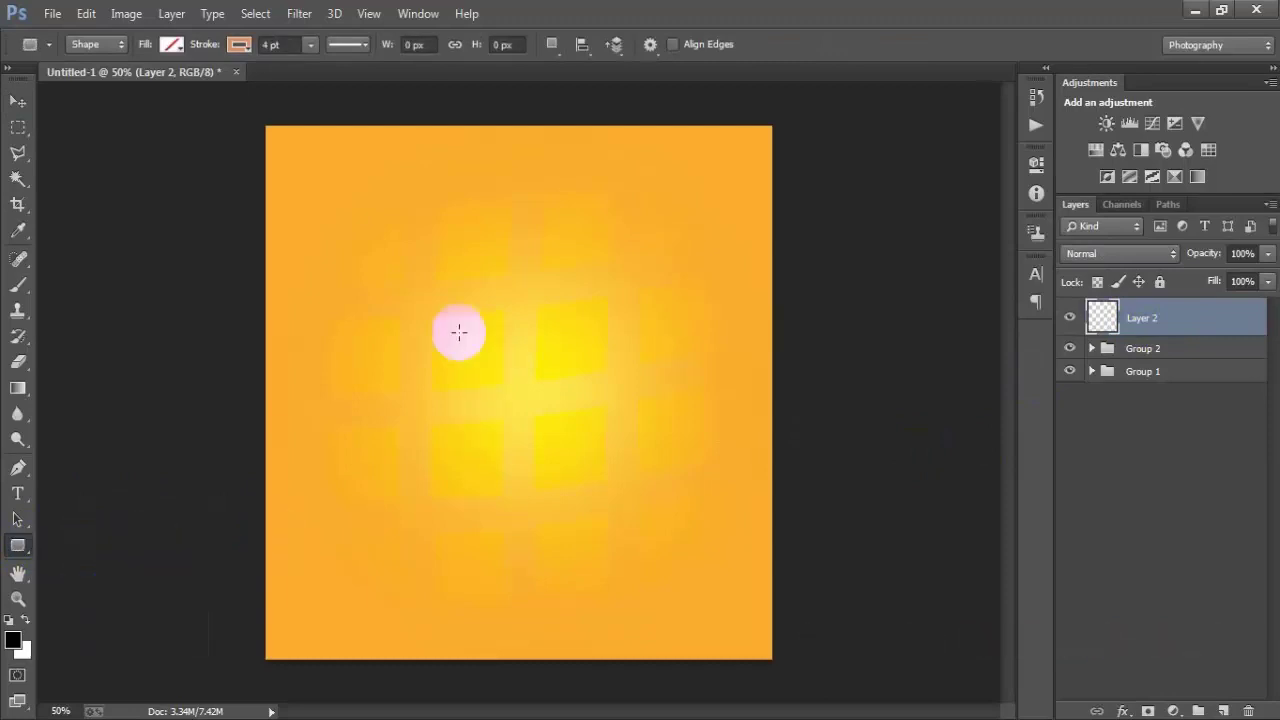
{"action": "mouse_move", "coordinate": [380, 260]}
{"action": "left_mouse_down"}
{"action": "mouse_move", "coordinate": [608, 323]}
{"action": "mouse_move", "coordinate": [598, 320]}
{"action": "left_mouse_up"}
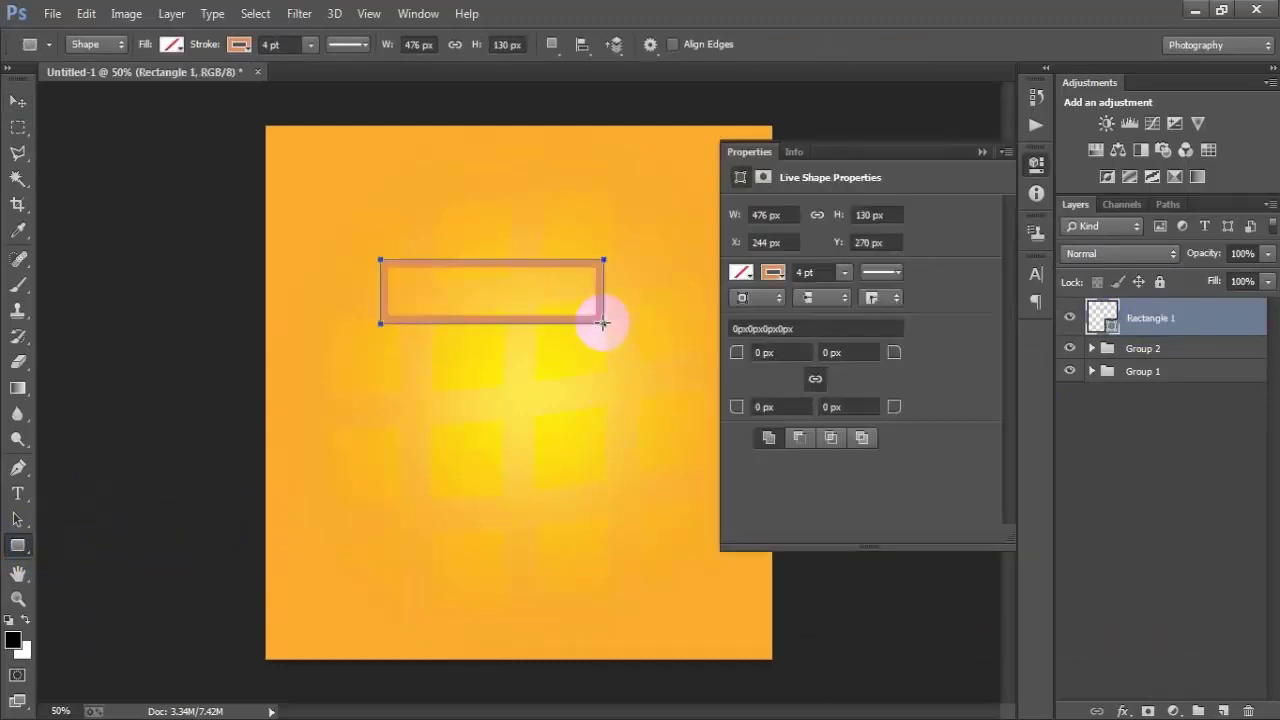
{"action": "left_click", "coordinate": [741, 272]}
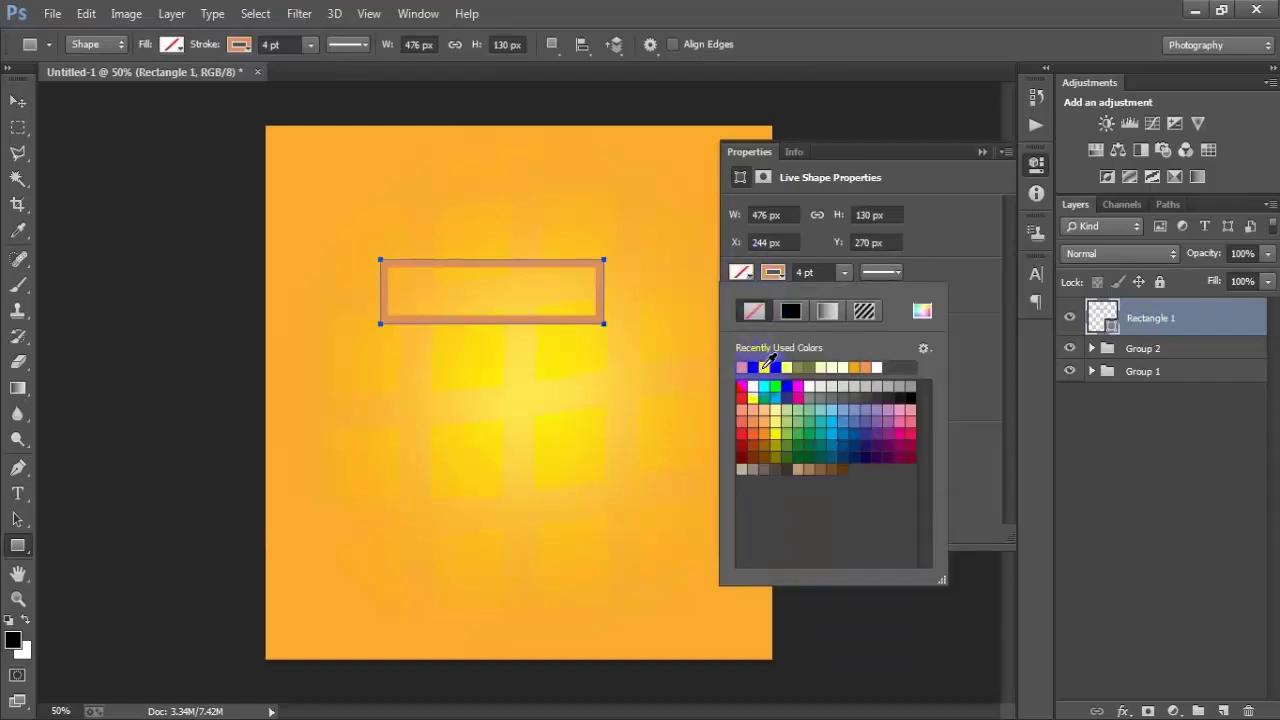
{"action": "left_click", "coordinate": [765, 366]}
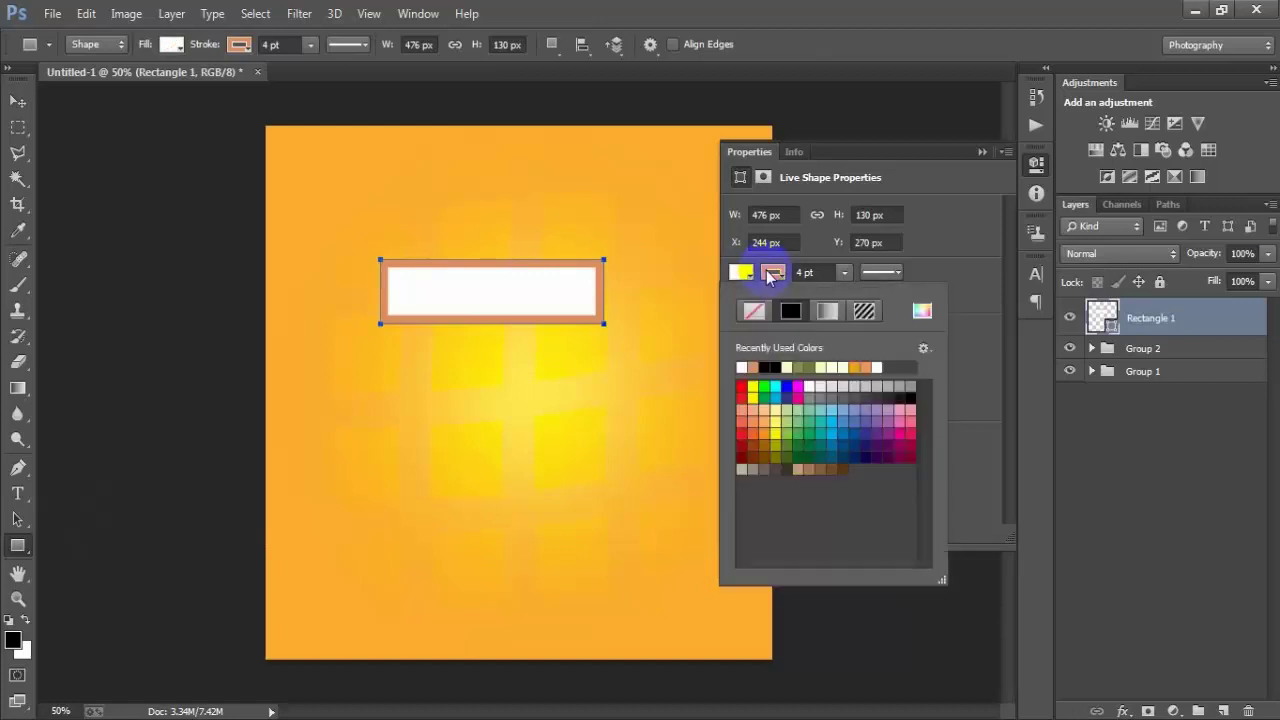
{"action": "left_click", "coordinate": [755, 313]}
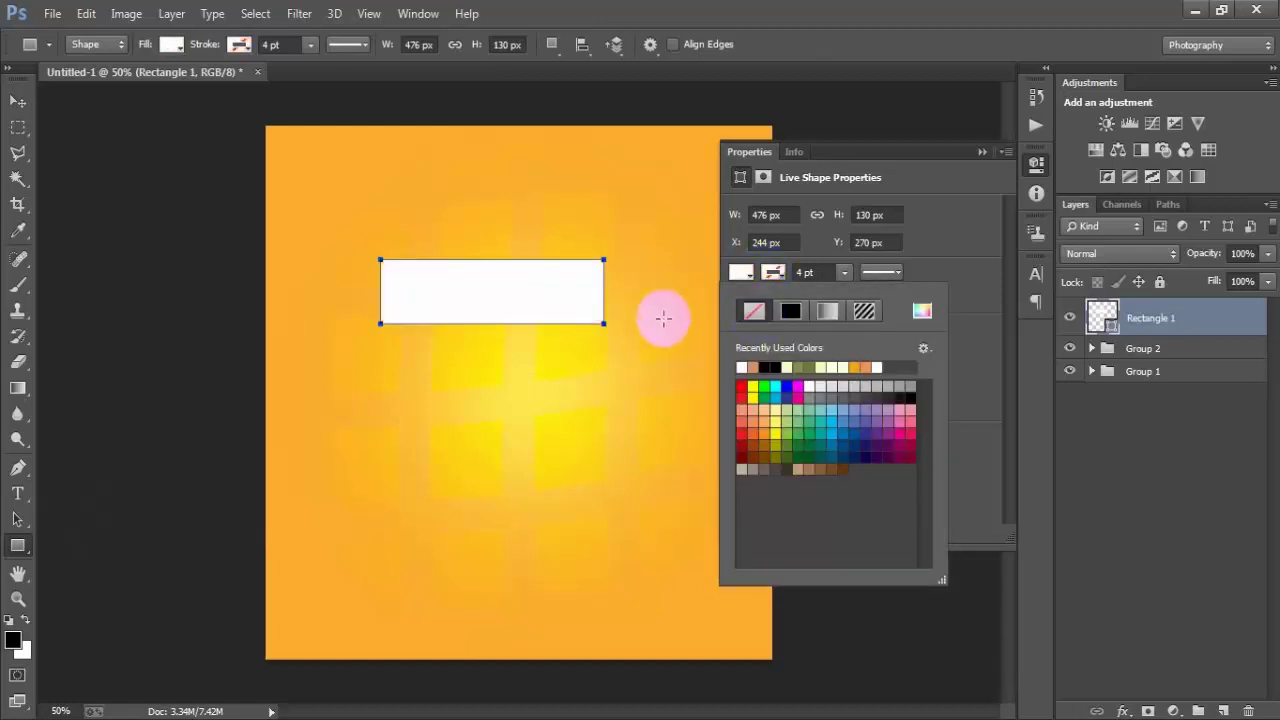
{"action": "left_click", "coordinate": [982, 152]}
{"action": "left_click", "coordinate": [18, 101]}
{"action": "left_click_drag", "start_coordinate": [451, 301], "coordinate": [458, 277]}
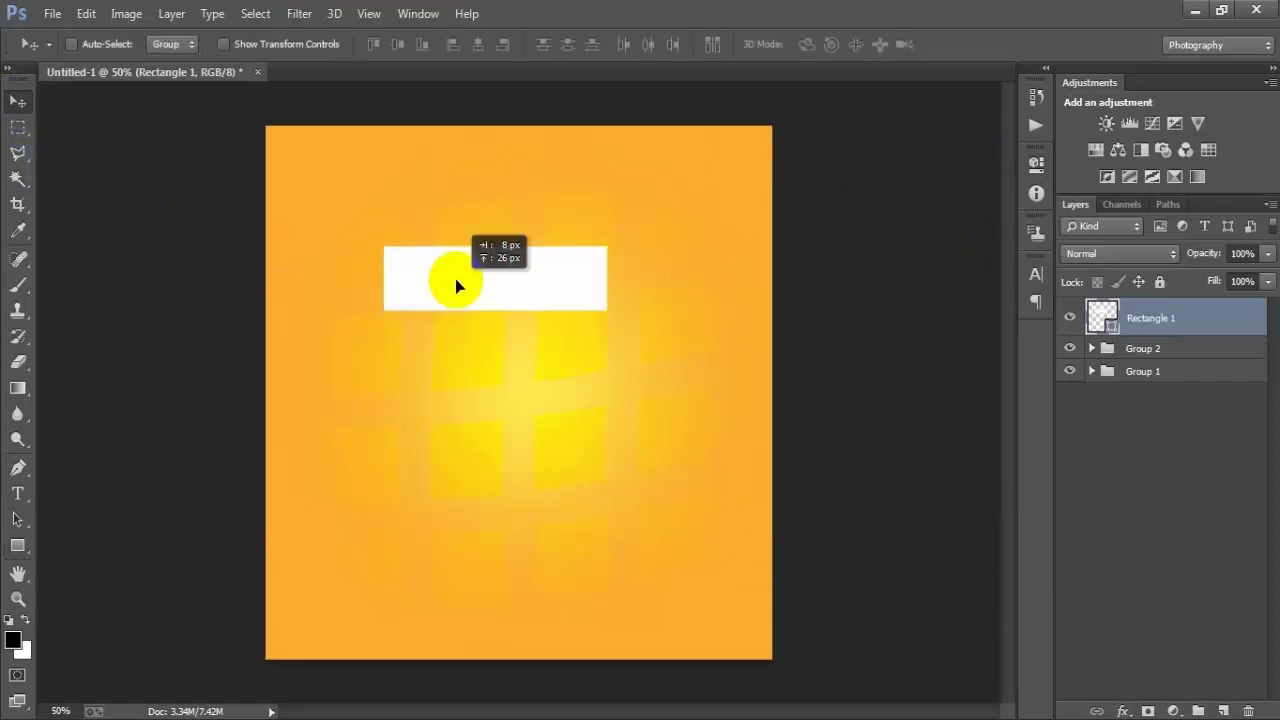
Step: Type the word EXCLUSIVE on the poster with the Horizontal Type Tool
{"action": "left_click", "coordinate": [1222, 710]}
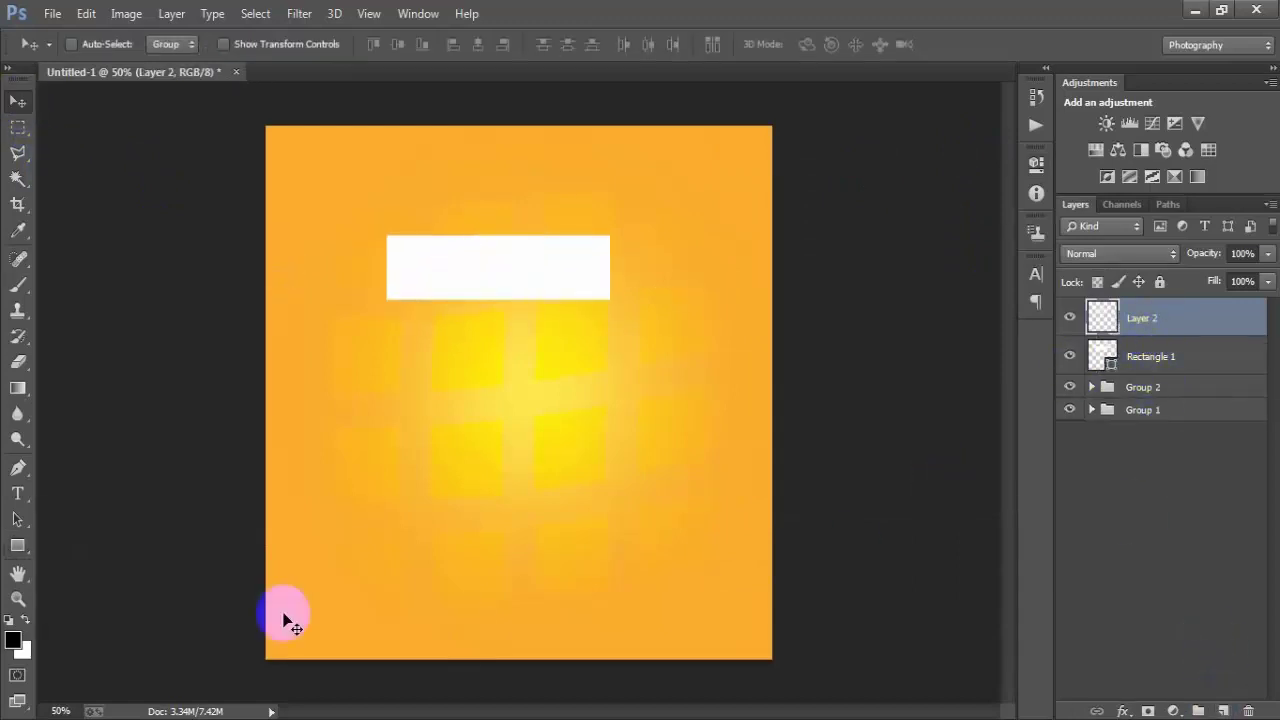
{"action": "left_click_drag", "start_coordinate": [18, 493], "coordinate": [106, 490]}
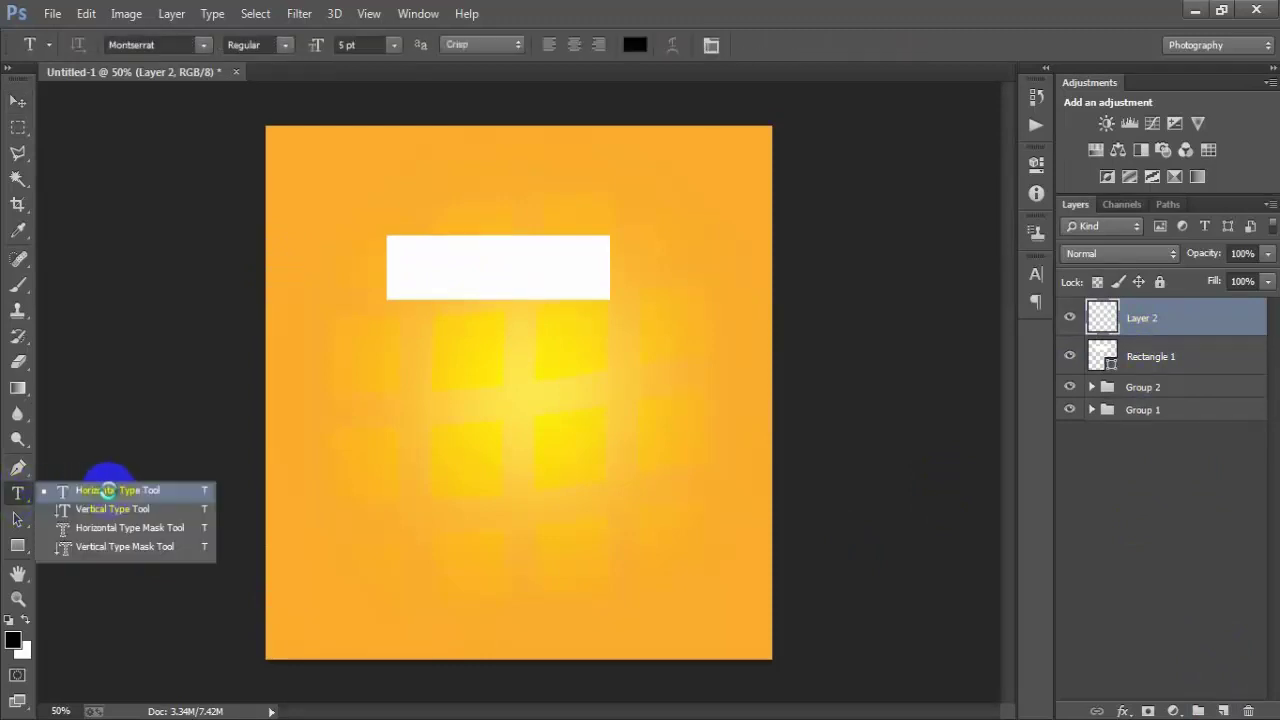
{"action": "left_click", "coordinate": [140, 489]}
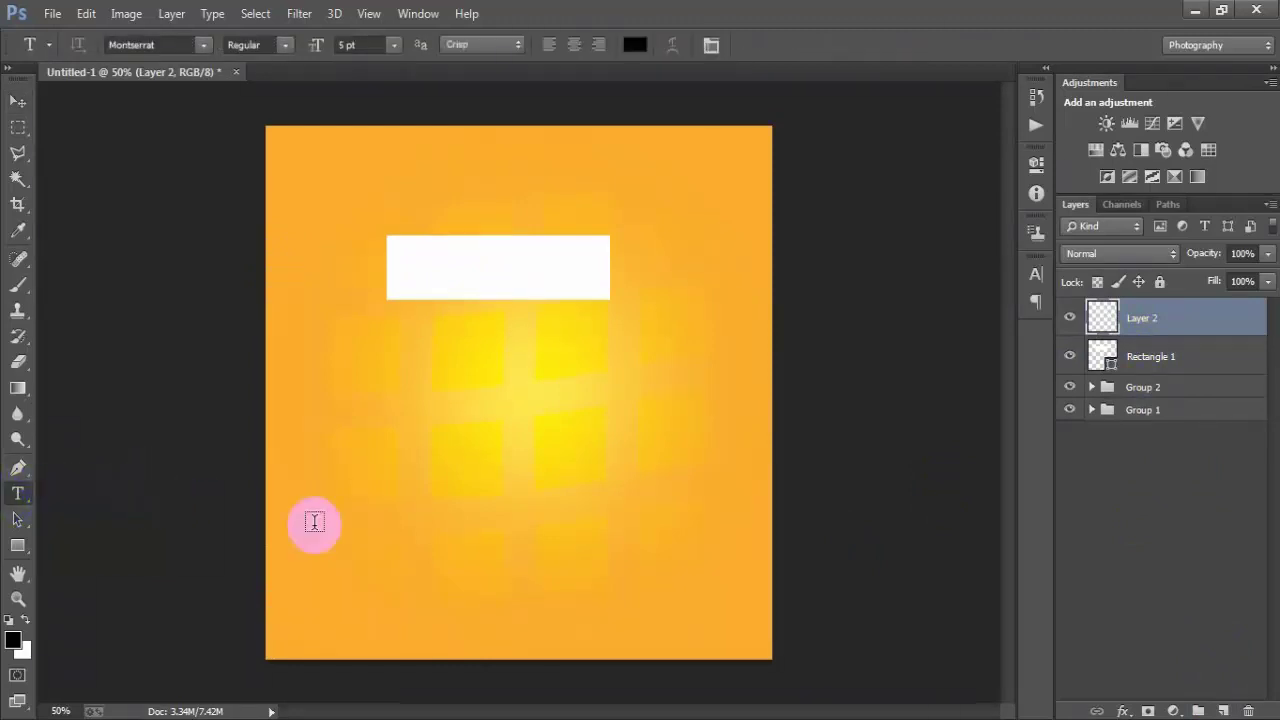
{"action": "left_click", "coordinate": [404, 458]}
{"action": "type", "text": "EXCLUSIVE"}
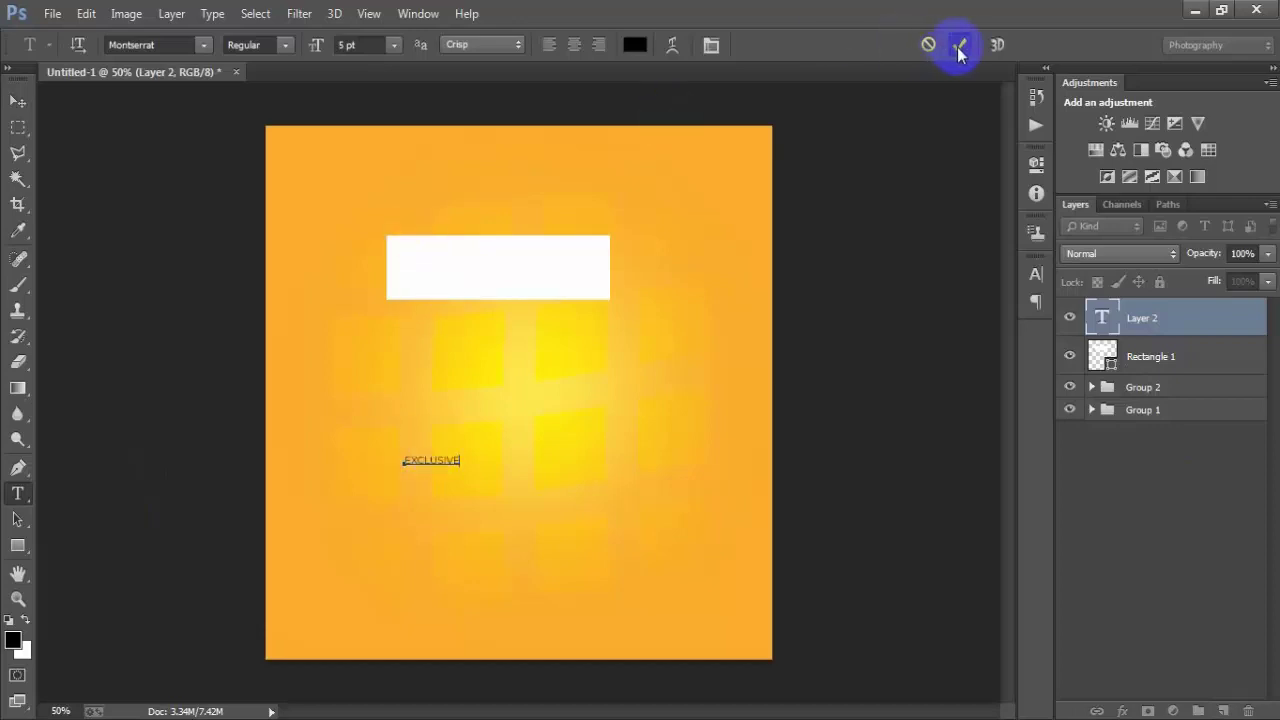
{"action": "left_click", "coordinate": [17, 101]}
Step: Move EXCLUSIVE toward the centre and enlarge it about 419% to 20.96 pt
{"action": "left_click_drag", "start_coordinate": [449, 466], "coordinate": [490, 455]}
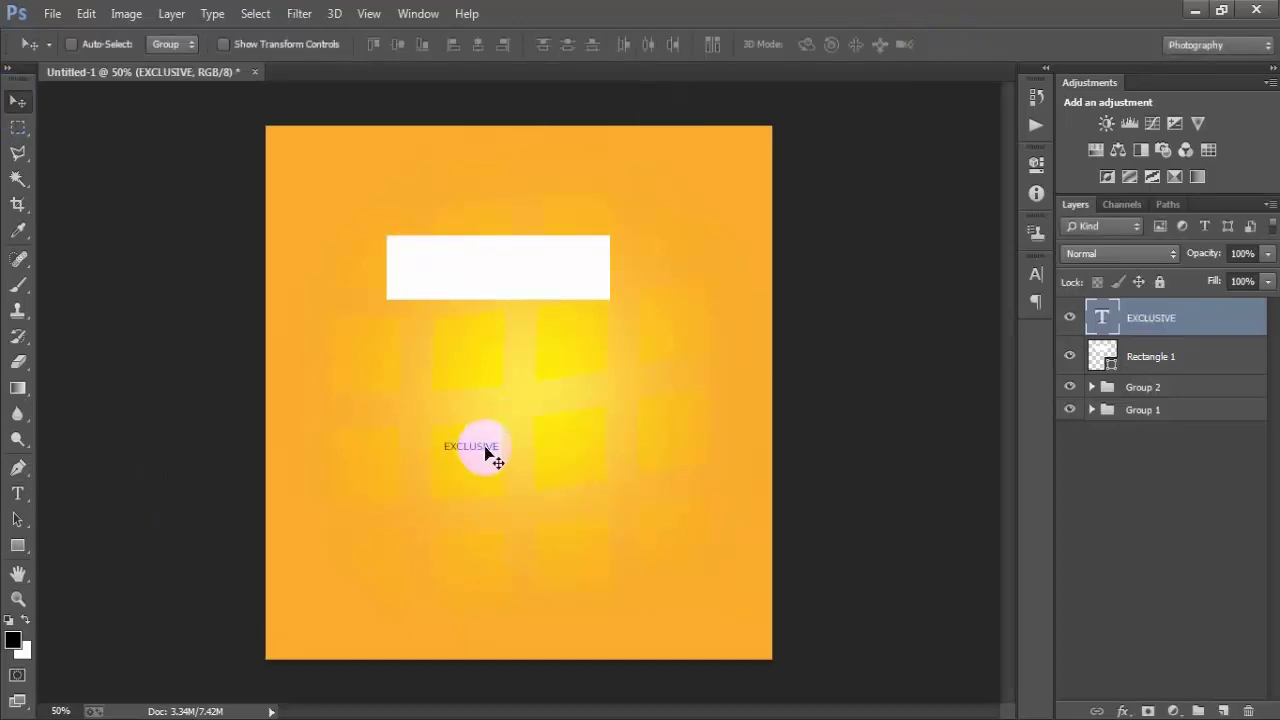
{"action": "key", "text": "ctrl+t"}
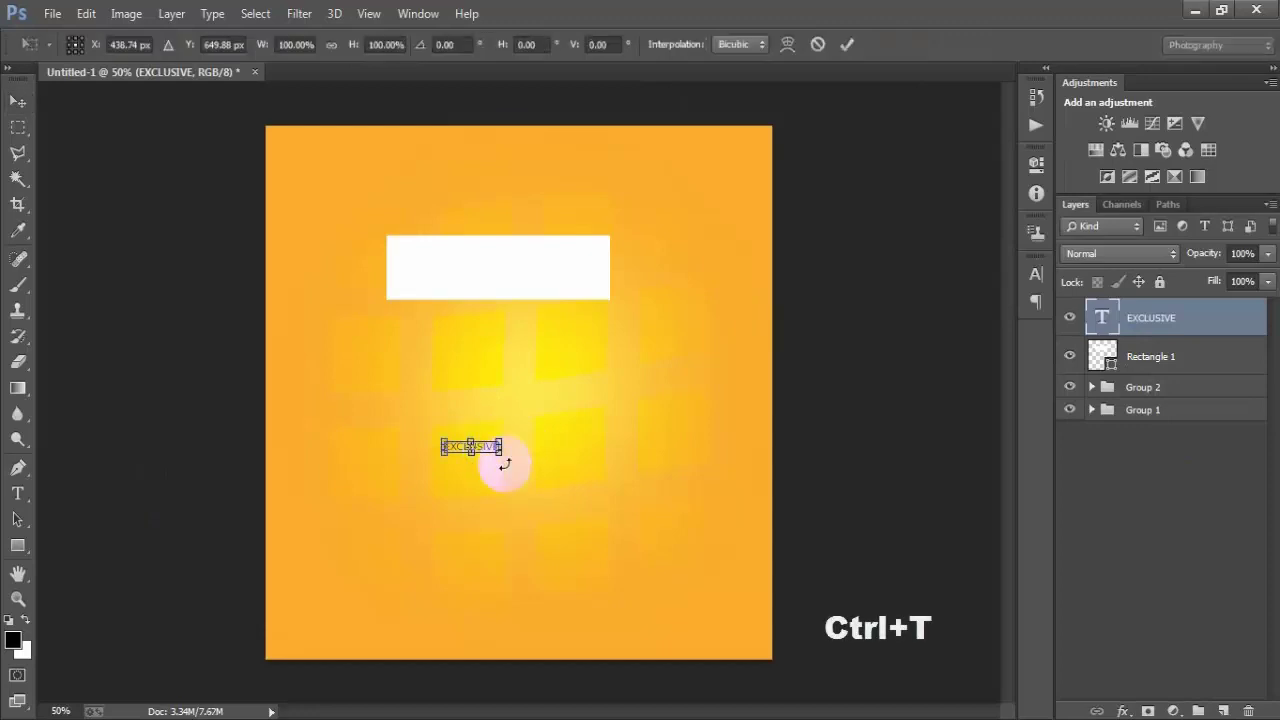
{"action": "left_click_drag", "start_coordinate": [499, 450], "coordinate": [590, 522]}
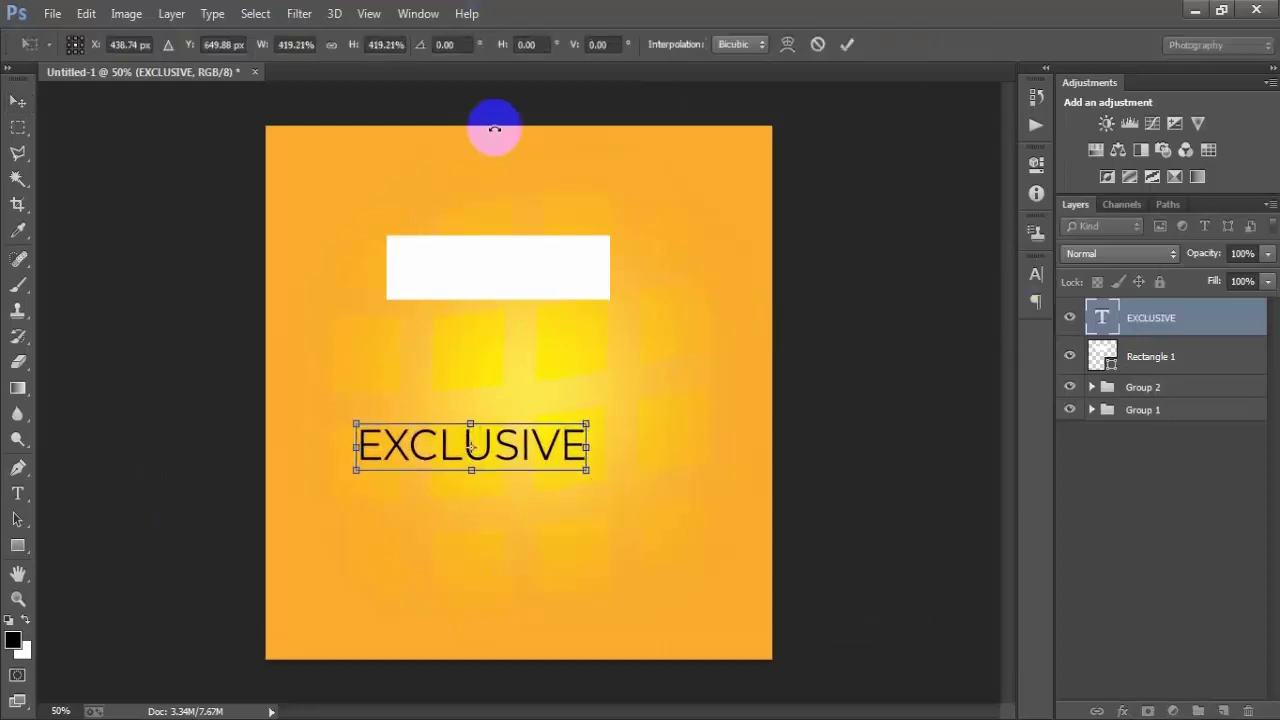
{"action": "left_click", "coordinate": [847, 46]}
Step: Set EXCLUSIVE in Zilap Sleep, move it onto the white rectangle and enlarge to 25.48 pt
{"action": "left_click", "coordinate": [1036, 273]}
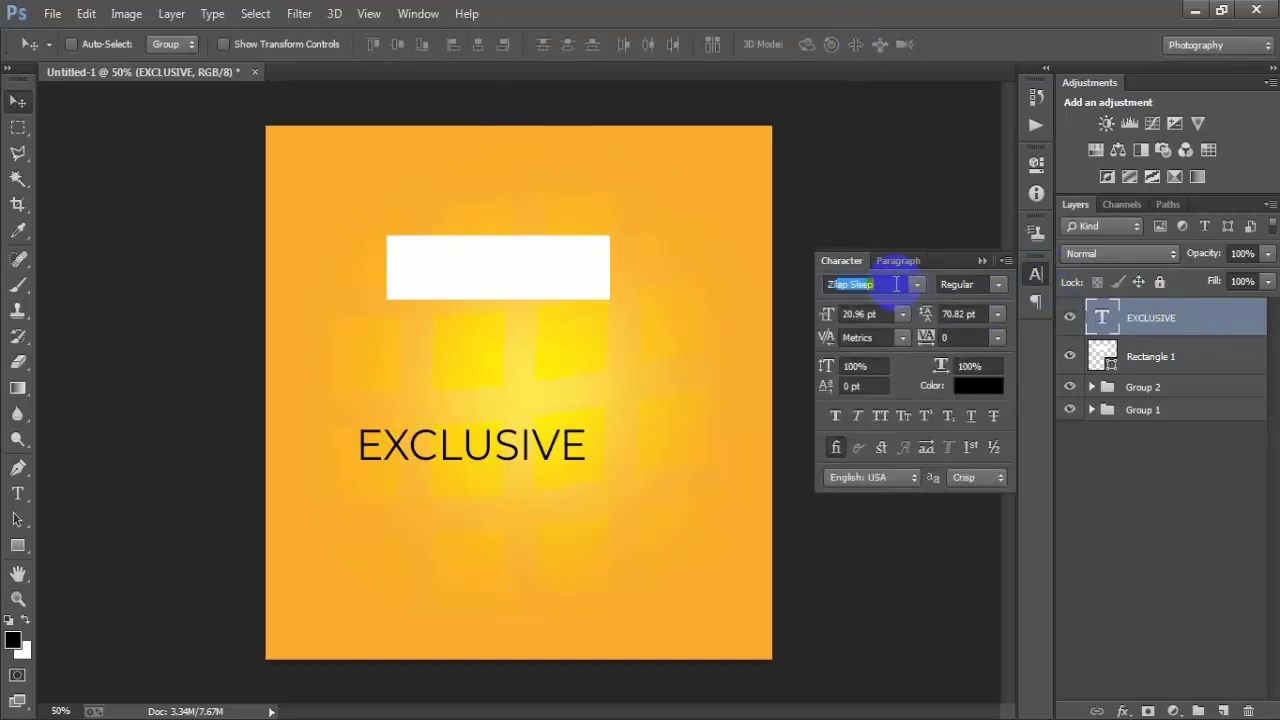
{"action": "key", "text": "Return"}
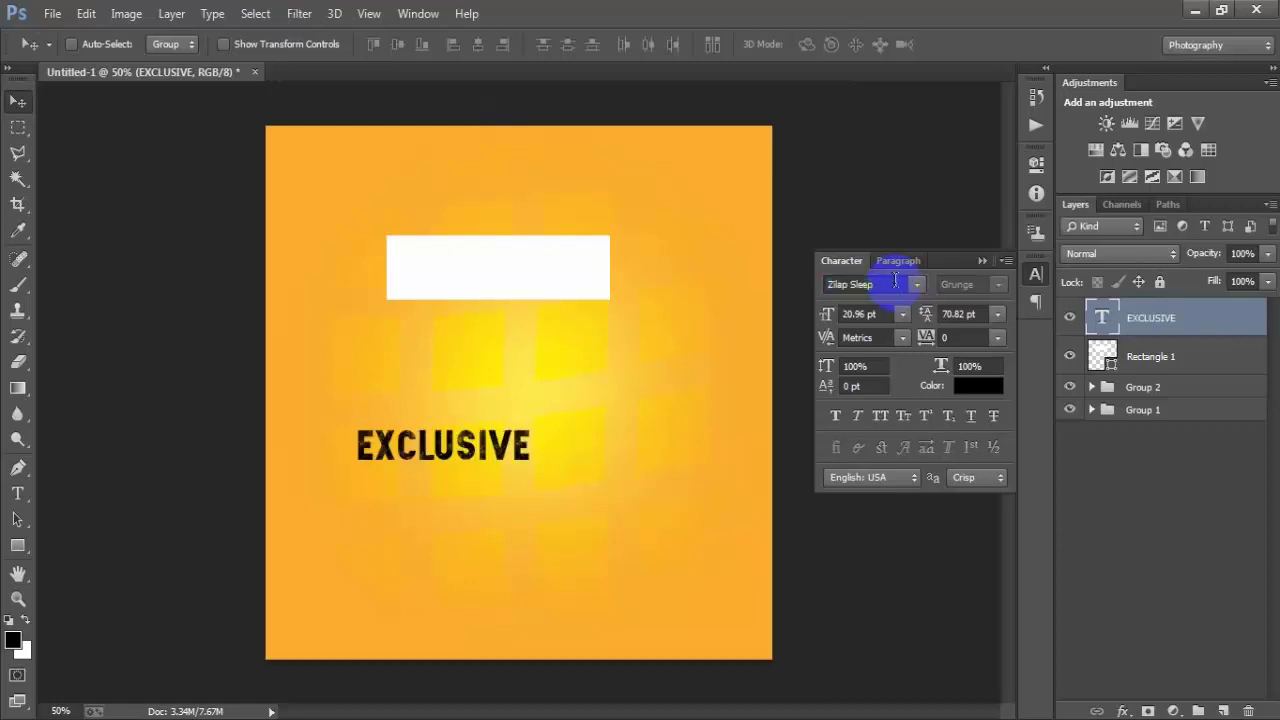
{"action": "left_click", "coordinate": [485, 458]}
{"action": "left_click_drag", "start_coordinate": [490, 465], "coordinate": [540, 288]}
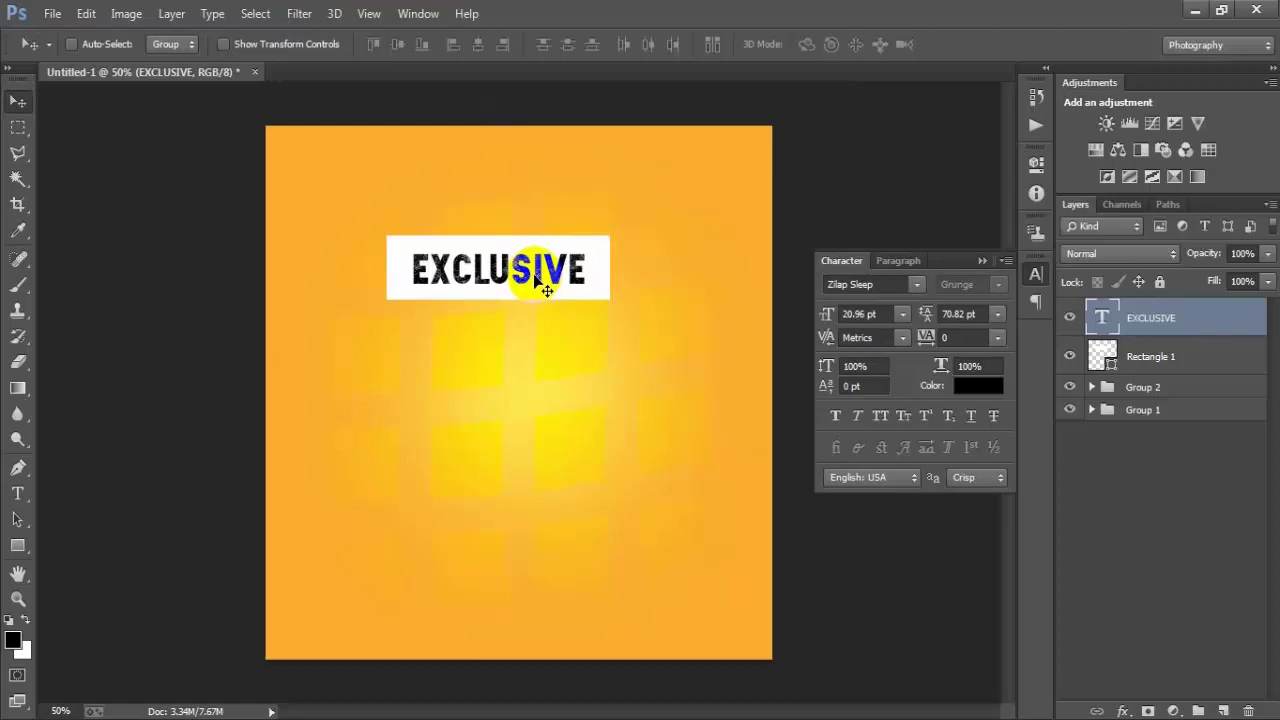
{"action": "key", "text": "ctrl+t"}
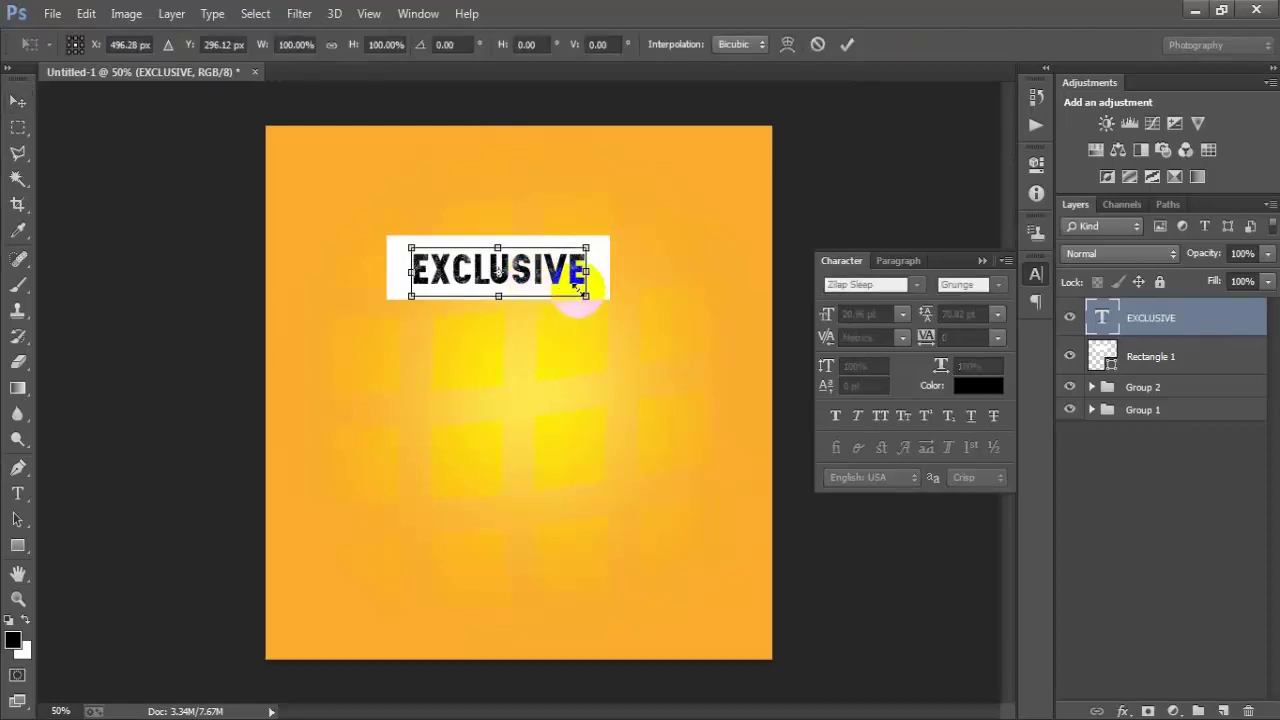
{"action": "left_click_drag", "start_coordinate": [587, 297], "coordinate": [607, 297]}
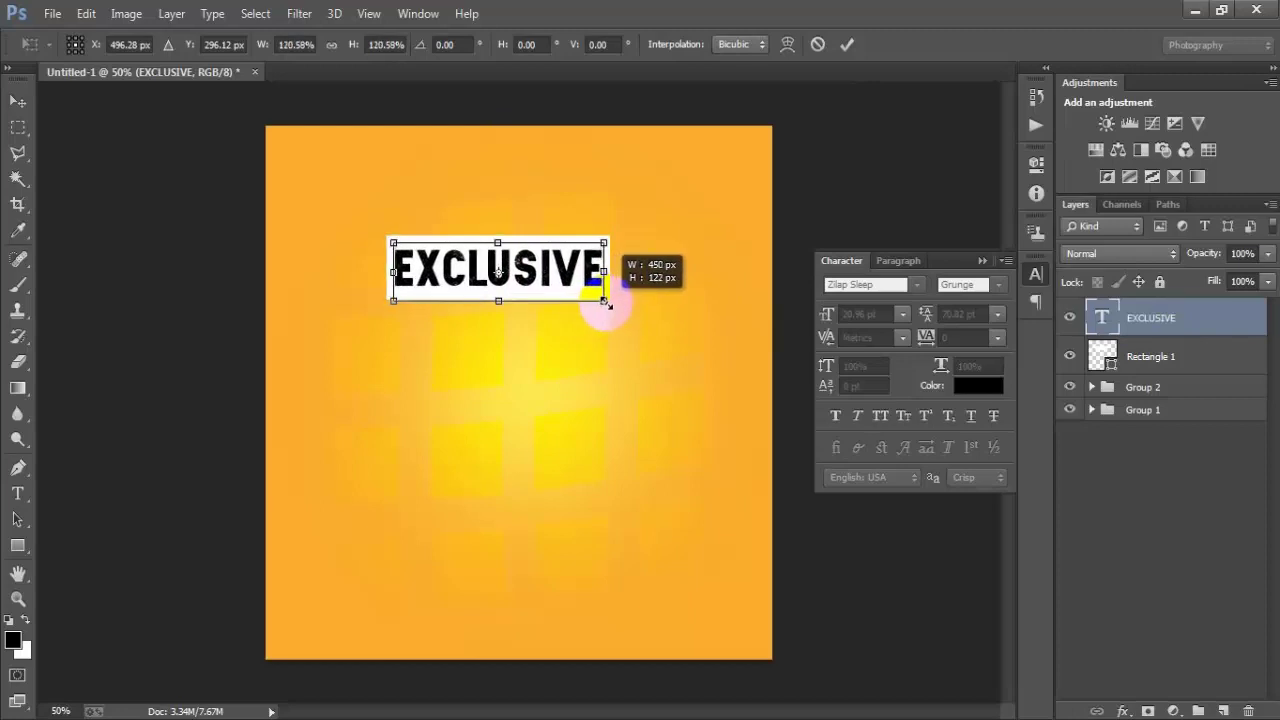
{"action": "left_click", "coordinate": [847, 44]}
{"action": "left_click", "coordinate": [981, 261]}
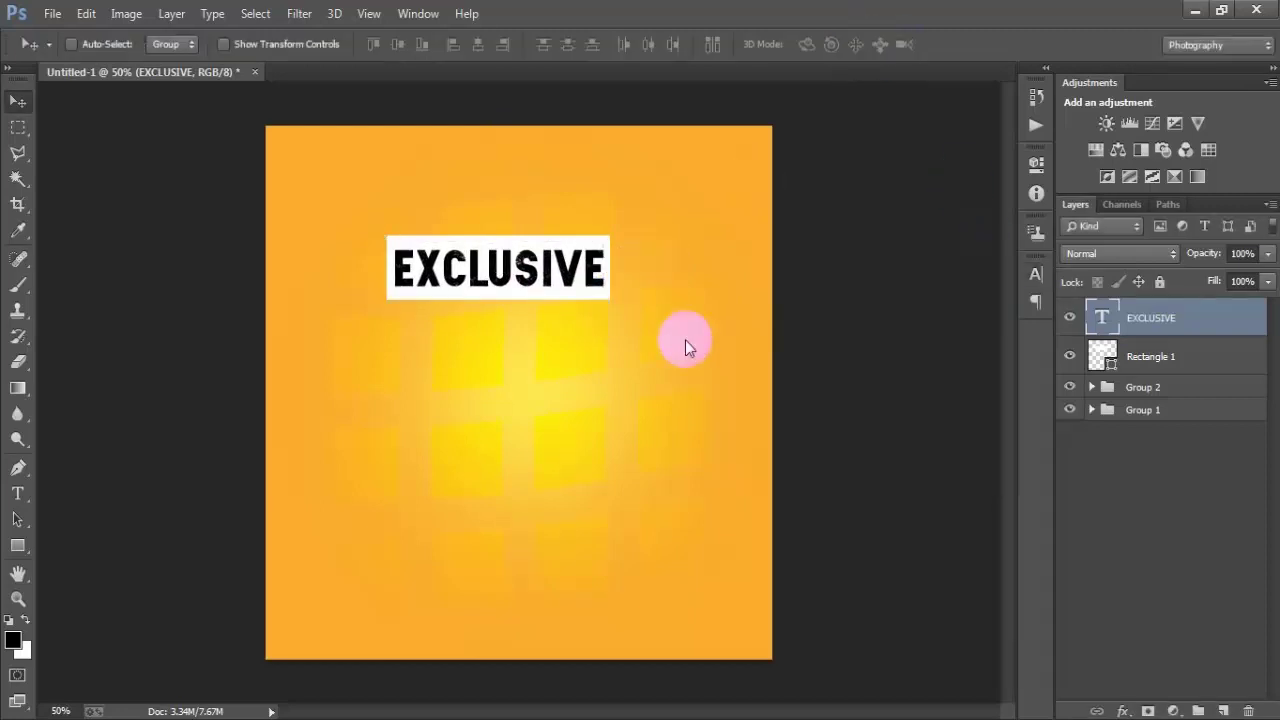
Step: Skew the EXCLUSIVE text and rectangle together and move them up-left
{"action": "left_click", "coordinate": [1198, 356], "text": "shift"}
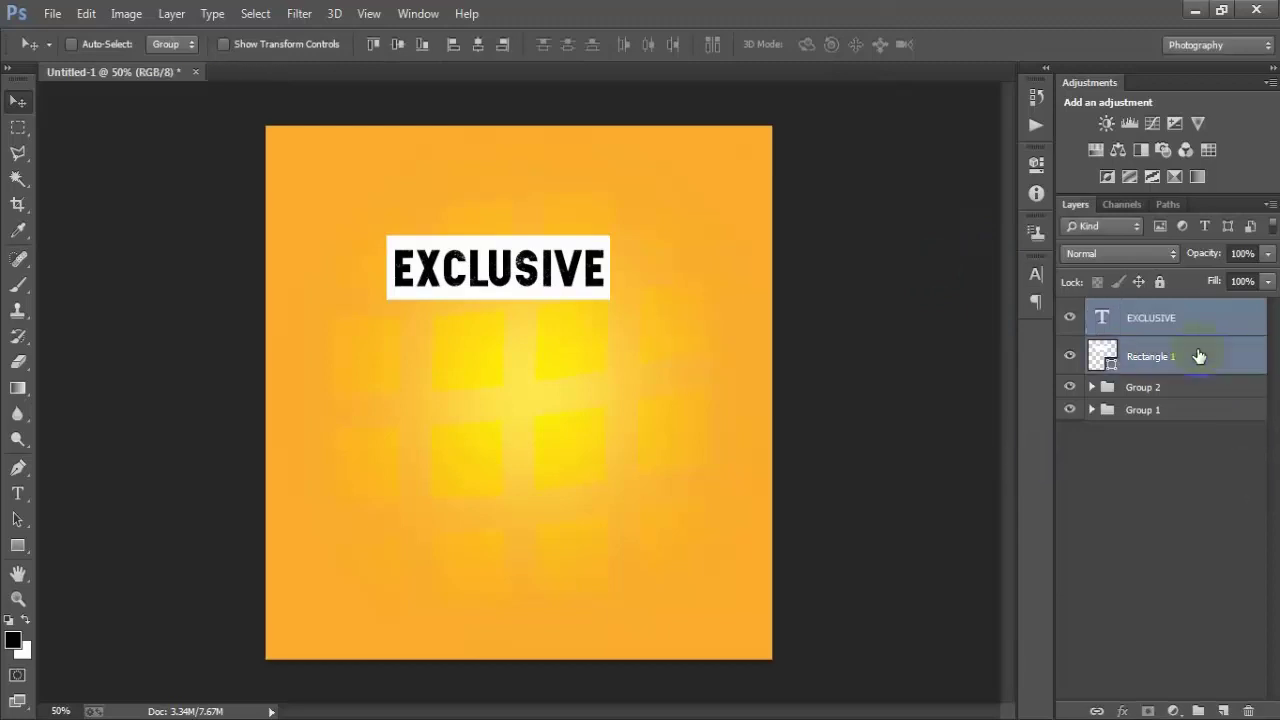
{"action": "key", "text": "ctrl+t"}
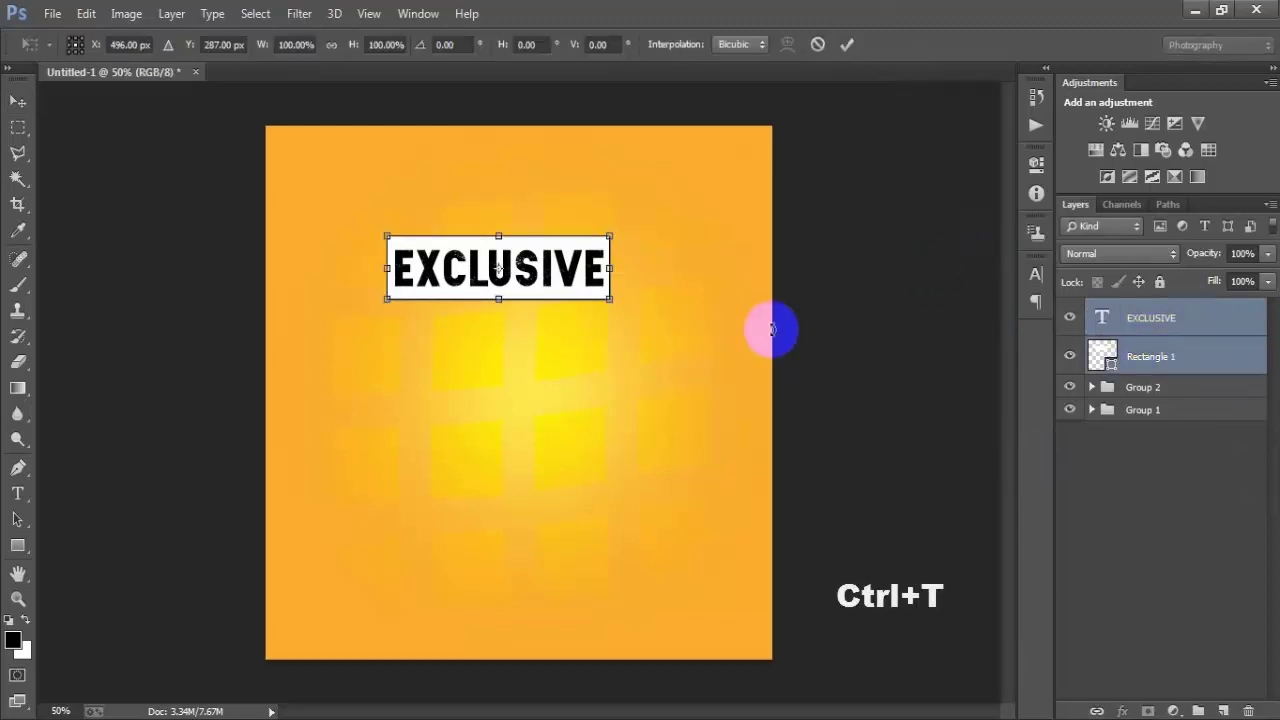
{"action": "right_click", "coordinate": [527, 252]}
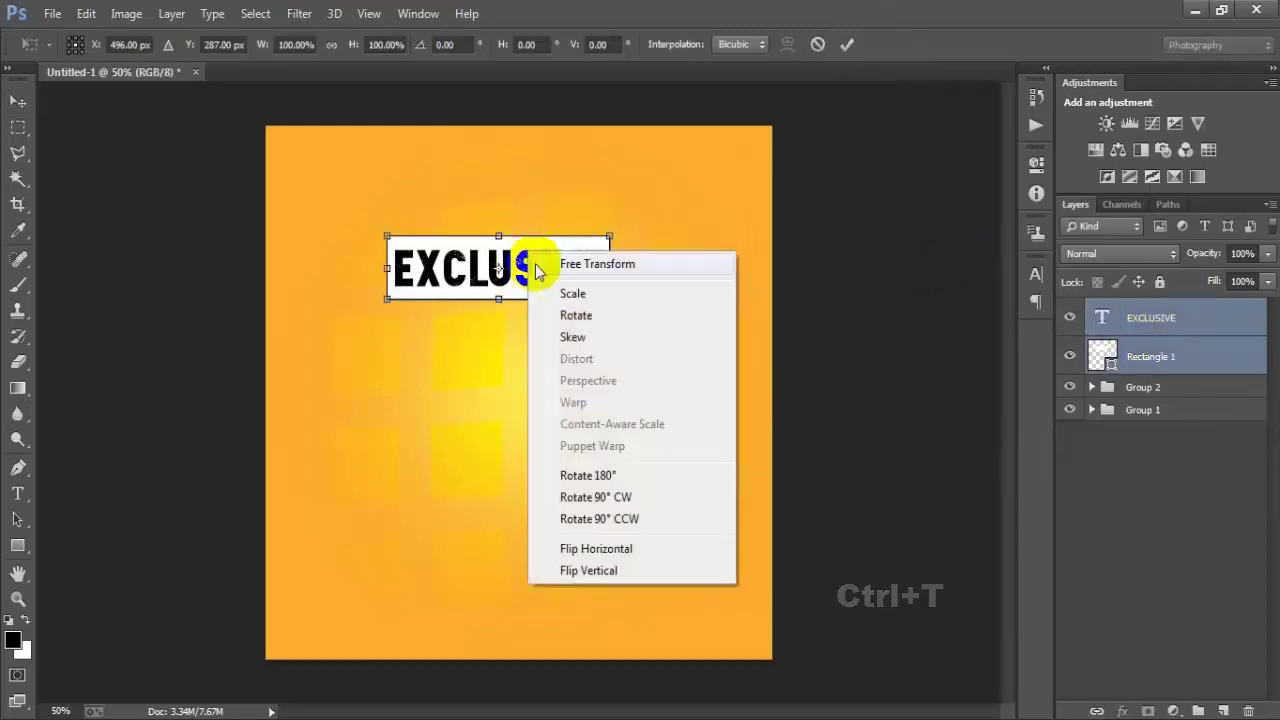
{"action": "left_click", "coordinate": [630, 339]}
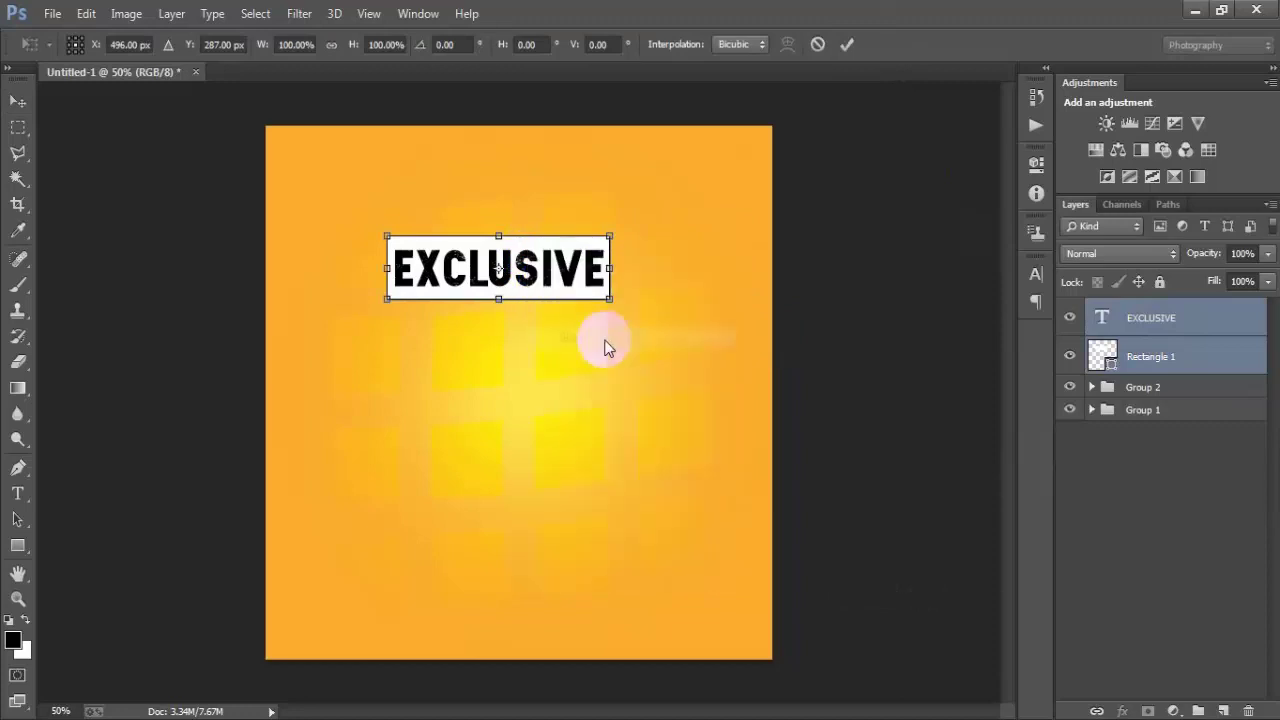
{"action": "left_click_drag", "start_coordinate": [500, 238], "coordinate": [512, 239]}
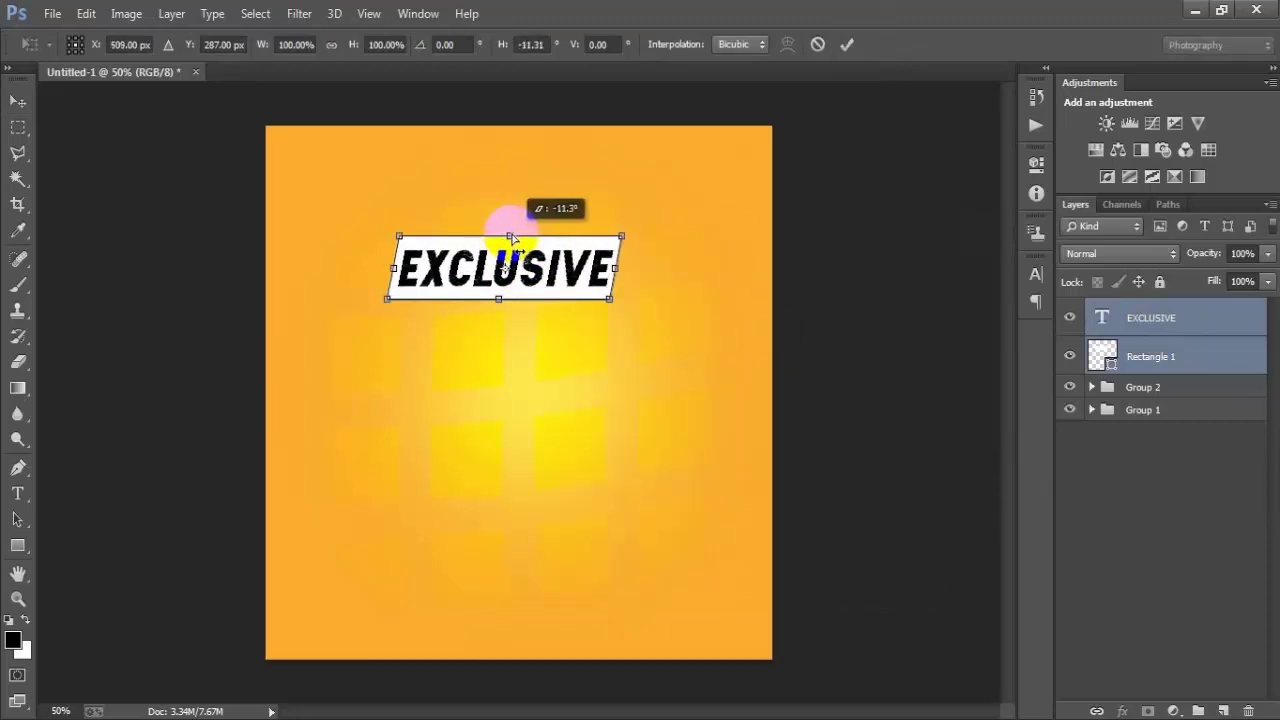
{"action": "left_click", "coordinate": [846, 44]}
{"action": "left_click_drag", "start_coordinate": [582, 302], "coordinate": [498, 250]}
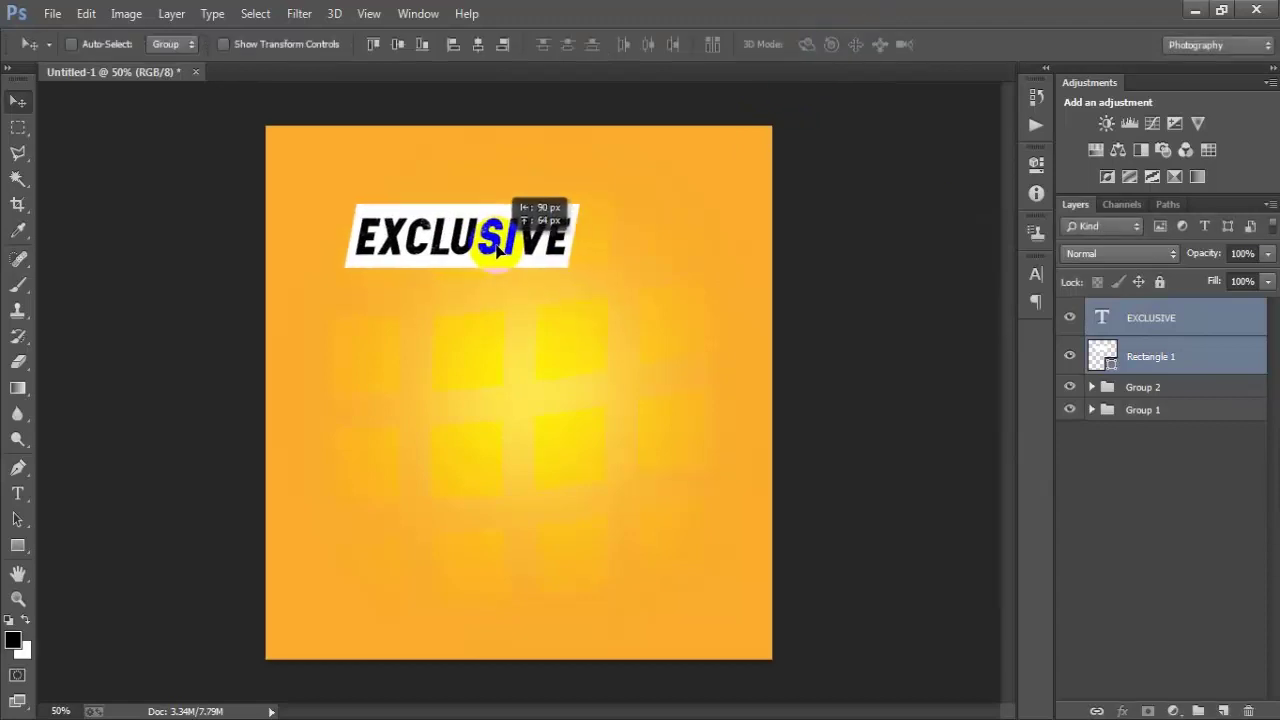
Step: Rotate the banner -15° and shrink it to about 79.5% in the upper-left corner
{"action": "key", "text": "ctrl+t"}
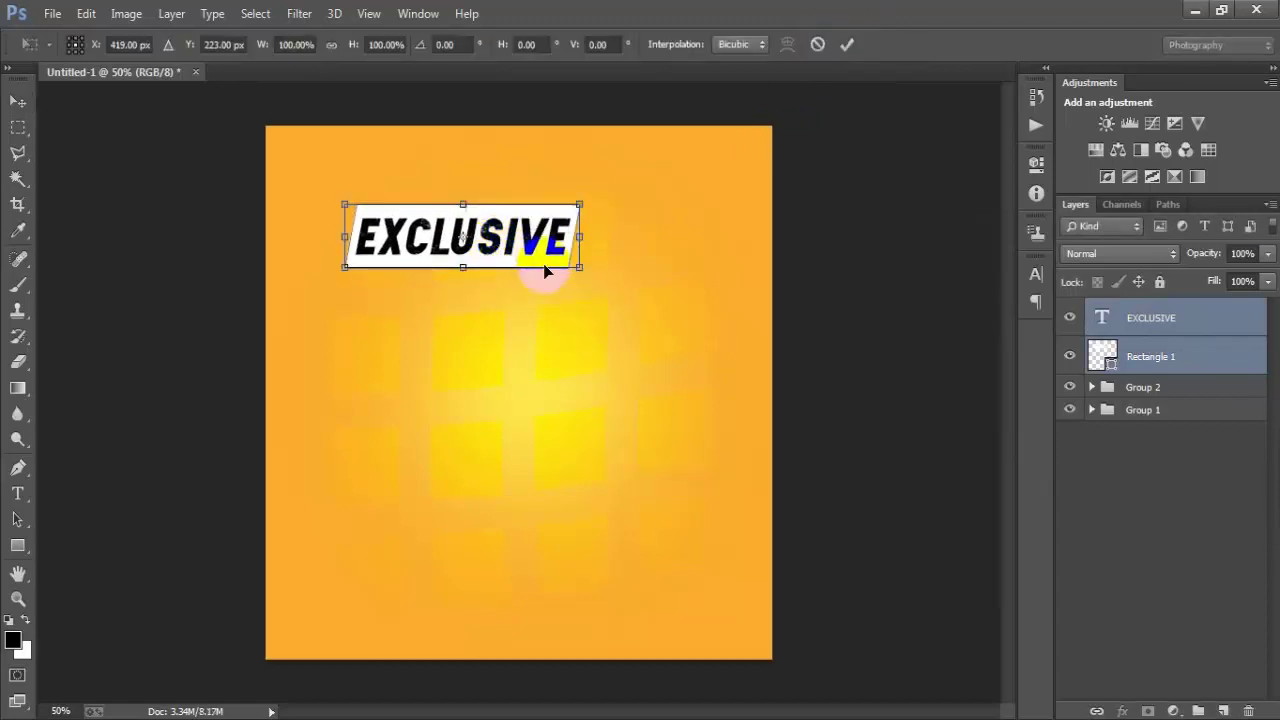
{"action": "mouse_move", "coordinate": [580, 266]}
{"action": "left_mouse_down"}
{"action": "mouse_move", "coordinate": [569, 246]}
{"action": "mouse_move", "coordinate": [468, 204]}
{"action": "left_mouse_up"}
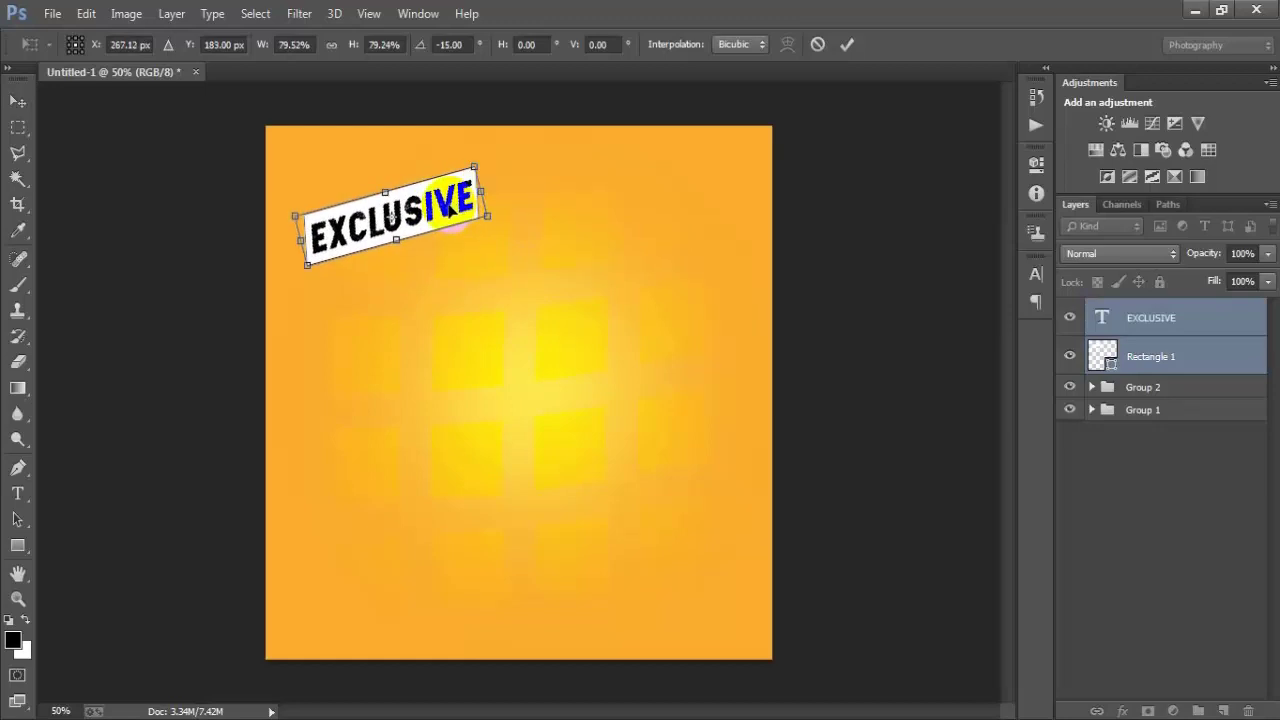
{"action": "left_click", "coordinate": [847, 44]}
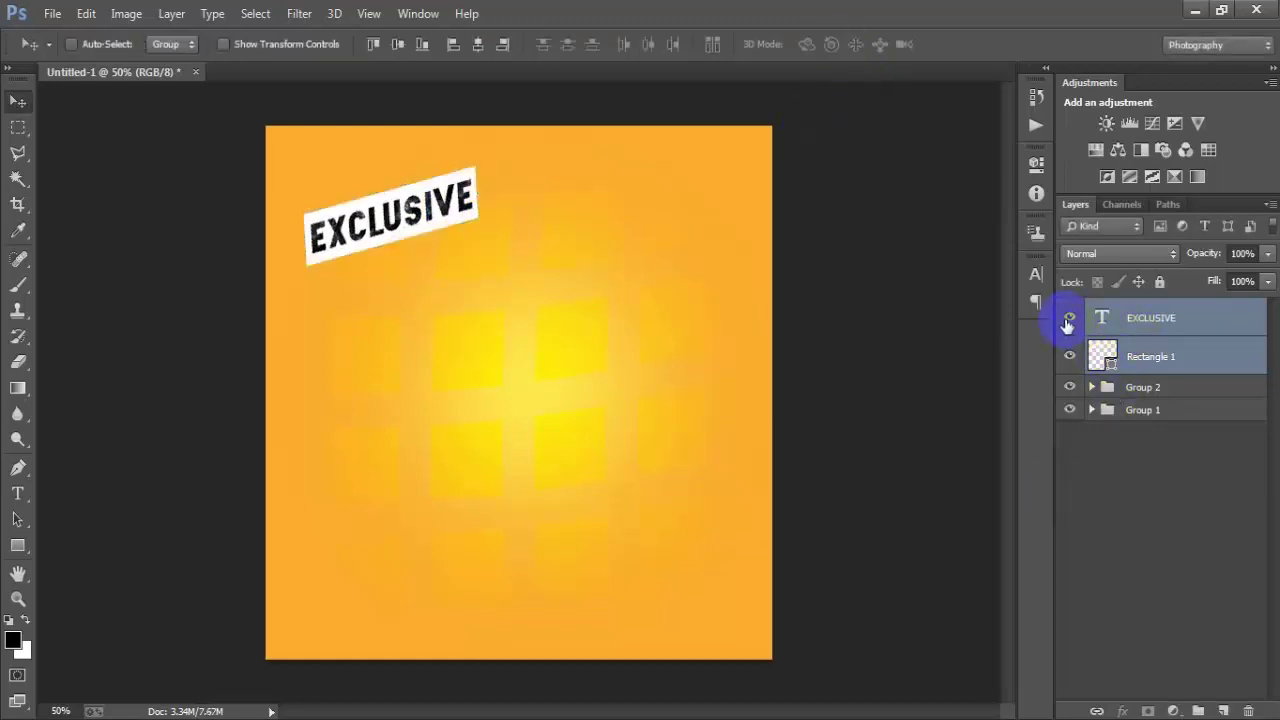
{"action": "left_click", "coordinate": [1069, 318]}
{"action": "left_click", "coordinate": [1069, 356]}
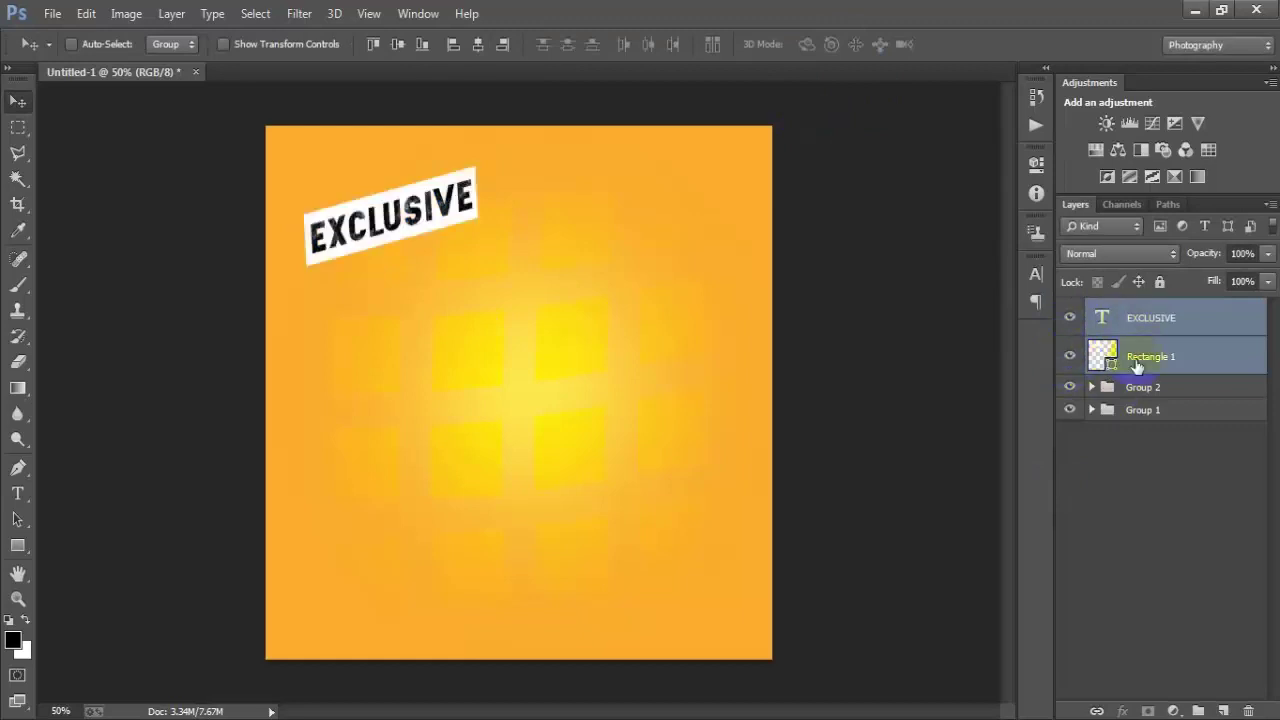
Step: Duplicate the EXCLUSIVE banner and move the copy down below the original
{"action": "key", "text": "ctrl+j"}
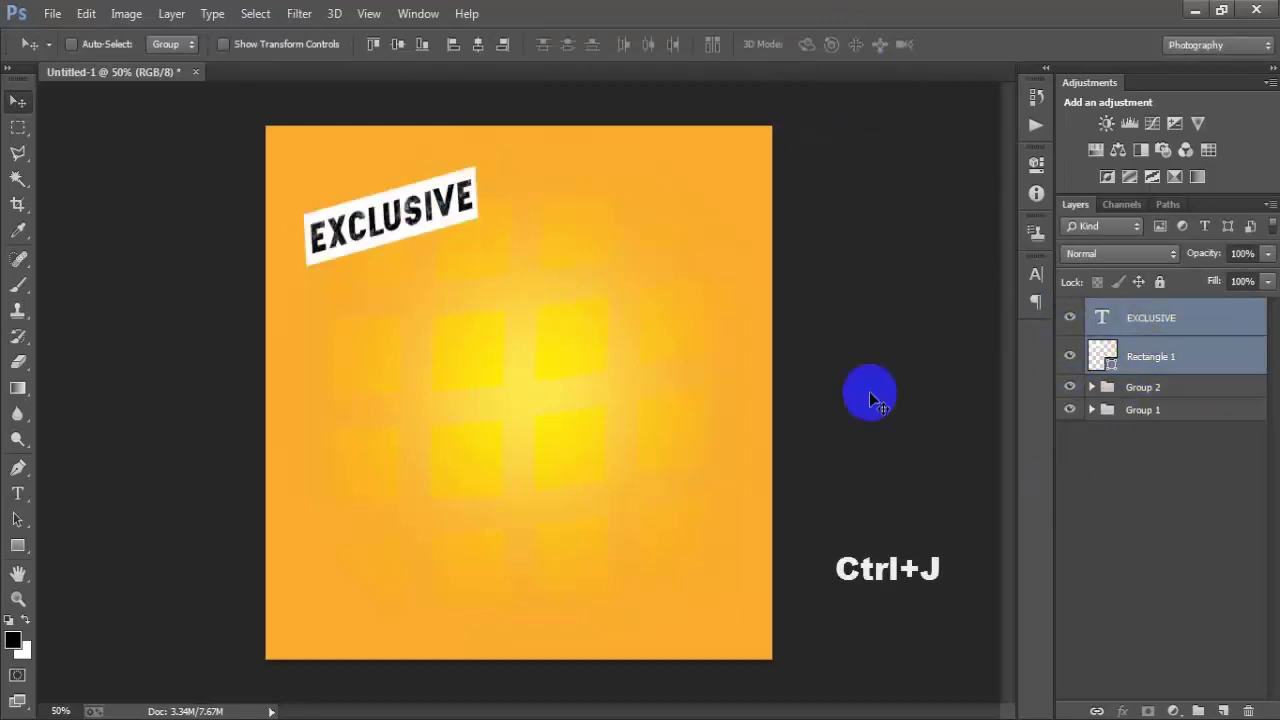
{"action": "left_click_drag", "start_coordinate": [491, 223], "coordinate": [507, 315]}
{"action": "left_click", "coordinate": [1162, 320]}
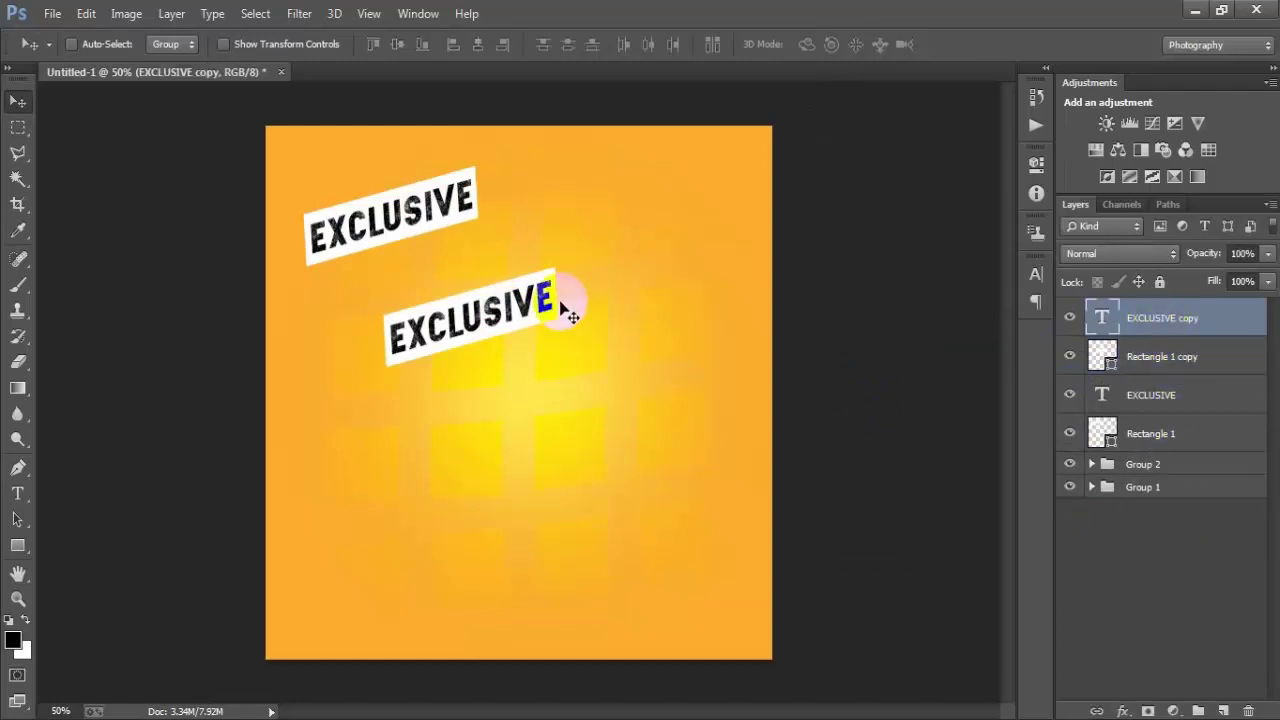
{"action": "left_click", "coordinate": [1068, 317]}
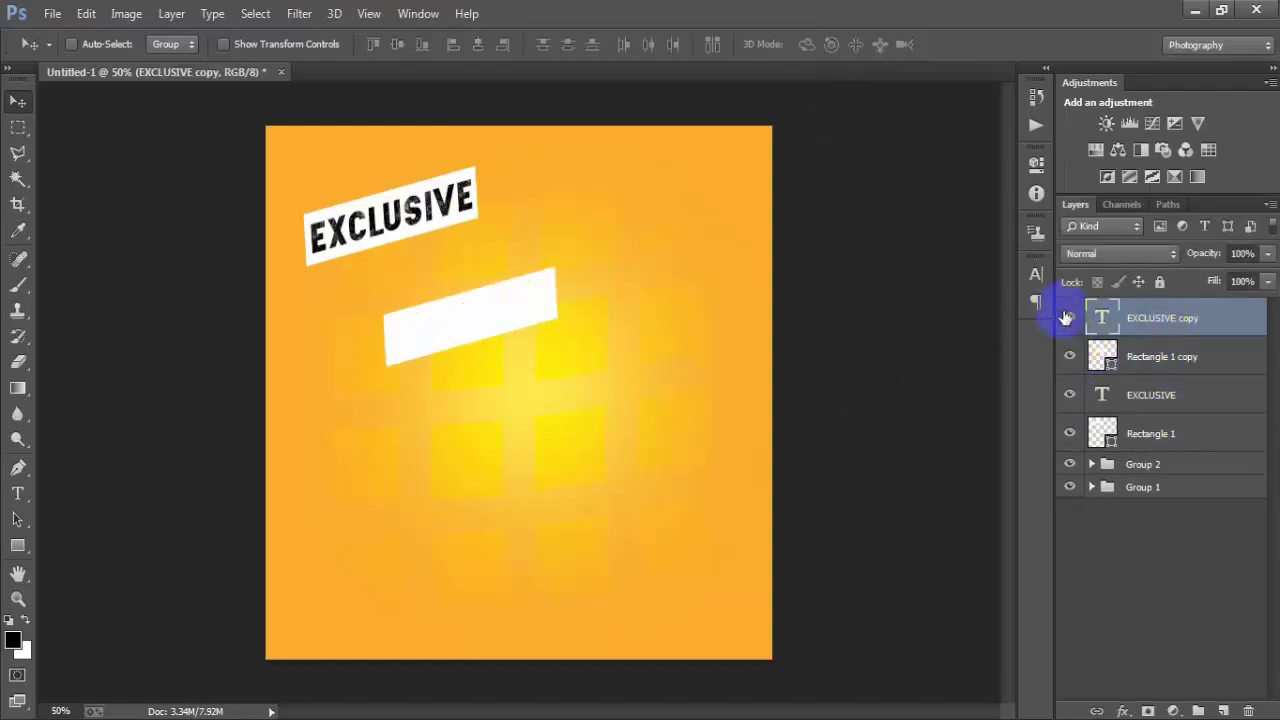
Step: Retype the copied banner's text as FURNITURE and commit it
{"action": "double_click", "coordinate": [1103, 318]}
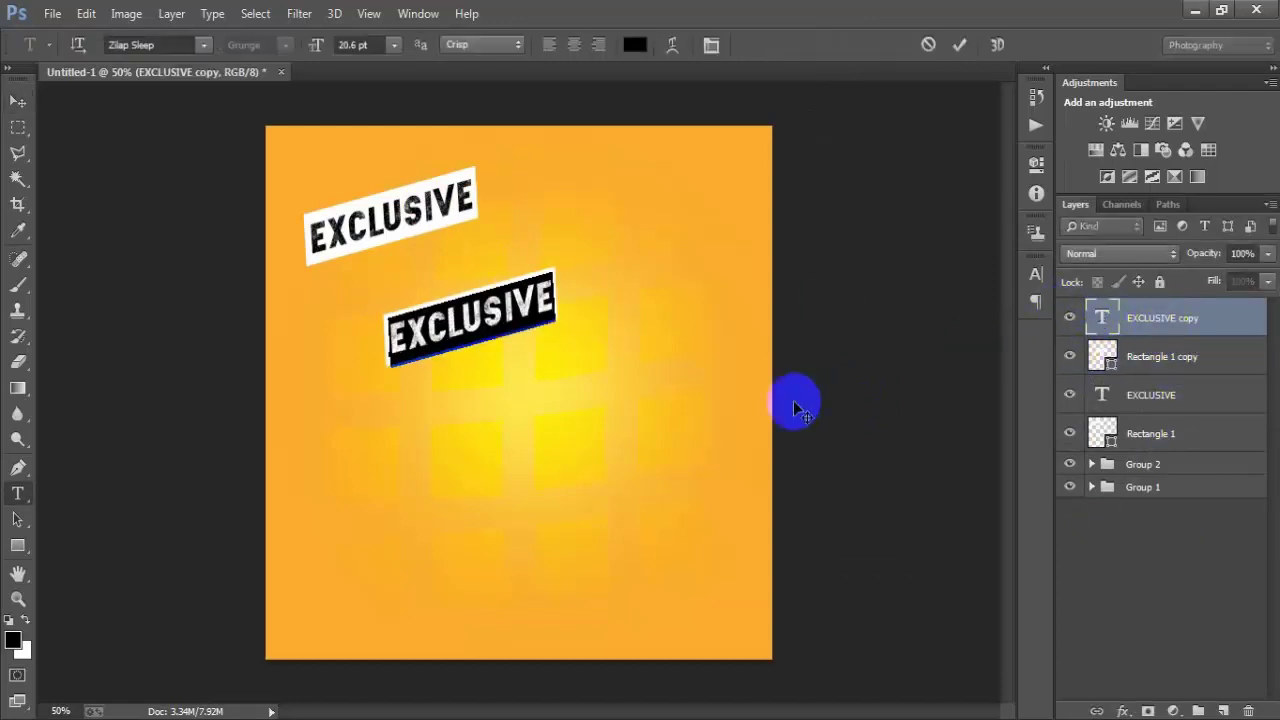
{"action": "type", "text": "FURNITURE"}
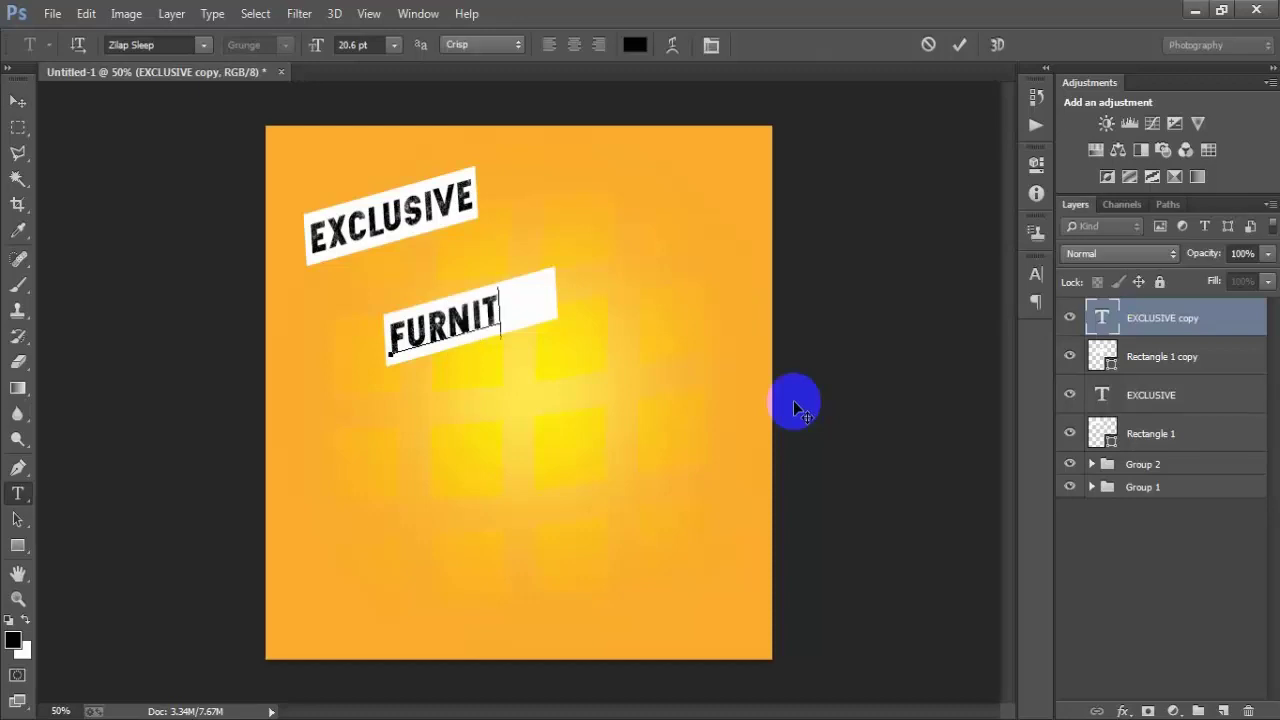
{"action": "left_click", "coordinate": [960, 45]}
{"action": "key", "text": "v"}
{"action": "left_click", "coordinate": [1146, 372]}
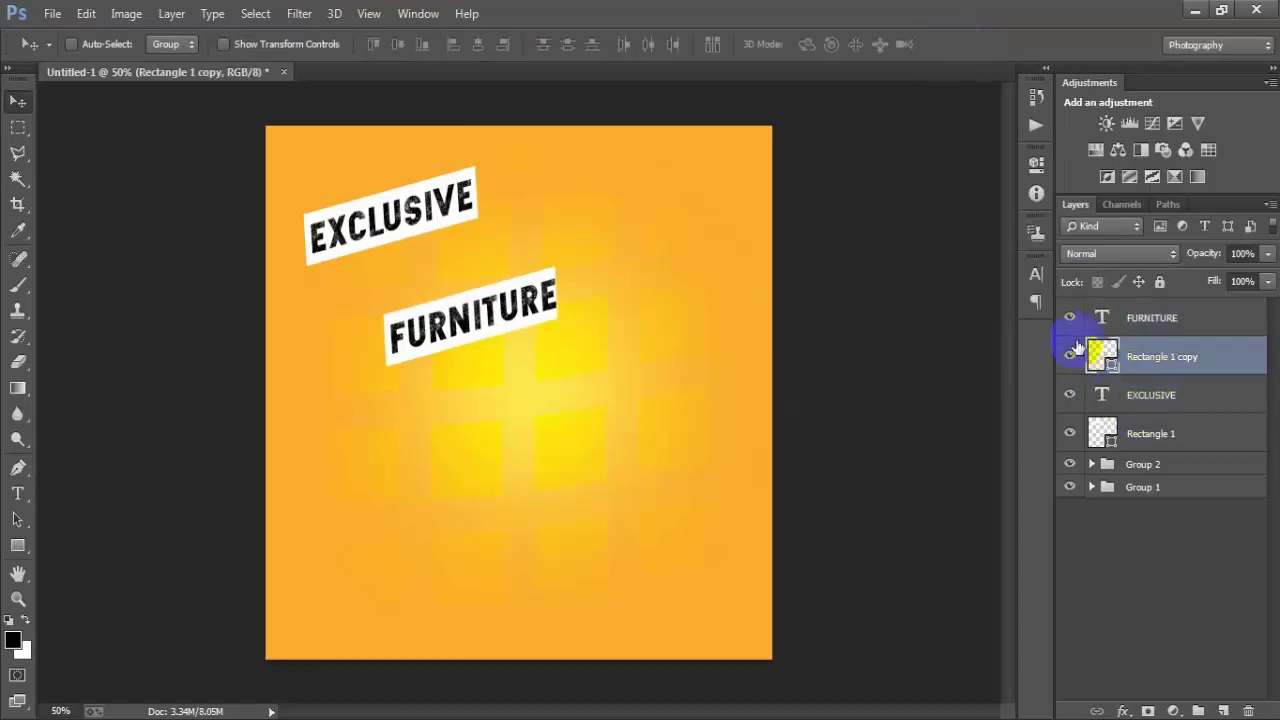
Step: Make the FURNITURE text white in the Character panel
{"action": "left_click", "coordinate": [1140, 317]}
{"action": "left_click", "coordinate": [1069, 317]}
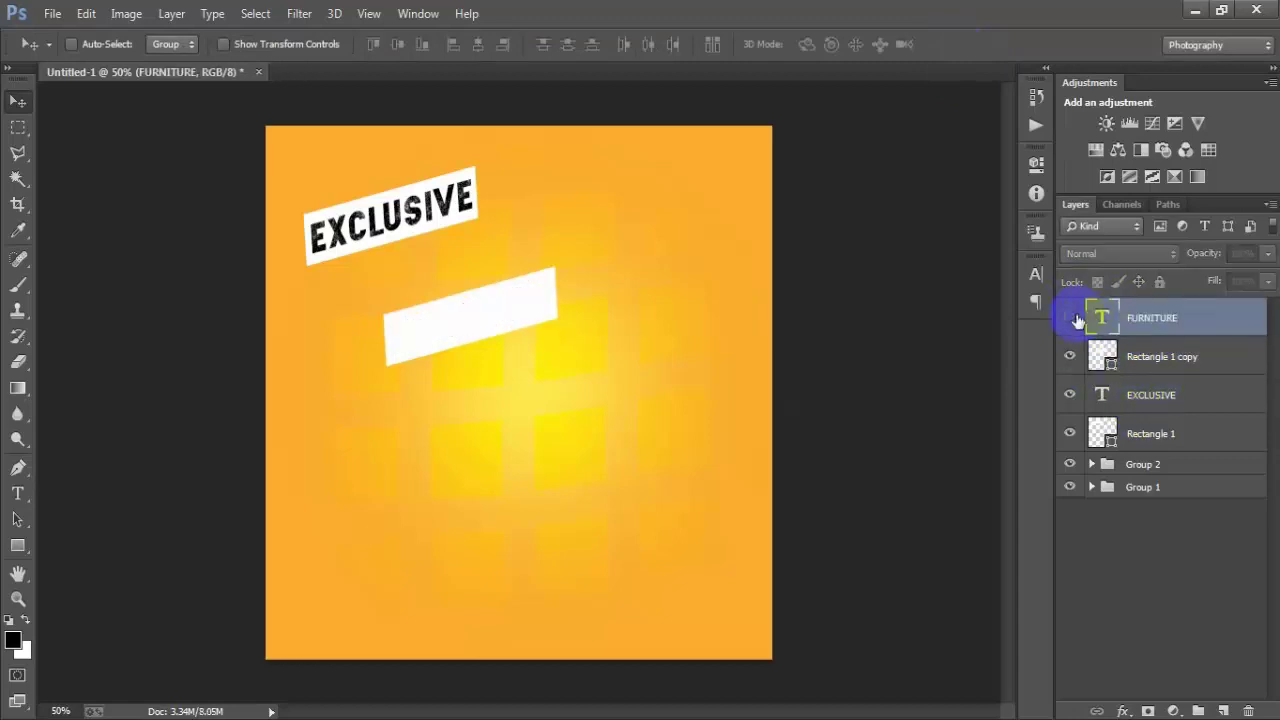
{"action": "left_click", "coordinate": [1046, 271]}
{"action": "left_click", "coordinate": [985, 386]}
{"action": "left_click_drag", "start_coordinate": [808, 308], "coordinate": [535, 70]}
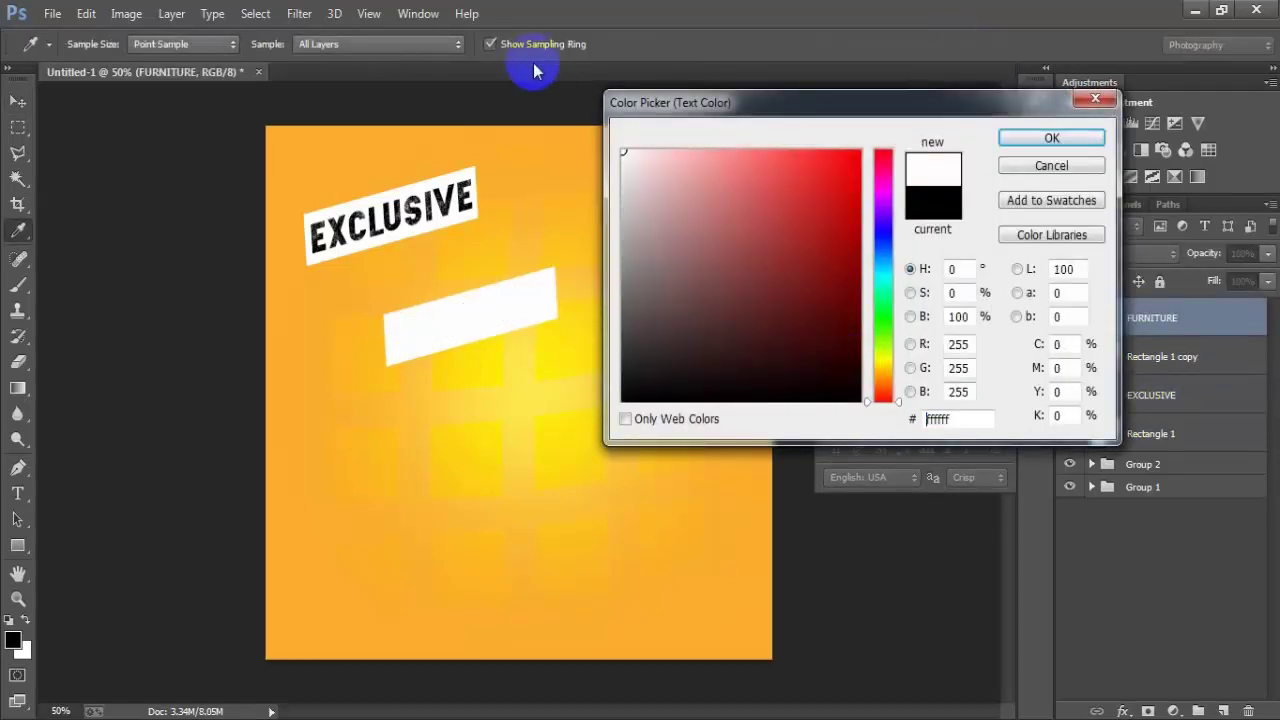
{"action": "left_click", "coordinate": [1030, 137]}
{"action": "left_click", "coordinate": [1036, 271]}
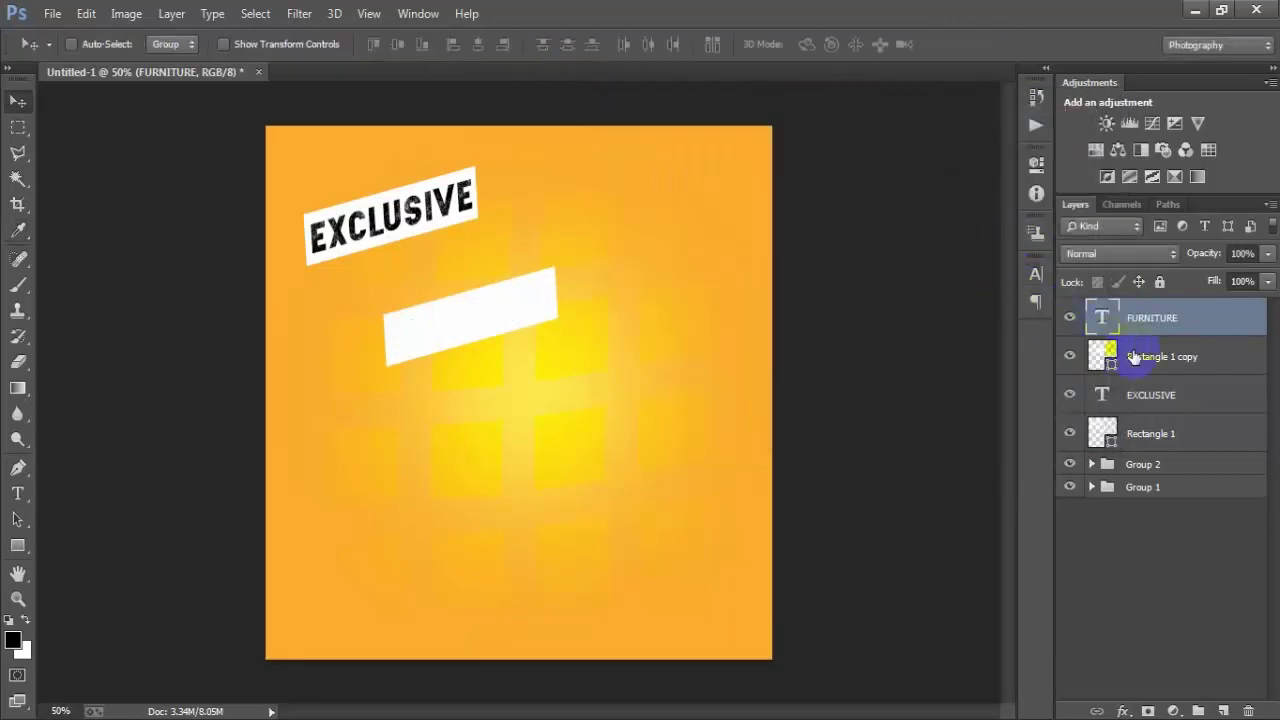
Step: Fill the Rectangle 1 copy bar behind FURNITURE with black (000000)
{"action": "left_click", "coordinate": [1134, 357]}
{"action": "left_click", "coordinate": [1069, 357]}
{"action": "left_click", "coordinate": [1069, 357]}
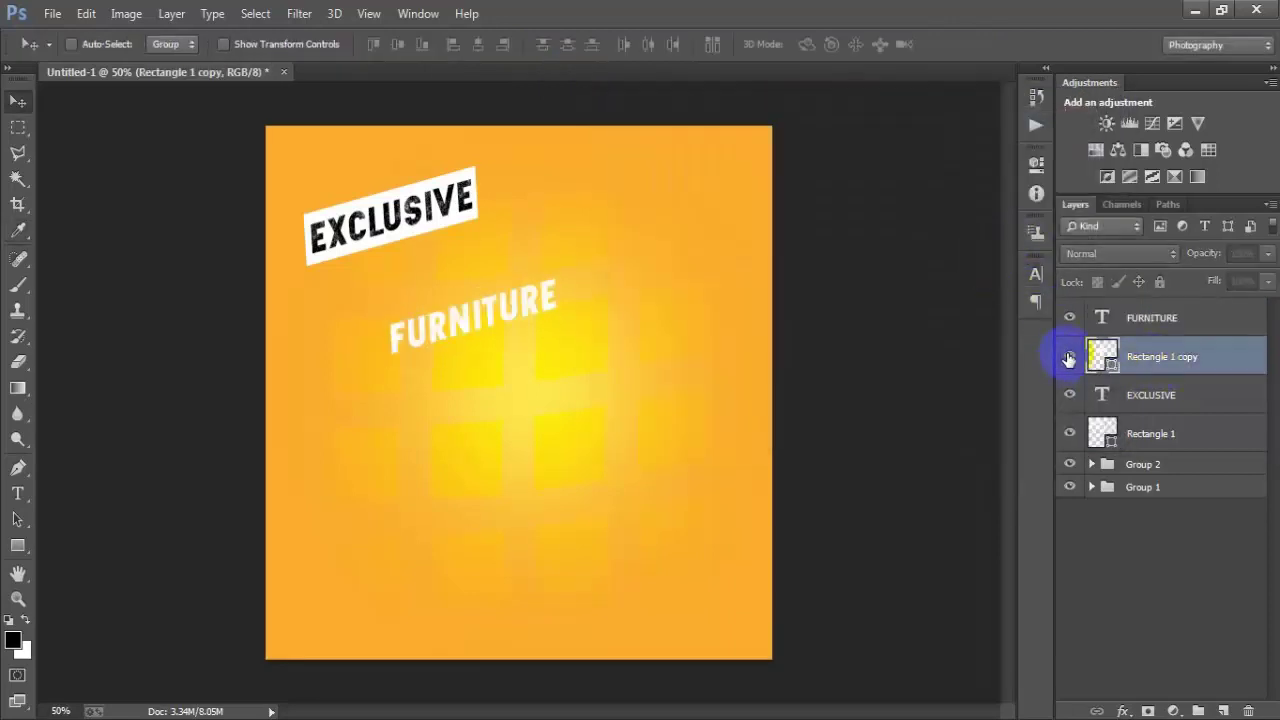
{"action": "double_click", "coordinate": [1096, 355]}
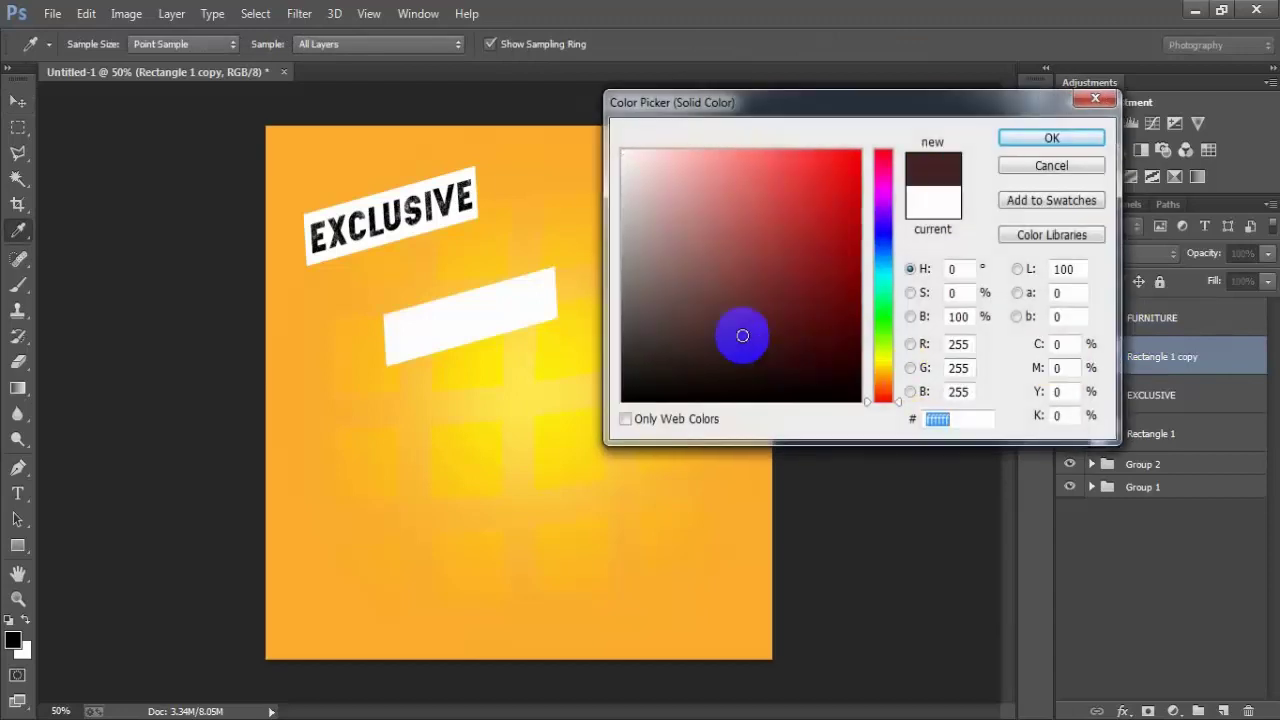
{"action": "left_click_drag", "start_coordinate": [743, 334], "coordinate": [529, 443]}
{"action": "left_click", "coordinate": [1052, 138]}
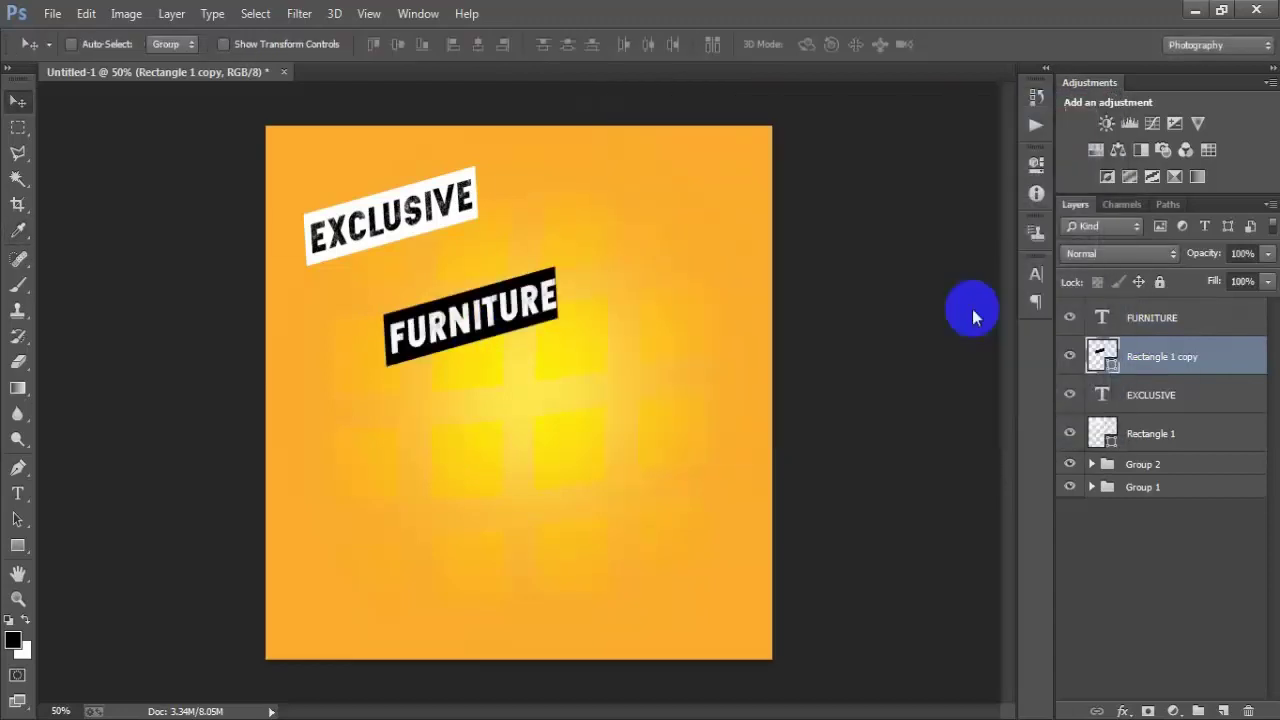
Step: Widen the black Rectangle 1 copy bar slightly to the right
{"action": "left_click", "coordinate": [1152, 318], "text": "shift"}
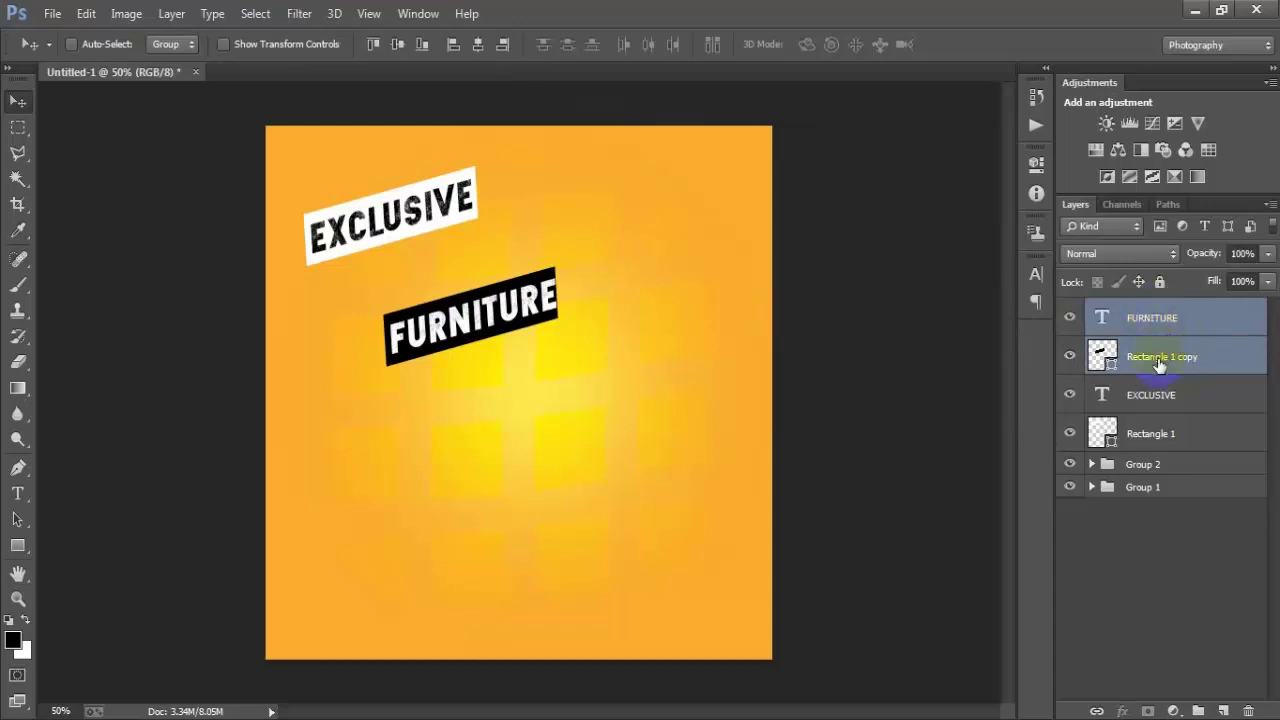
{"action": "left_click", "coordinate": [1158, 360]}
{"action": "key", "text": "ctrl+t"}
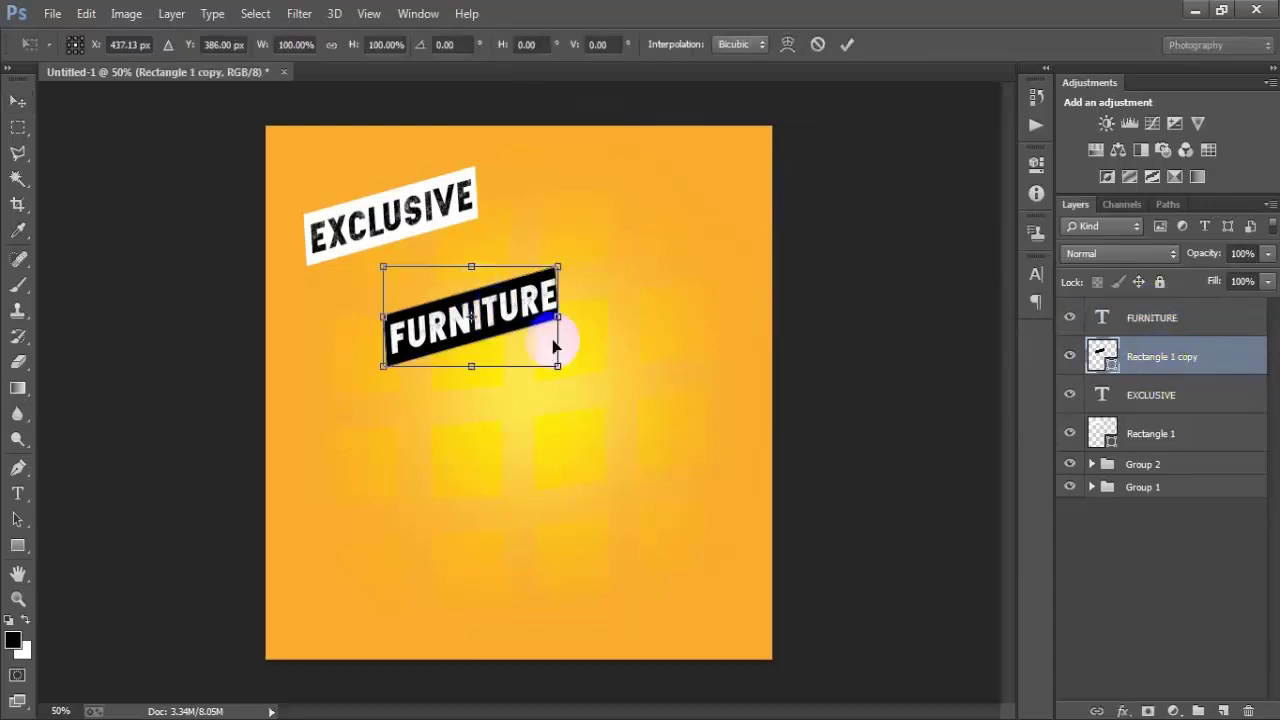
{"action": "left_click_drag", "start_coordinate": [564, 319], "coordinate": [568, 319]}
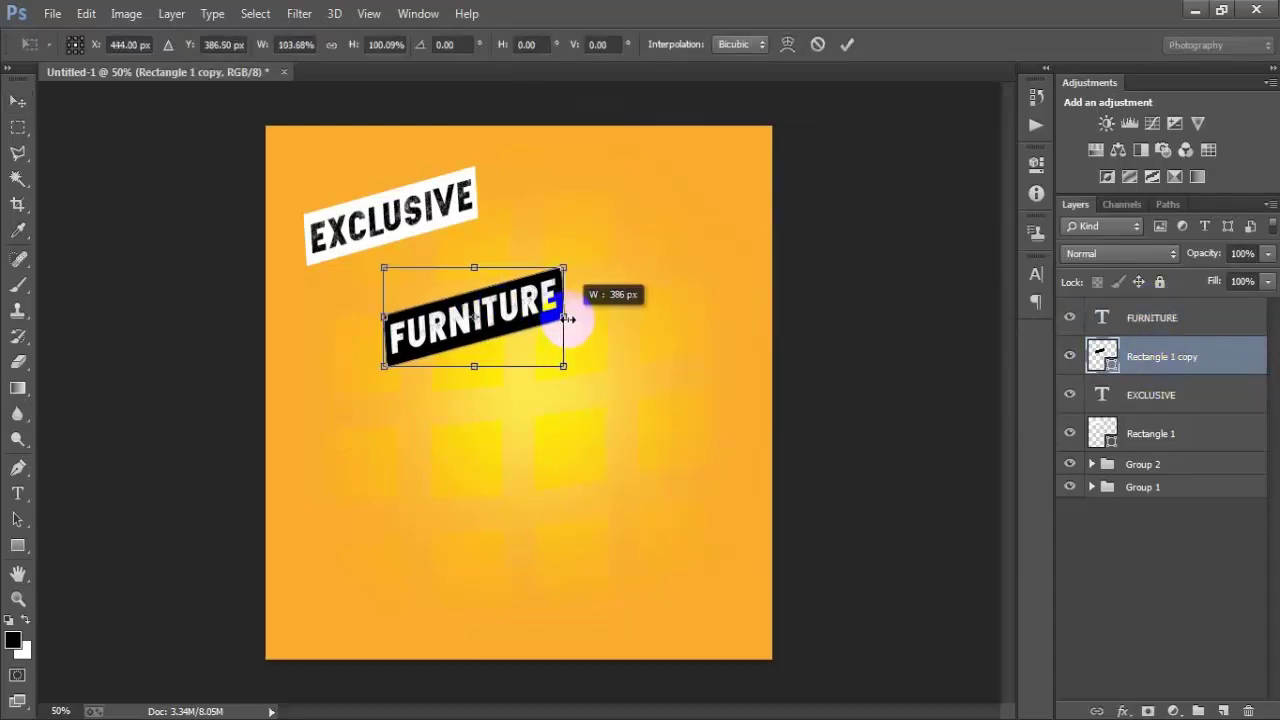
{"action": "left_click", "coordinate": [846, 44]}
Step: Stack the FURNITURE layers below EXCLUSIVE, scale them to about 148%, and tuck them under EXCLUSIVE
{"action": "left_click", "coordinate": [1183, 318], "text": "shift"}
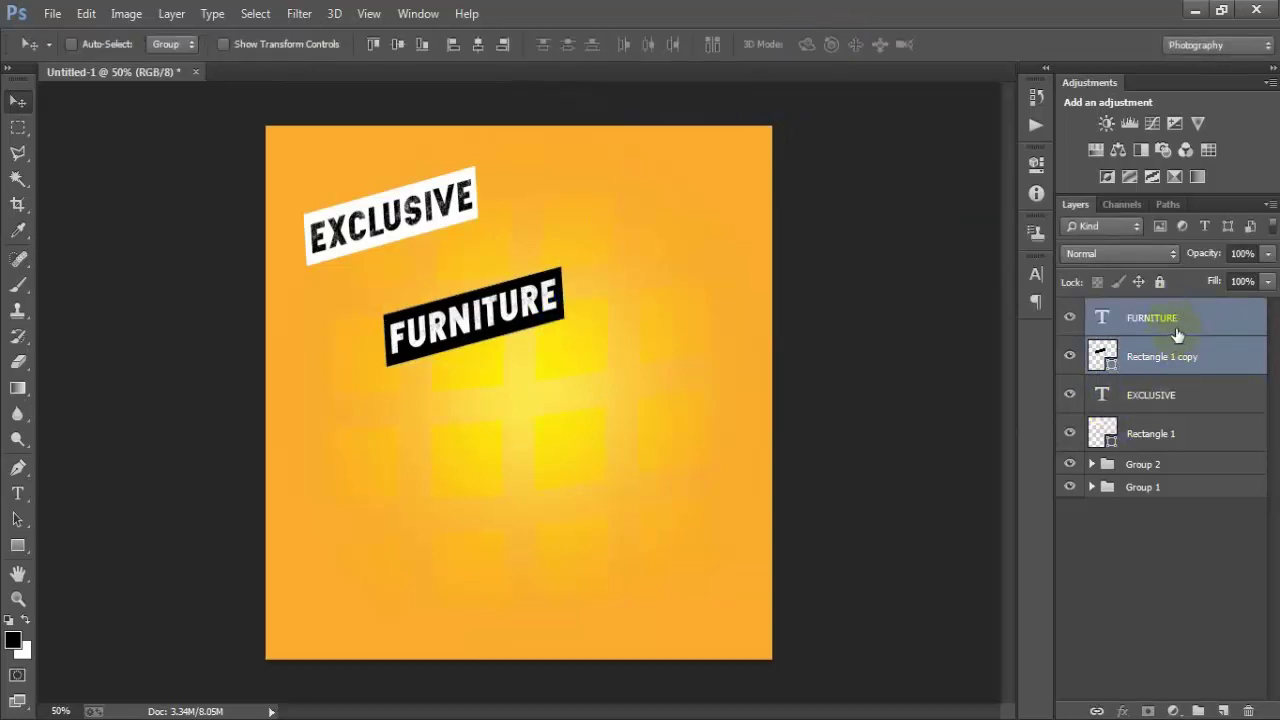
{"action": "left_click_drag", "start_coordinate": [1188, 333], "coordinate": [1200, 456]}
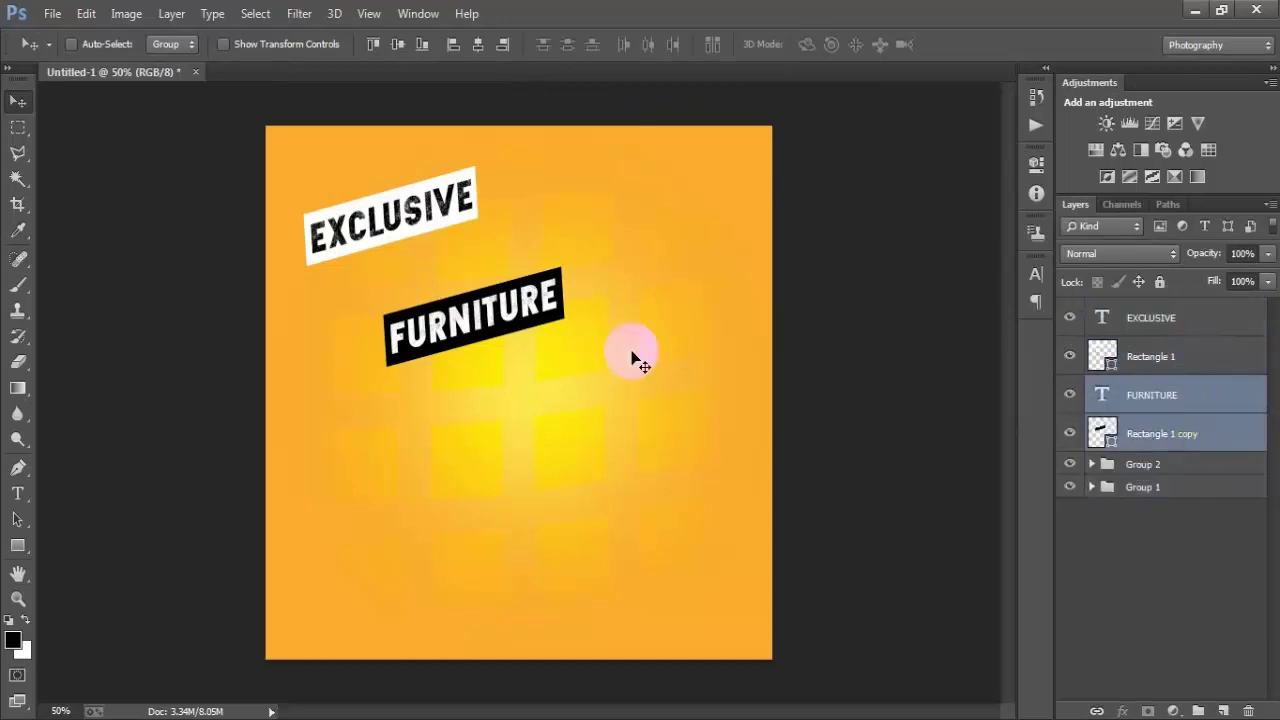
{"action": "key", "text": "ctrl+t"}
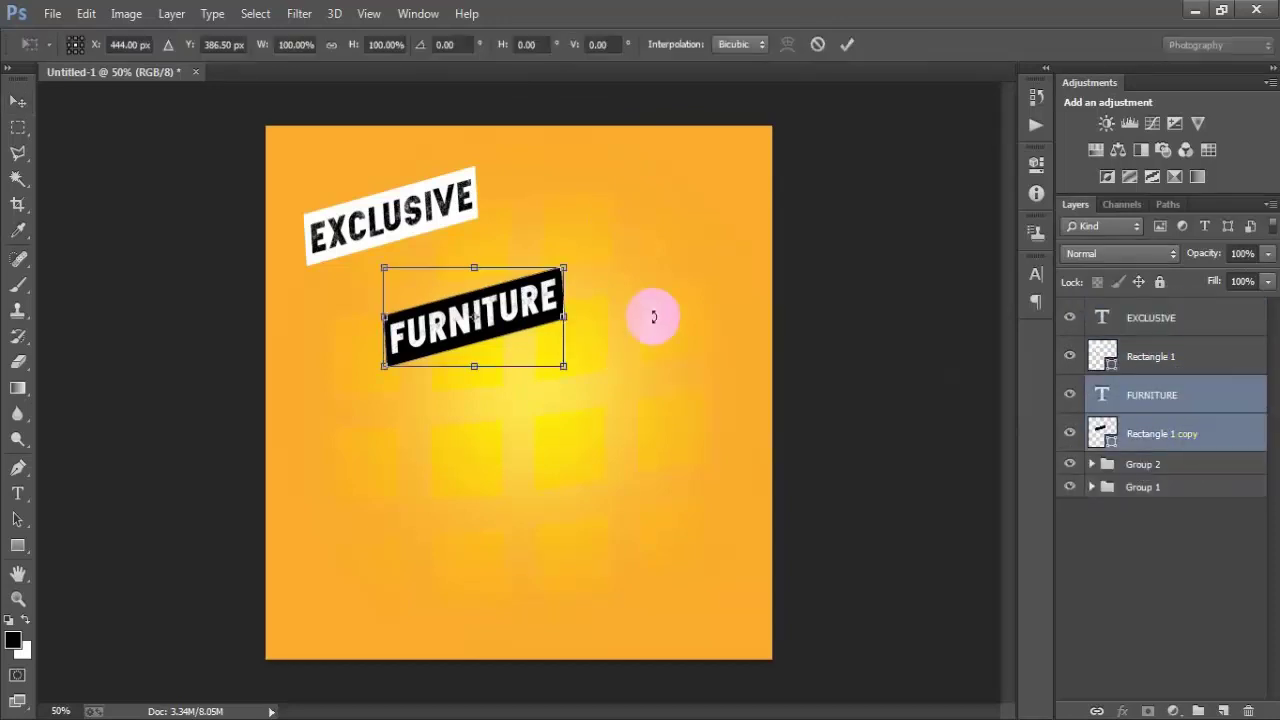
{"action": "left_click_drag", "start_coordinate": [564, 366], "coordinate": [609, 387]}
{"action": "left_click", "coordinate": [847, 45]}
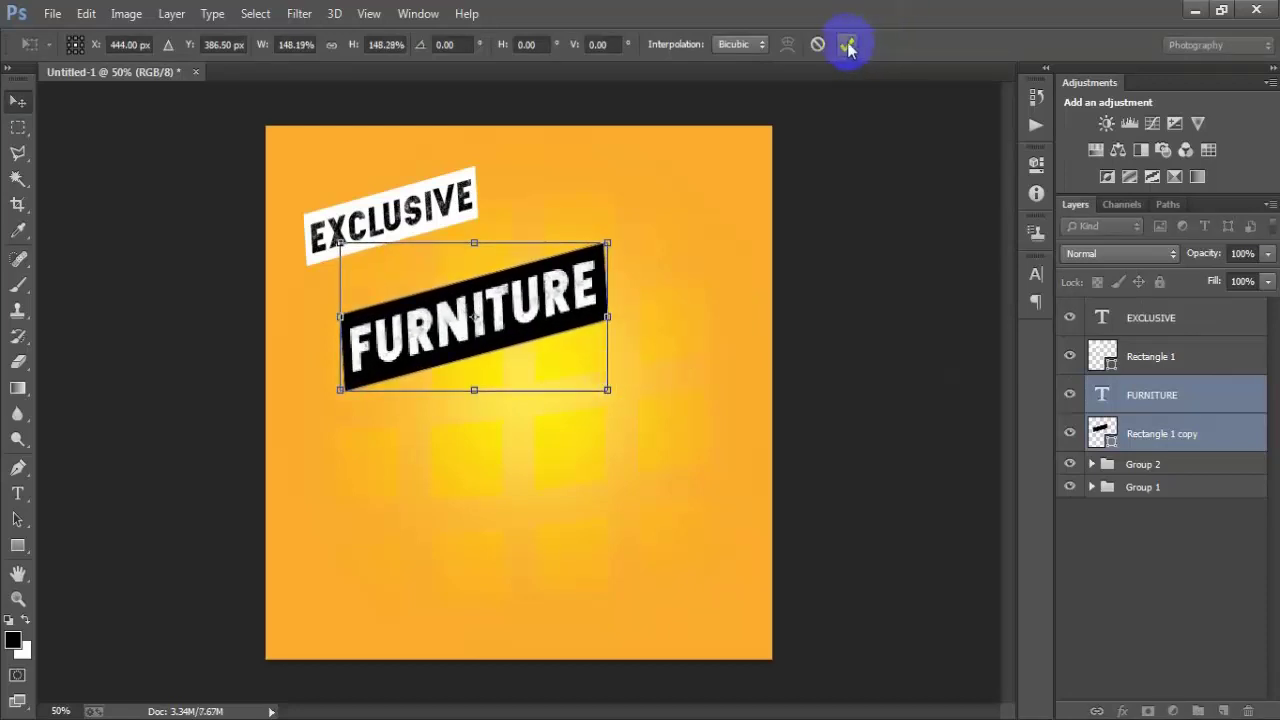
{"action": "left_click_drag", "start_coordinate": [514, 312], "coordinate": [456, 264]}
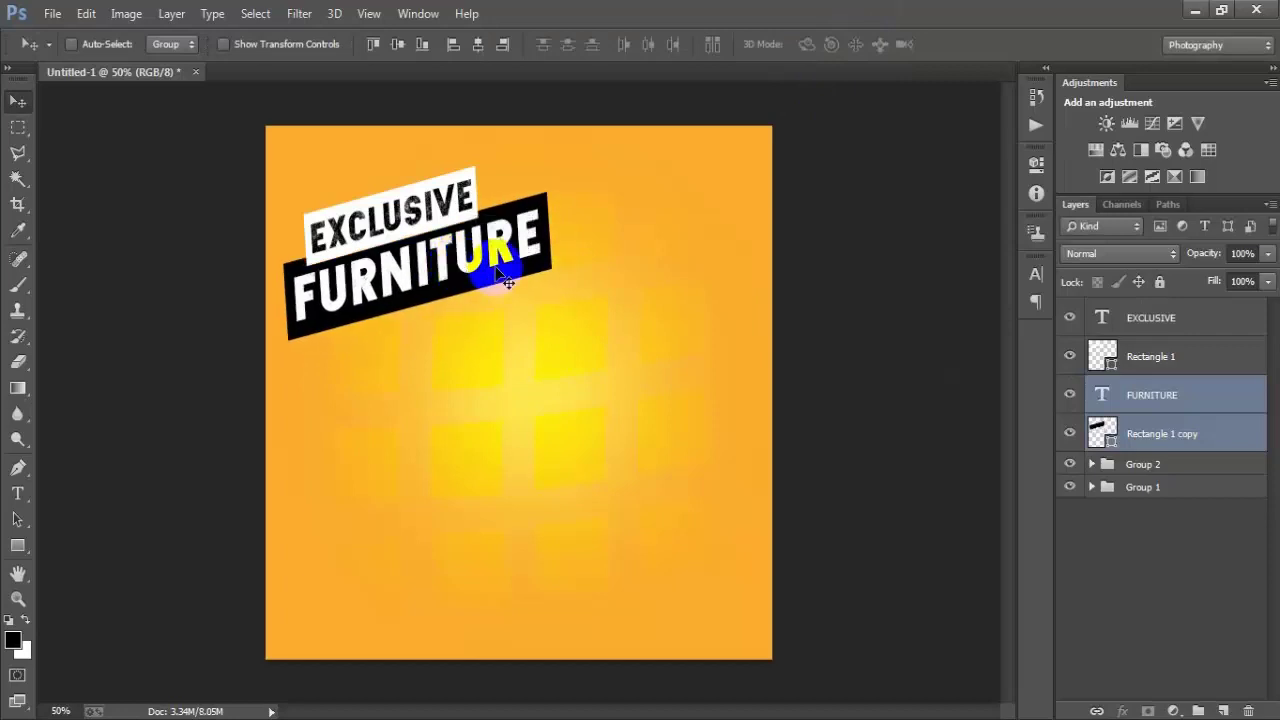
{"action": "left_click", "coordinate": [1166, 326]}
Step: Nudge the EXCLUSIVE text and its white box into place with the arrow keys
{"action": "left_click", "coordinate": [1166, 357], "text": "shift"}
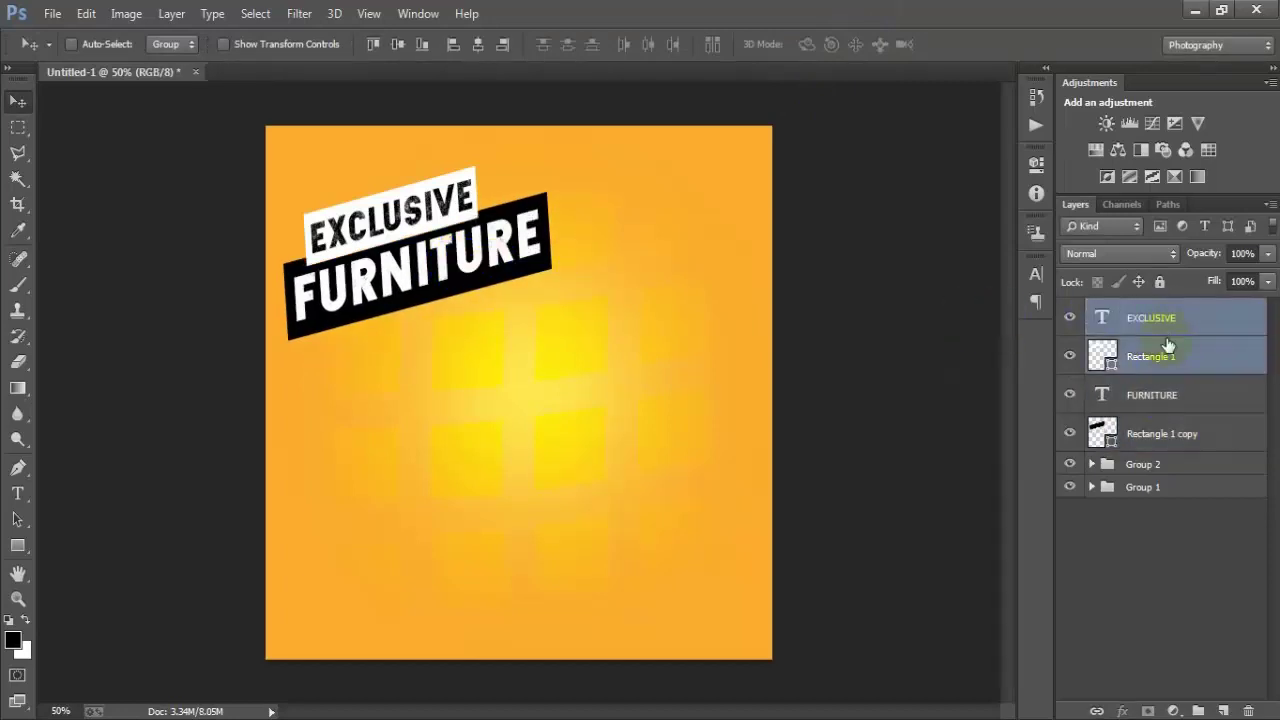
{"action": "key", "text": "Right"}
{"action": "key", "text": "Right"}
{"action": "key", "text": "Right"}
{"action": "key", "text": "Right"}
{"action": "key", "text": "Right"}
{"action": "key", "text": "Right"}
{"action": "key", "text": "Up"}
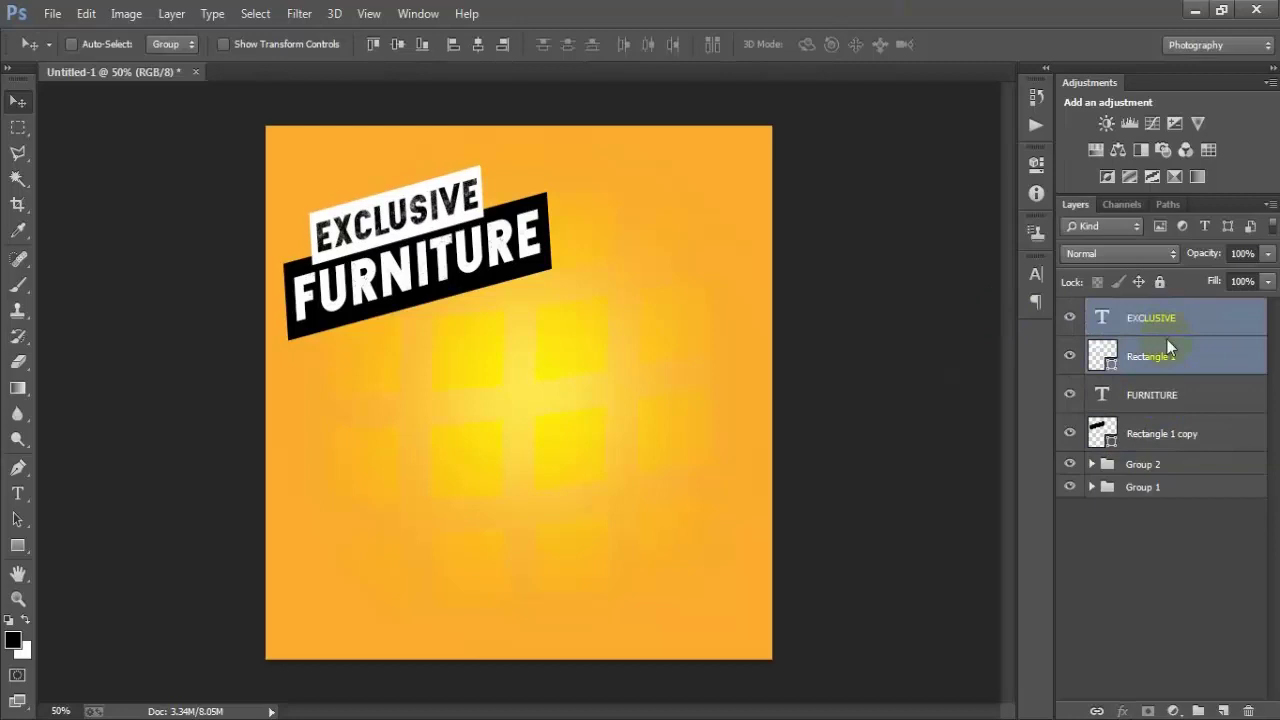
{"action": "key", "text": "Up"}
{"action": "key", "text": "Up"}
{"action": "key", "text": "Down"}
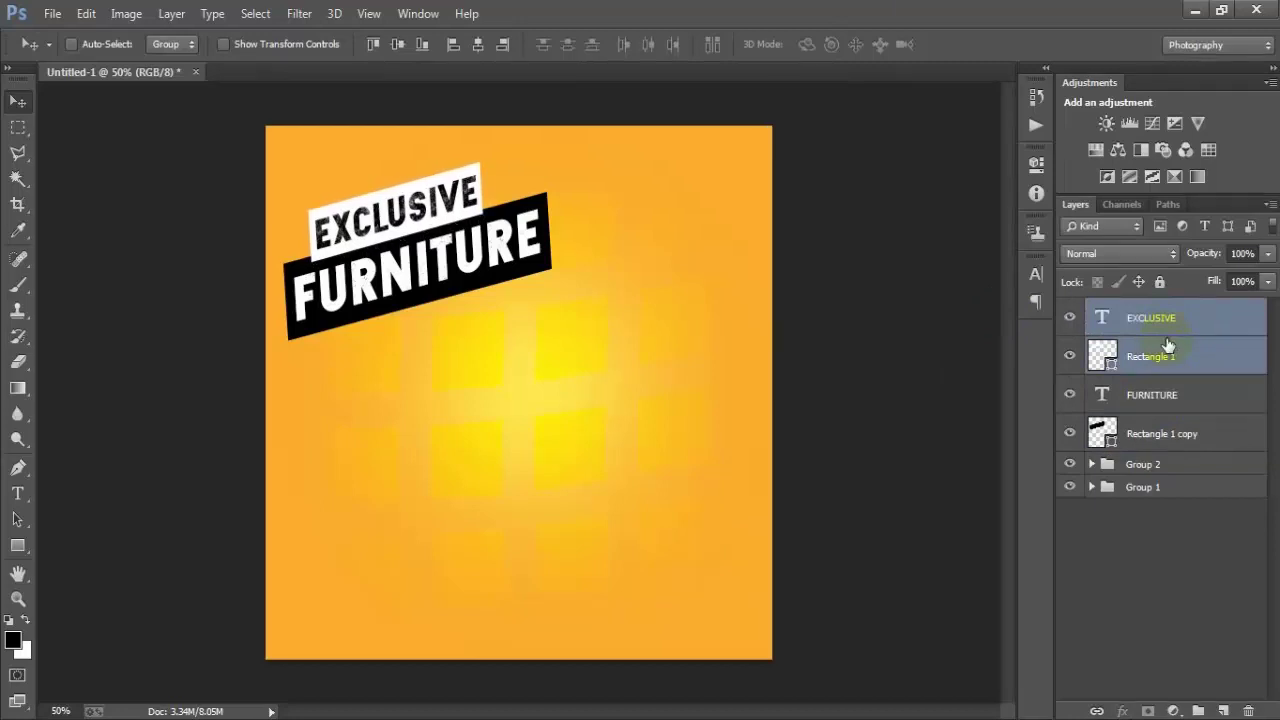
{"action": "key", "text": "Down"}
{"action": "key", "text": "Up"}
{"action": "key", "text": "Up"}
{"action": "key", "text": "Down"}
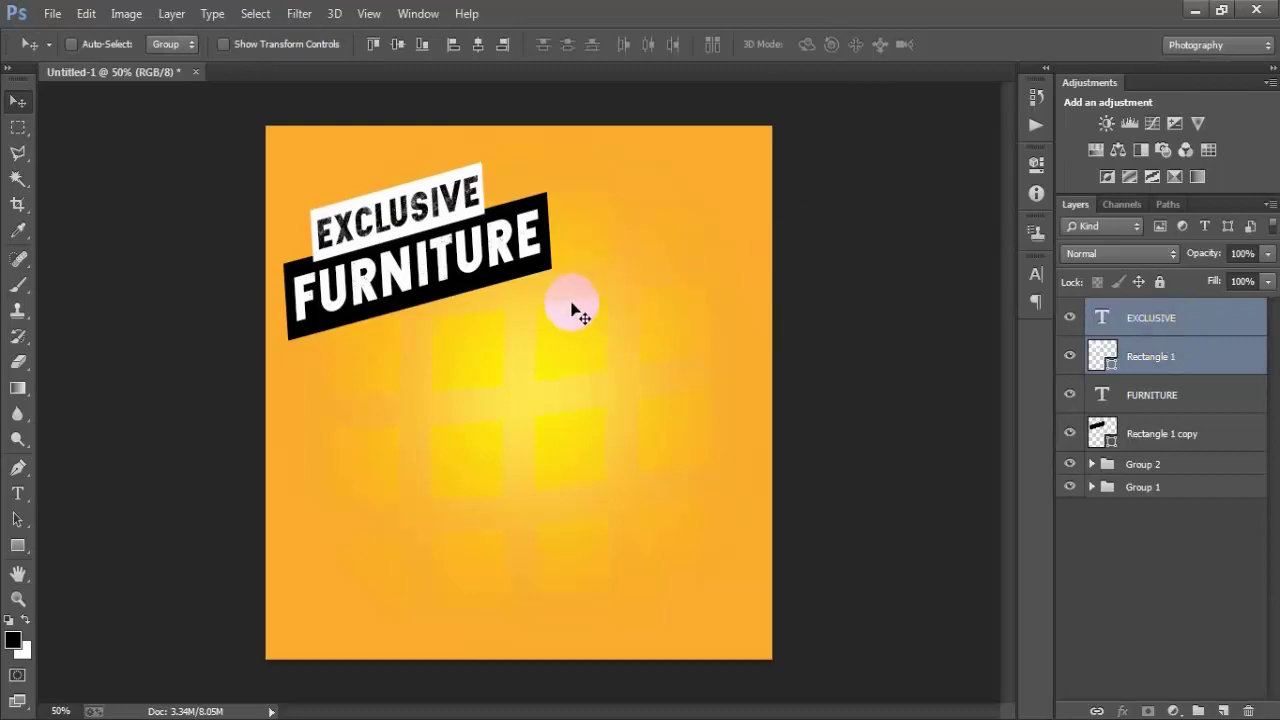
Step: Shrink the FURNITURE text and black bar to 97.56% width and 92.69% height
{"action": "left_click", "coordinate": [1200, 395]}
{"action": "left_click", "coordinate": [1192, 436], "text": "shift"}
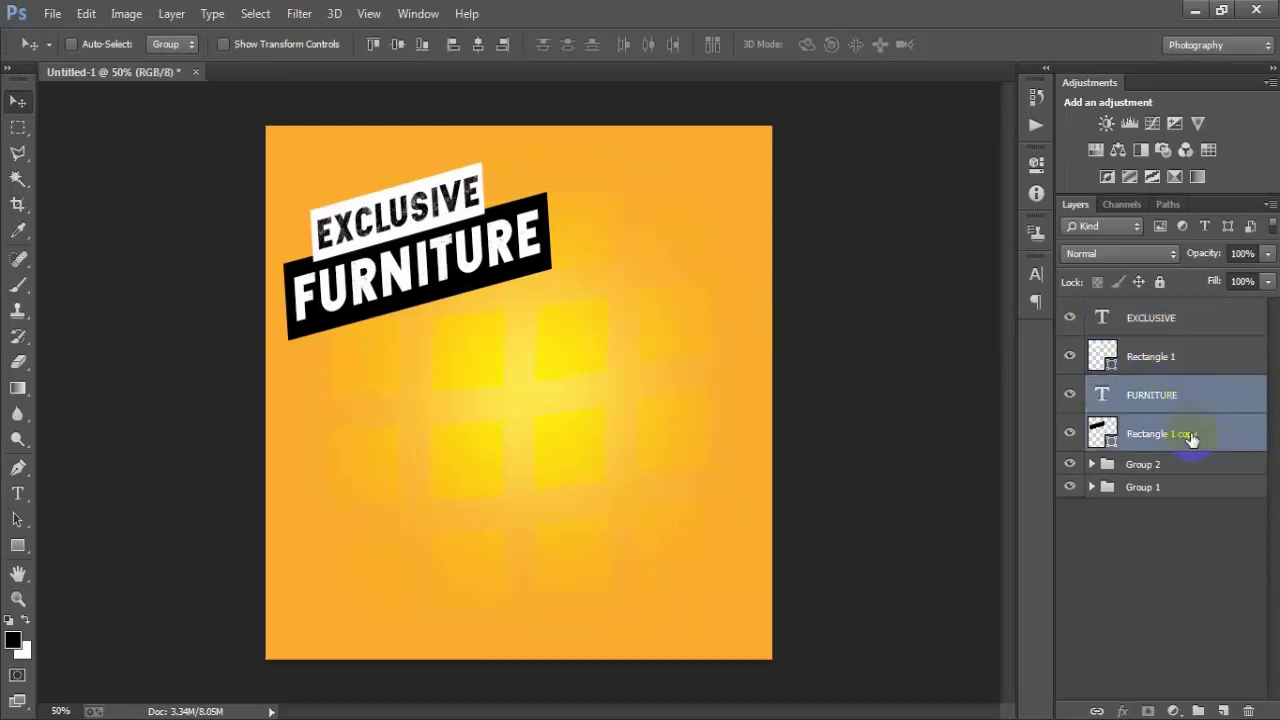
{"action": "key", "text": "ctrl+t"}
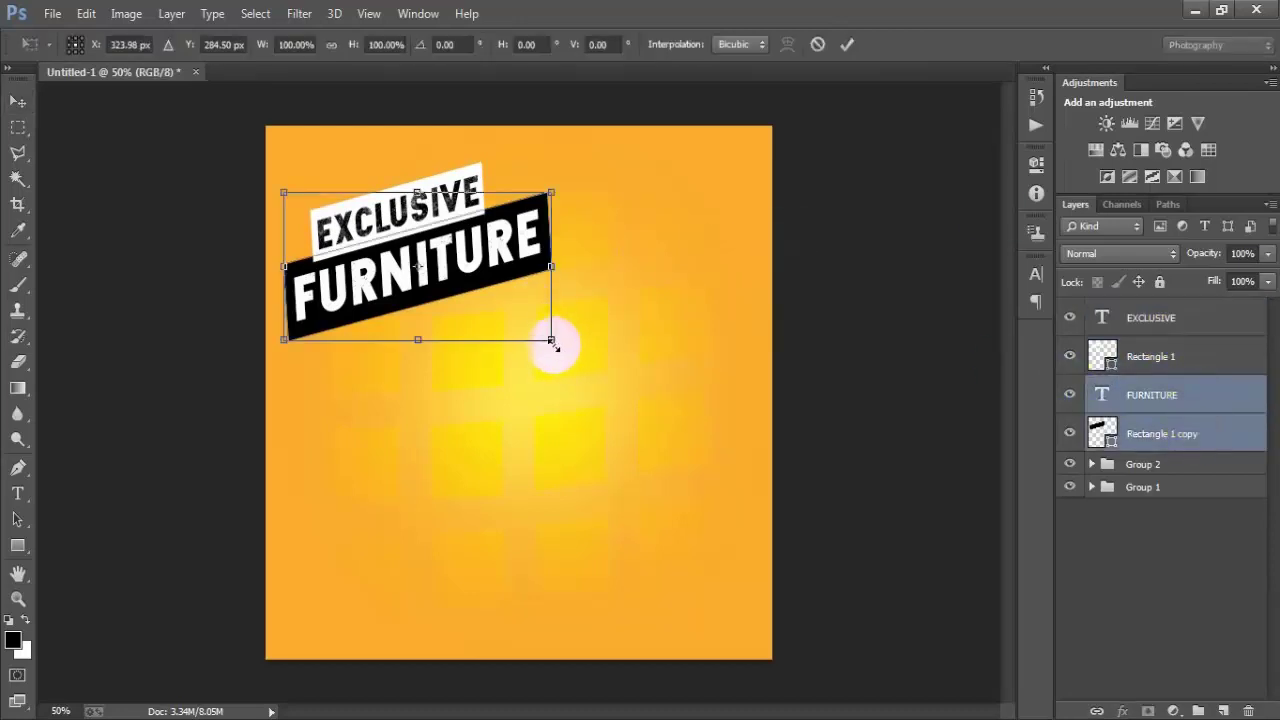
{"action": "left_click_drag", "start_coordinate": [551, 341], "coordinate": [552, 328]}
{"action": "left_click_drag", "start_coordinate": [551, 262], "coordinate": [545, 265]}
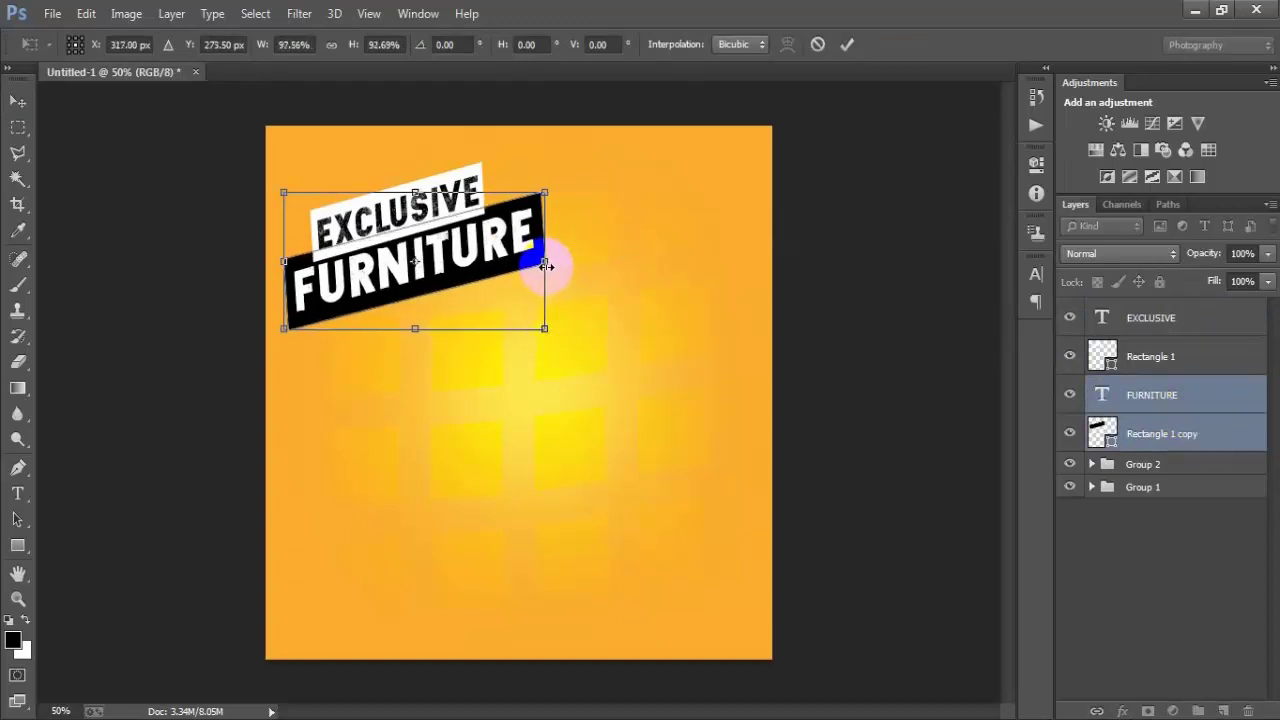
{"action": "left_click", "coordinate": [845, 44]}
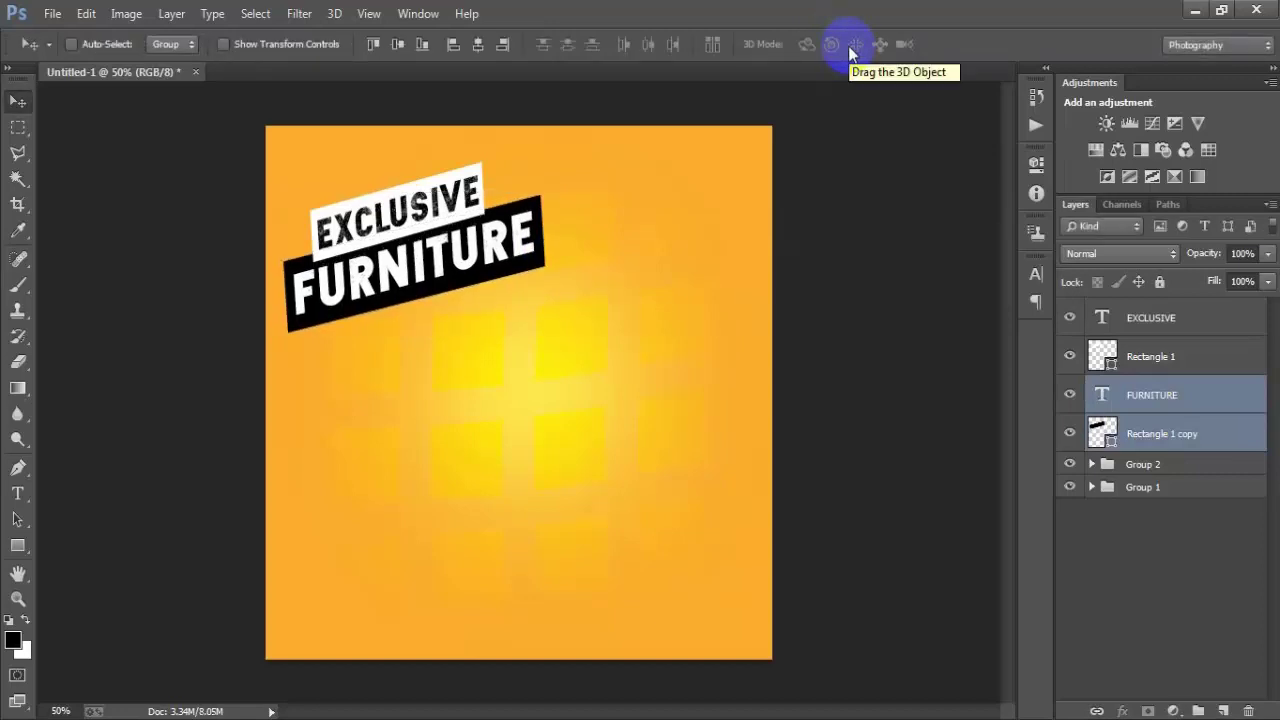
Step: Duplicate the black bar, raise the copy in the layer stack, and move it behind EXCLUSIVE
{"action": "left_click", "coordinate": [1181, 436]}
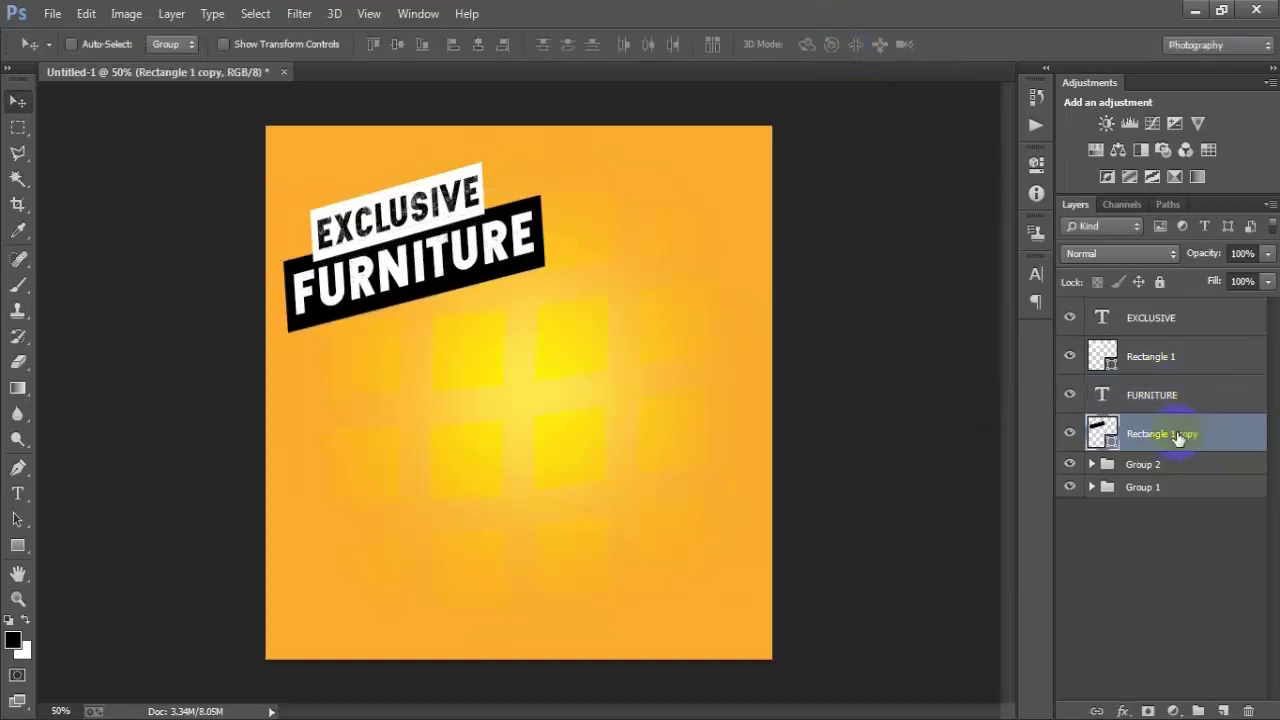
{"action": "key", "text": "ctrl+j"}
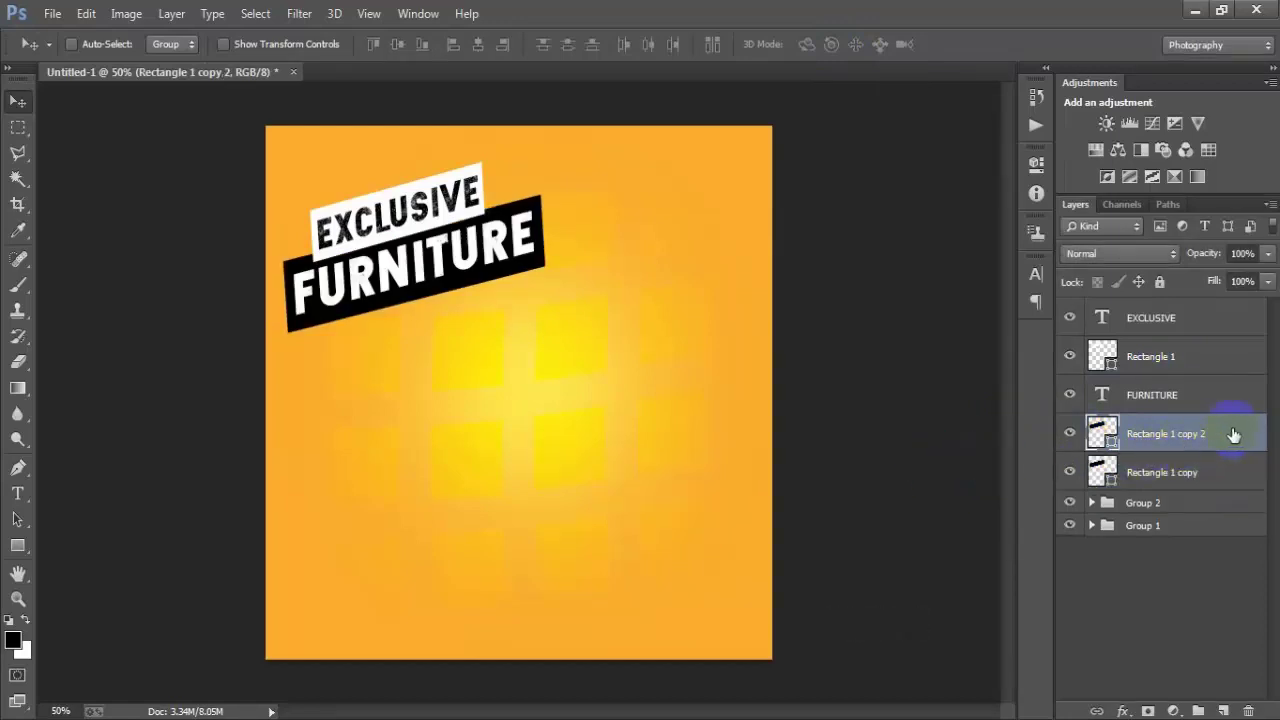
{"action": "left_click_drag", "start_coordinate": [1234, 434], "coordinate": [1229, 372]}
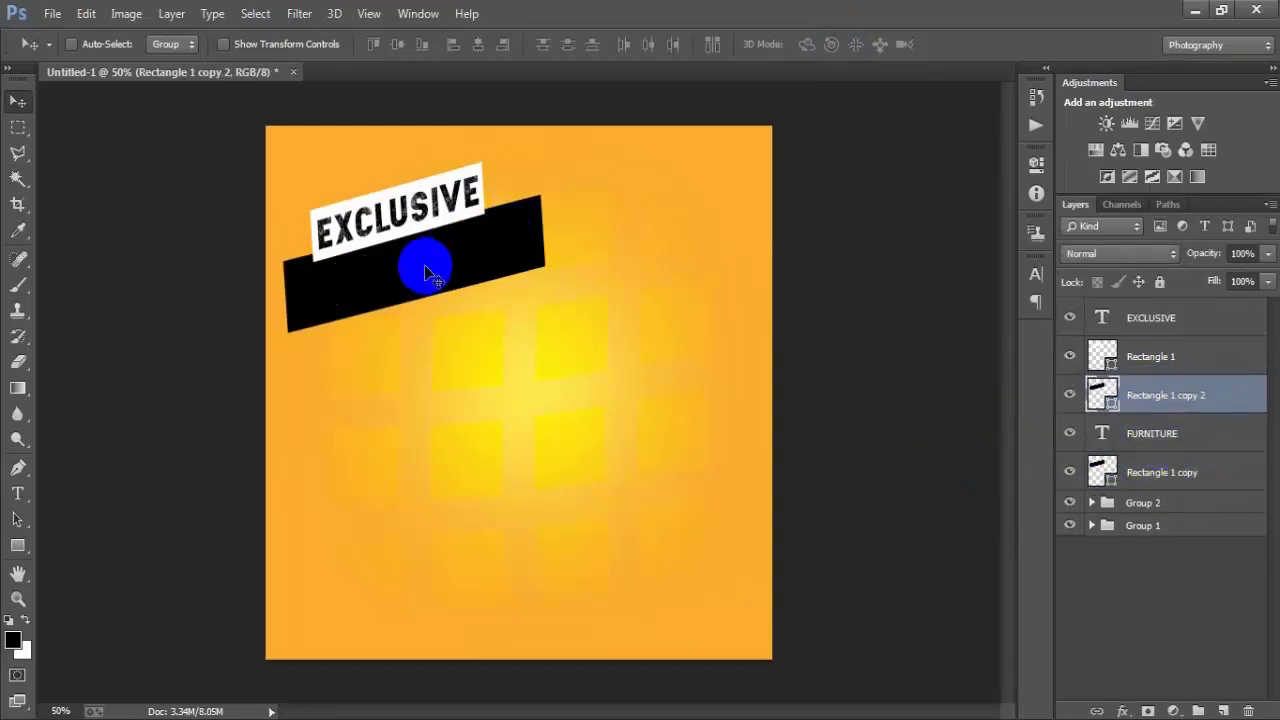
{"action": "left_click_drag", "start_coordinate": [429, 266], "coordinate": [420, 183]}
Step: Scale the black bar copy down so only a small piece peeks above EXCLUSIVE
{"action": "key", "text": "ctrl+t"}
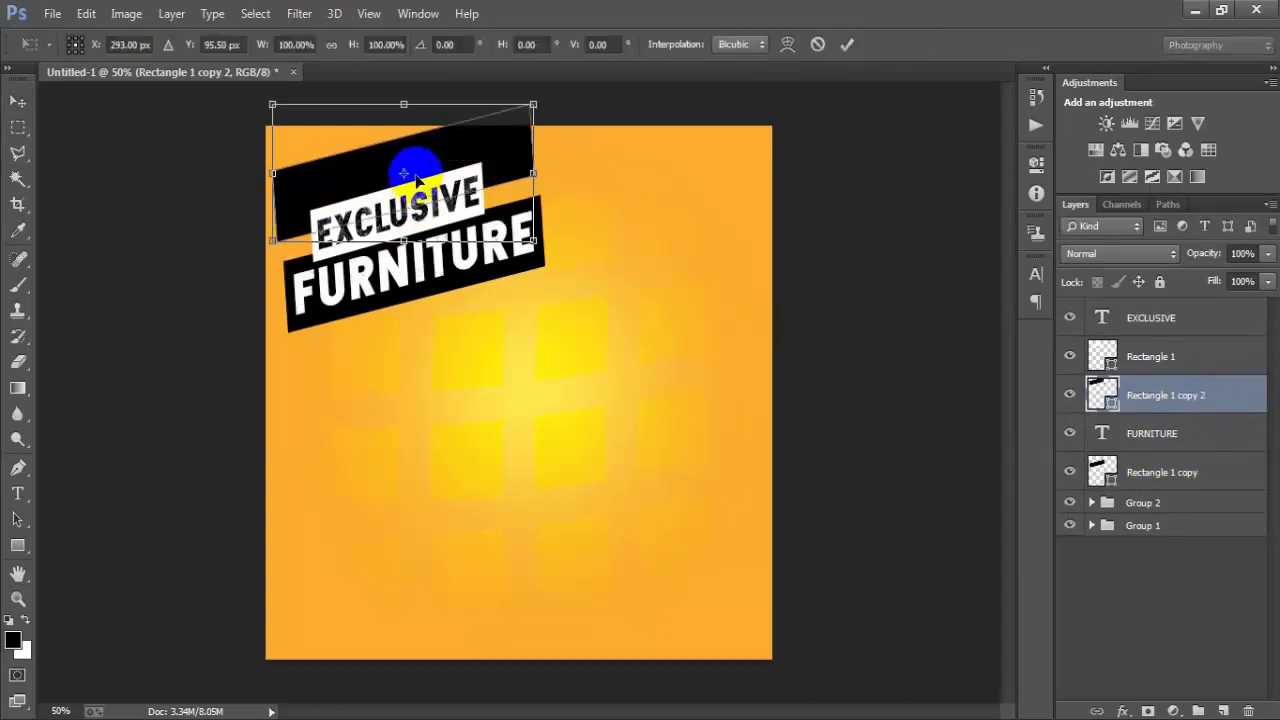
{"action": "mouse_move", "coordinate": [543, 236]}
{"action": "left_mouse_down"}
{"action": "mouse_move", "coordinate": [454, 204]}
{"action": "mouse_move", "coordinate": [437, 177]}
{"action": "mouse_move", "coordinate": [470, 232]}
{"action": "left_mouse_up"}
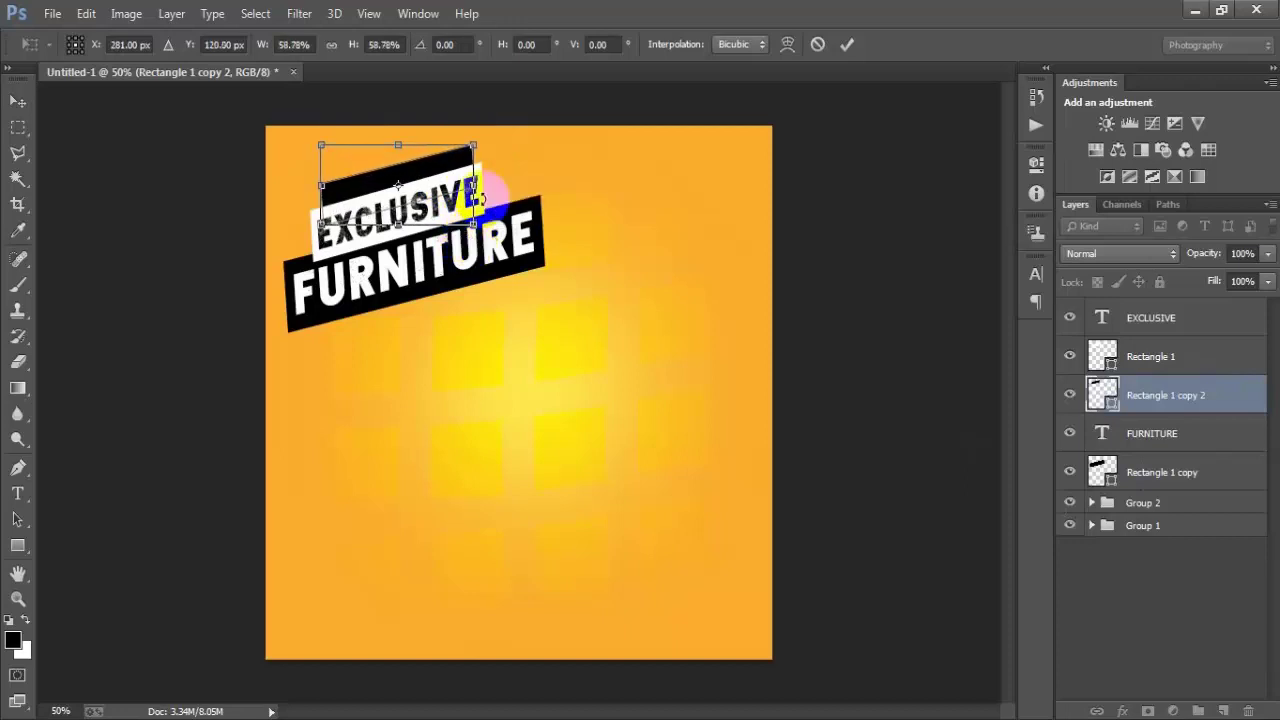
{"action": "left_click", "coordinate": [846, 44]}
{"action": "left_click", "coordinate": [632, 276]}
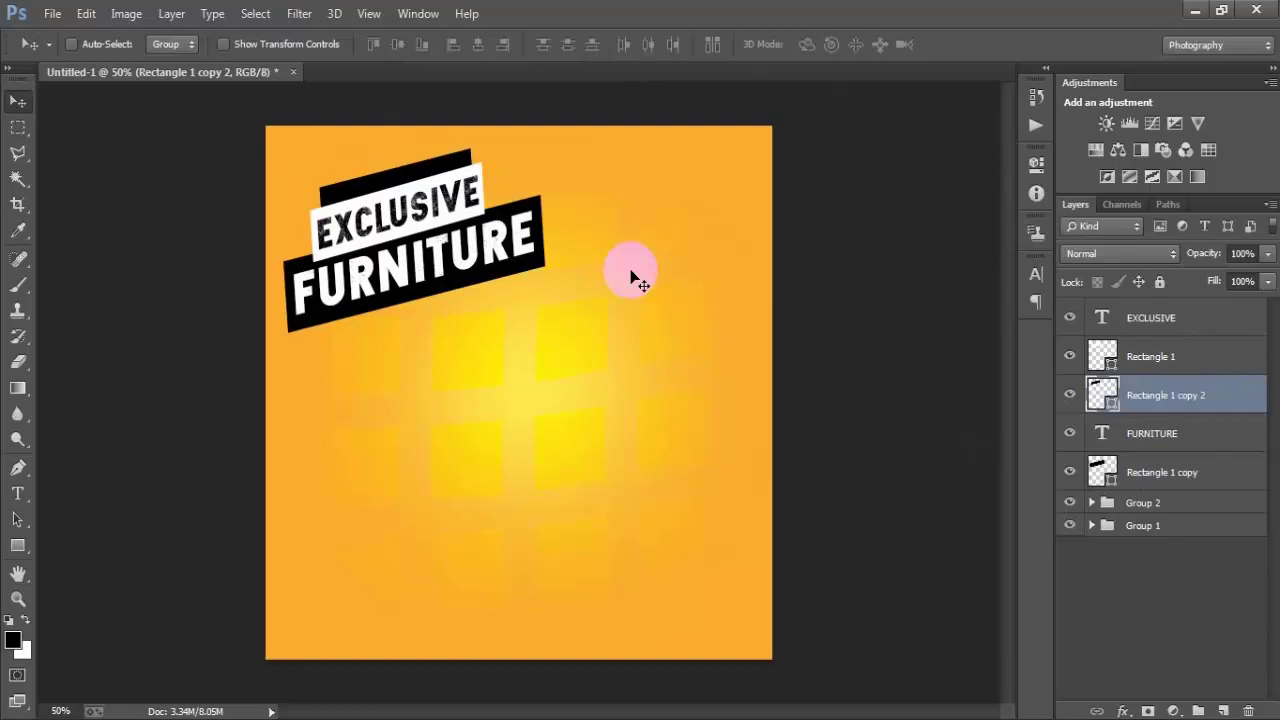
{"action": "key", "text": "ctrl+t"}
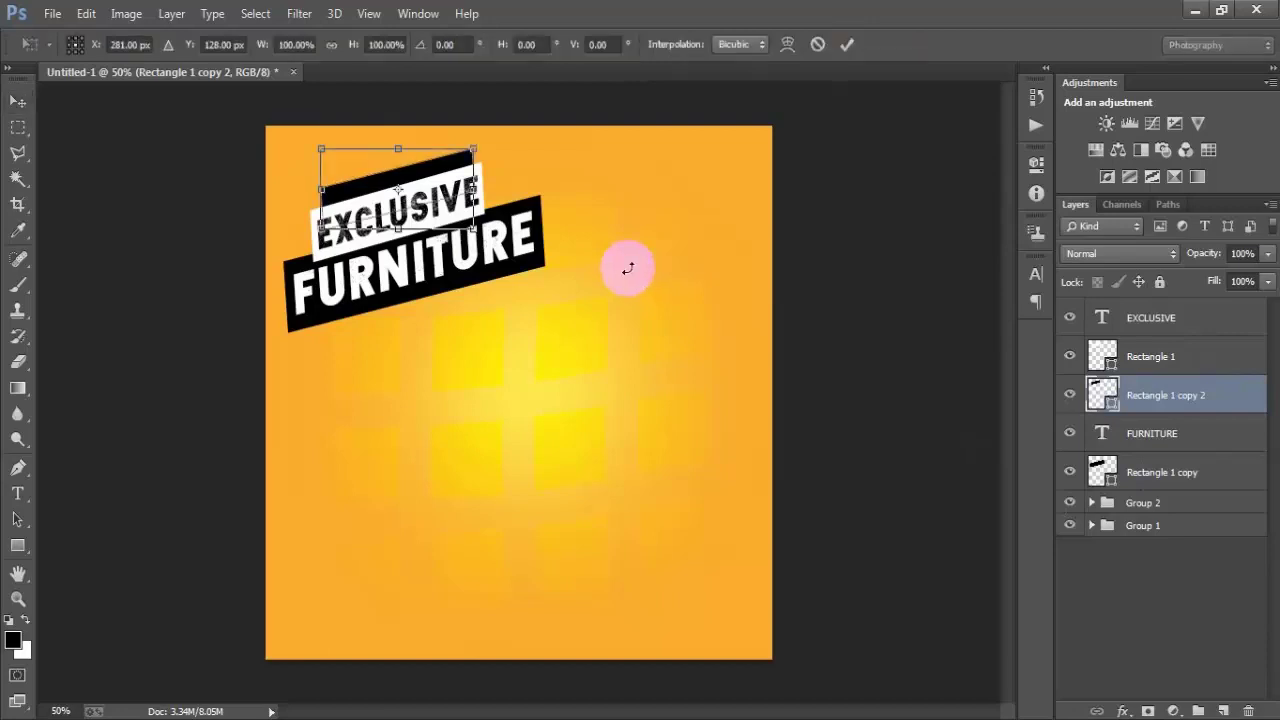
{"action": "left_click_drag", "start_coordinate": [473, 228], "coordinate": [465, 224]}
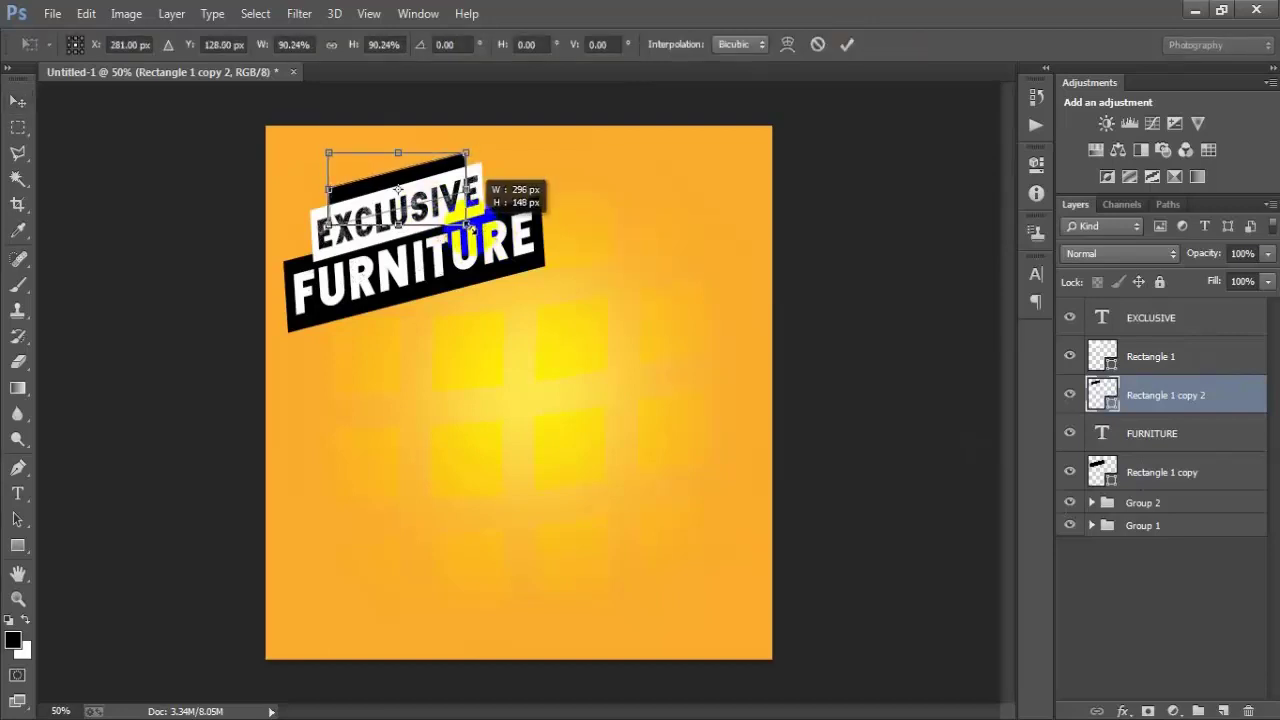
{"action": "left_click", "coordinate": [845, 48]}
Step: Duplicate the bar, place it under the FURNITURE bar at the bottom of the stack, and fill it ffffff
{"action": "key", "text": "ctrl+j"}
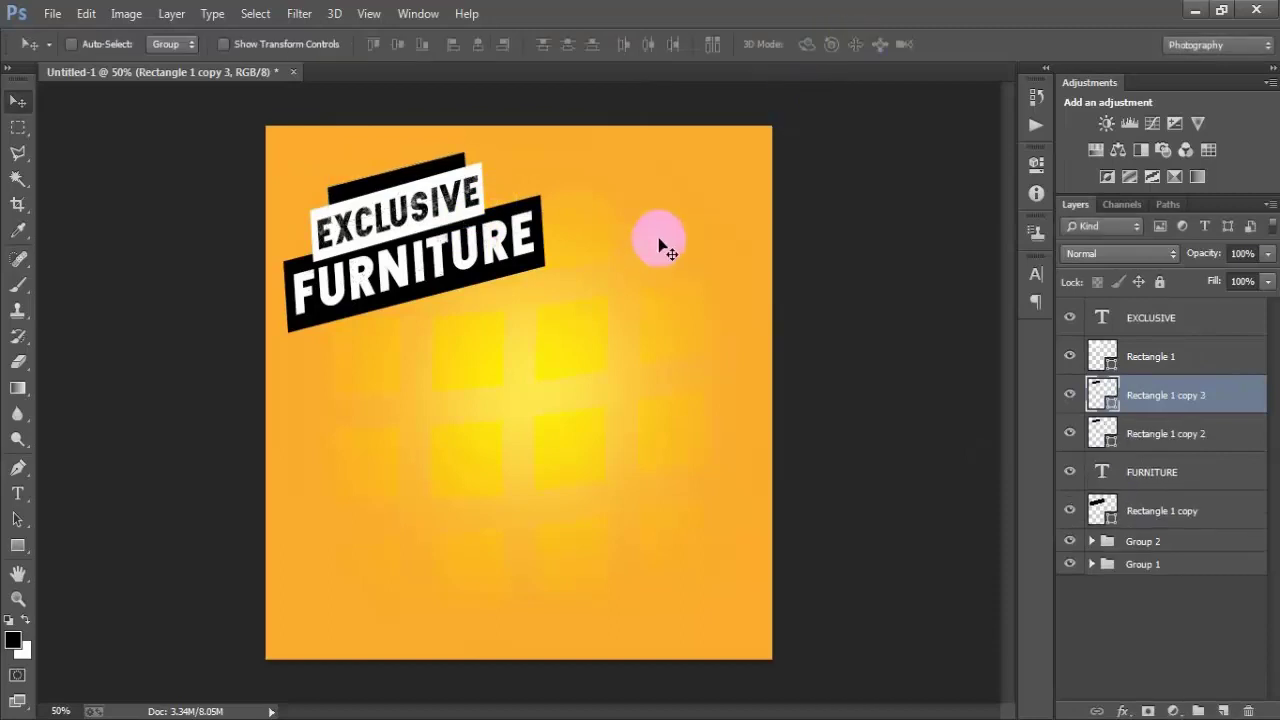
{"action": "left_click_drag", "start_coordinate": [400, 168], "coordinate": [510, 303]}
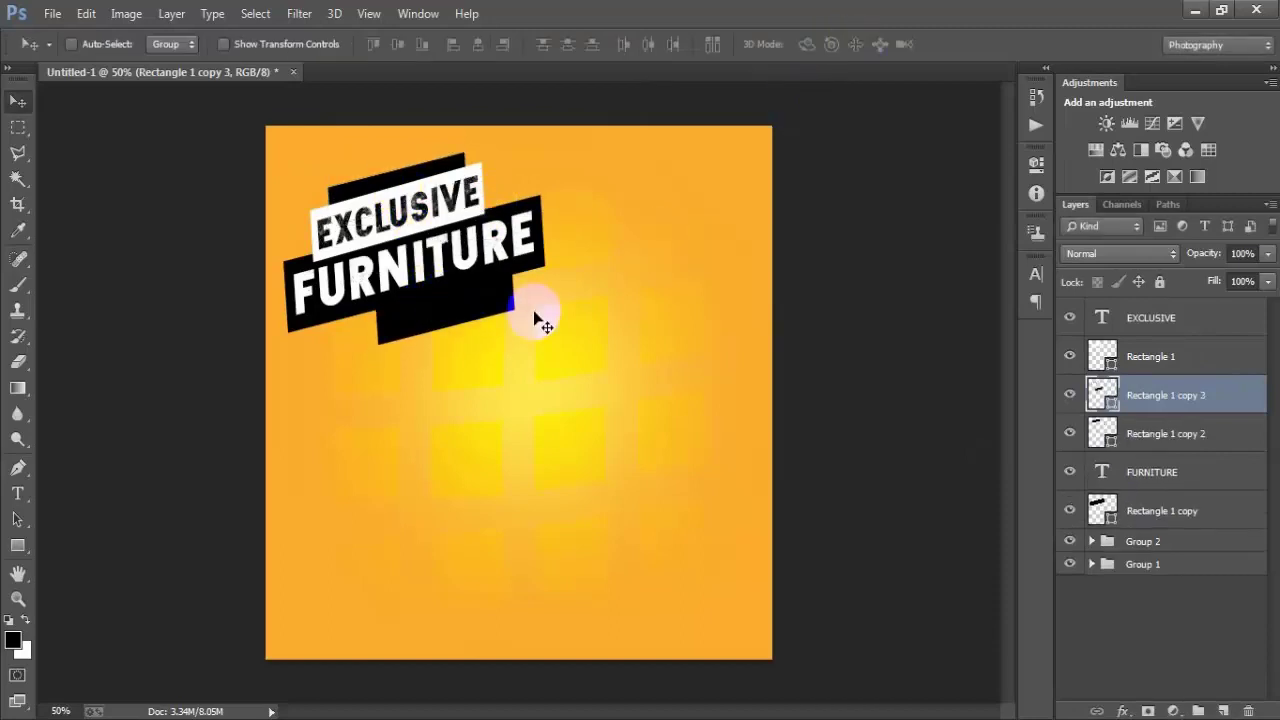
{"action": "left_click_drag", "start_coordinate": [1190, 397], "coordinate": [1182, 518]}
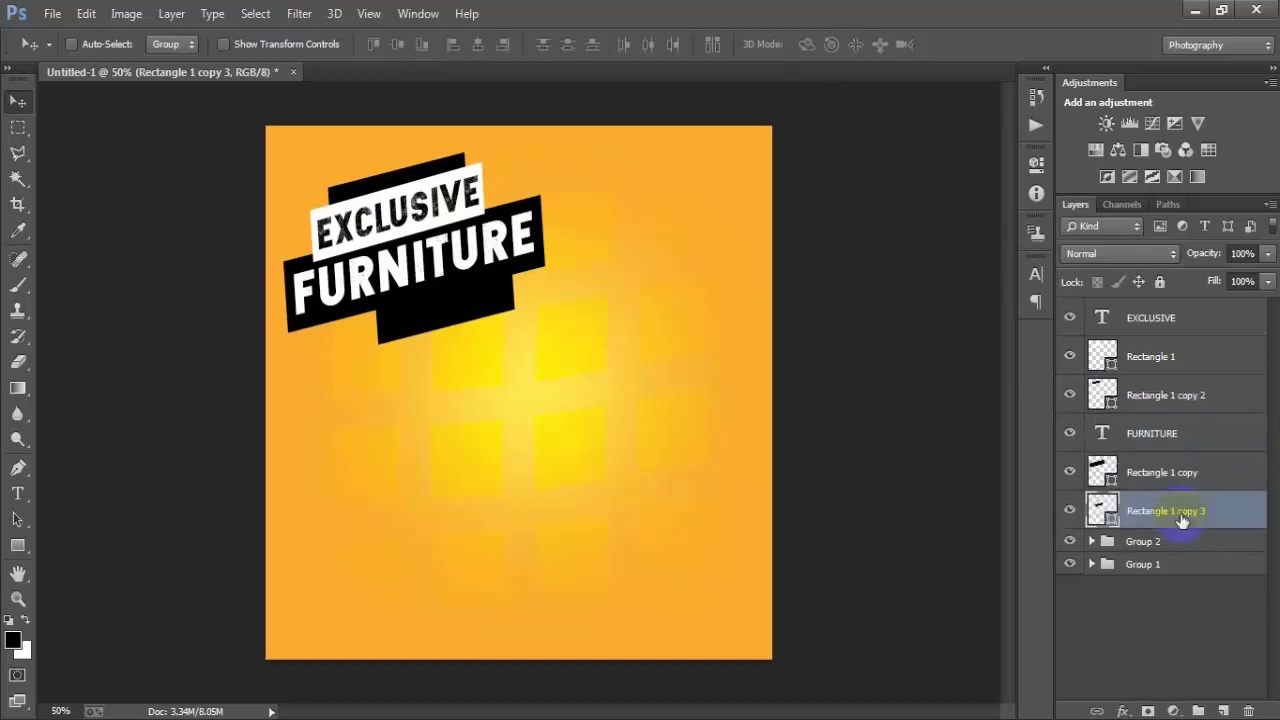
{"action": "double_click", "coordinate": [1100, 508]}
{"action": "left_click", "coordinate": [651, 220]}
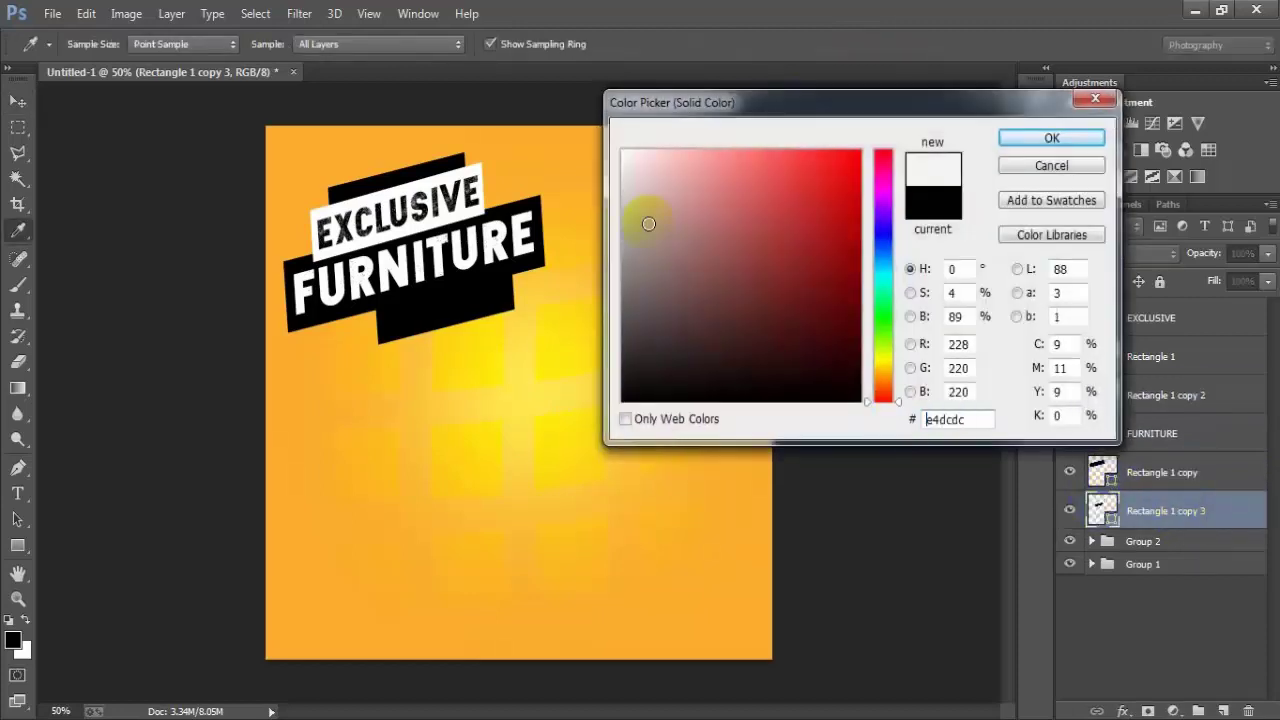
{"action": "type", "text": "ffffff"}
{"action": "left_click", "coordinate": [1056, 140]}
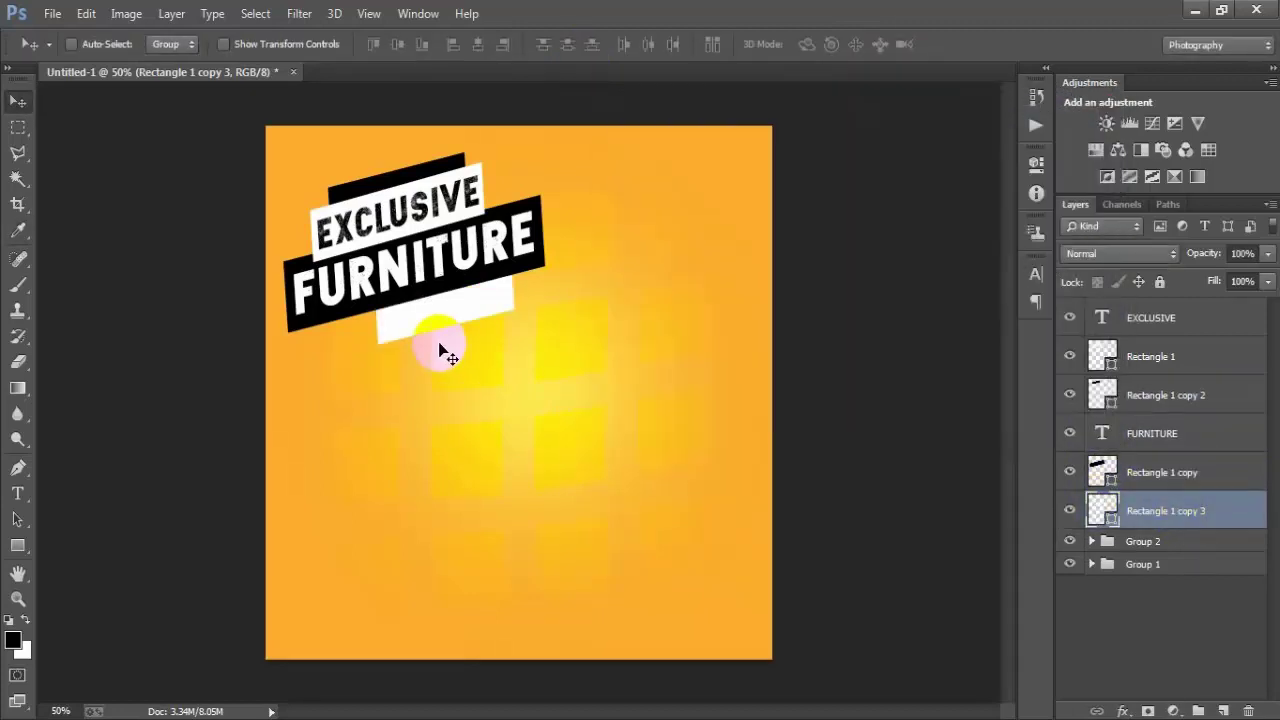
Step: Make the white strip thinner and tilt it to match the banner angle
{"action": "key", "text": "ctrl+t"}
{"action": "mouse_move", "coordinate": [443, 348]}
{"action": "left_mouse_down"}
{"action": "mouse_move", "coordinate": [444, 333]}
{"action": "mouse_move", "coordinate": [522, 351]}
{"action": "mouse_move", "coordinate": [526, 290]}
{"action": "mouse_move", "coordinate": [490, 298]}
{"action": "left_mouse_up"}
{"action": "left_click", "coordinate": [866, 45]}
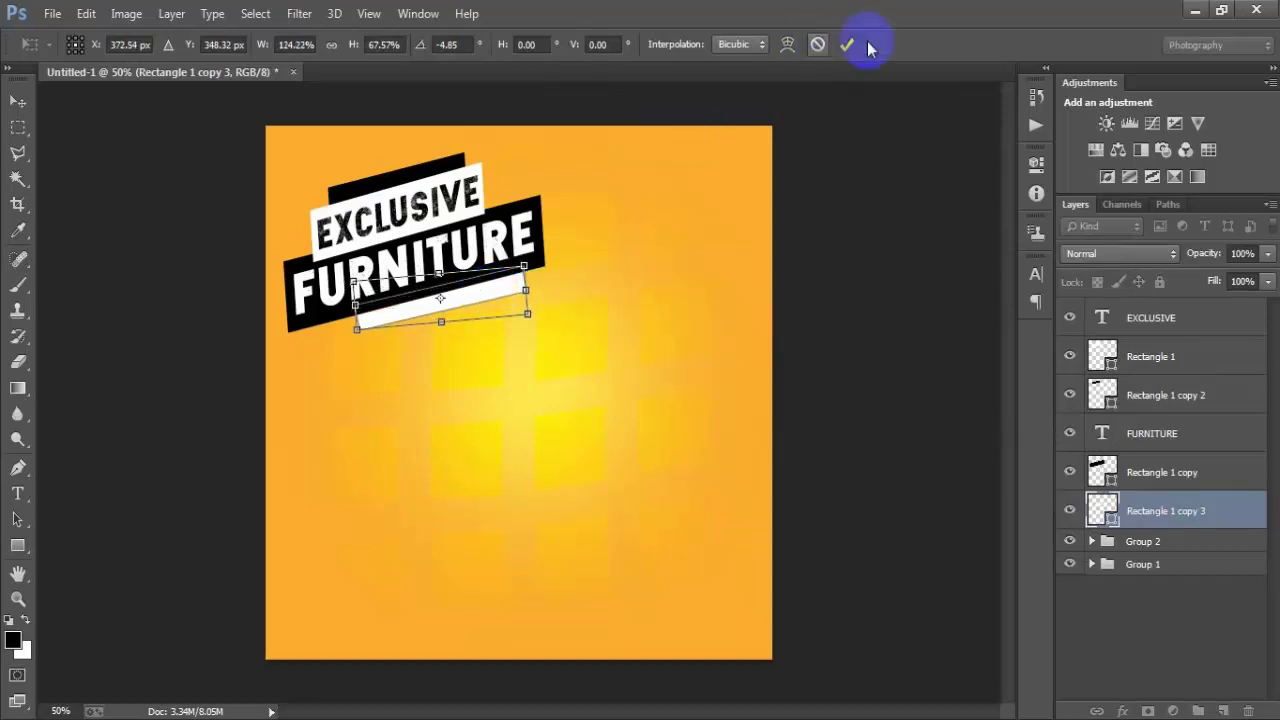
{"action": "left_click", "coordinate": [848, 45]}
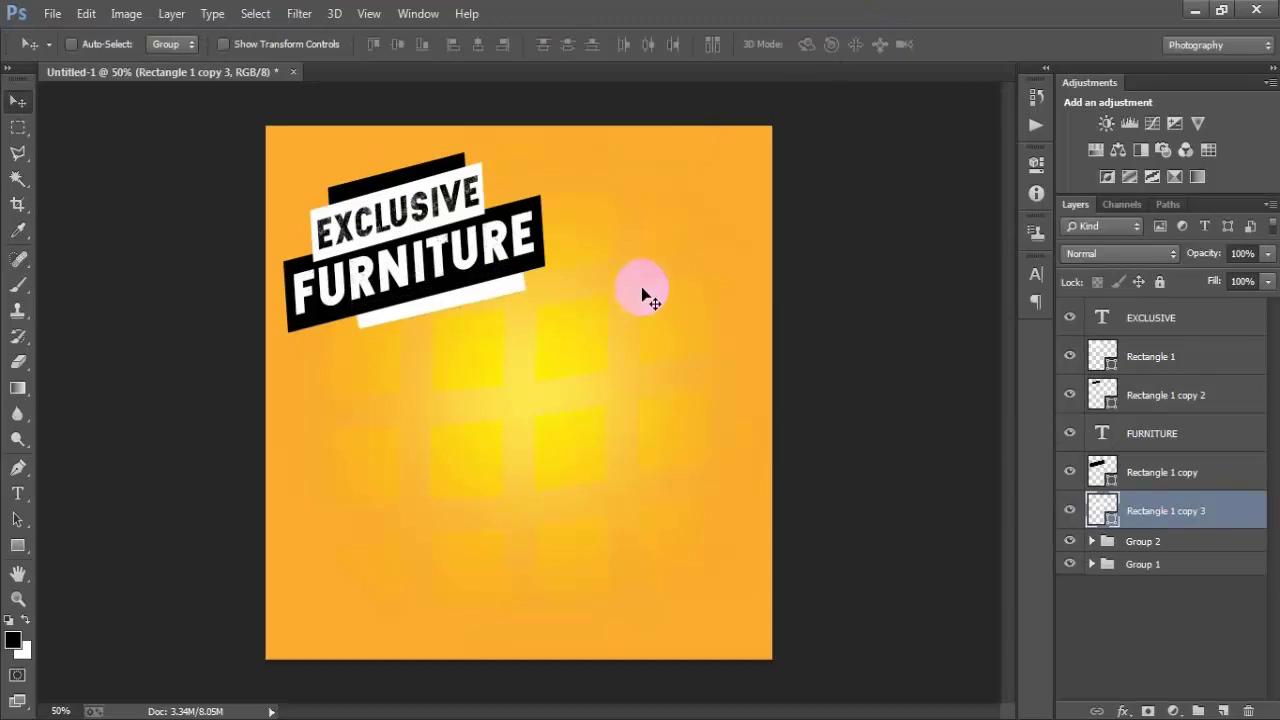
{"action": "key", "text": "ctrl+t"}
{"action": "left_click_drag", "start_coordinate": [572, 352], "coordinate": [563, 347]}
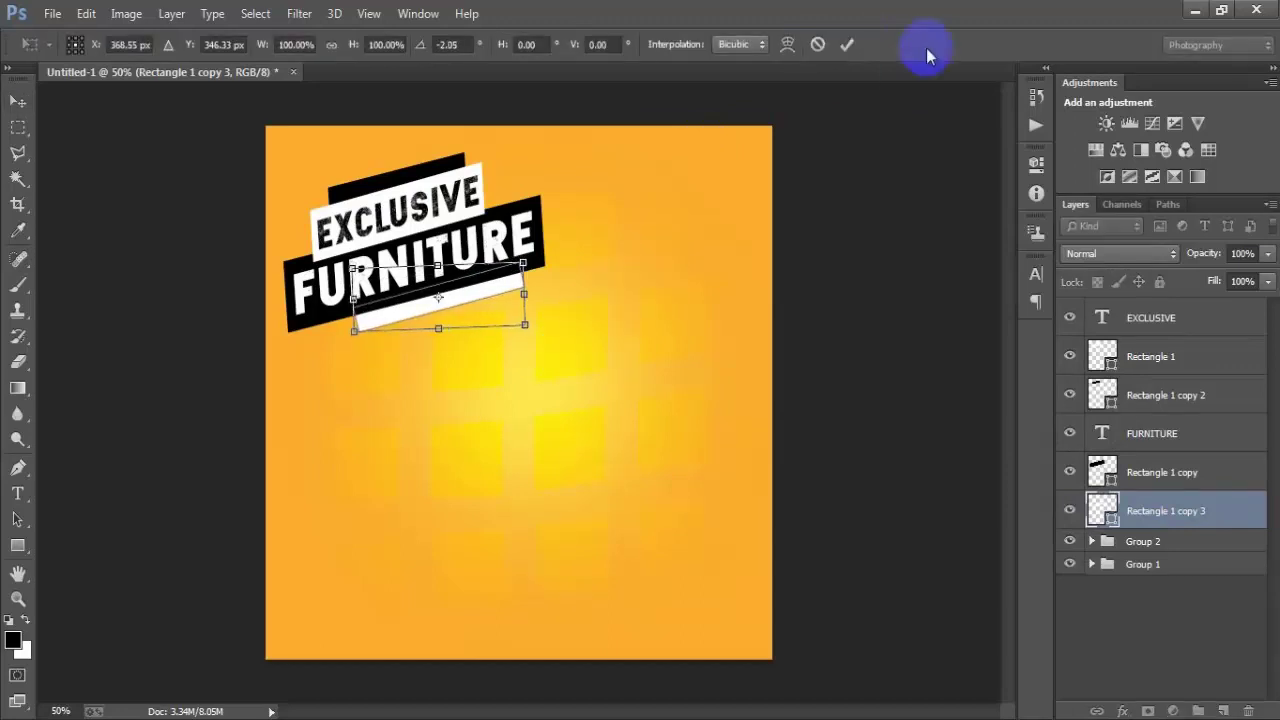
{"action": "left_click", "coordinate": [846, 44]}
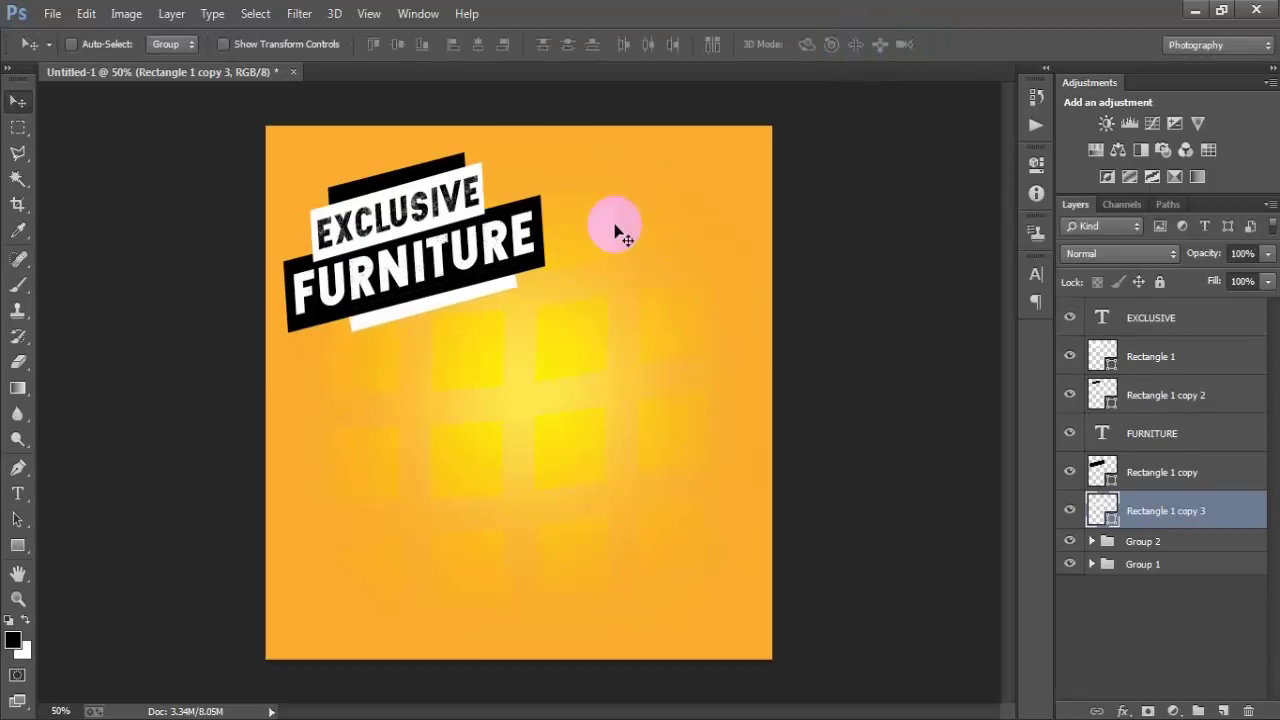
{"action": "left_click", "coordinate": [1168, 318]}
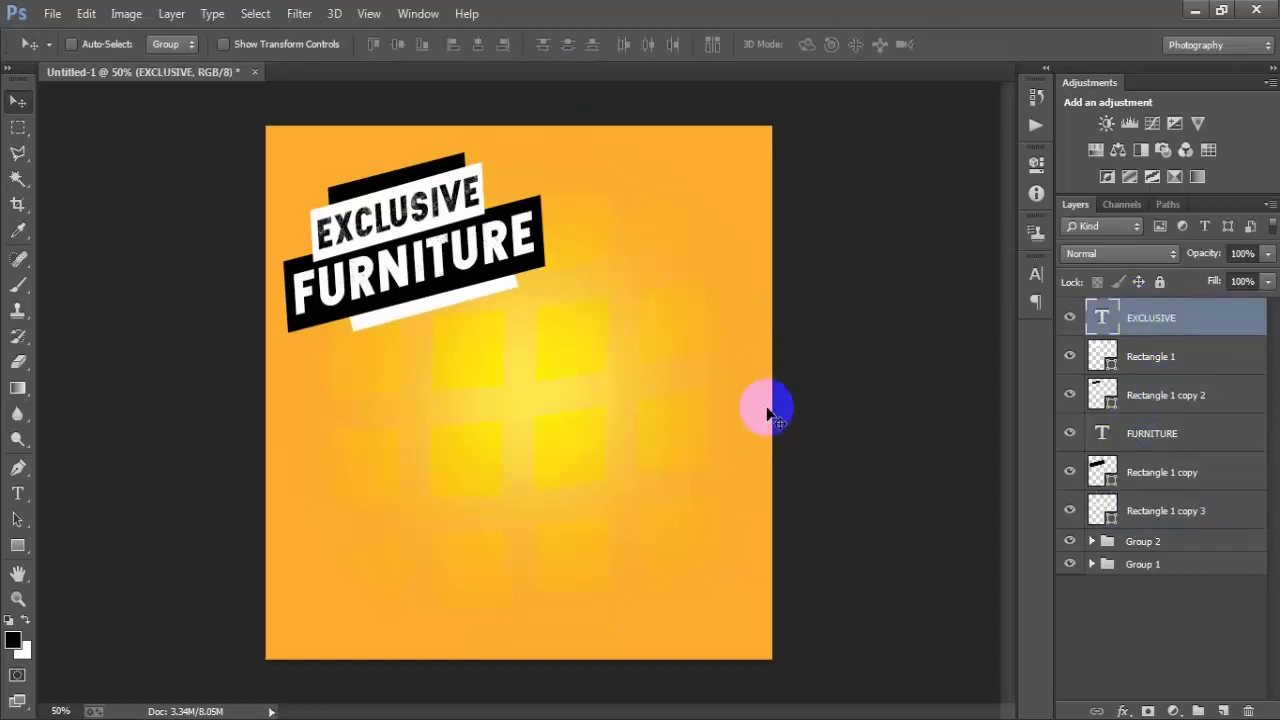
Step: On a new layer, draw a small chevron custom shape near the poster centre
{"action": "left_click", "coordinate": [1223, 711]}
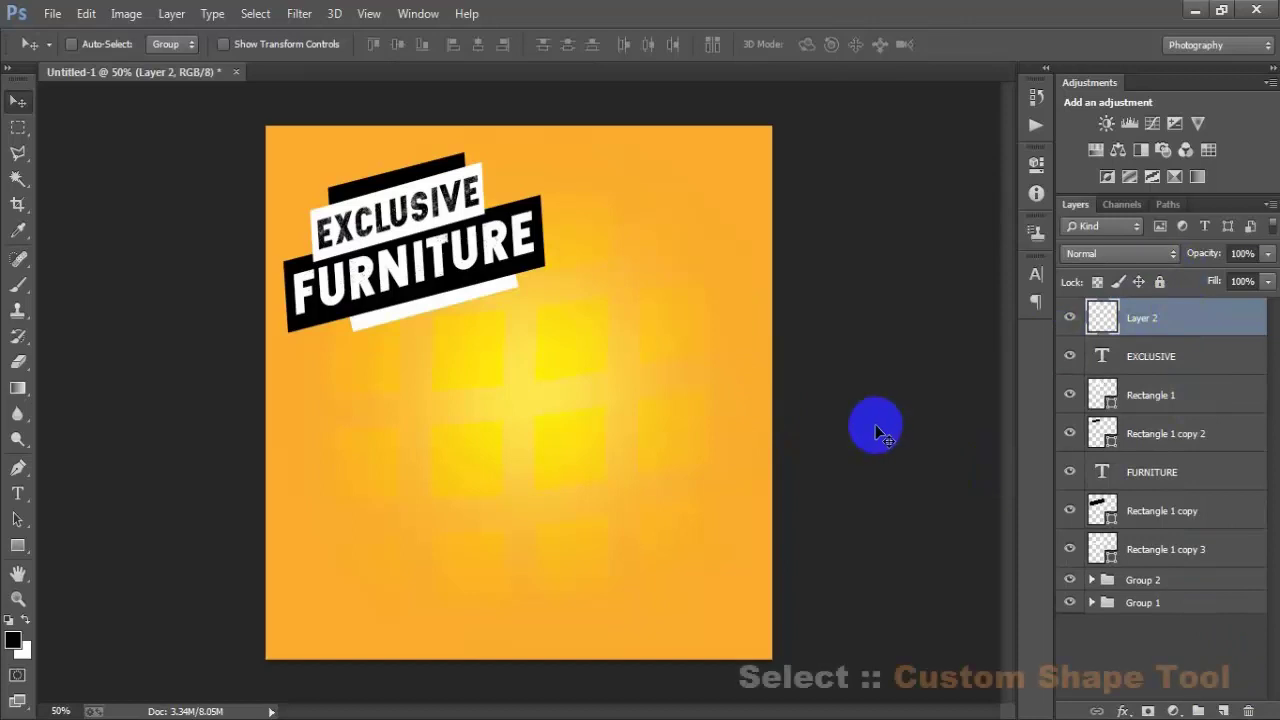
{"action": "left_click", "coordinate": [18, 545]}
{"action": "right_click", "coordinate": [18, 545]}
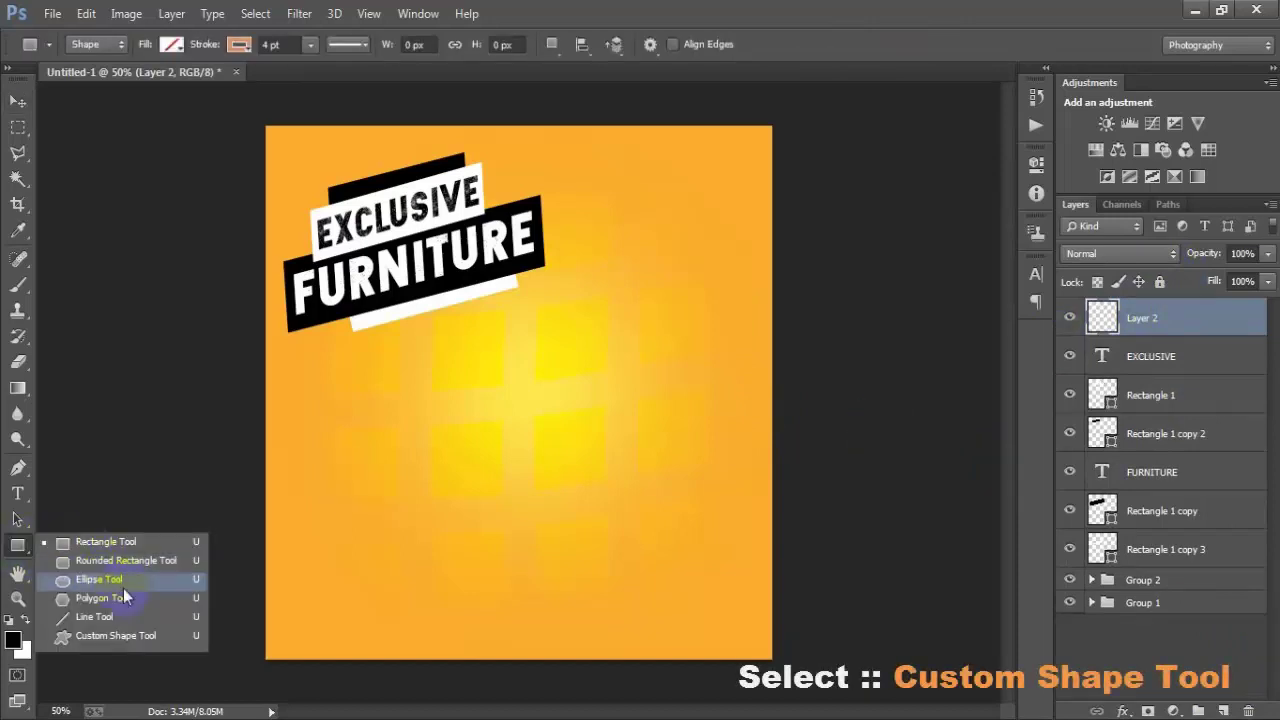
{"action": "left_click", "coordinate": [155, 640]}
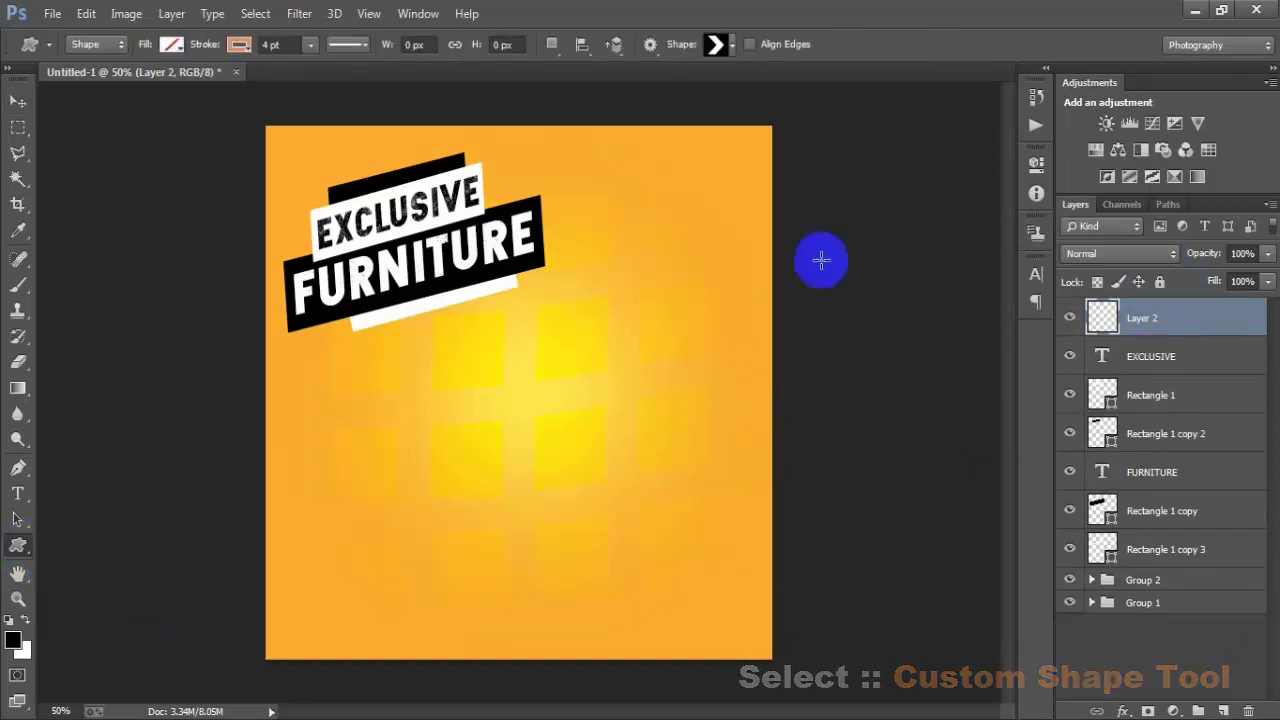
{"action": "left_click", "coordinate": [729, 46]}
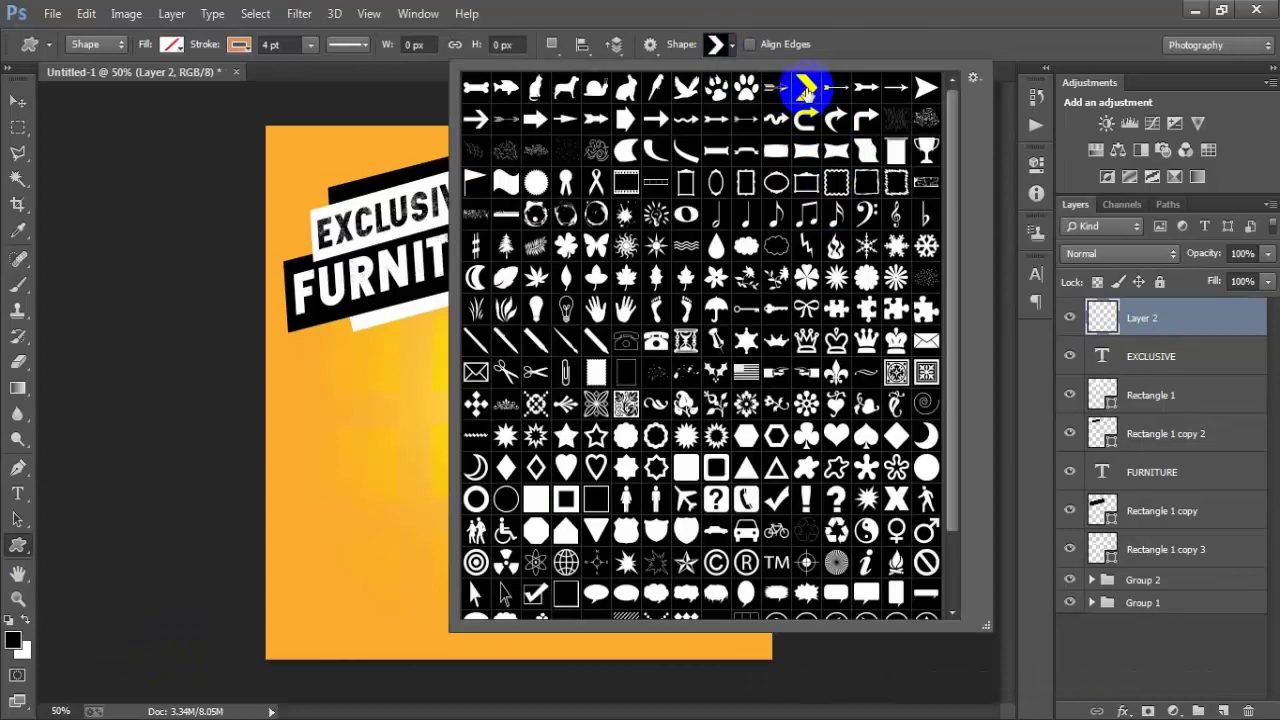
{"action": "left_click", "coordinate": [863, 38]}
{"action": "mouse_move", "coordinate": [496, 378]}
{"action": "left_mouse_down"}
{"action": "mouse_move", "coordinate": [507, 444]}
{"action": "mouse_move", "coordinate": [506, 433]}
{"action": "left_mouse_up"}
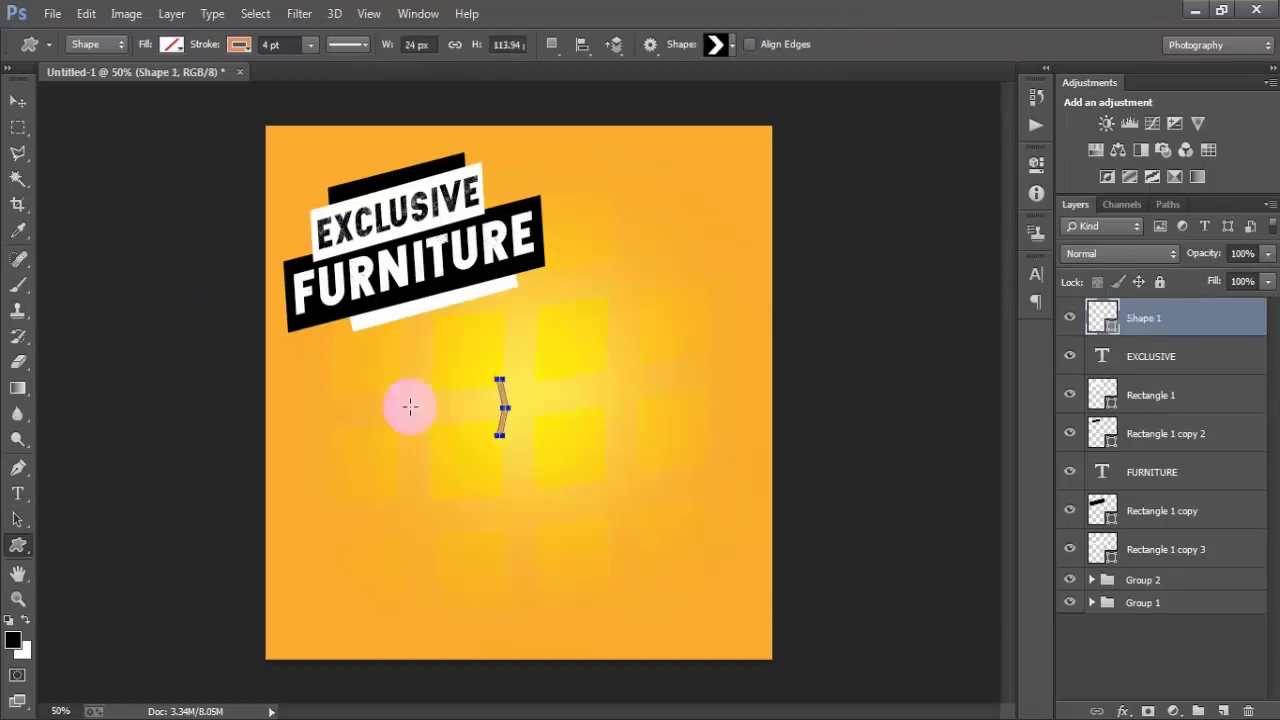
Step: Set the chevron's fill to black and its stroke to none
{"action": "left_click", "coordinate": [172, 44]}
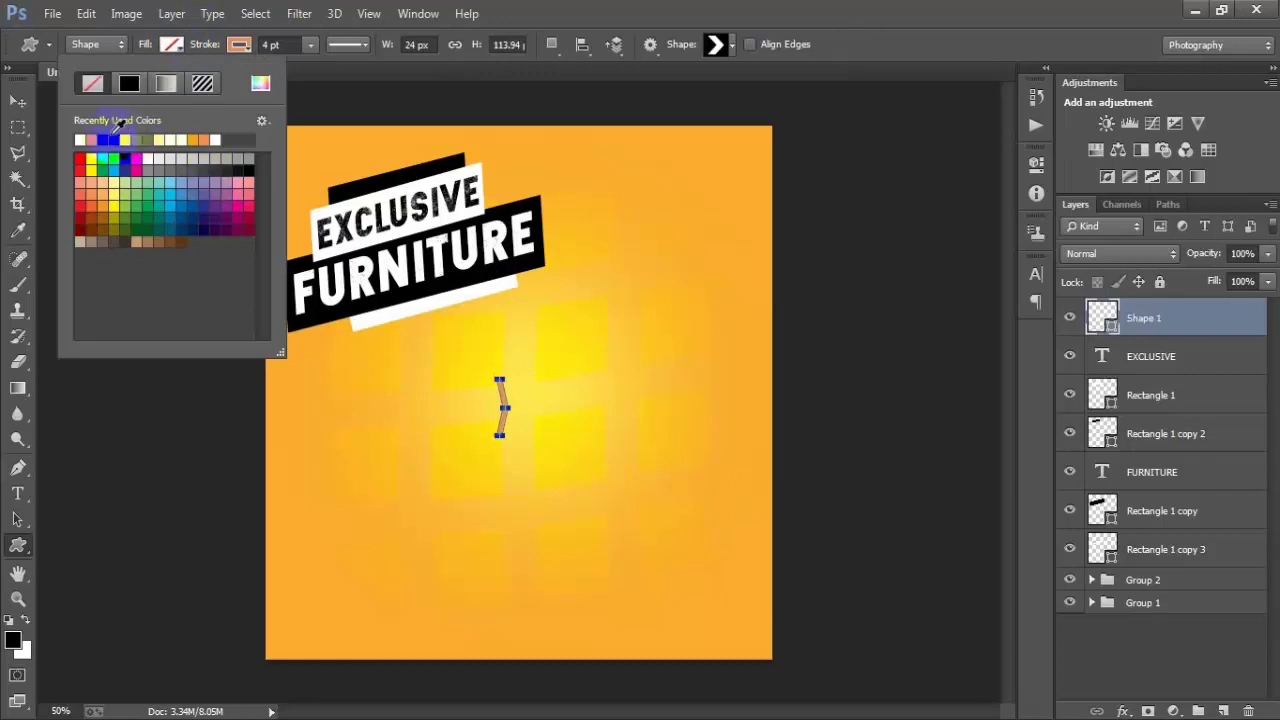
{"action": "left_click", "coordinate": [106, 139]}
{"action": "left_click", "coordinate": [238, 46]}
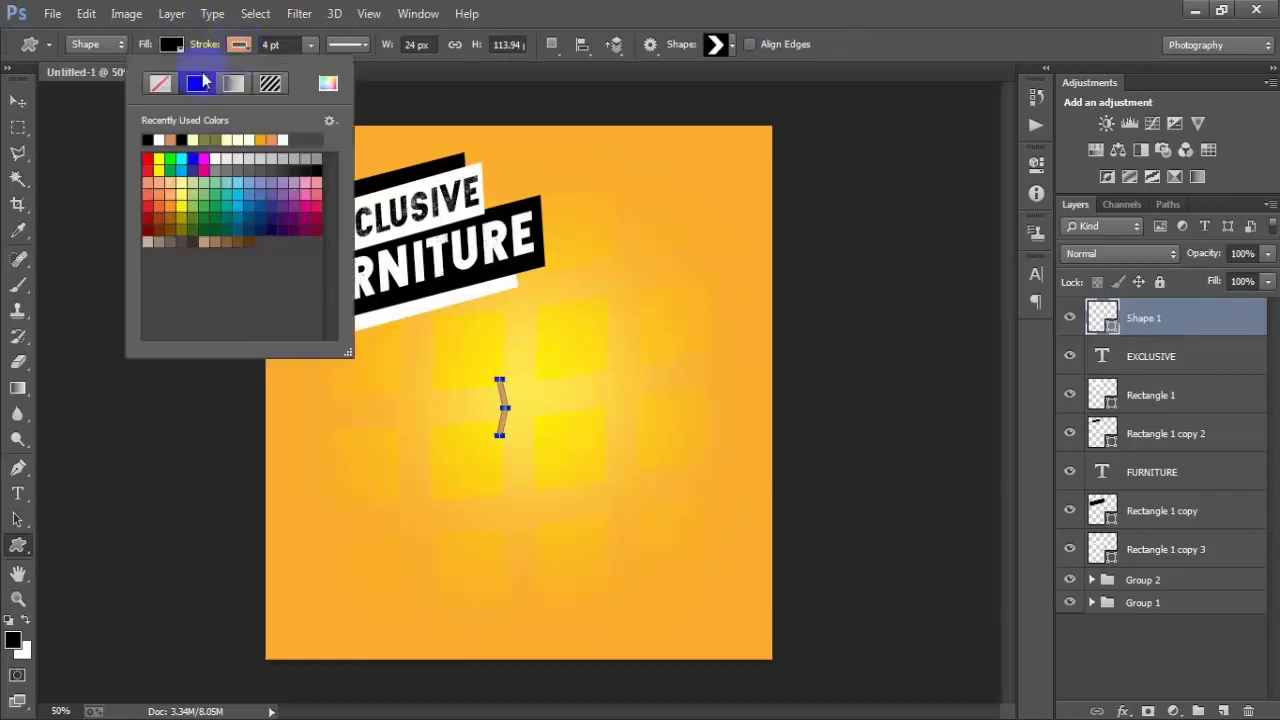
{"action": "left_click", "coordinate": [160, 84]}
Step: Rotate the chevron about 180° to point left and move it beside EXCLUSIVE
{"action": "left_click", "coordinate": [18, 101]}
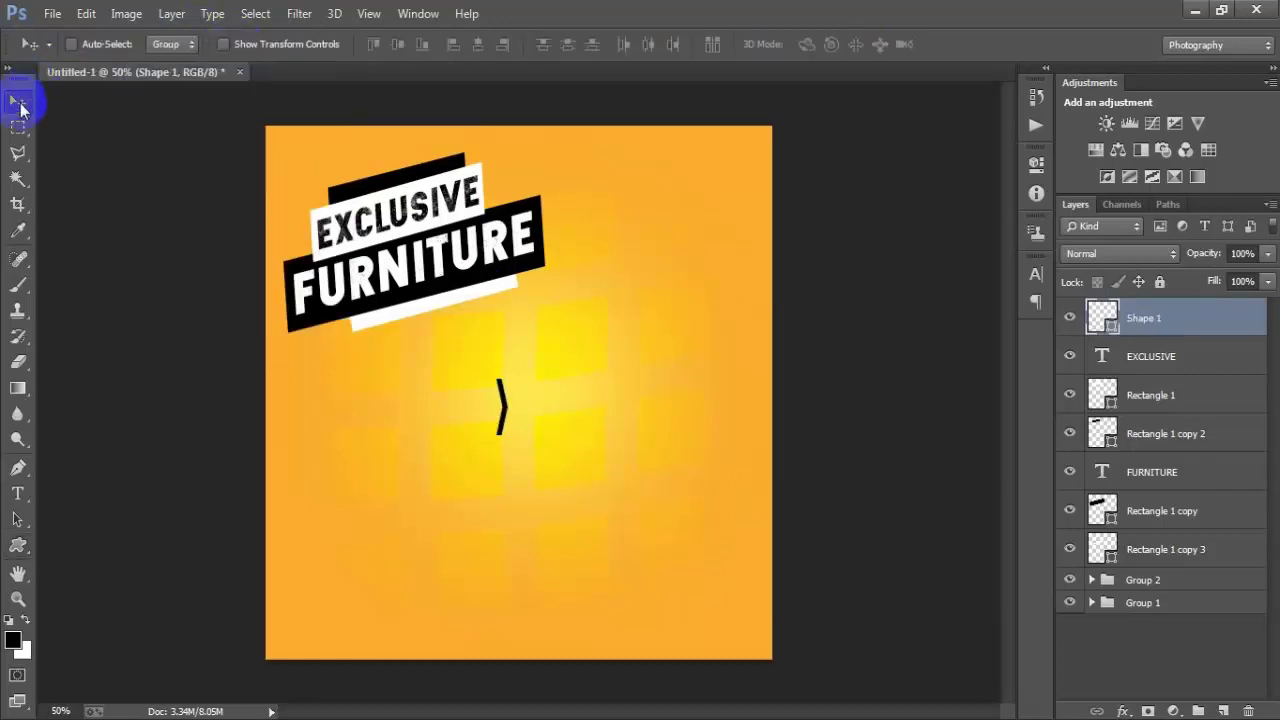
{"action": "left_click", "coordinate": [590, 512]}
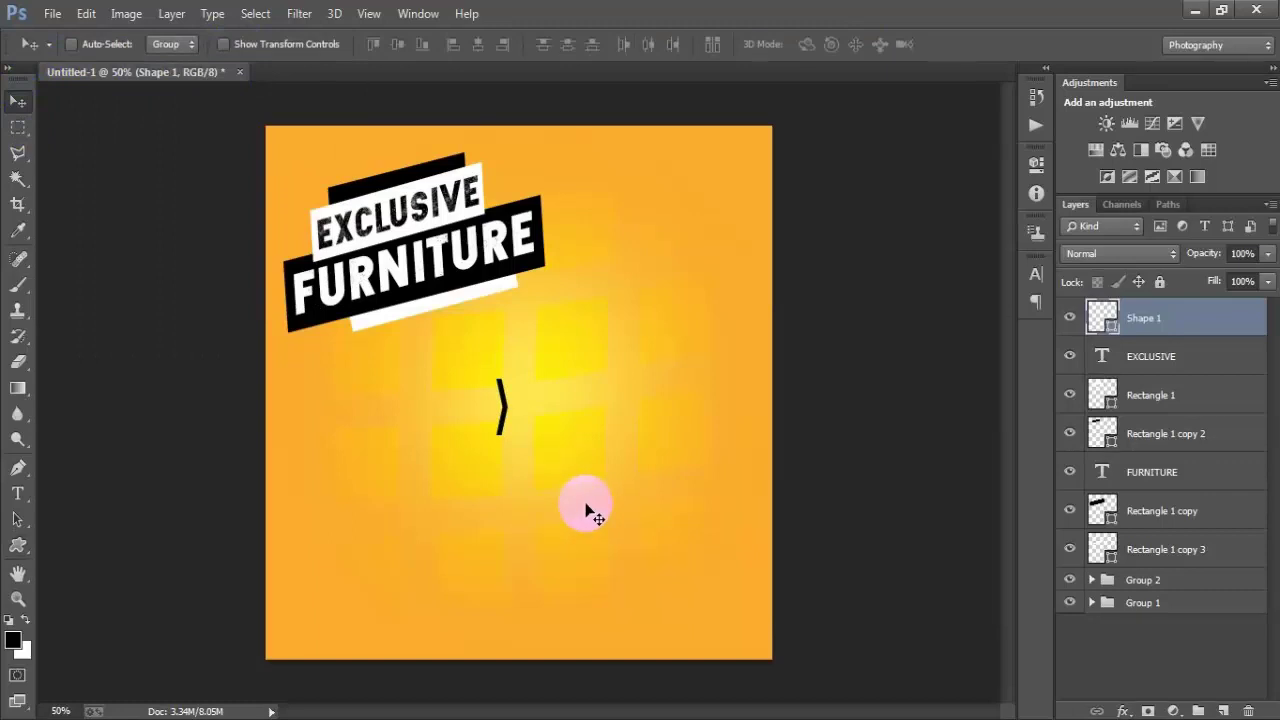
{"action": "key", "text": "ctrl+t"}
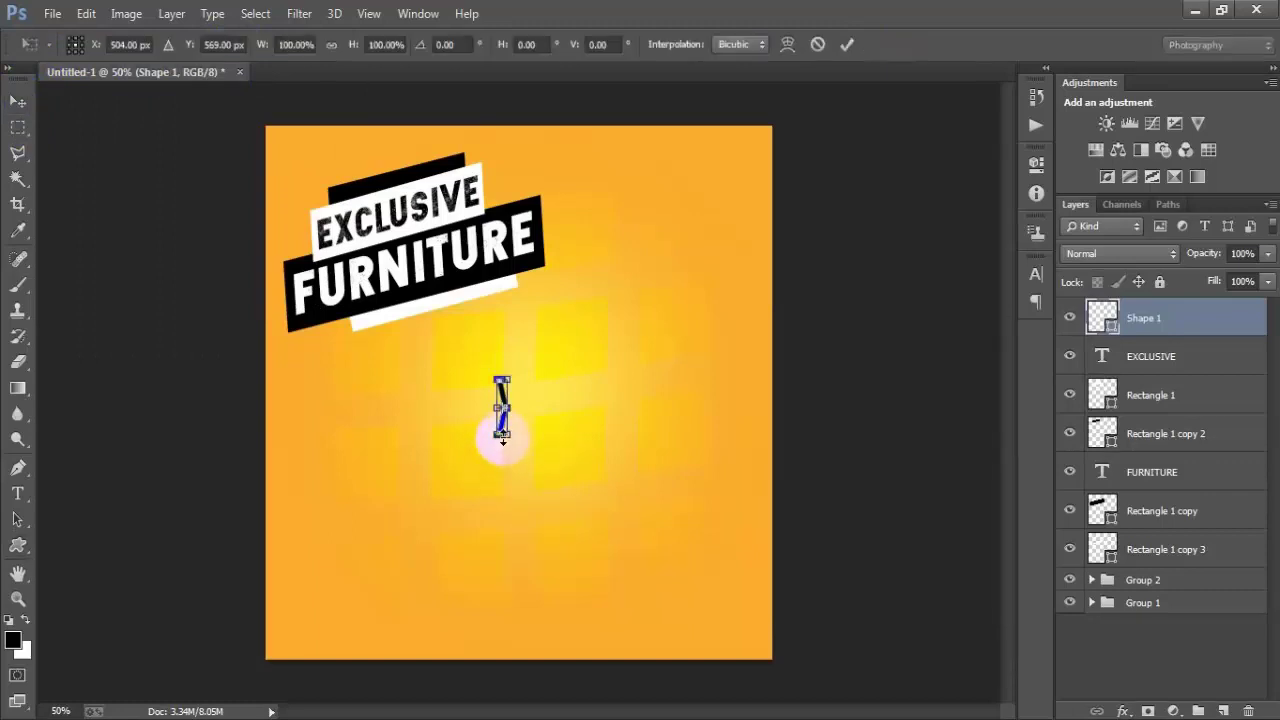
{"action": "mouse_move", "coordinate": [502, 435]}
{"action": "left_mouse_down"}
{"action": "mouse_move", "coordinate": [483, 316]}
{"action": "mouse_move", "coordinate": [500, 323]}
{"action": "left_mouse_up"}
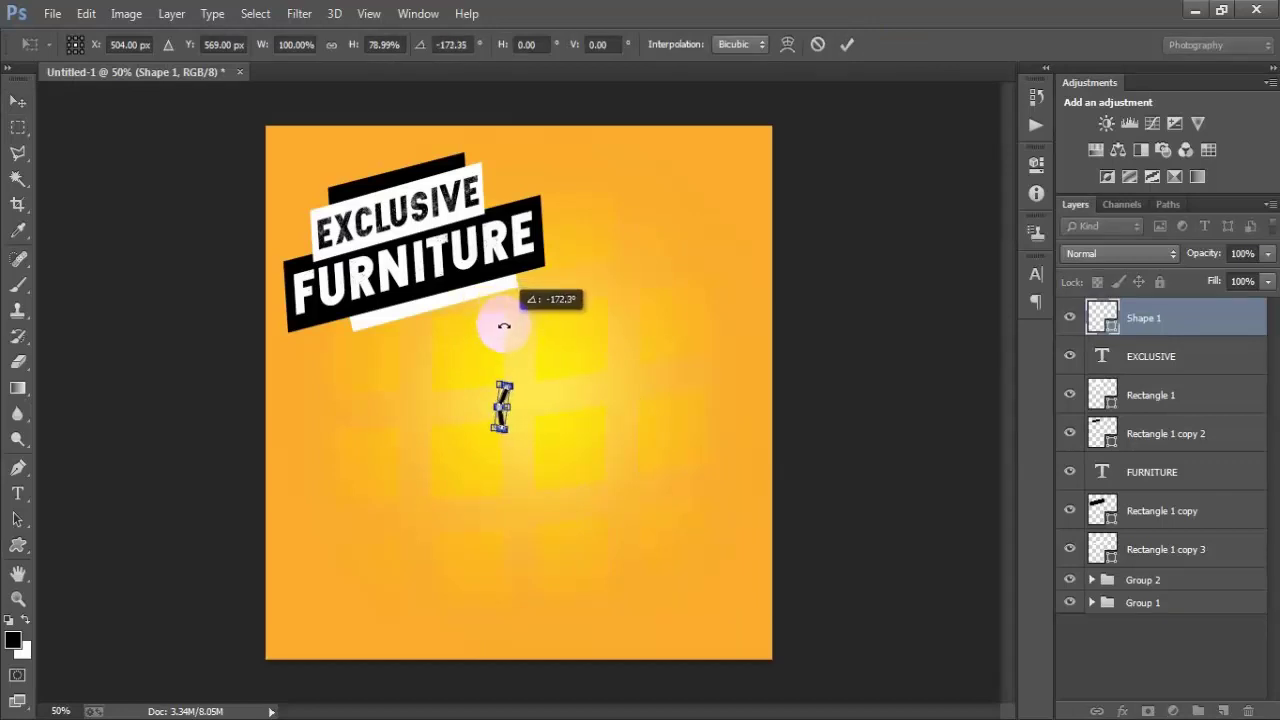
{"action": "left_click", "coordinate": [847, 44]}
{"action": "mouse_move", "coordinate": [480, 418]}
{"action": "left_mouse_down"}
{"action": "mouse_move", "coordinate": [322, 214]}
{"action": "mouse_move", "coordinate": [297, 222]}
{"action": "left_mouse_up"}
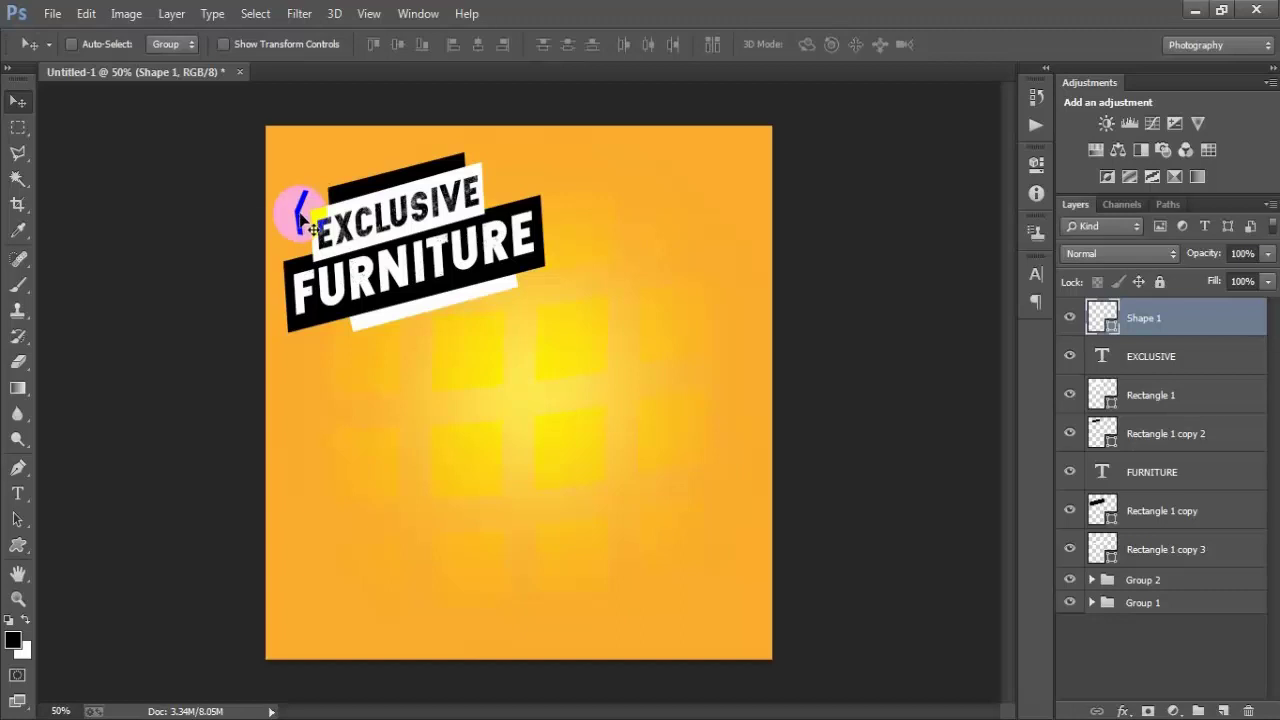
Step: Squash the chevron to about 60% height
{"action": "key", "text": "ctrl+t"}
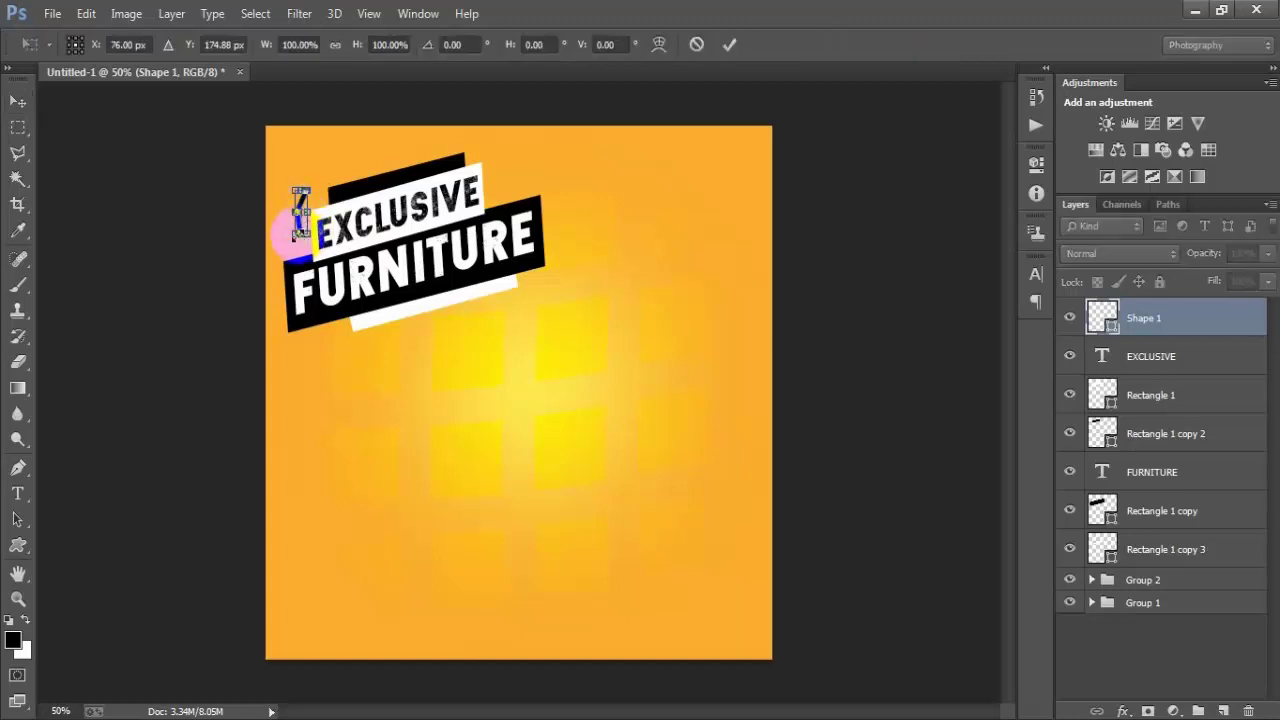
{"action": "left_click_drag", "start_coordinate": [301, 241], "coordinate": [300, 230]}
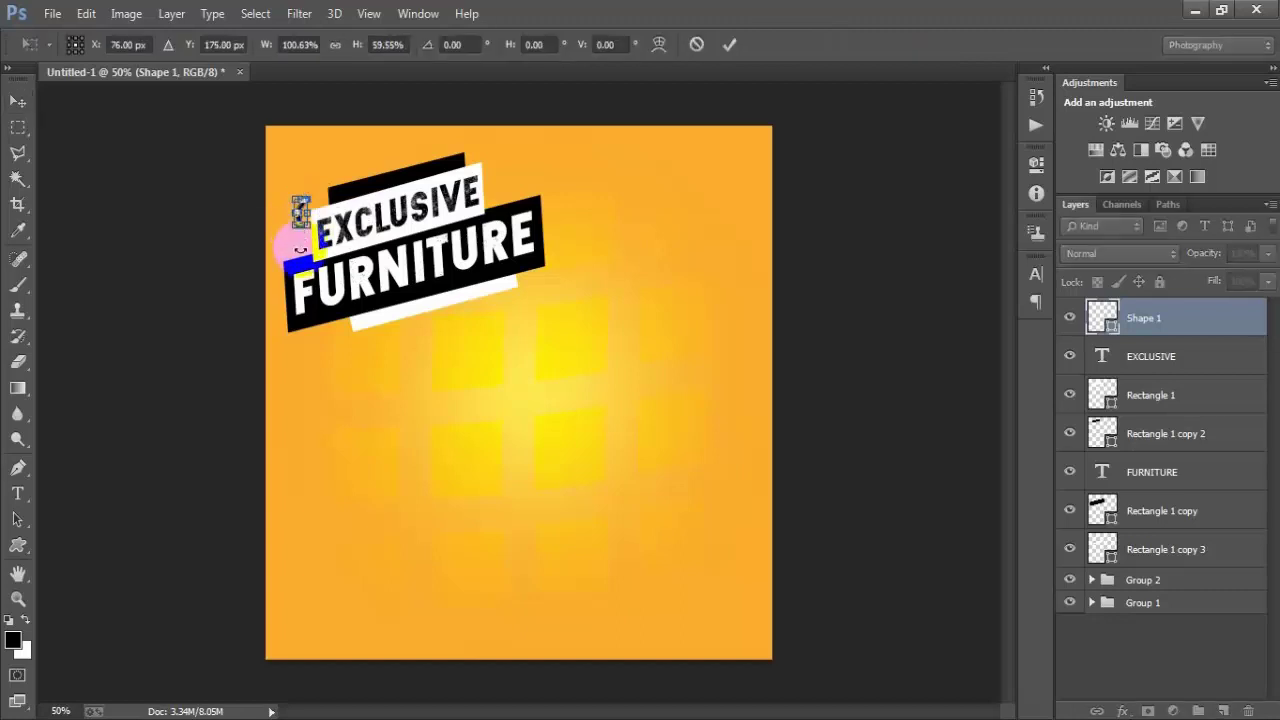
{"action": "left_click", "coordinate": [729, 44]}
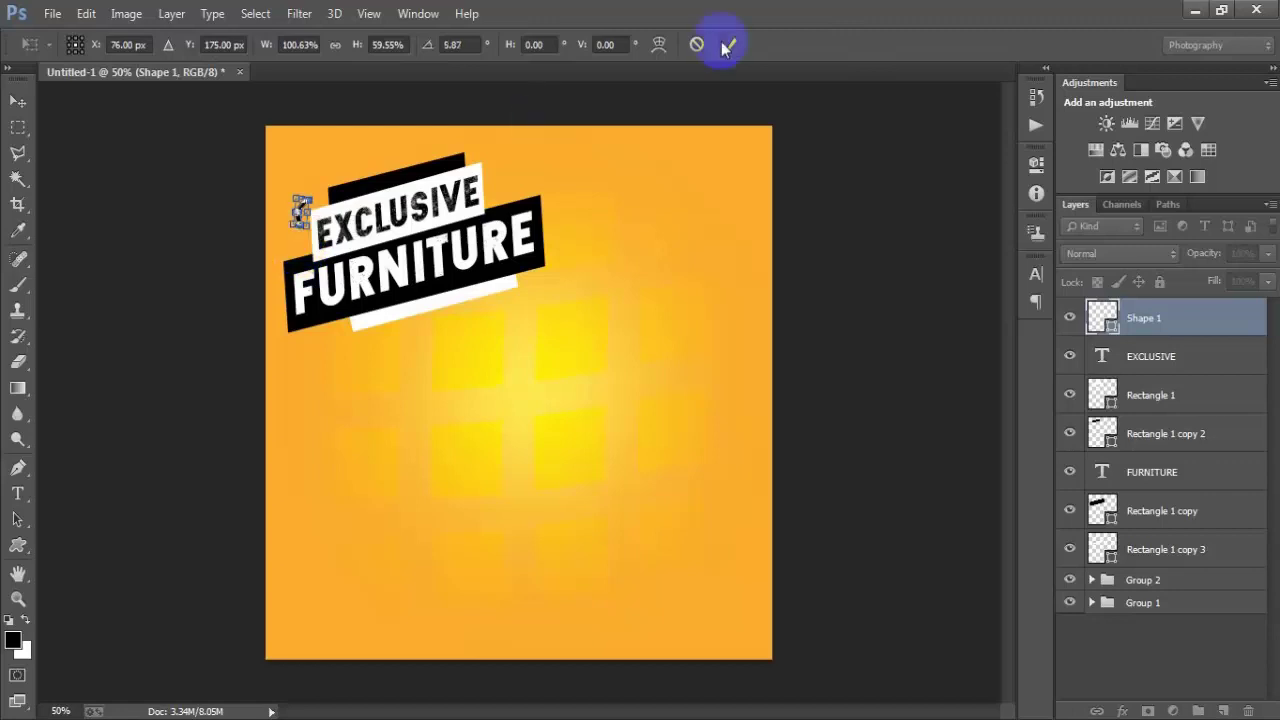
{"action": "left_click", "coordinate": [628, 340]}
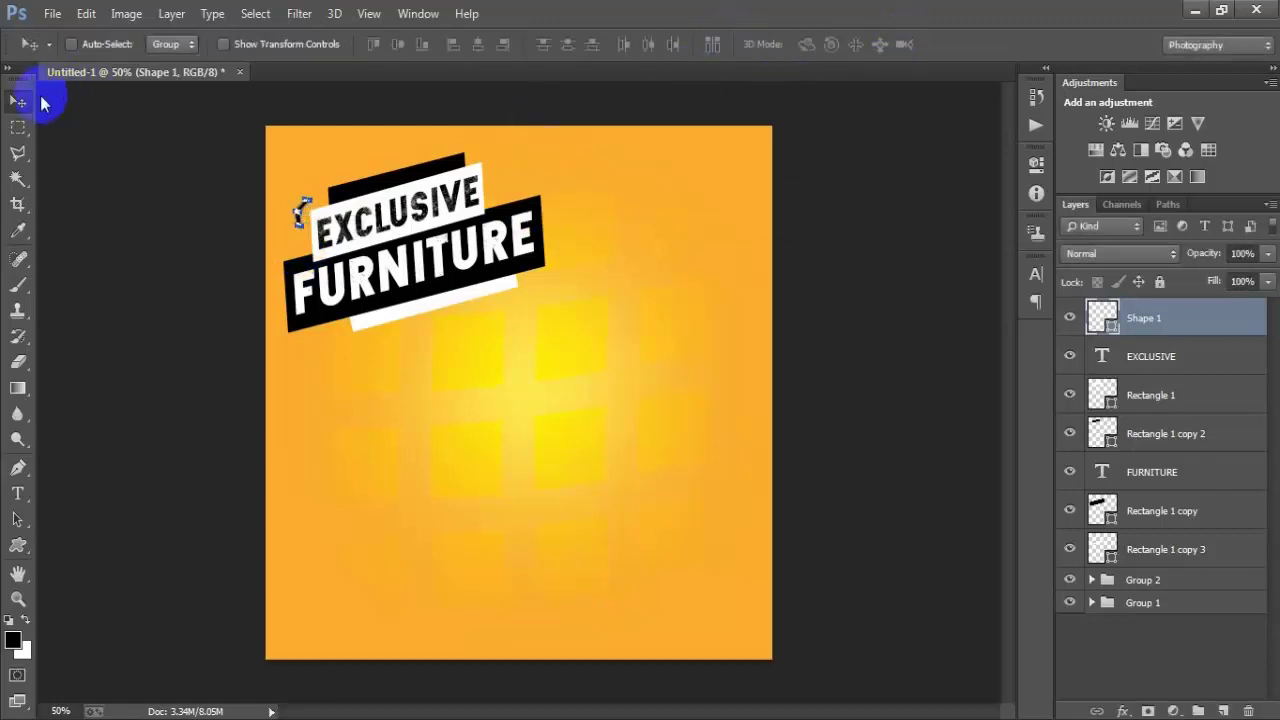
{"action": "left_click", "coordinate": [460, 368]}
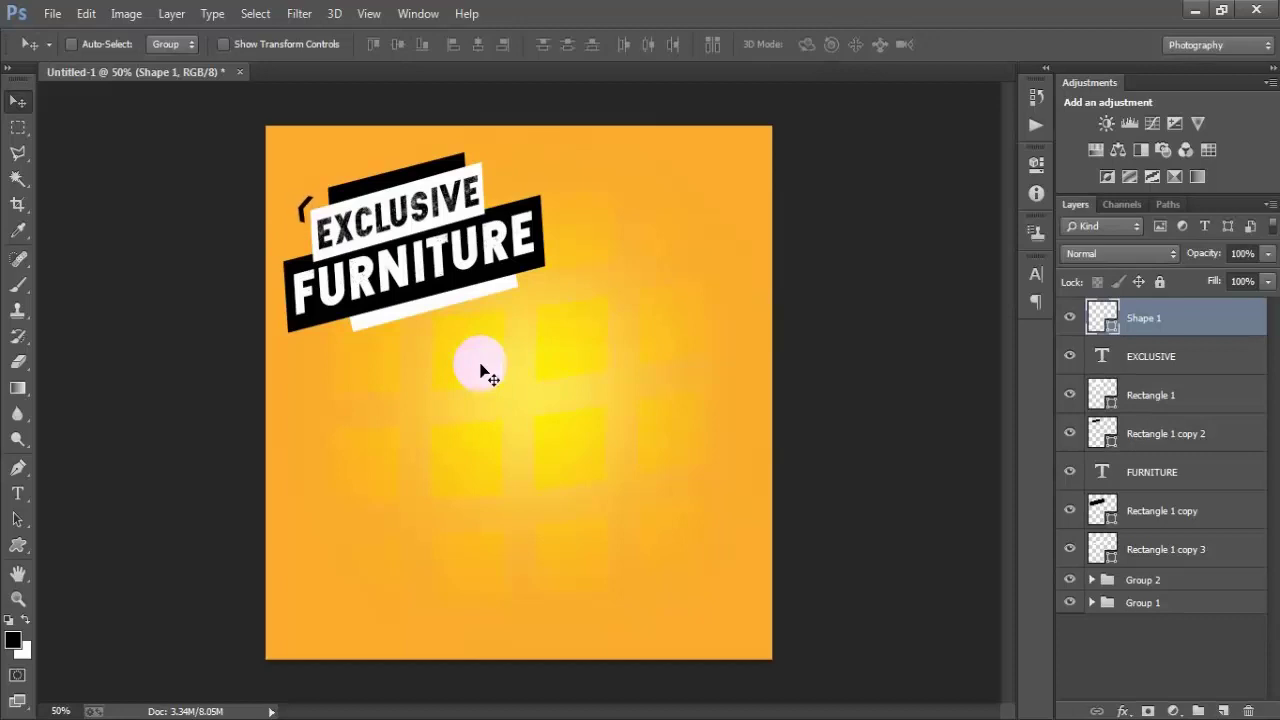
Step: Duplicate the chevron, flip it vertically, and rotate it onto the FURNITURE bar's lower-right end
{"action": "key", "text": "ctrl+j"}
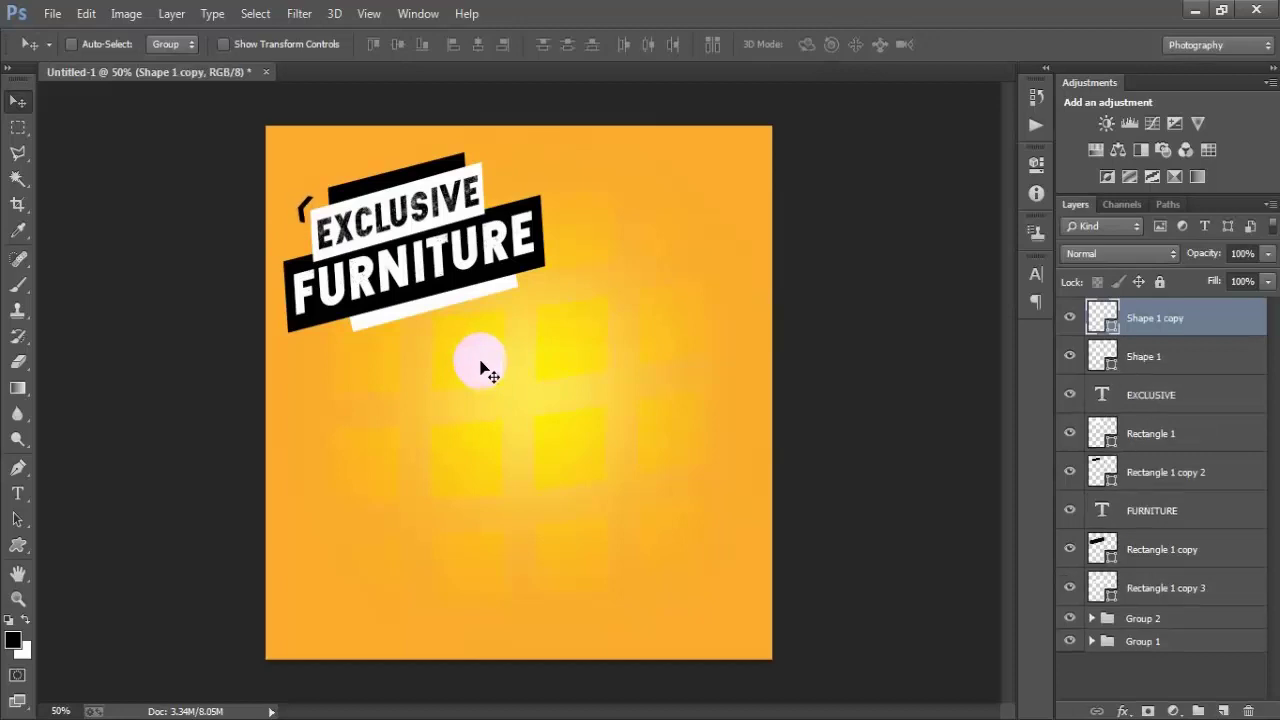
{"action": "mouse_move", "coordinate": [303, 208]}
{"action": "left_mouse_down"}
{"action": "mouse_move", "coordinate": [524, 304]}
{"action": "mouse_move", "coordinate": [552, 273]}
{"action": "left_mouse_up"}
{"action": "key", "text": "ctrl+t"}
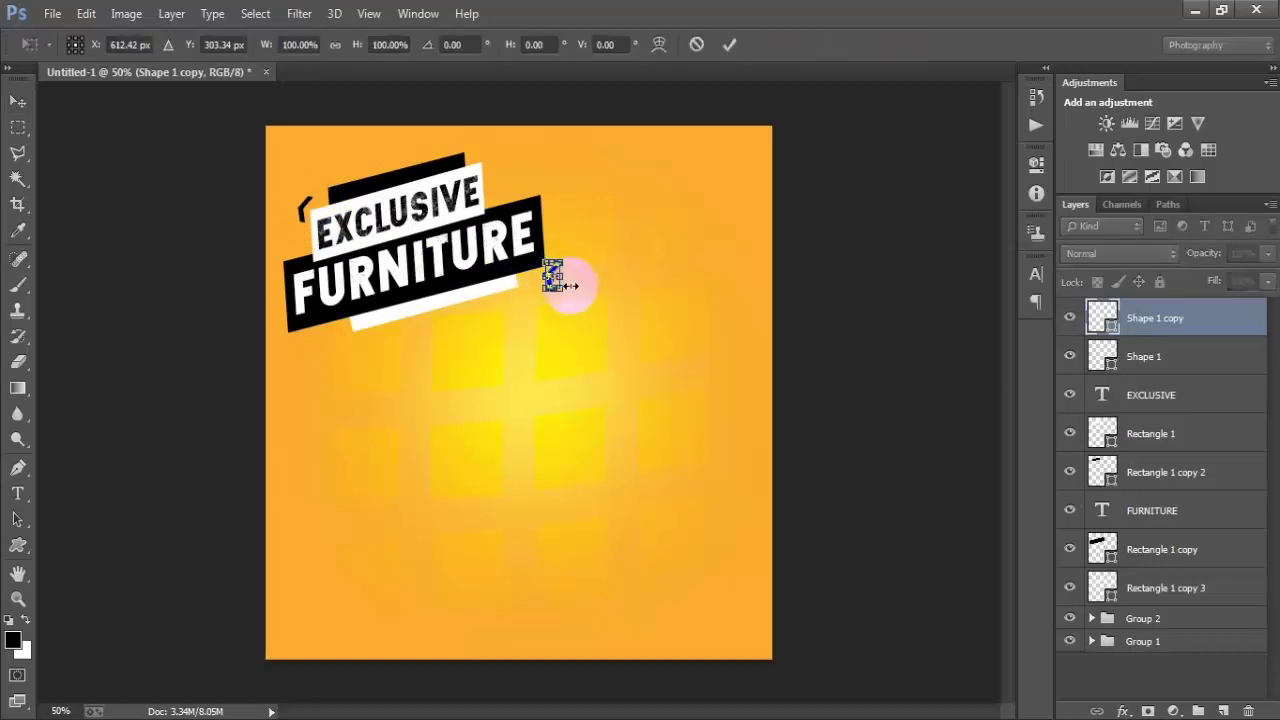
{"action": "right_click", "coordinate": [550, 272]}
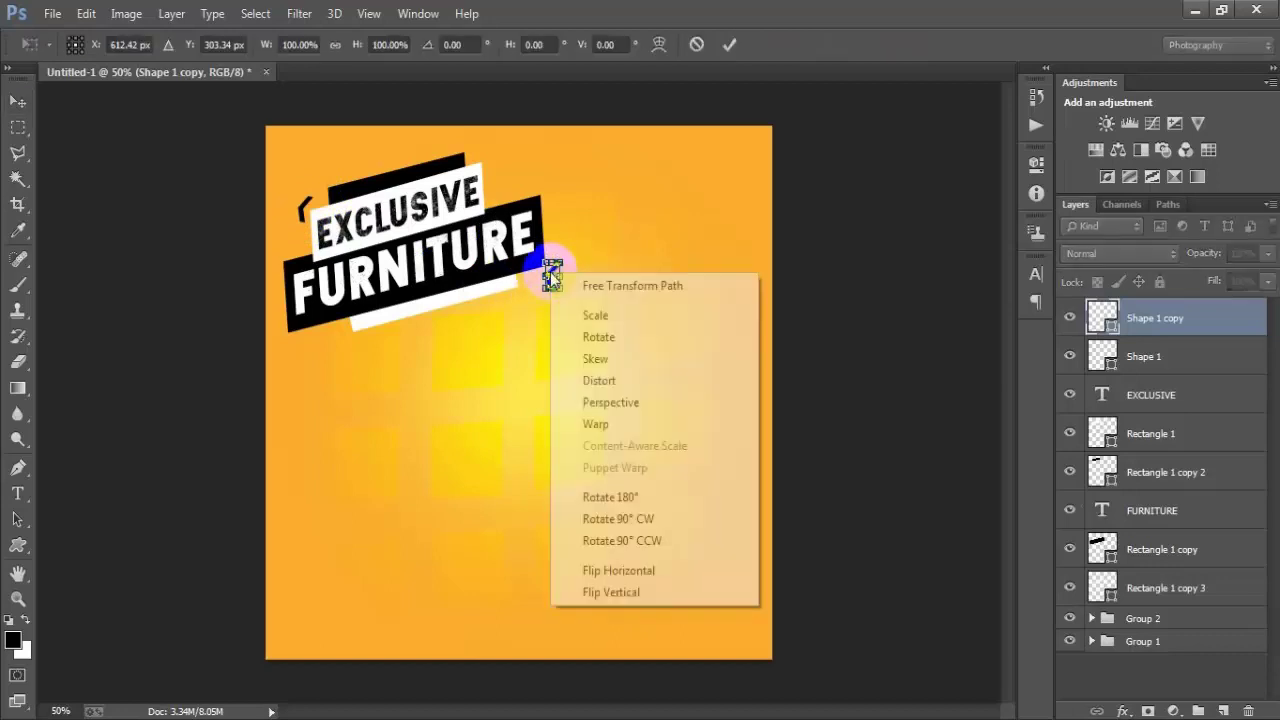
{"action": "left_click", "coordinate": [610, 592]}
{"action": "mouse_move", "coordinate": [623, 586]}
{"action": "left_mouse_down"}
{"action": "mouse_move", "coordinate": [660, 152]}
{"action": "mouse_move", "coordinate": [629, 286]}
{"action": "left_mouse_up"}
{"action": "left_click", "coordinate": [729, 45]}
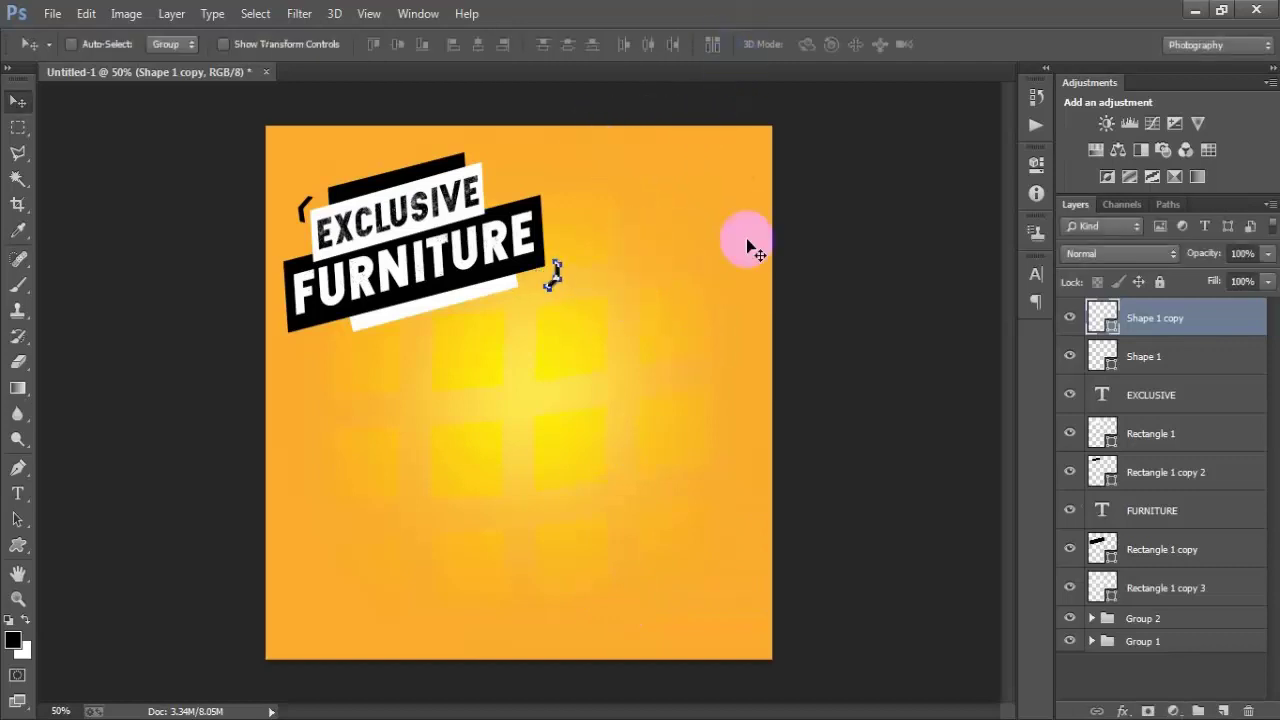
{"action": "left_click", "coordinate": [781, 300]}
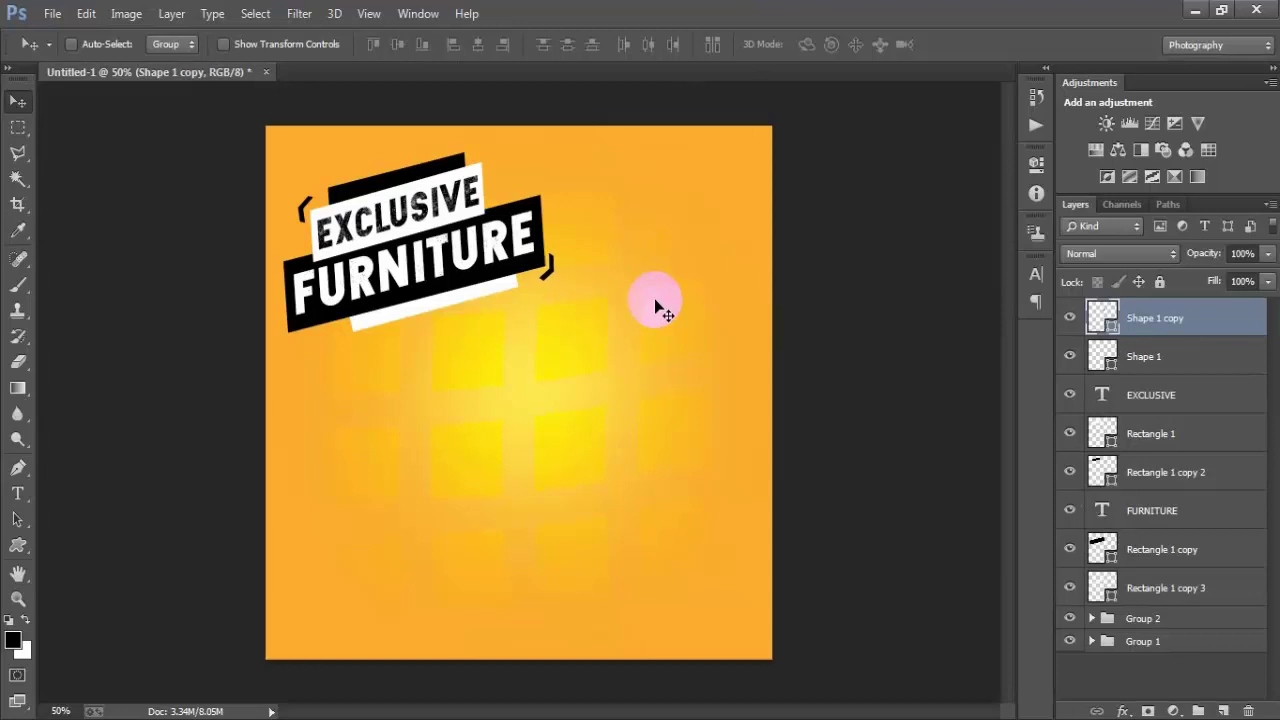
Step: Tilt the original Shape 1 chevron by 1.89°
{"action": "left_click", "coordinate": [1155, 364]}
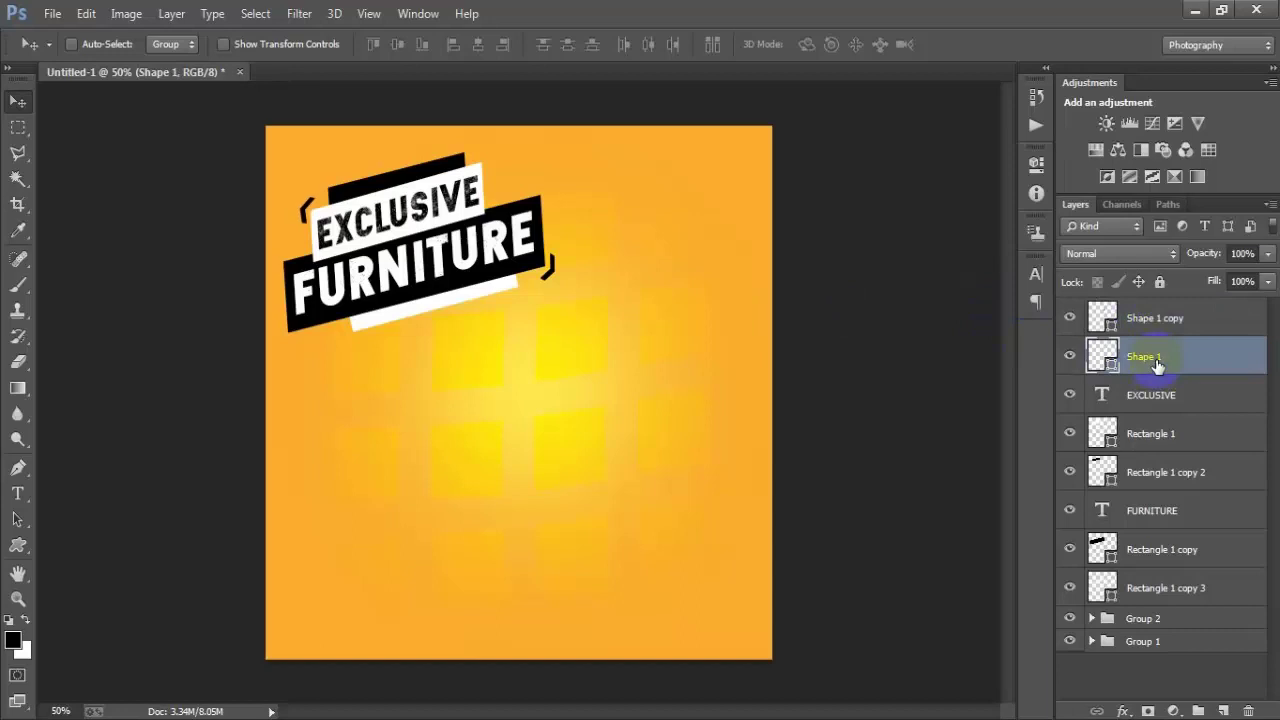
{"action": "key", "text": "ctrl+t"}
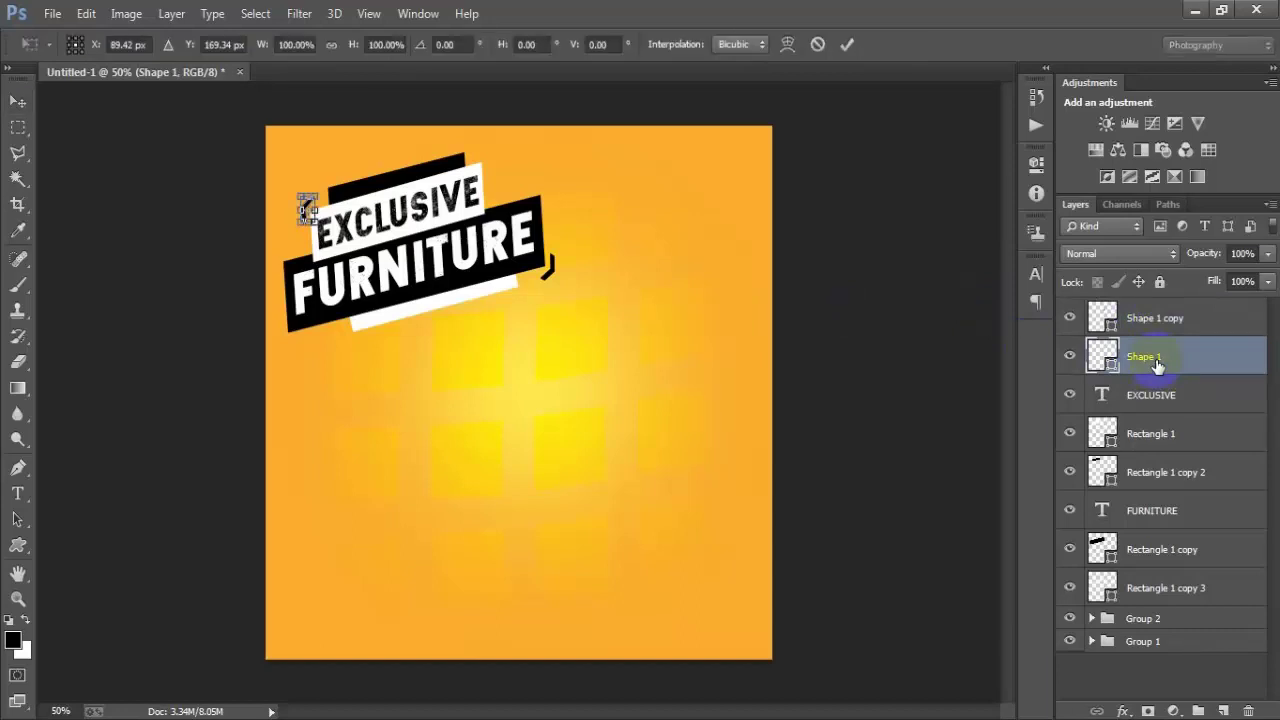
{"action": "left_click_drag", "start_coordinate": [371, 371], "coordinate": [716, 133]}
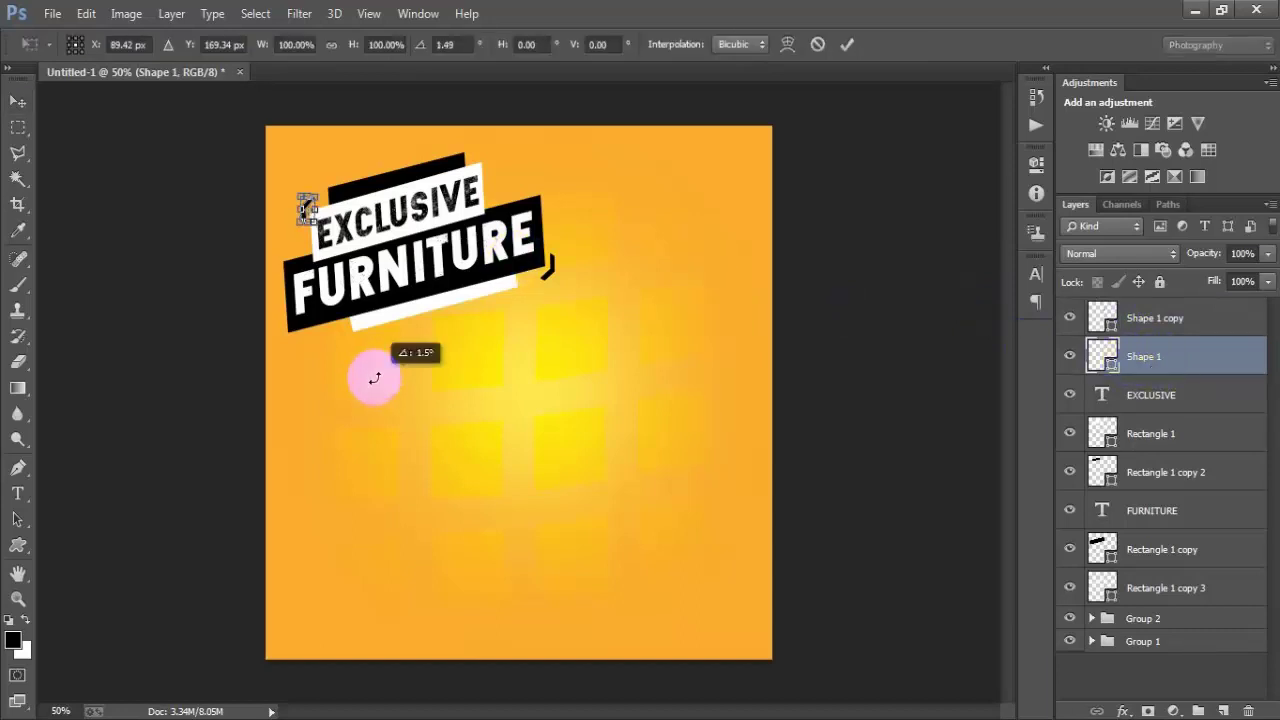
{"action": "left_click", "coordinate": [846, 44]}
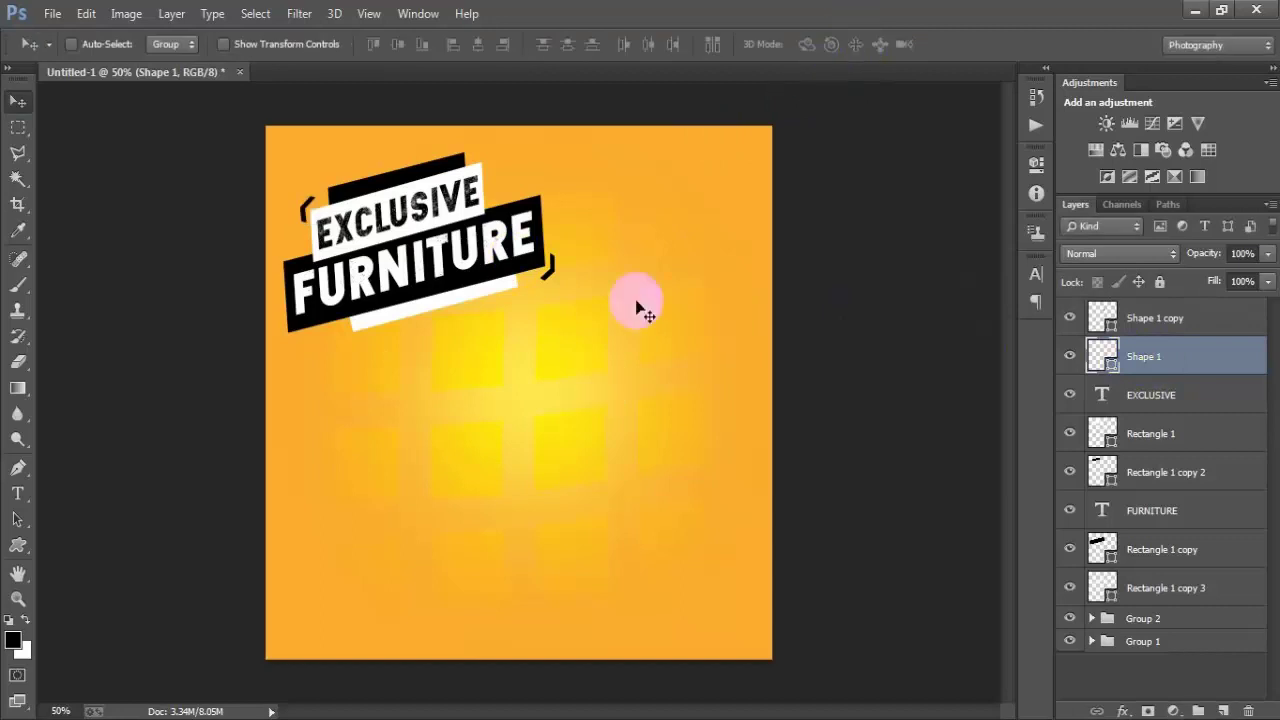
{"action": "left_click", "coordinate": [1175, 318]}
Step: Group Shape 1 copy through Rectangle 1 copy 3 as Group 3, scale it about 113%, tilt -8.25°
{"action": "left_click", "coordinate": [1174, 586], "text": "shift"}
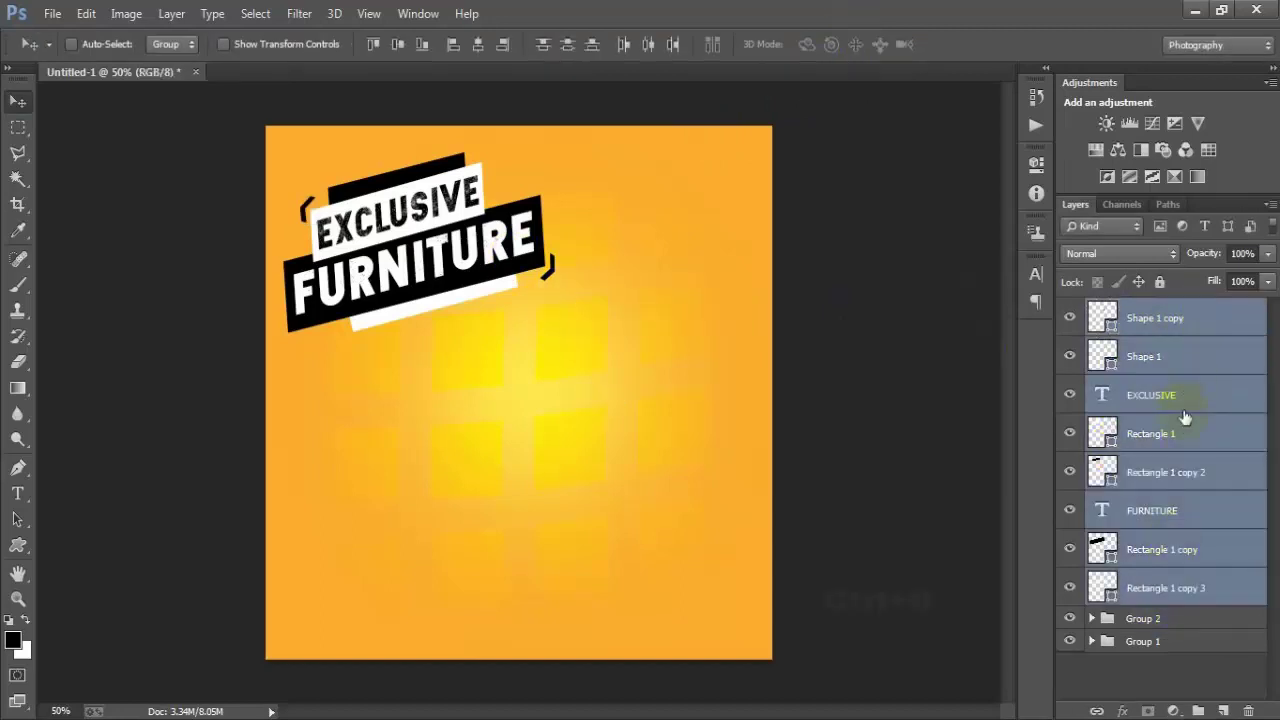
{"action": "key", "text": "ctrl+g"}
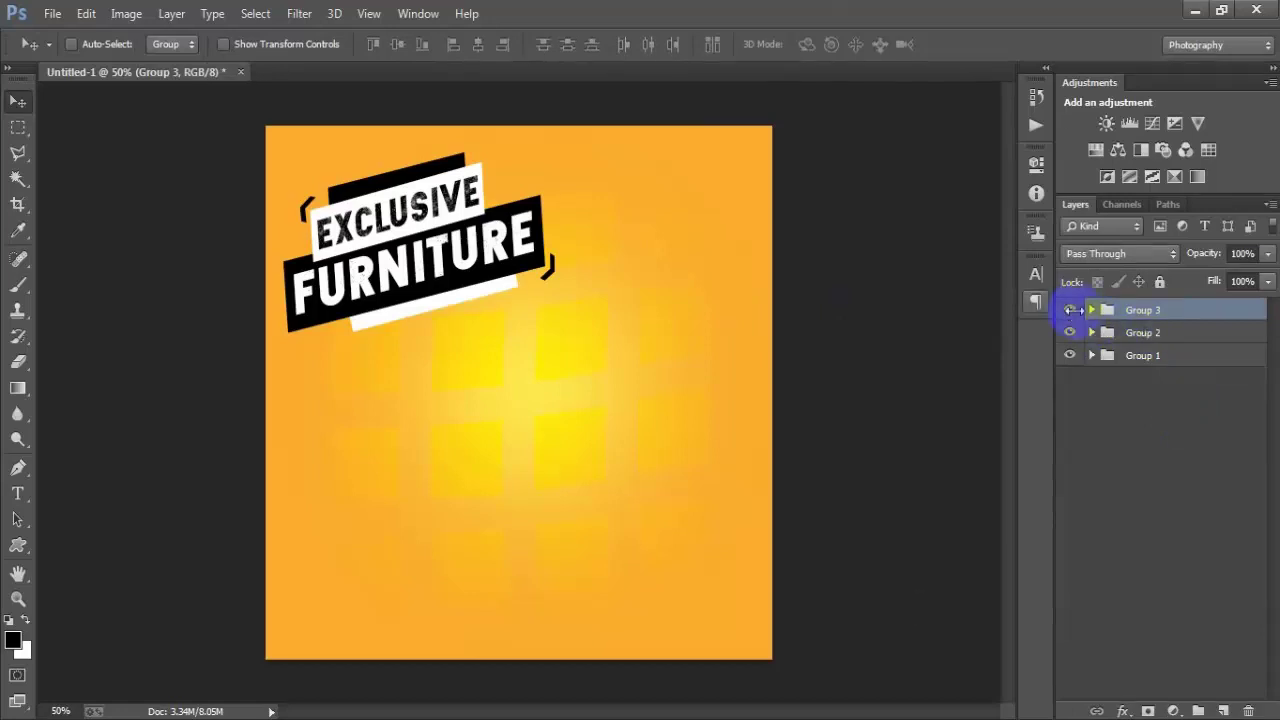
{"action": "key", "text": "ctrl+t"}
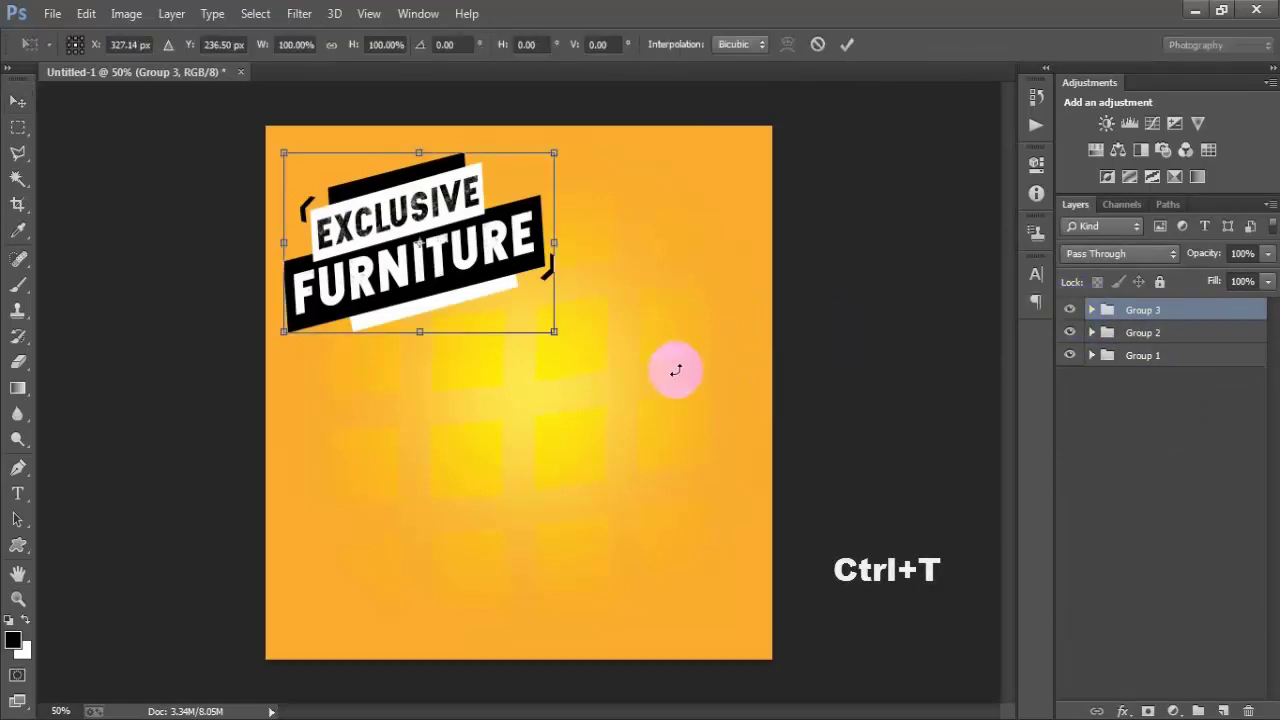
{"action": "left_click_drag", "start_coordinate": [554, 331], "coordinate": [629, 349]}
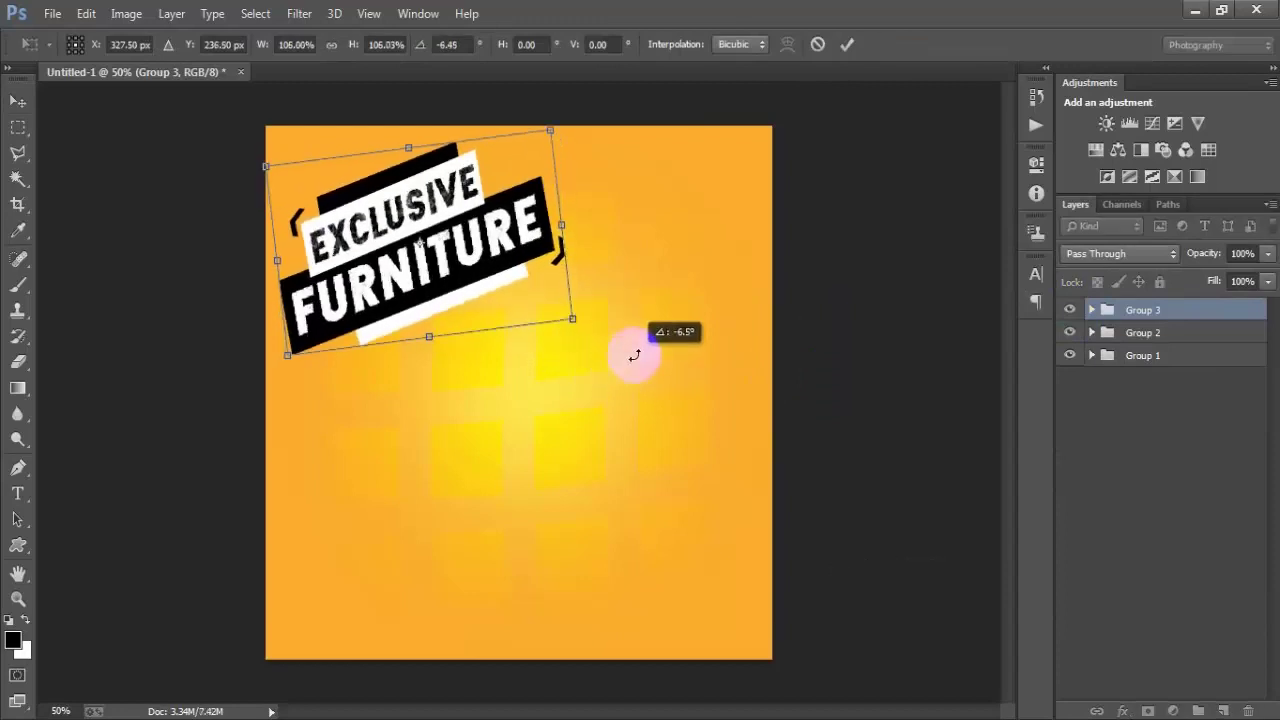
{"action": "left_click_drag", "start_coordinate": [574, 316], "coordinate": [592, 322]}
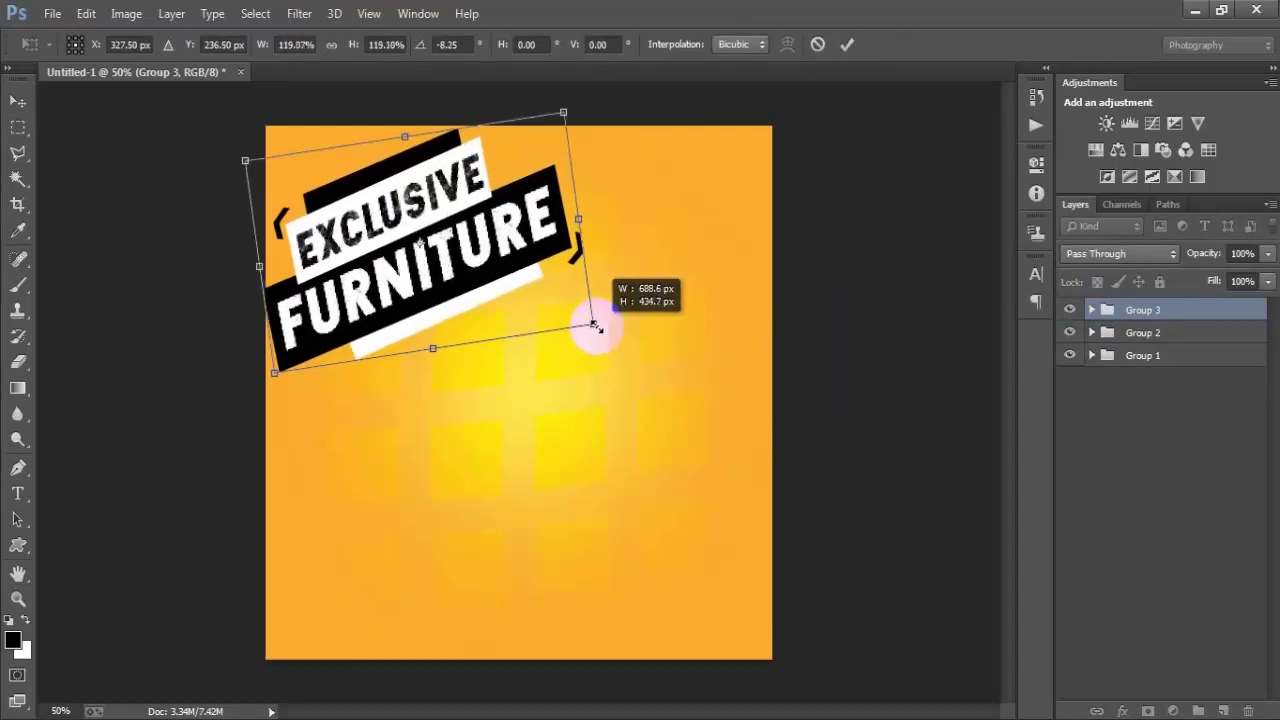
{"action": "mouse_move", "coordinate": [473, 268]}
{"action": "left_mouse_down"}
{"action": "mouse_move", "coordinate": [494, 281]}
{"action": "mouse_move", "coordinate": [477, 272]}
{"action": "left_mouse_up"}
{"action": "left_click_drag", "start_coordinate": [597, 328], "coordinate": [589, 323]}
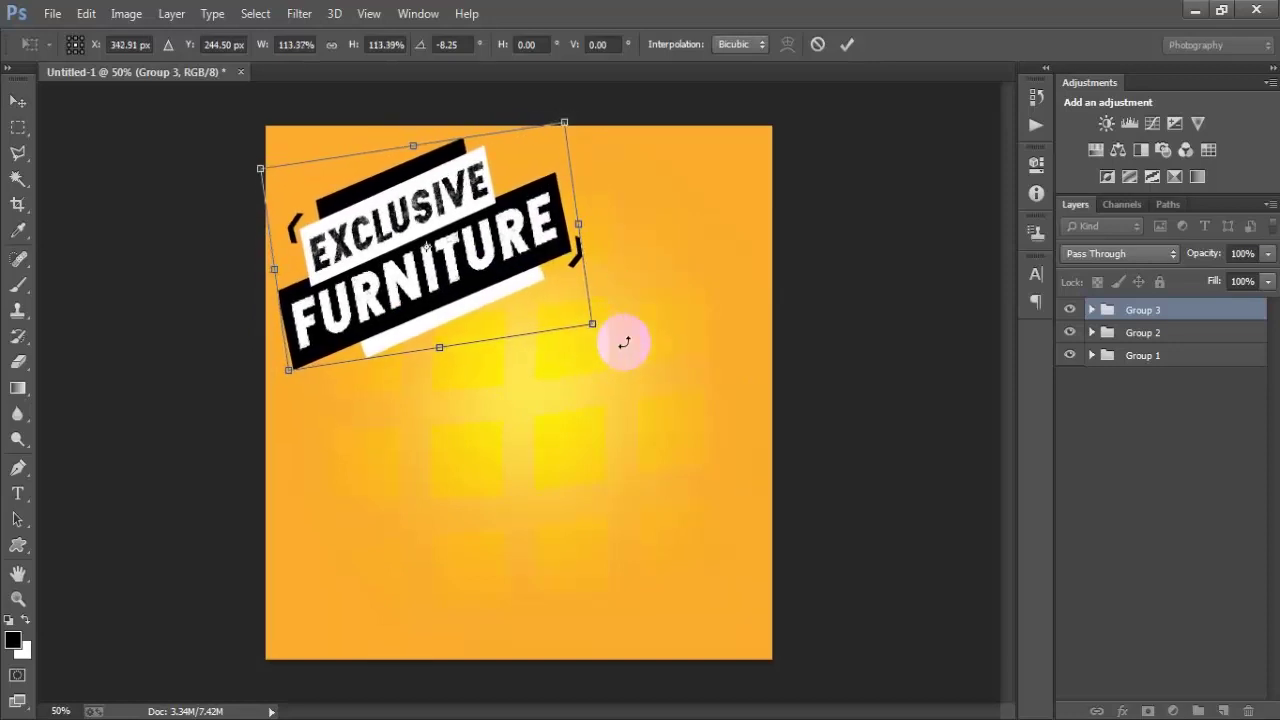
{"action": "key", "text": "Return"}
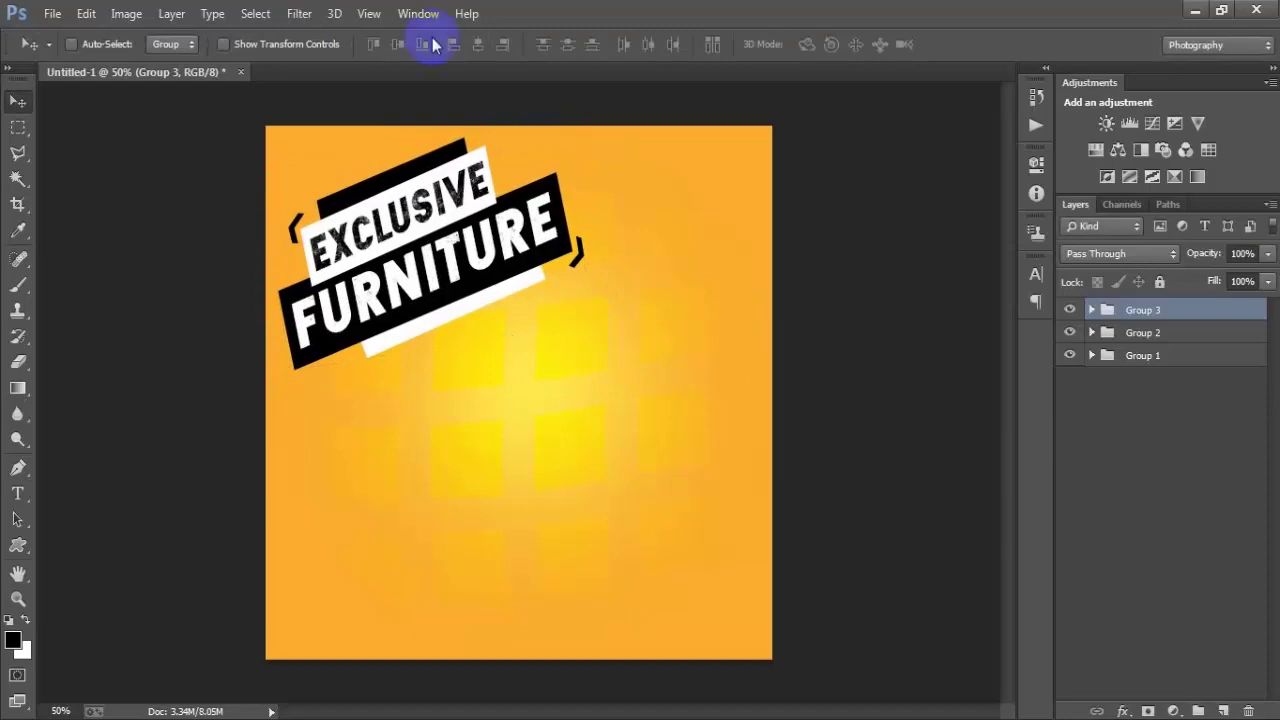
Step: Place the Chair image as a linked file and shrink it to fit below the banner
{"action": "left_click", "coordinate": [53, 14]}
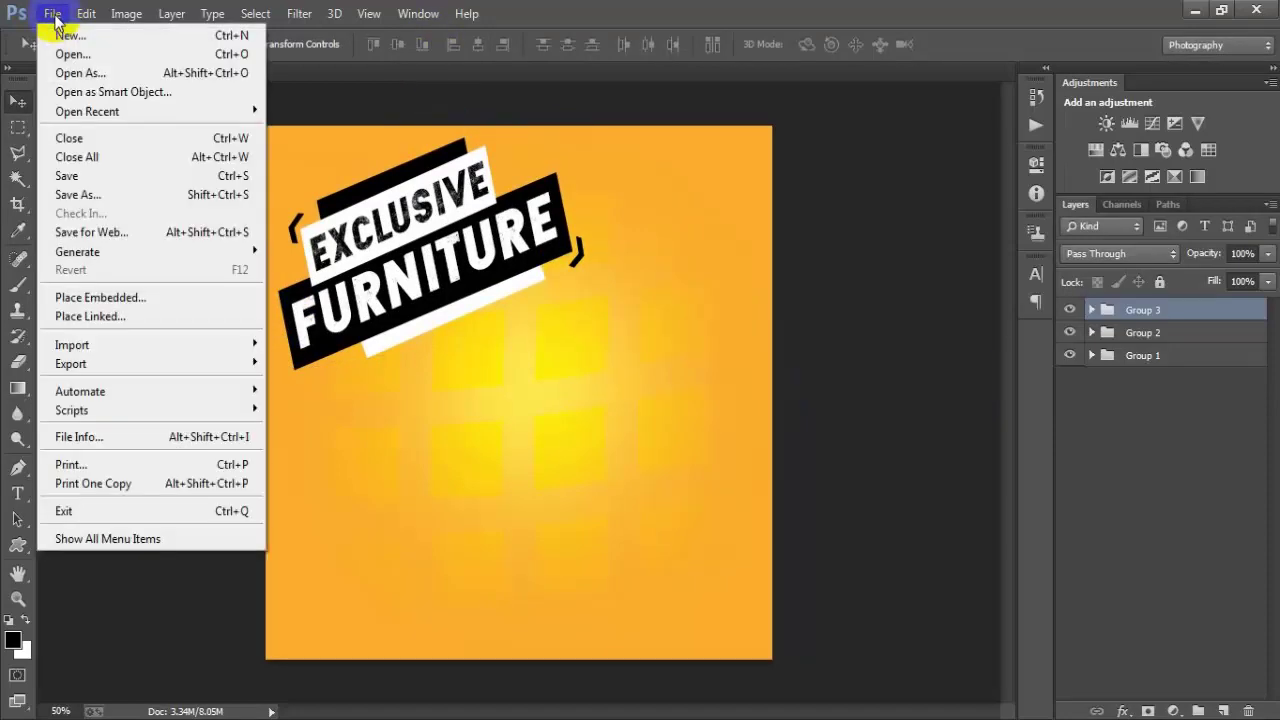
{"action": "left_click", "coordinate": [152, 318]}
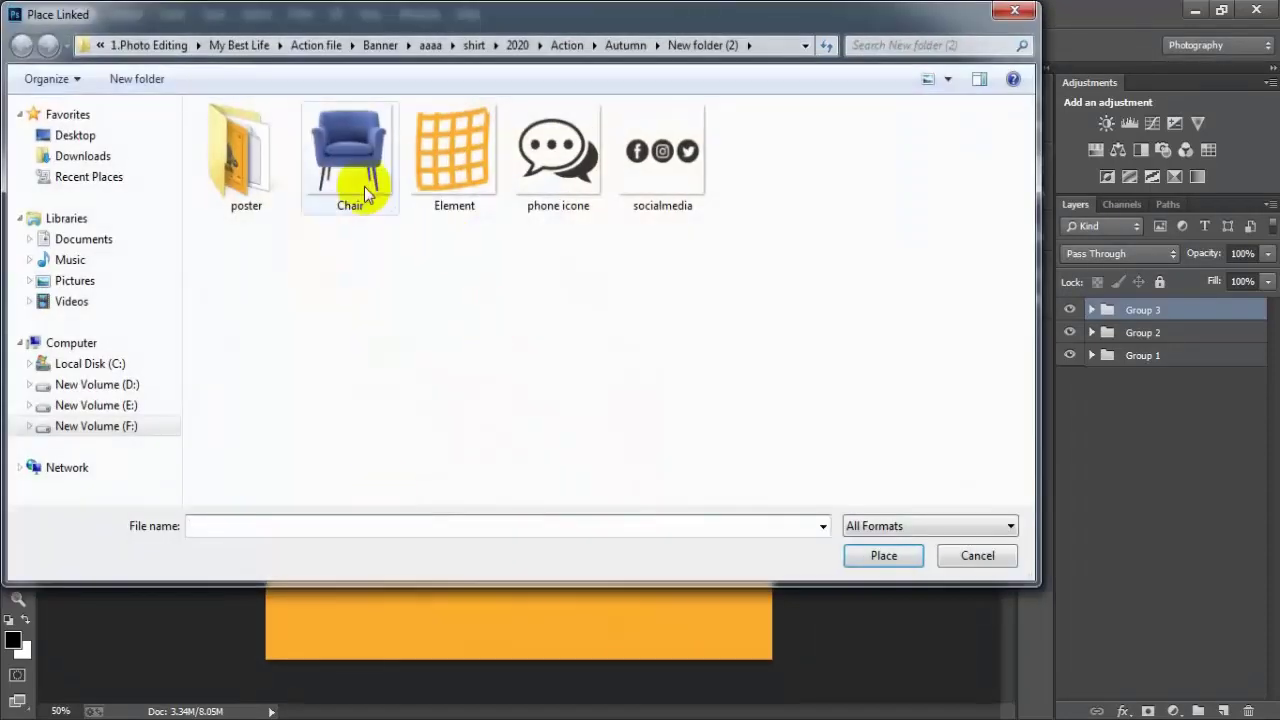
{"action": "left_click", "coordinate": [350, 160]}
{"action": "left_click", "coordinate": [881, 556]}
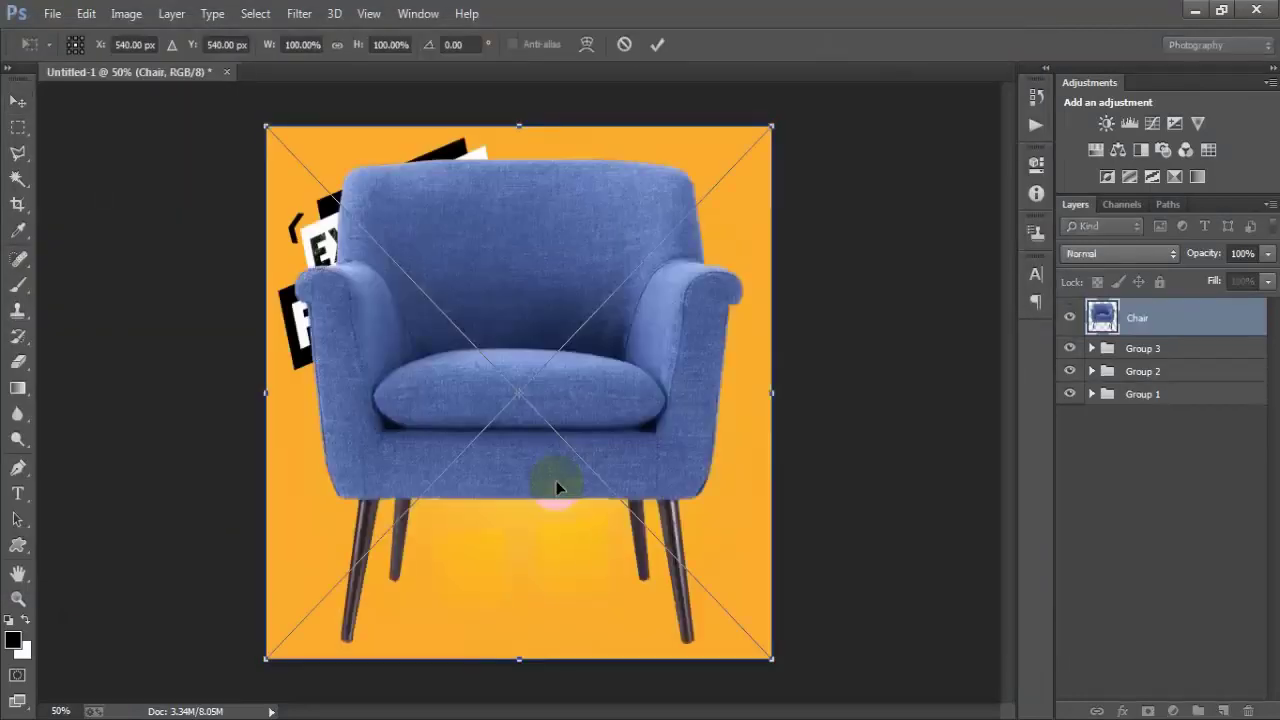
{"action": "mouse_move", "coordinate": [768, 658]}
{"action": "left_mouse_down"}
{"action": "mouse_move", "coordinate": [730, 595]}
{"action": "mouse_move", "coordinate": [676, 617]}
{"action": "mouse_move", "coordinate": [676, 593]}
{"action": "left_mouse_up"}
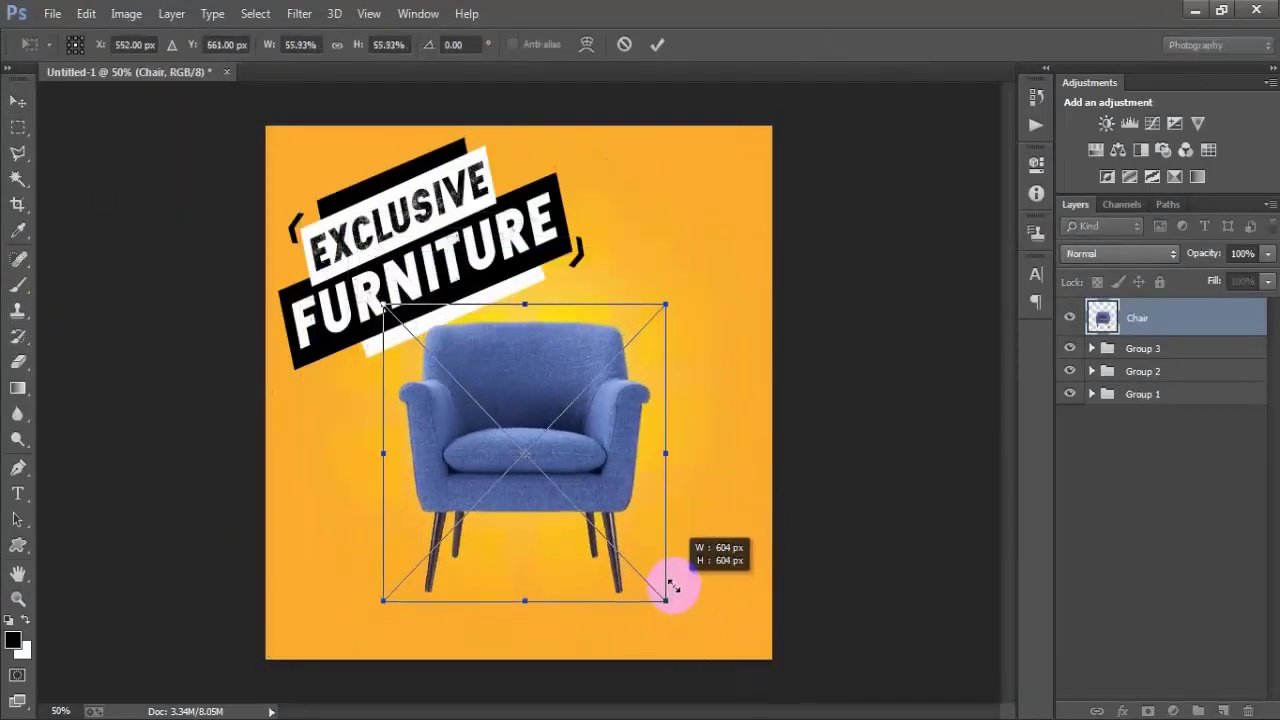
{"action": "left_click", "coordinate": [657, 44]}
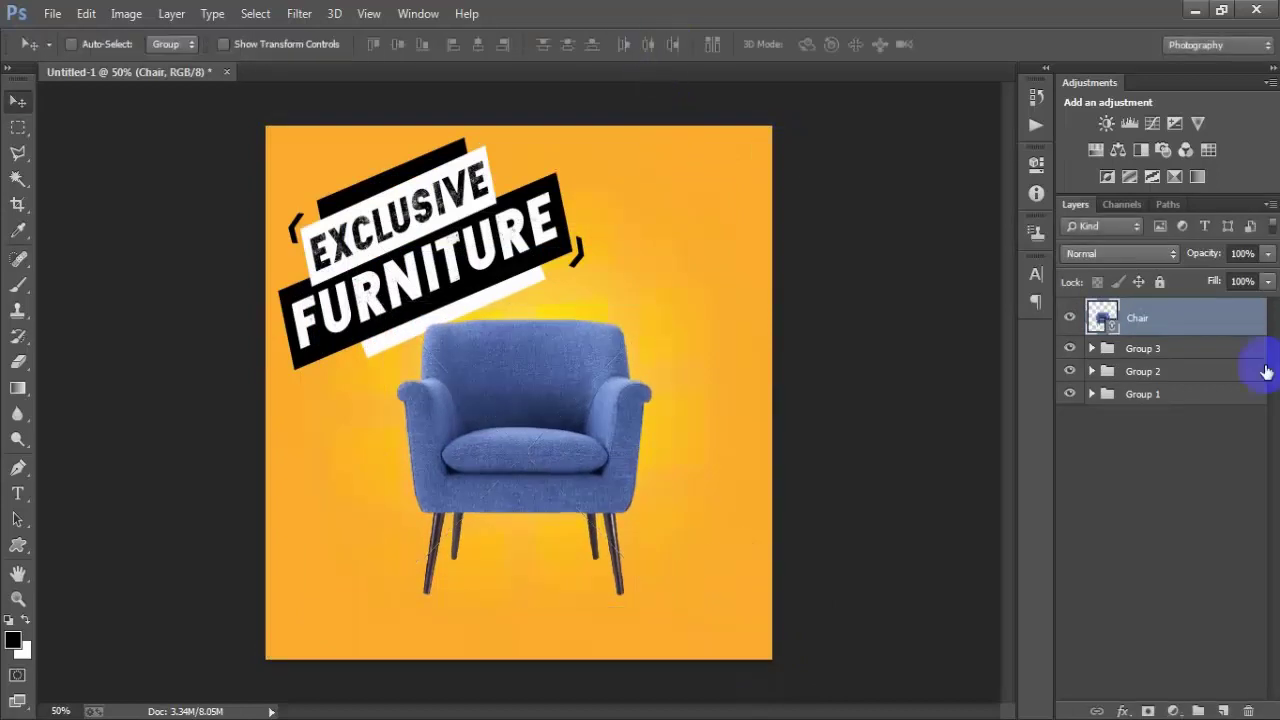
Step: Nudge Group 3 two steps up and two steps left
{"action": "left_click", "coordinate": [1170, 350]}
{"action": "key", "text": "Up"}
{"action": "key", "text": "Up"}
{"action": "key", "text": "Up"}
{"action": "key", "text": "Up"}
{"action": "key", "text": "Up"}
{"action": "key", "text": "Up"}
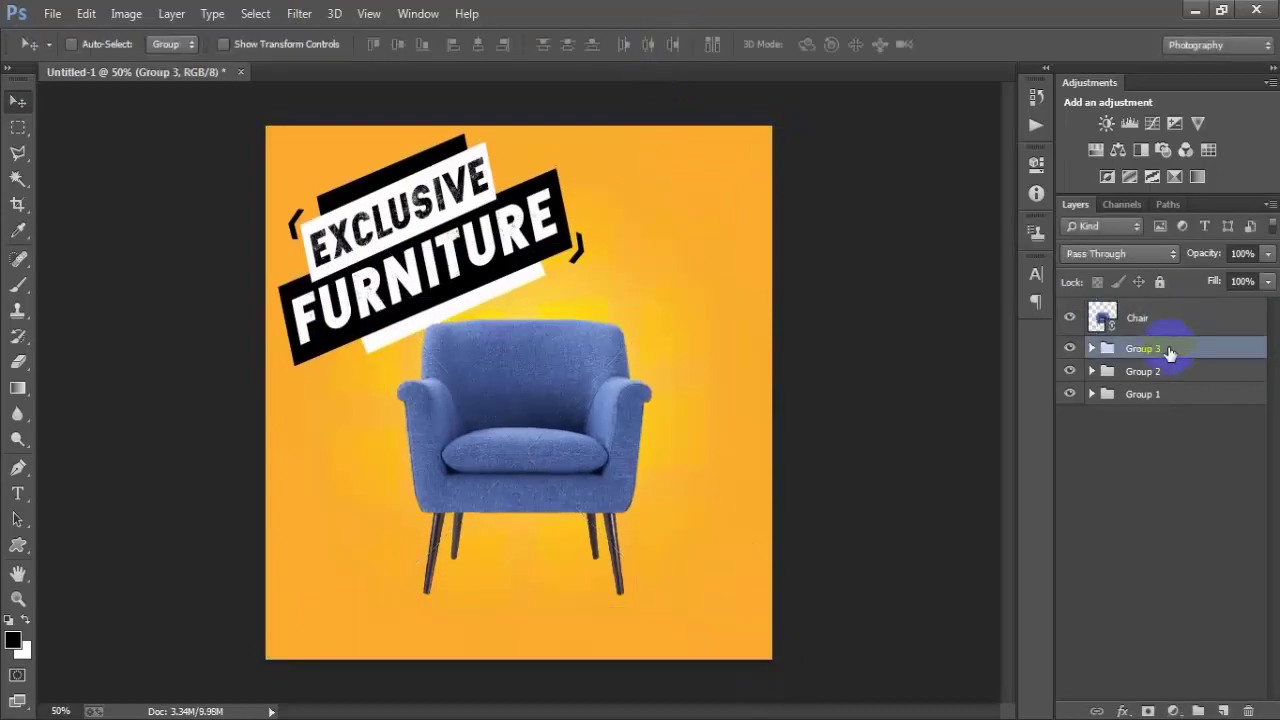
{"action": "key", "text": "Up"}
{"action": "key", "text": "Up"}
{"action": "key", "text": "Up"}
{"action": "key", "text": "Up"}
{"action": "key", "text": "Up"}
{"action": "key", "text": "Up"}
{"action": "key", "text": "Left"}
{"action": "key", "text": "Left"}
{"action": "key", "text": "Left"}
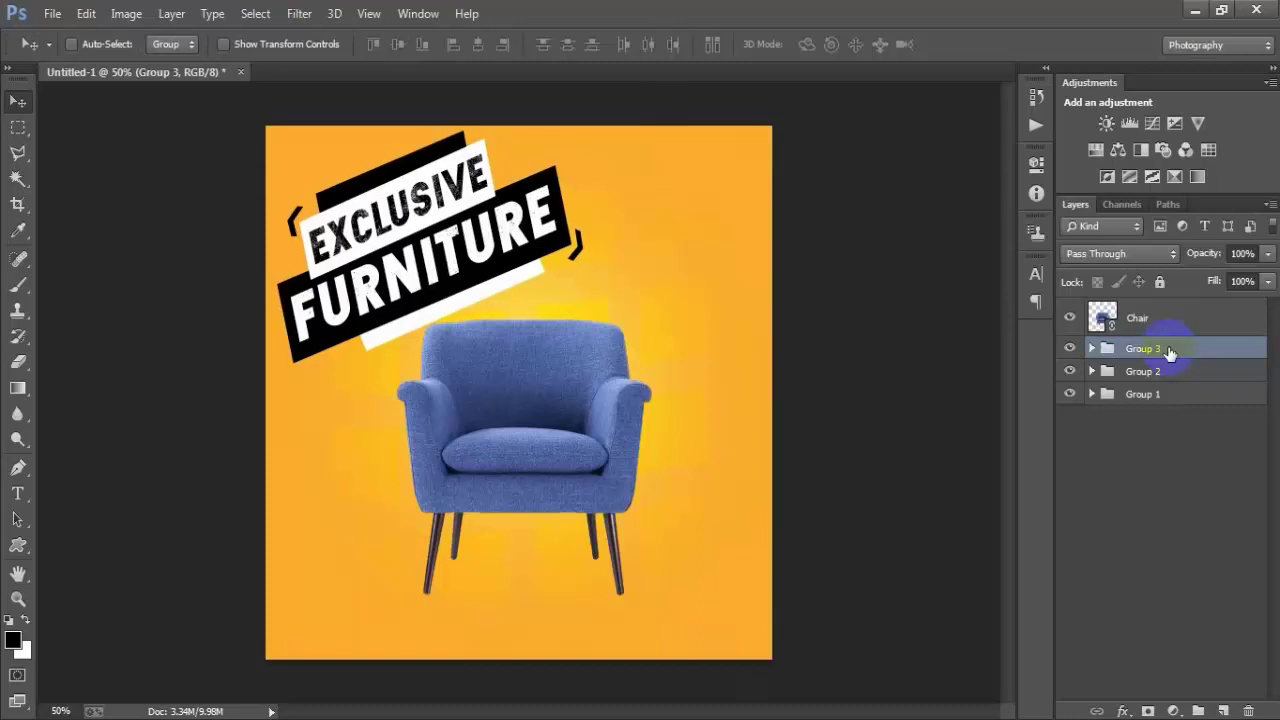
{"action": "key", "text": "Left"}
{"action": "key", "text": "Left"}
{"action": "key", "text": "Left"}
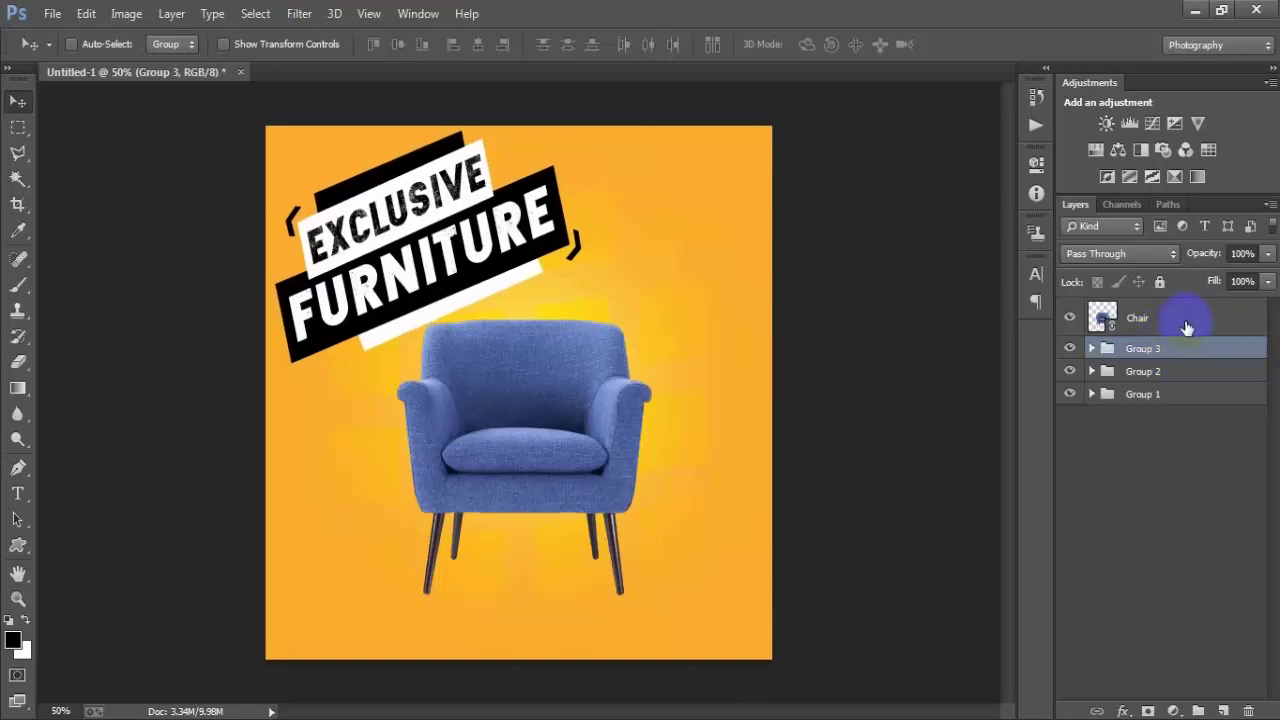
Step: Shrink the chair slightly more and nudge it a little left
{"action": "left_click", "coordinate": [1186, 326]}
{"action": "key", "text": "ctrl+t"}
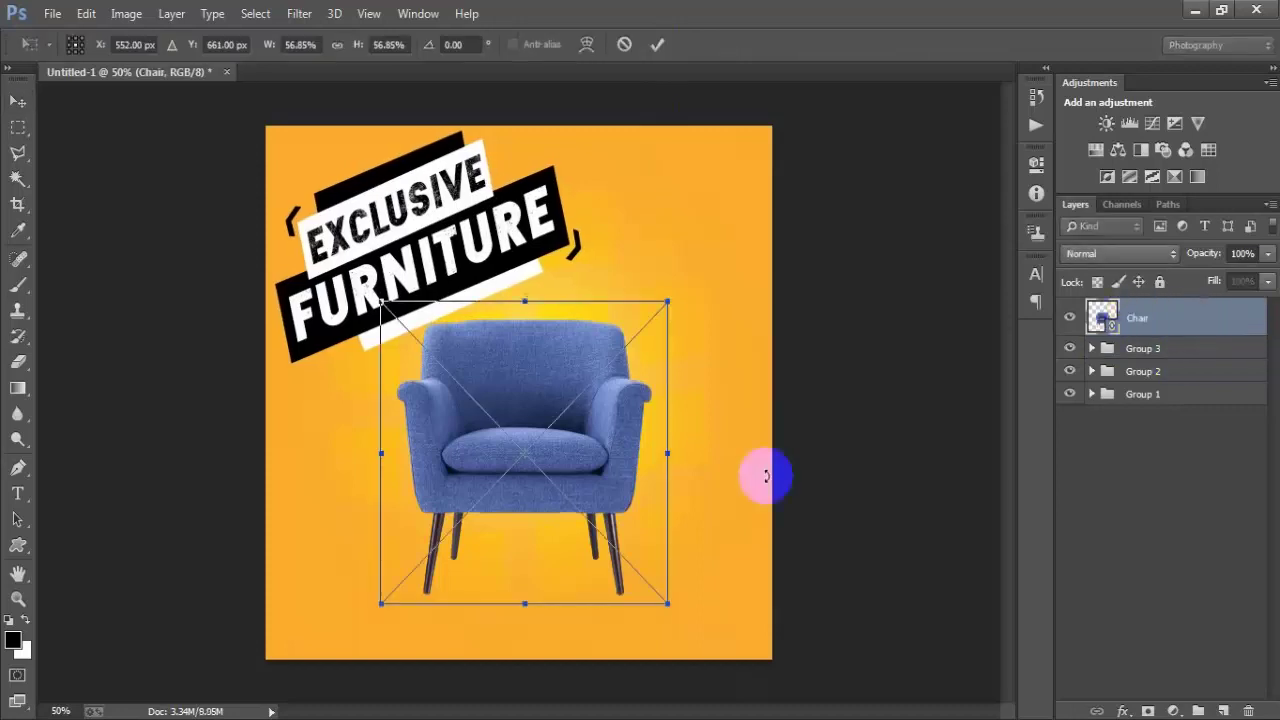
{"action": "left_click_drag", "start_coordinate": [665, 603], "coordinate": [660, 595]}
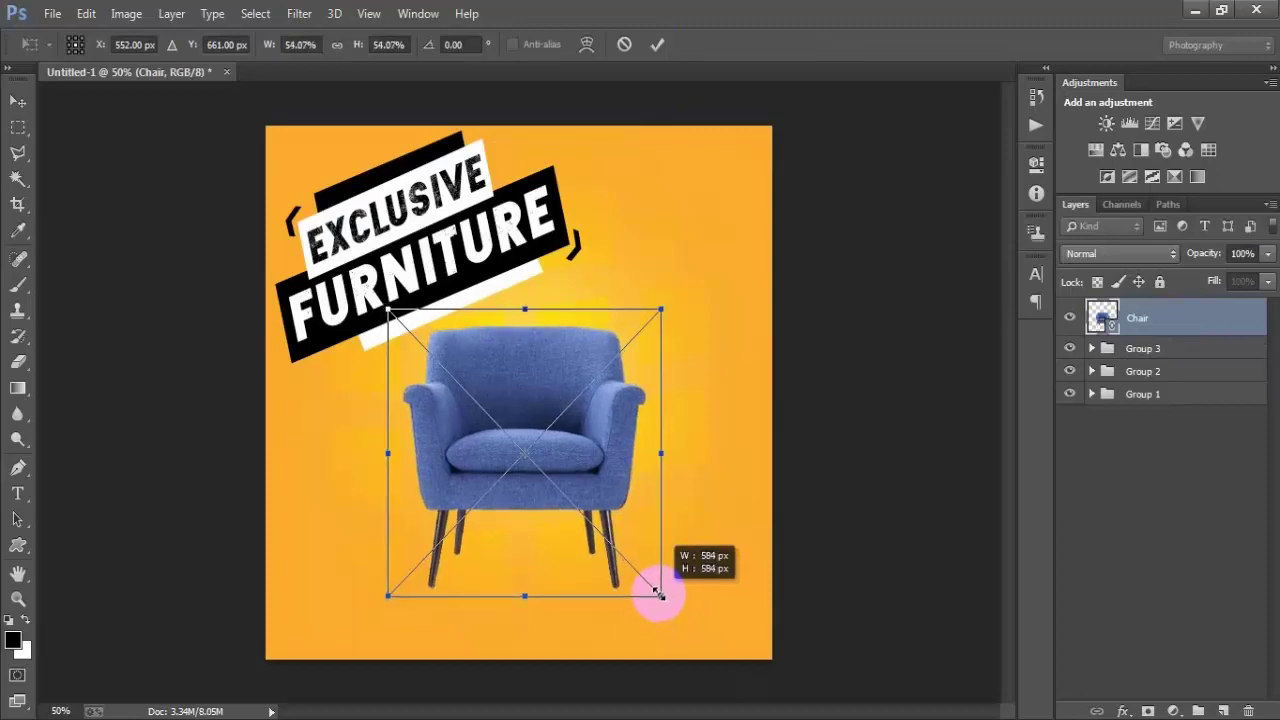
{"action": "left_click", "coordinate": [658, 45]}
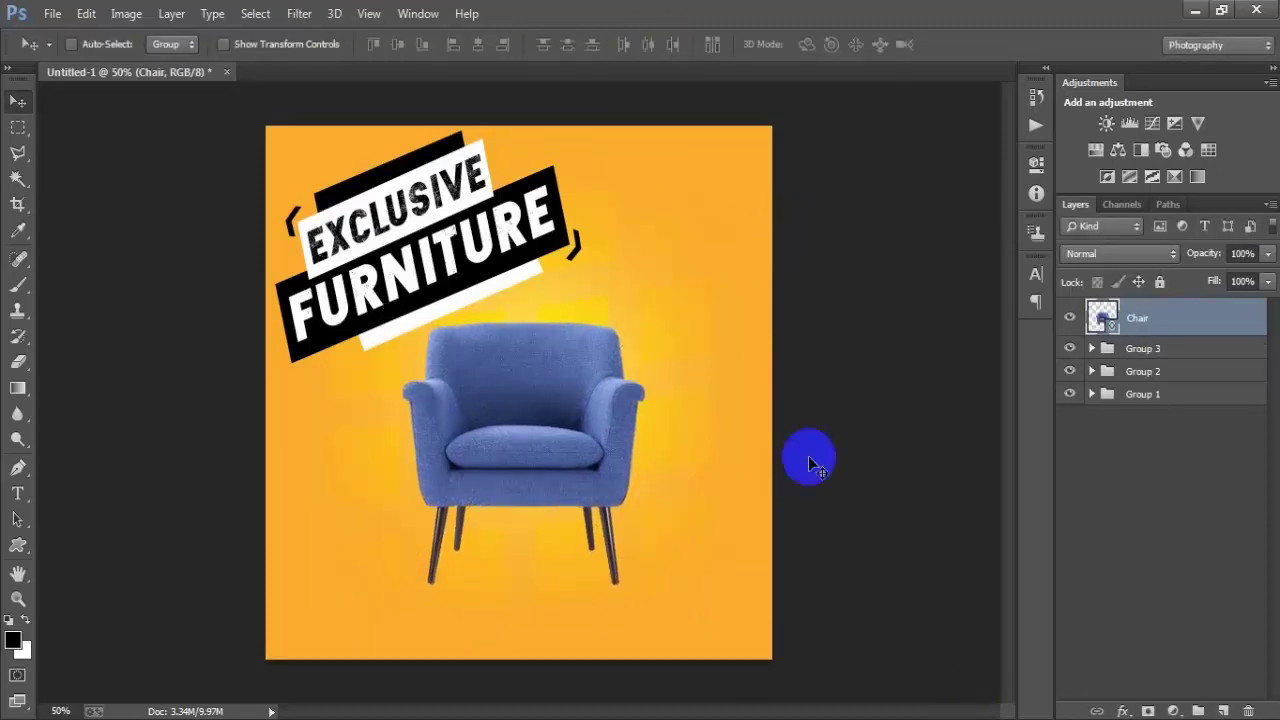
{"action": "key", "text": "Left"}
{"action": "key", "text": "Left"}
{"action": "key", "text": "Left"}
{"action": "key", "text": "Left"}
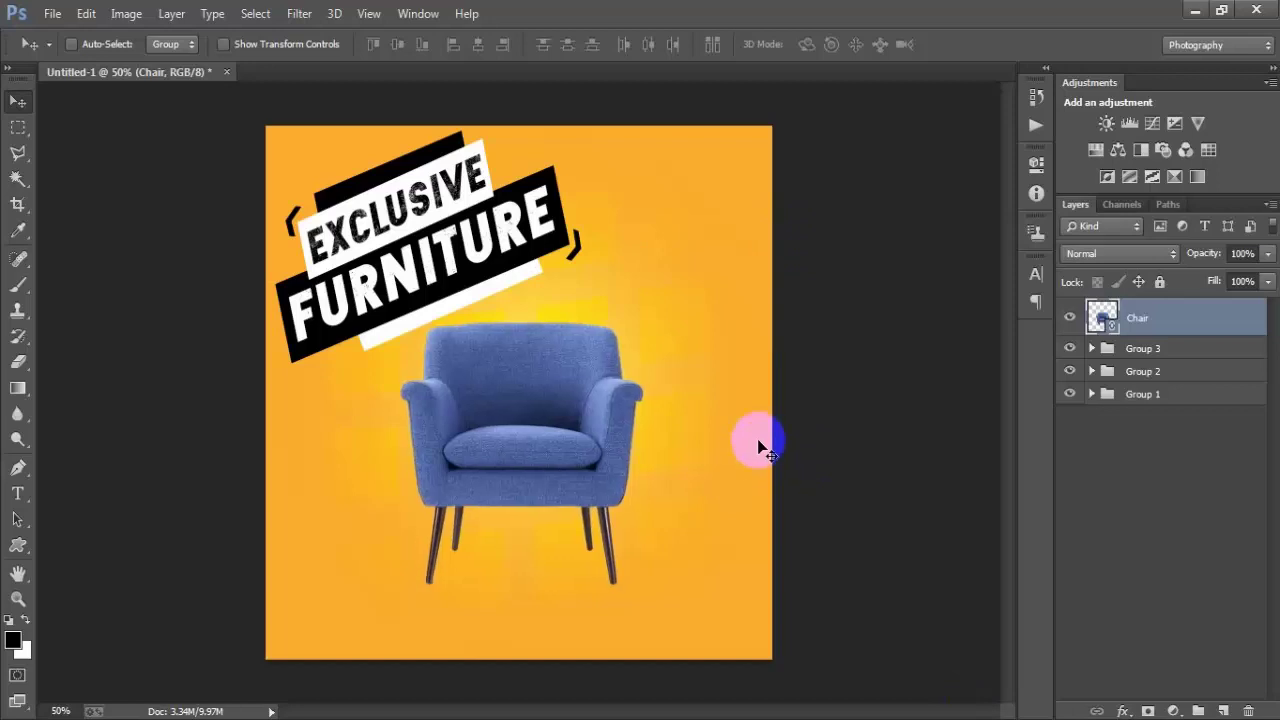
Step: Rasterize the Chair layer and add a new empty layer
{"action": "right_click", "coordinate": [1155, 320]}
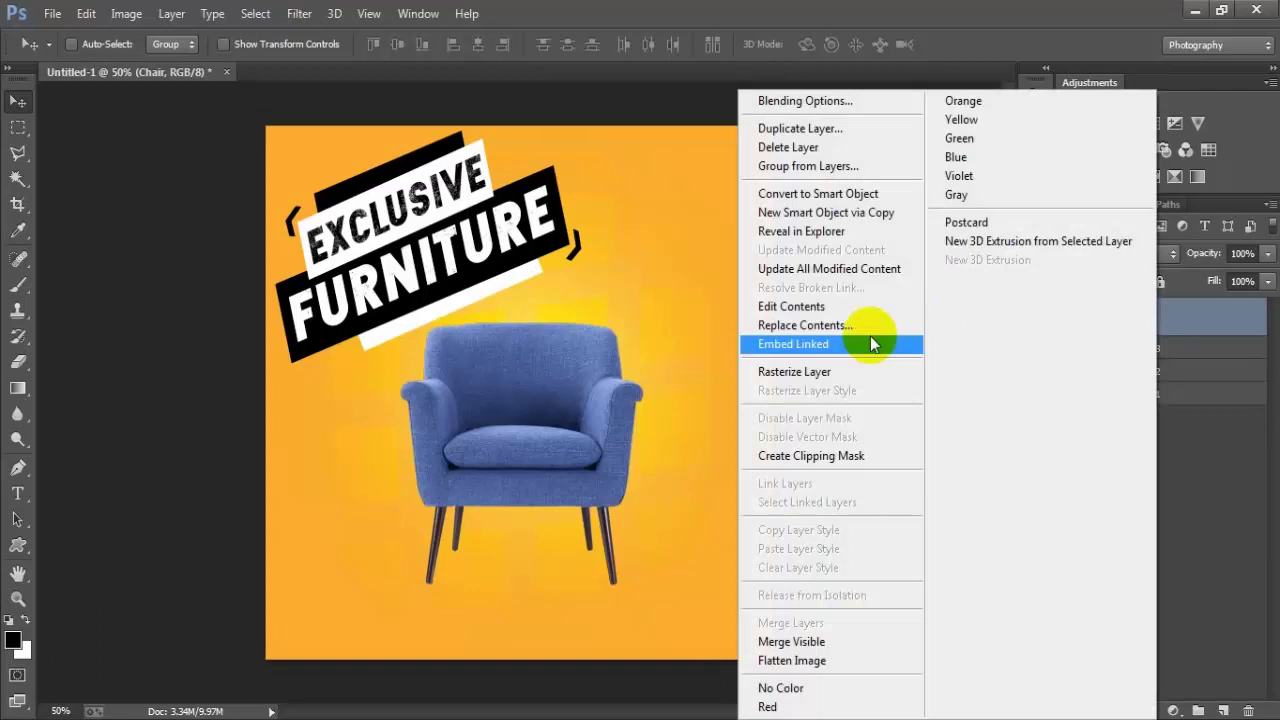
{"action": "left_click", "coordinate": [820, 378]}
{"action": "left_click", "coordinate": [1094, 351]}
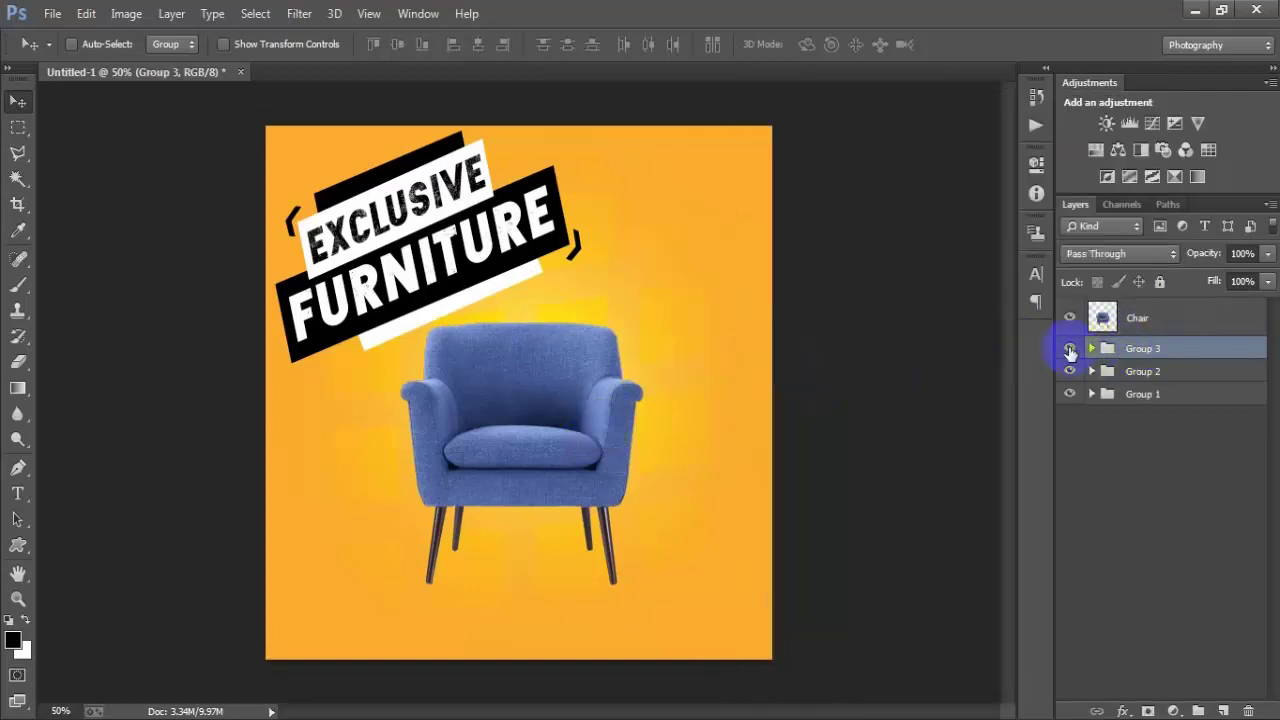
{"action": "left_click", "coordinate": [1070, 348]}
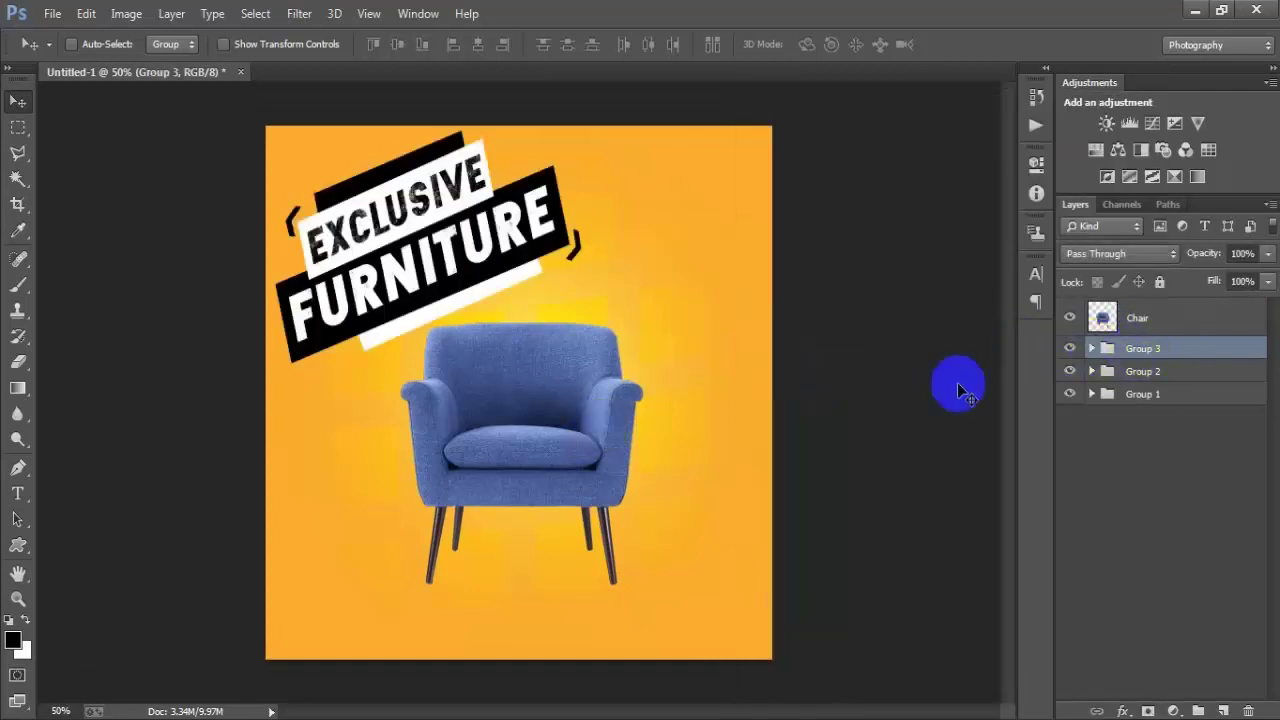
{"action": "left_click", "coordinate": [1224, 710]}
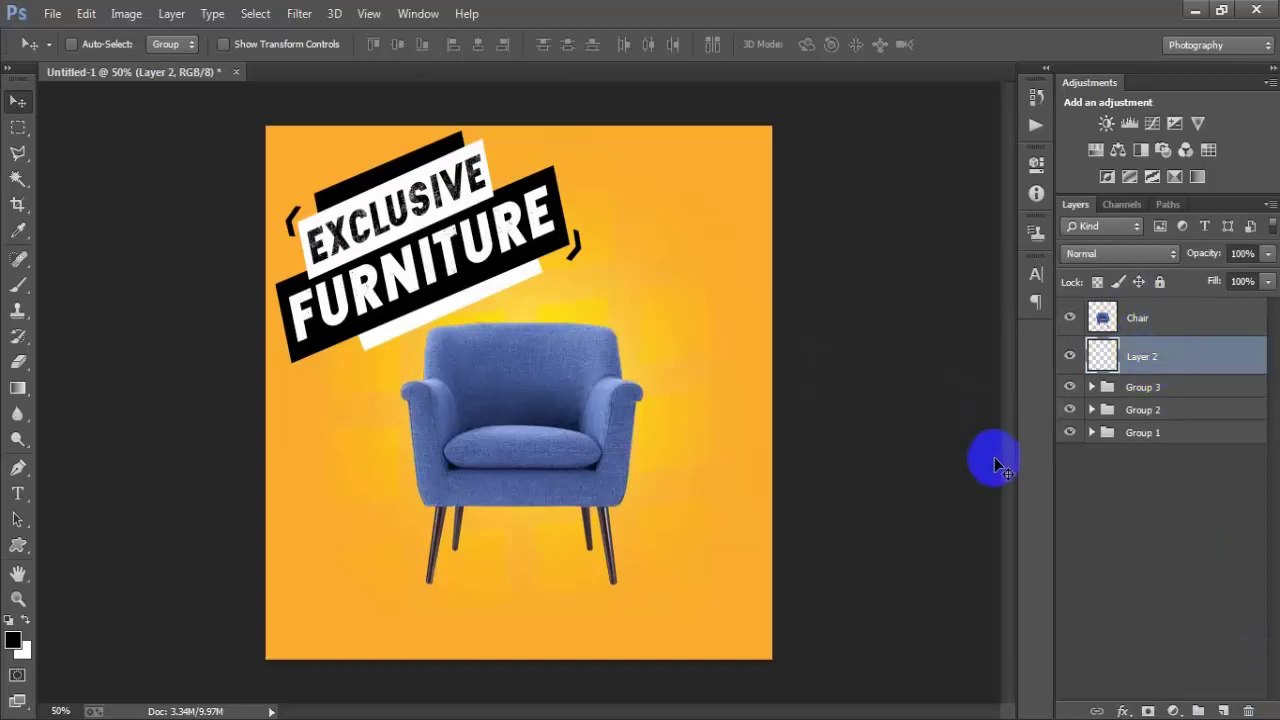
Step: Paint a black dot near the chair leg with a hard round 45 px brush
{"action": "left_click", "coordinate": [18, 285]}
{"action": "left_click", "coordinate": [86, 278]}
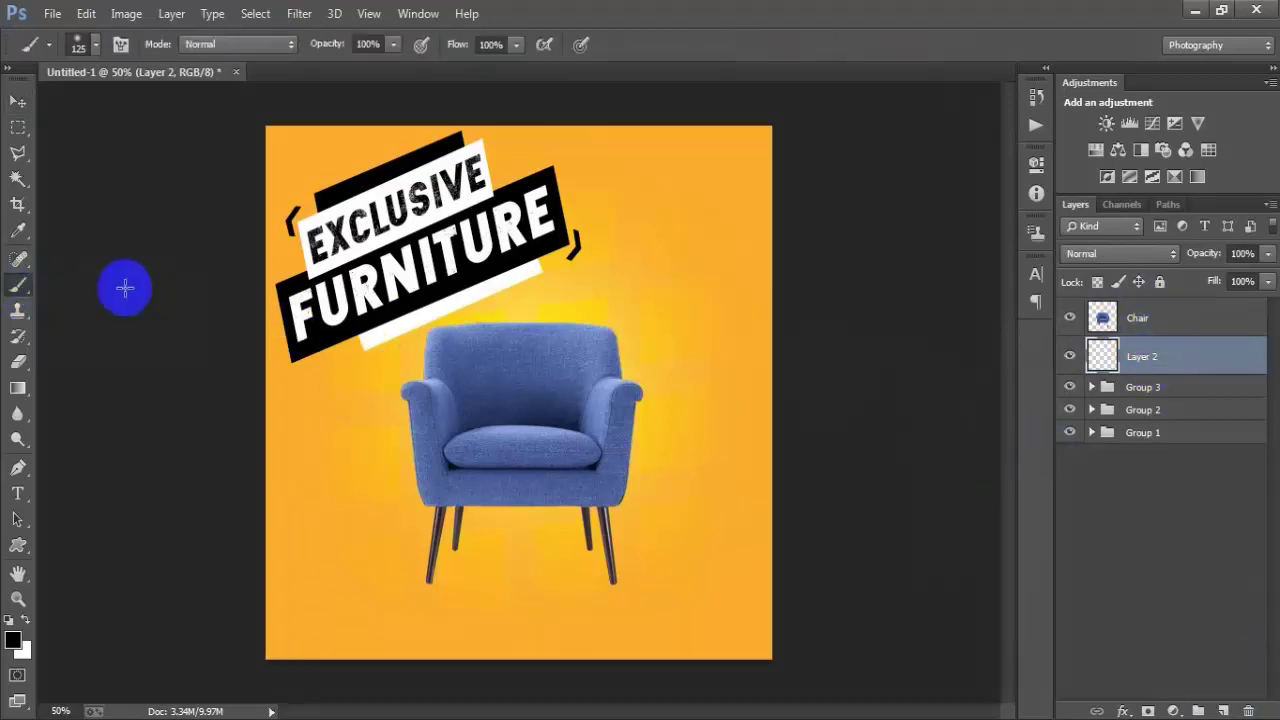
{"action": "right_click", "coordinate": [652, 228]}
{"action": "left_click", "coordinate": [724, 368]}
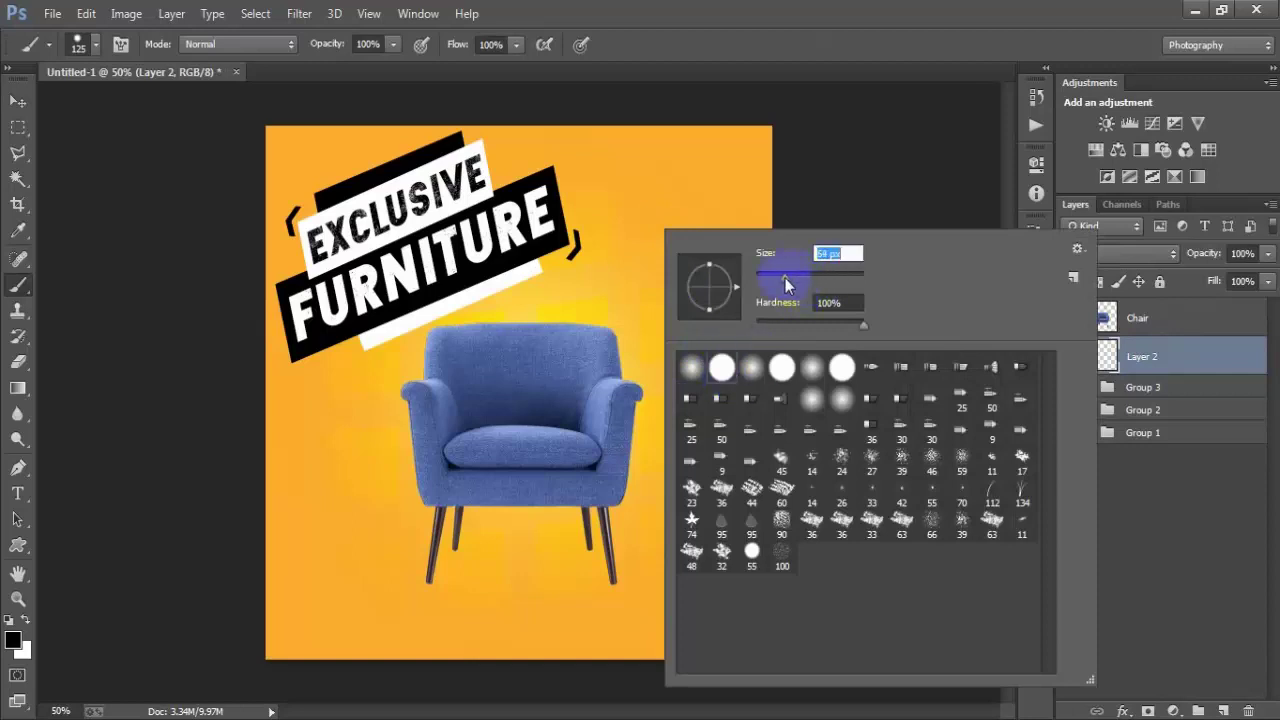
{"action": "left_click_drag", "start_coordinate": [780, 278], "coordinate": [794, 214]}
{"action": "key", "text": "Return"}
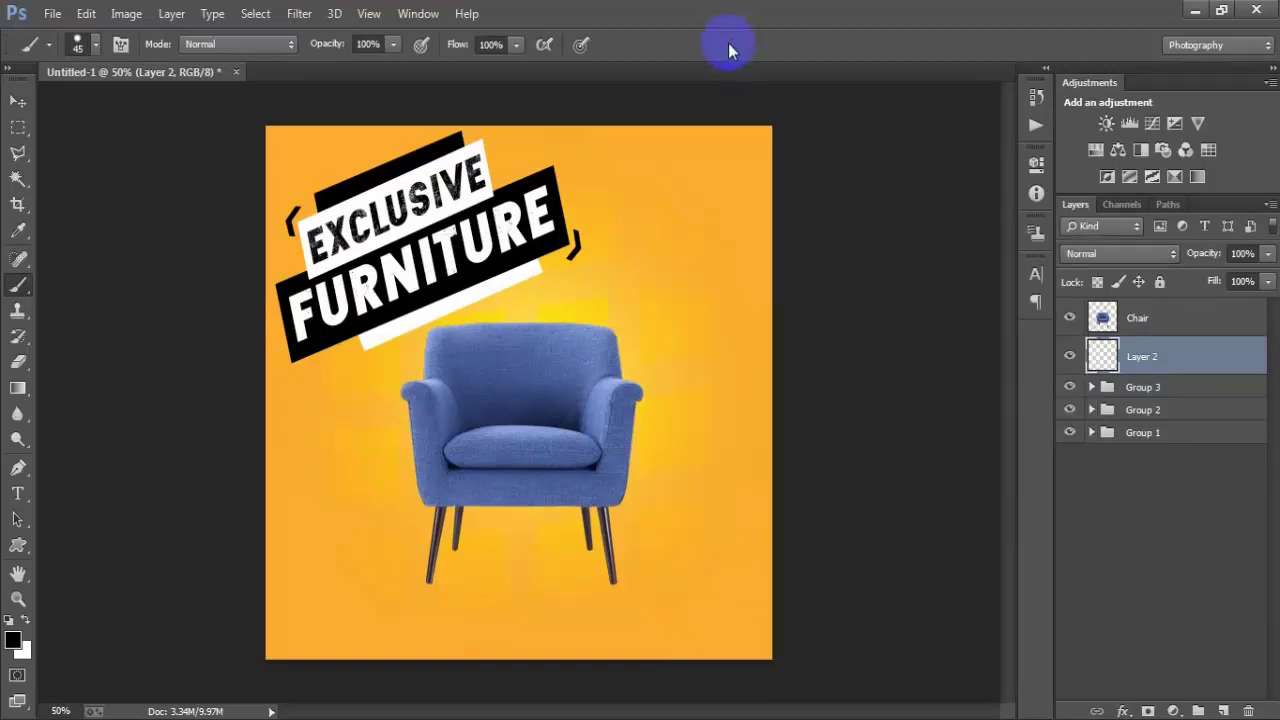
{"action": "left_click", "coordinate": [449, 579]}
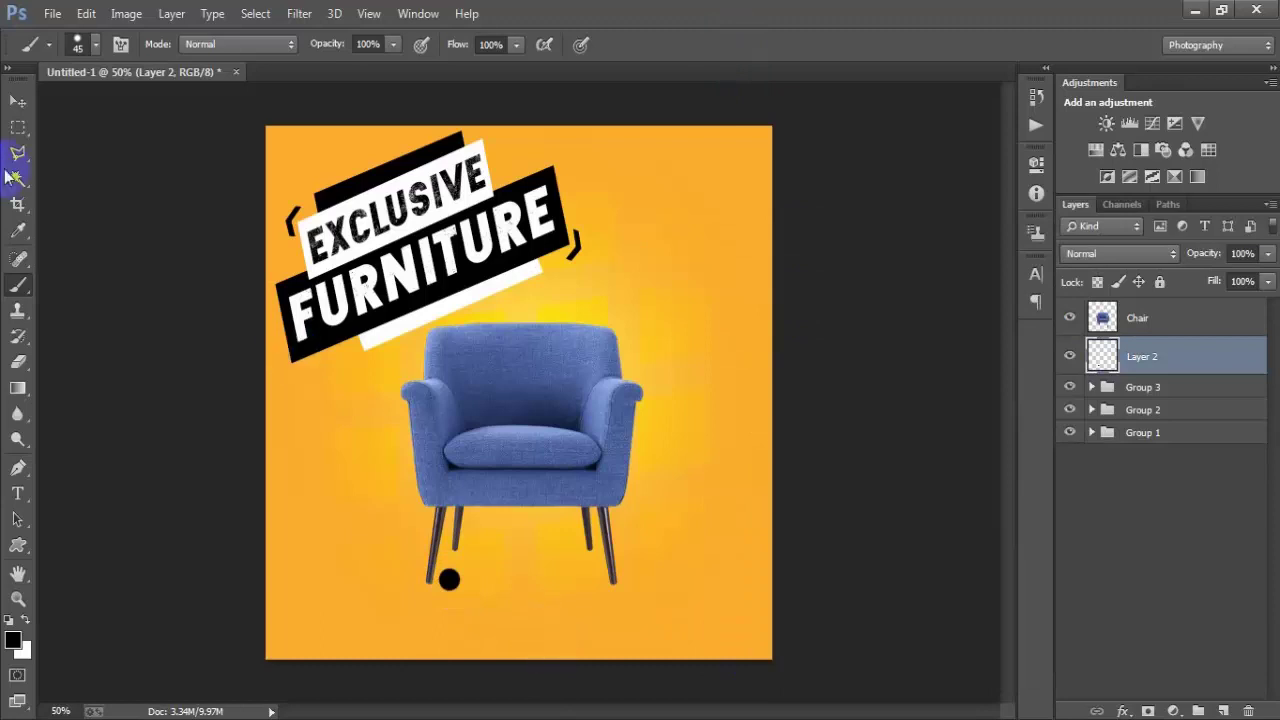
Step: Squash the dot into a flat oval tilted about -15° under the left front leg
{"action": "left_click", "coordinate": [18, 101]}
{"action": "key", "text": "ctrl+t"}
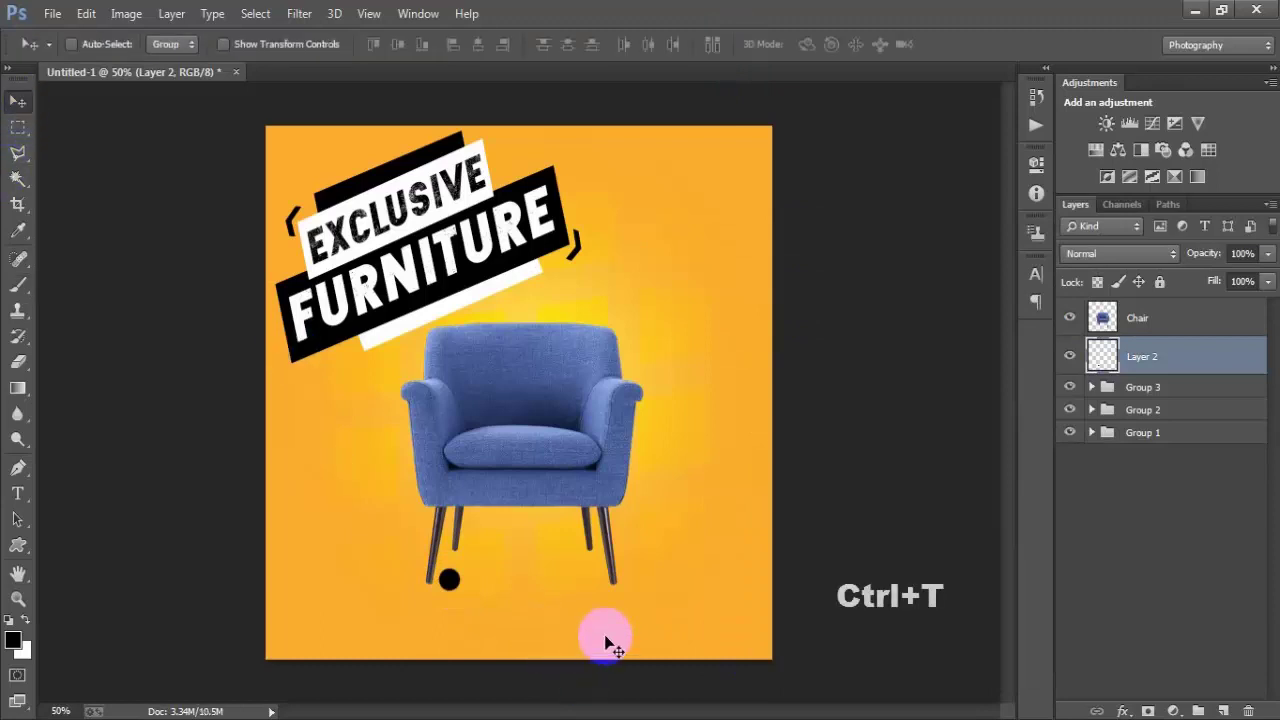
{"action": "left_click_drag", "start_coordinate": [449, 592], "coordinate": [449, 582]}
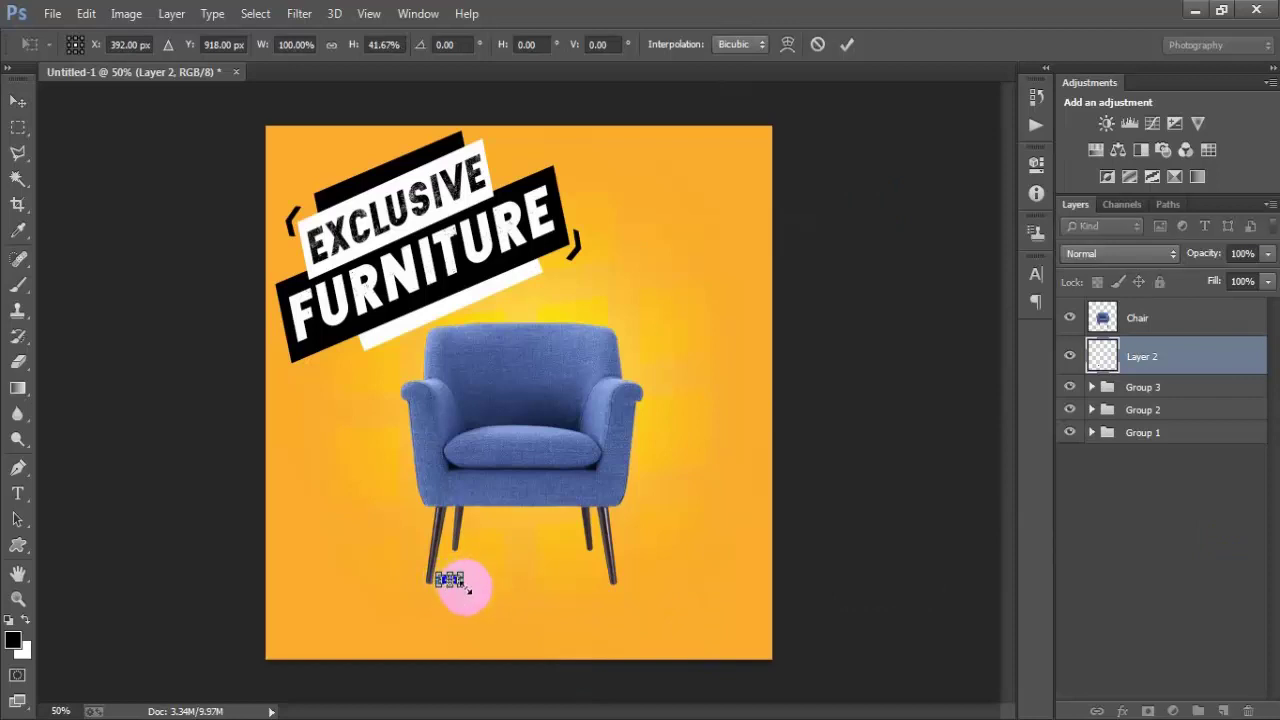
{"action": "left_click_drag", "start_coordinate": [474, 594], "coordinate": [483, 590]}
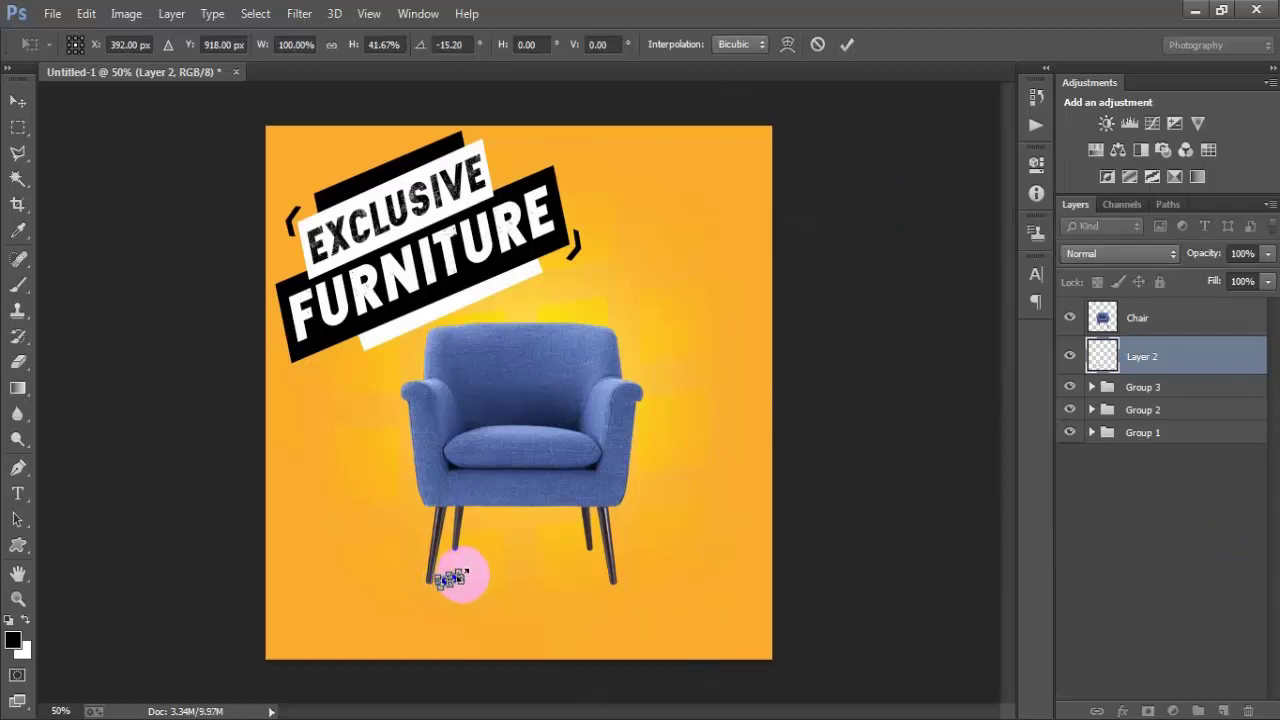
{"action": "left_click", "coordinate": [847, 44]}
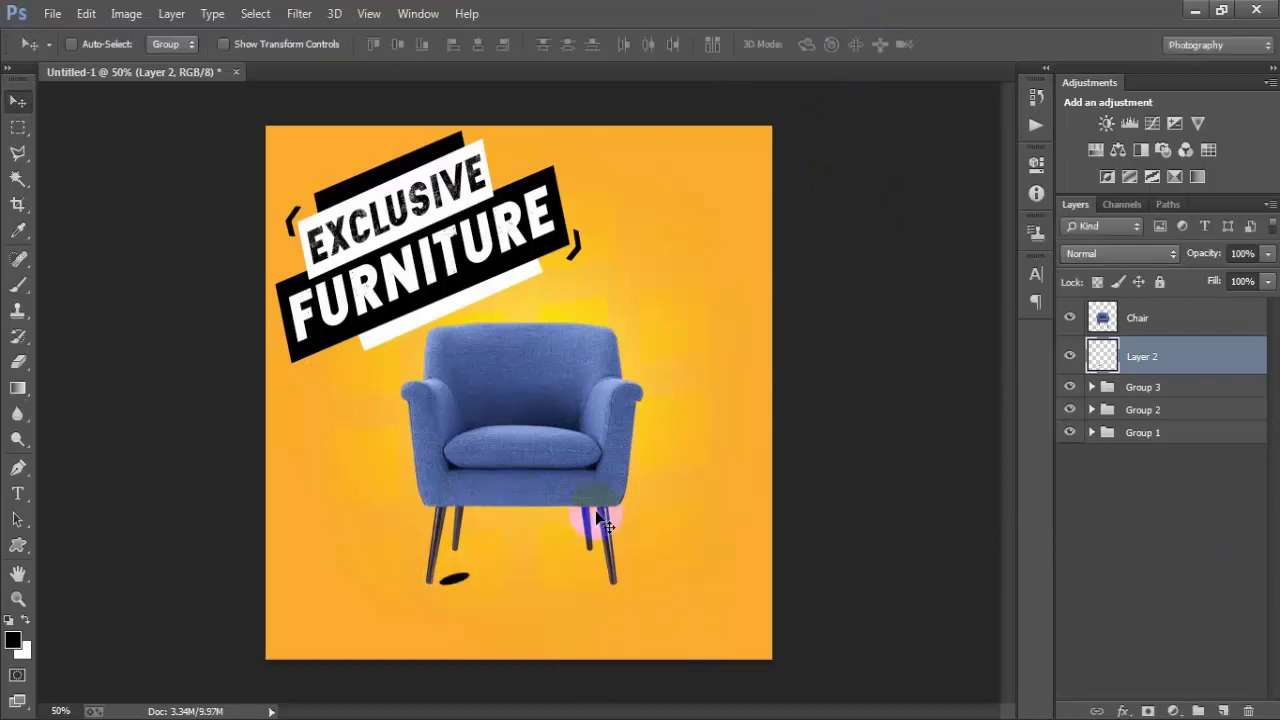
{"action": "left_click_drag", "start_coordinate": [600, 520], "coordinate": [449, 578]}
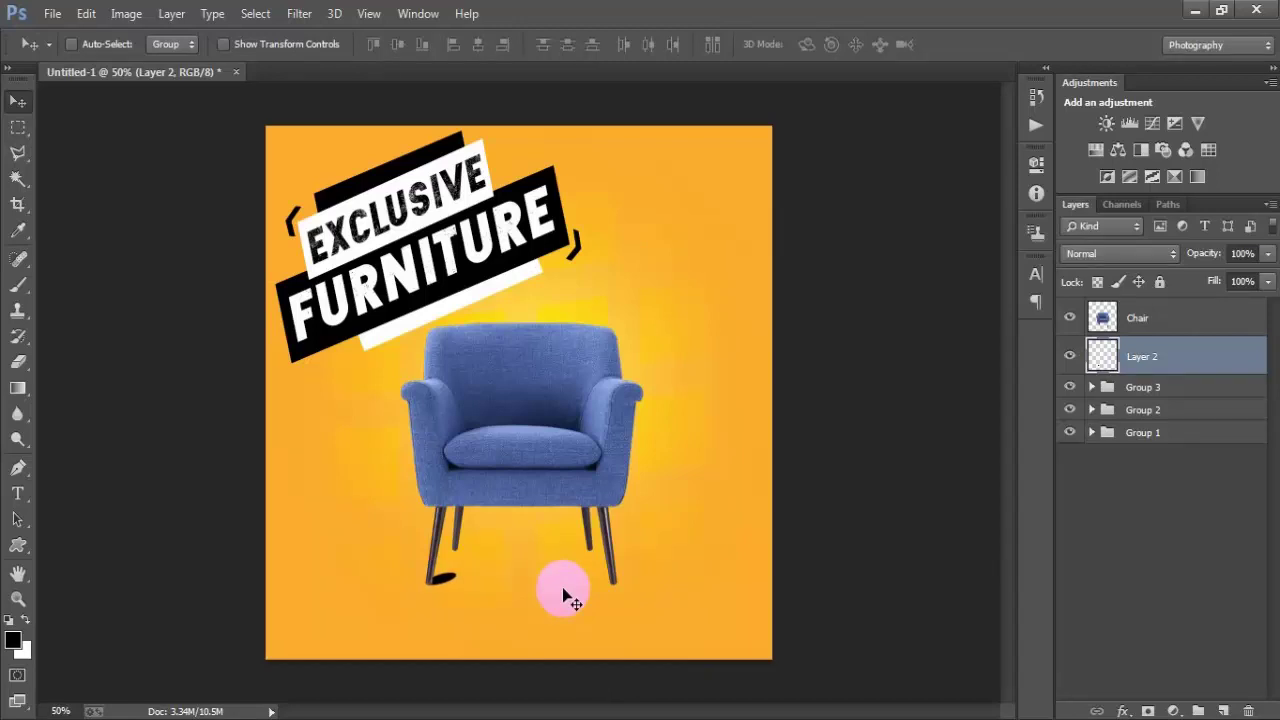
Step: Duplicate the shadow and resize the copy under the left back leg
{"action": "key", "text": "ctrl+j"}
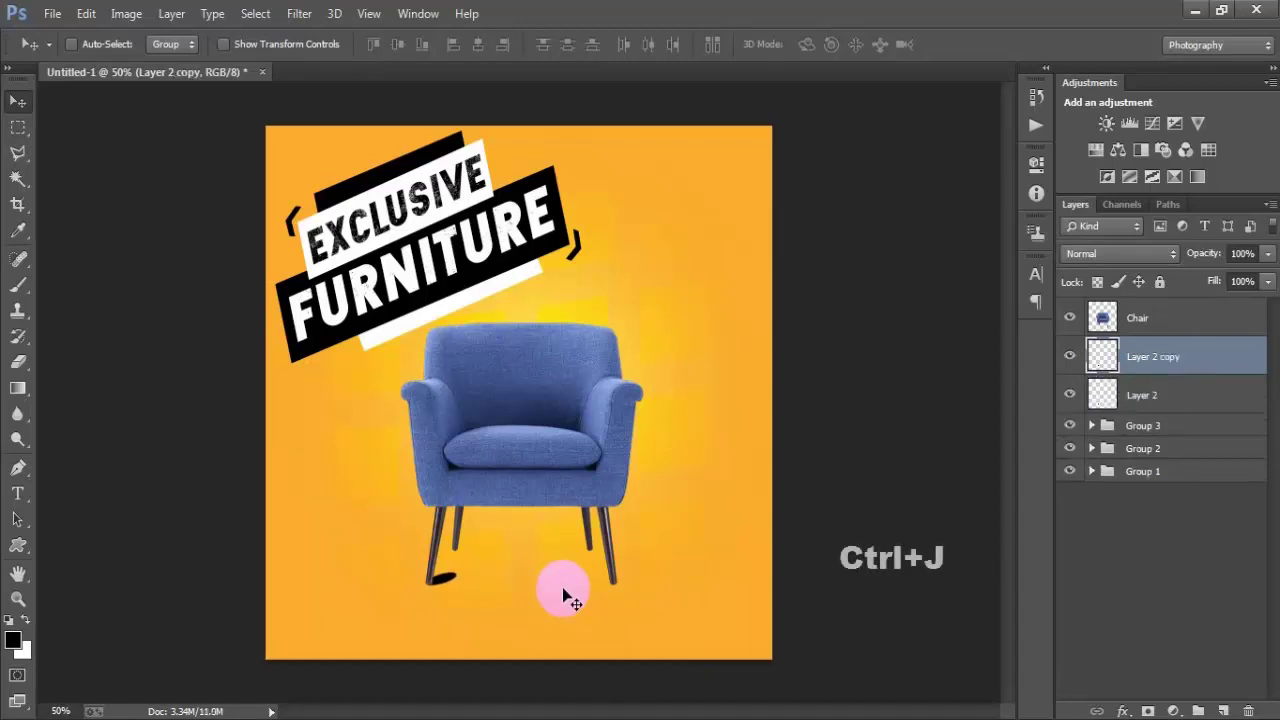
{"action": "left_click_drag", "start_coordinate": [451, 577], "coordinate": [472, 544]}
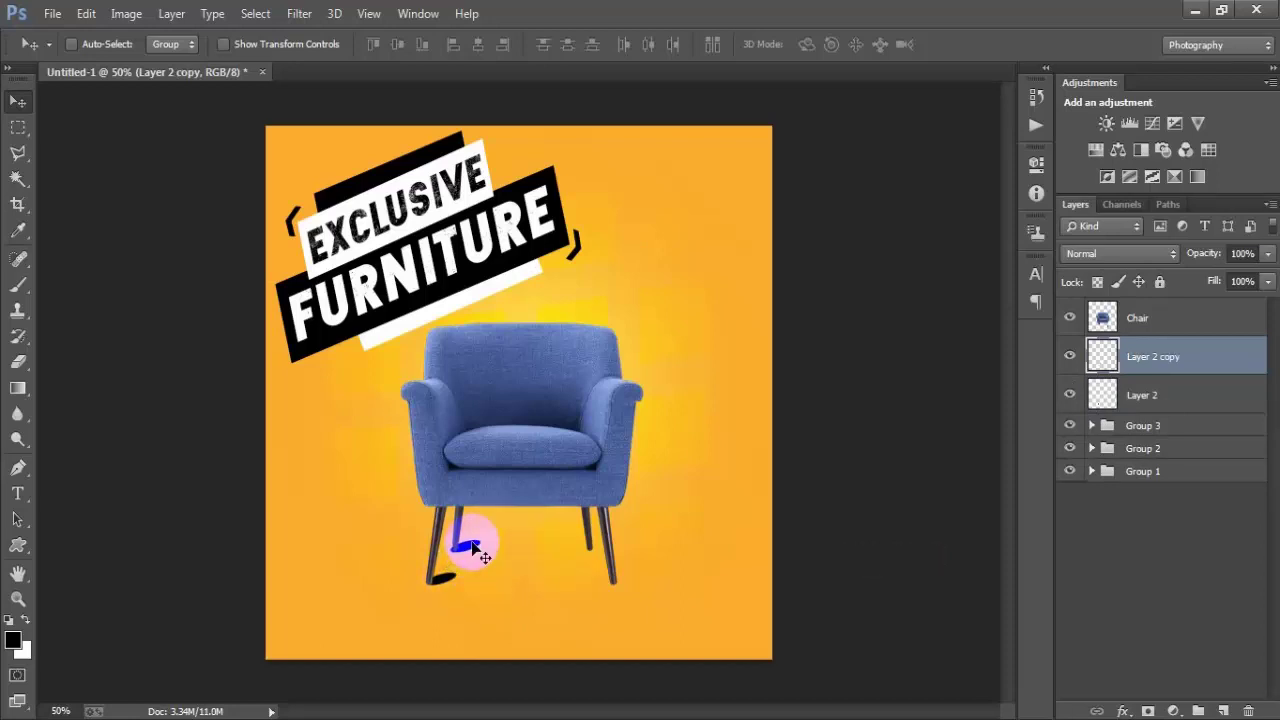
{"action": "key", "text": "ctrl+t"}
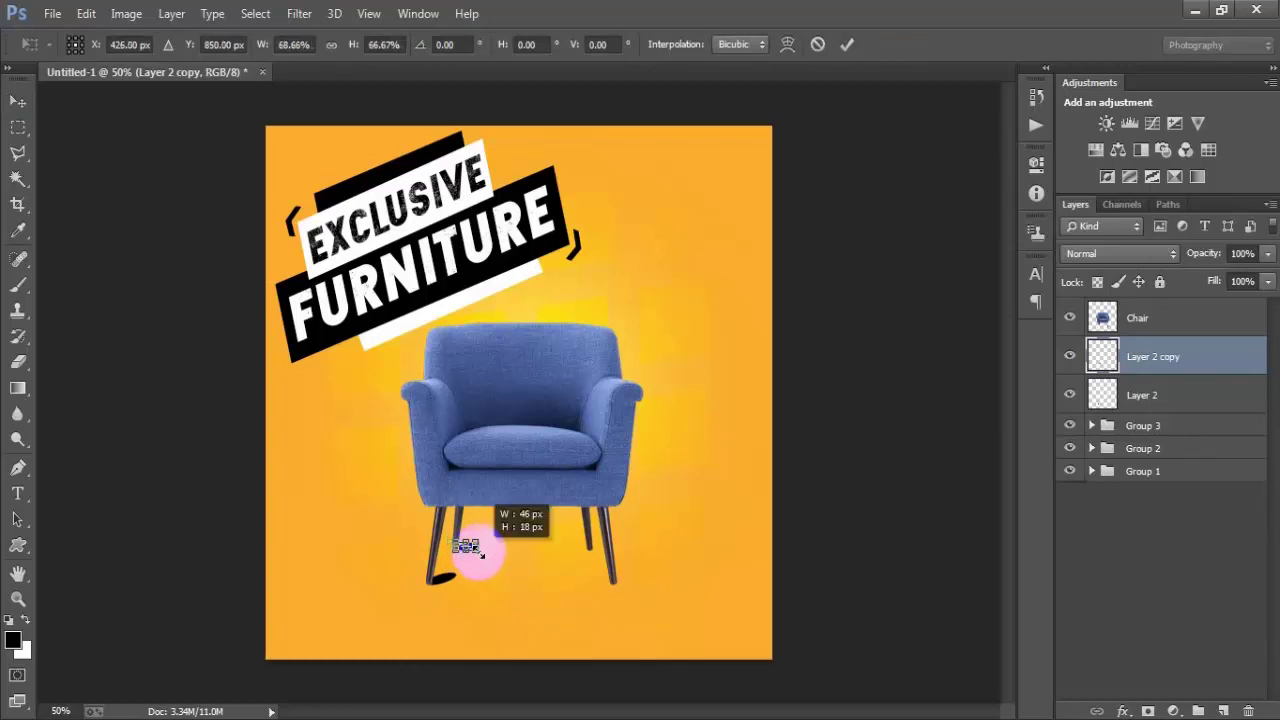
{"action": "left_click", "coordinate": [846, 44]}
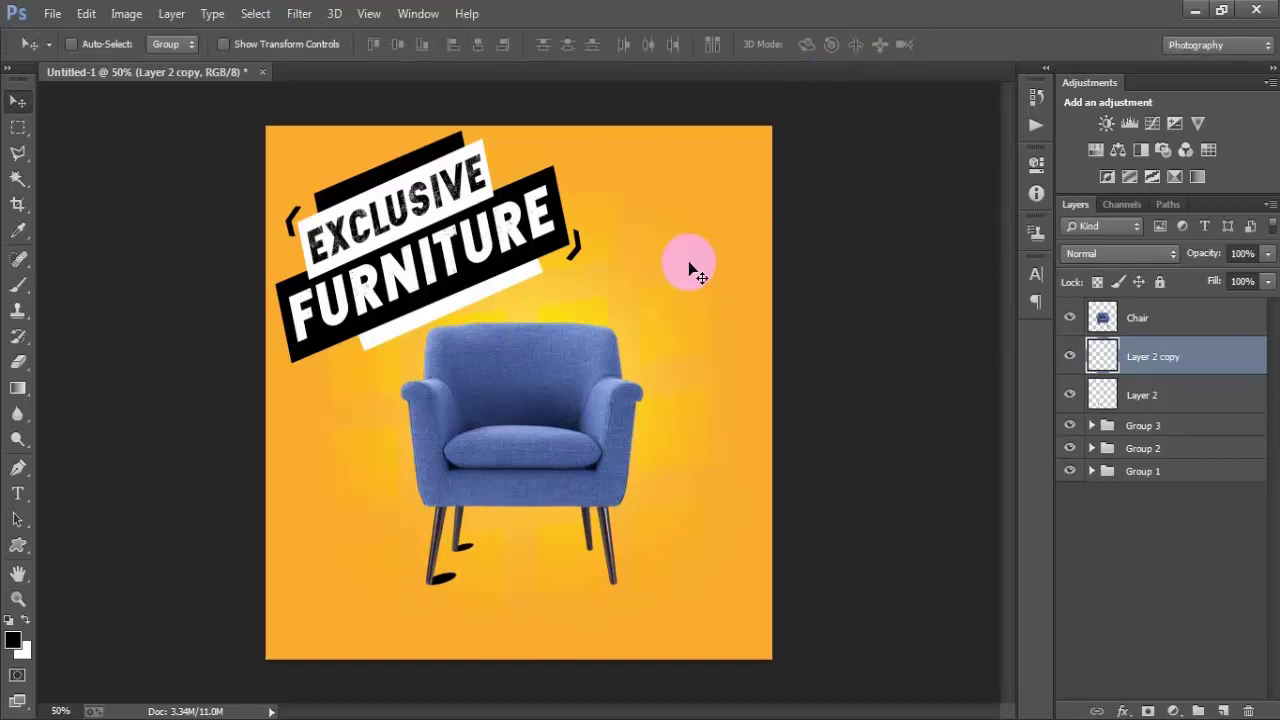
Step: Duplicate another shadow under the right back leg, nudged down and slightly rotated
{"action": "key", "text": "ctrl+j"}
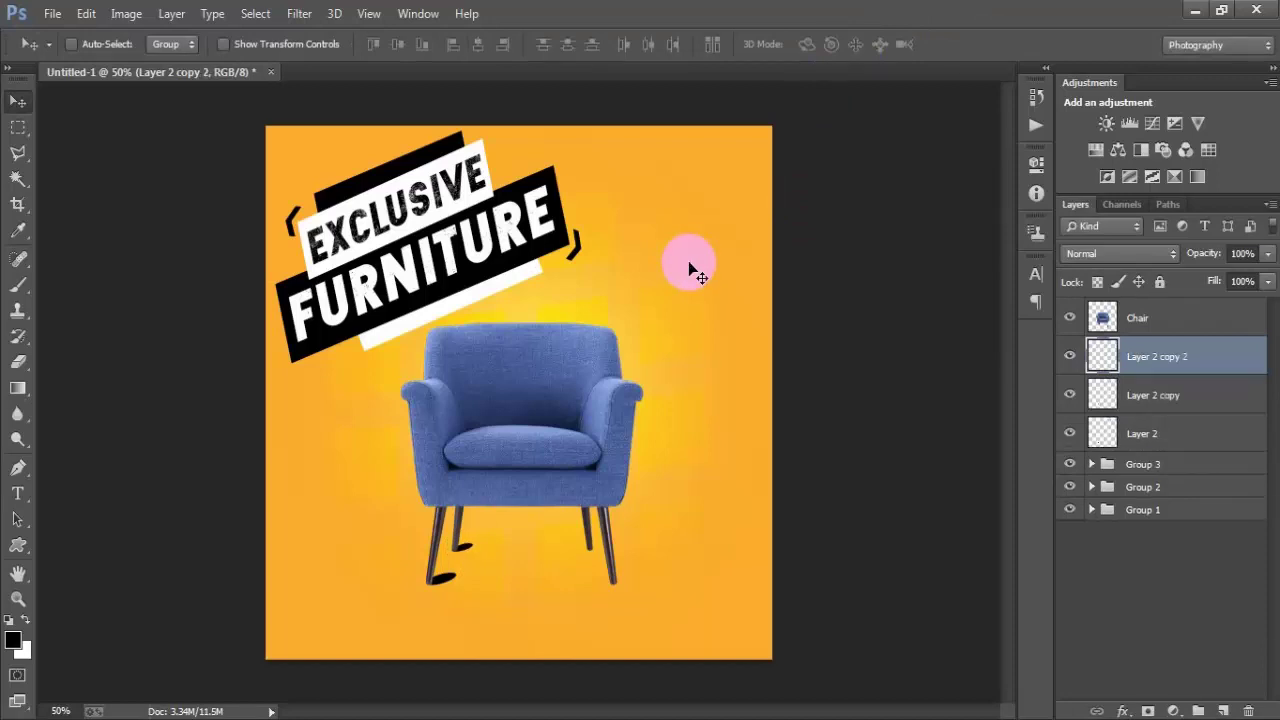
{"action": "left_click_drag", "start_coordinate": [457, 548], "coordinate": [600, 545]}
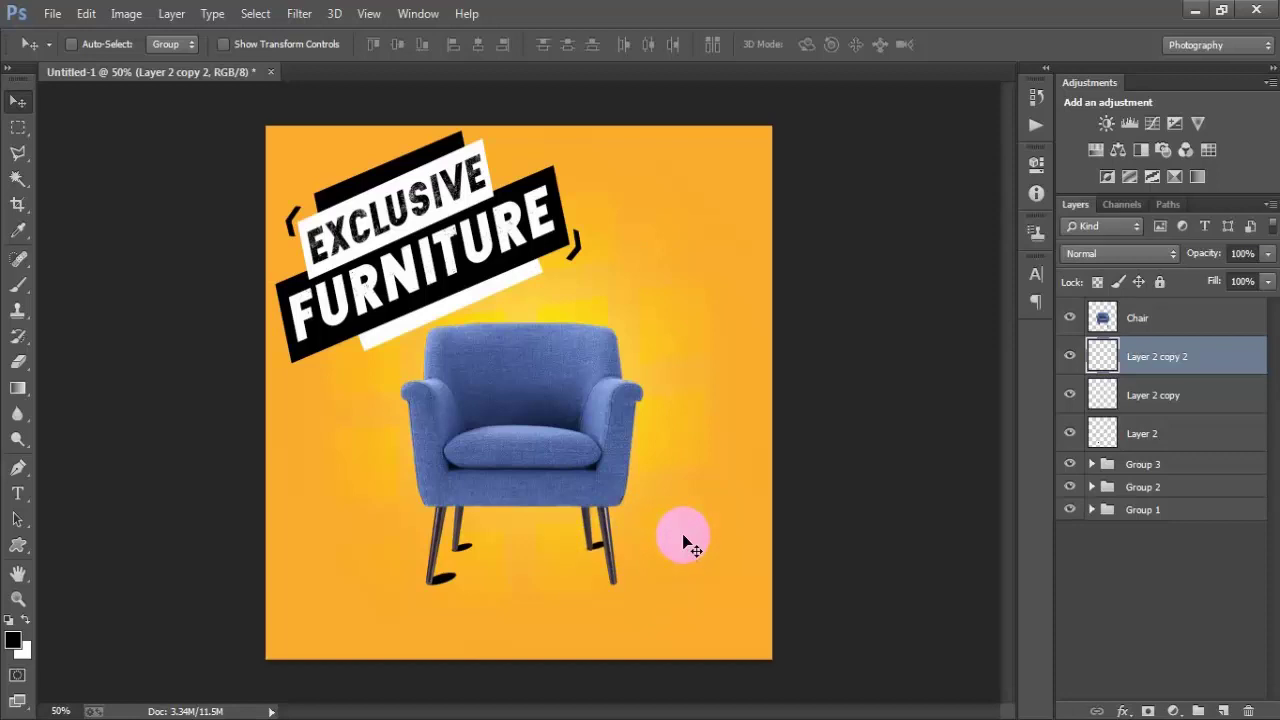
{"action": "key", "text": "ctrl+t"}
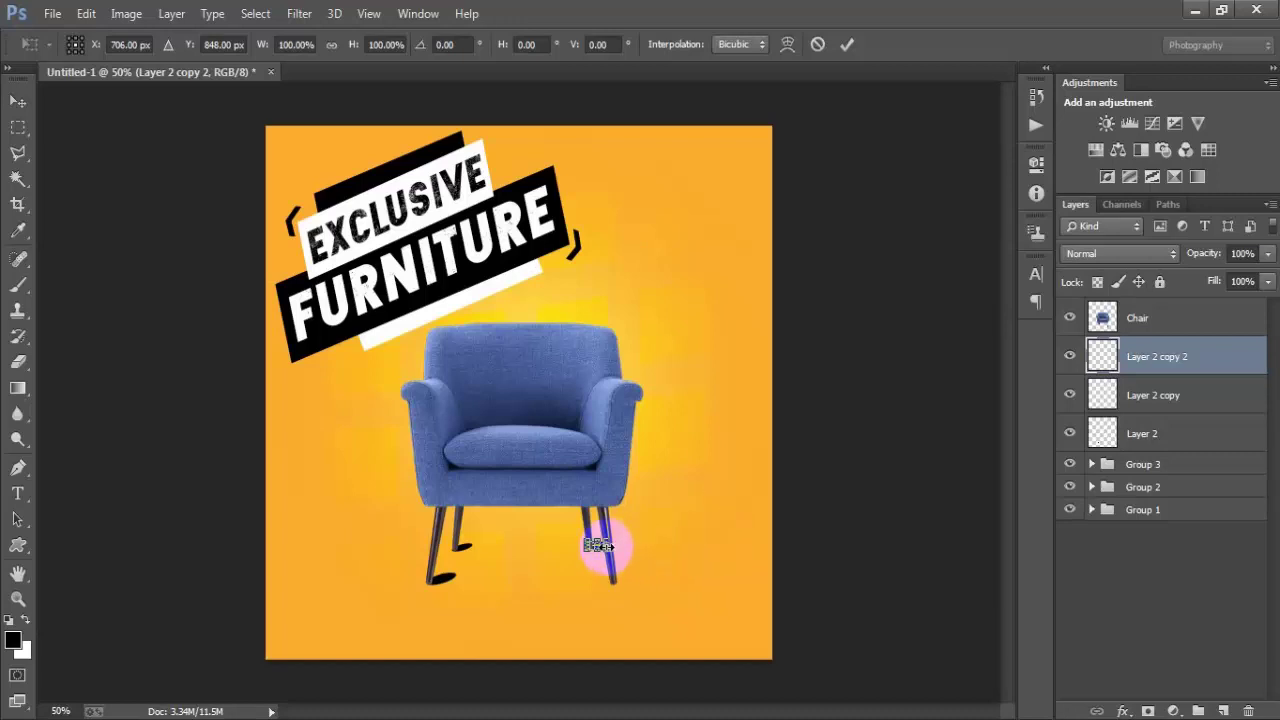
{"action": "left_click", "coordinate": [846, 44]}
{"action": "left_click_drag", "start_coordinate": [746, 380], "coordinate": [746, 386]}
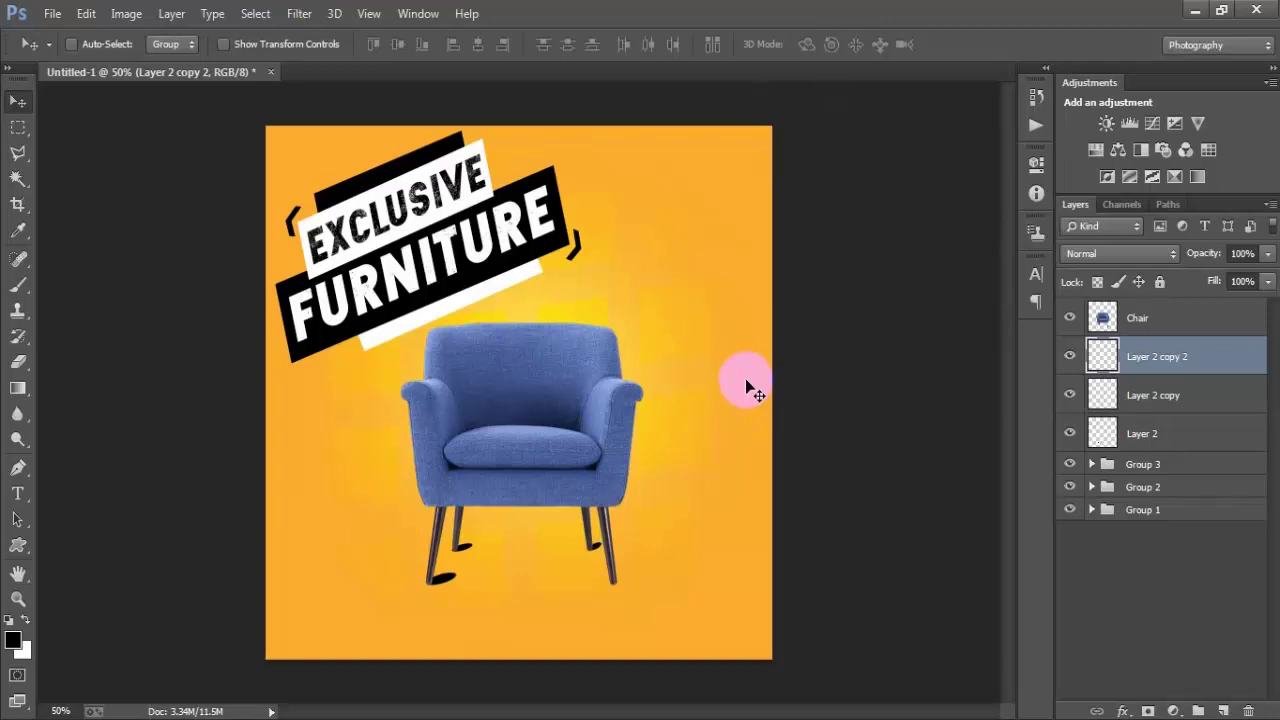
{"action": "key", "text": "ctrl+t"}
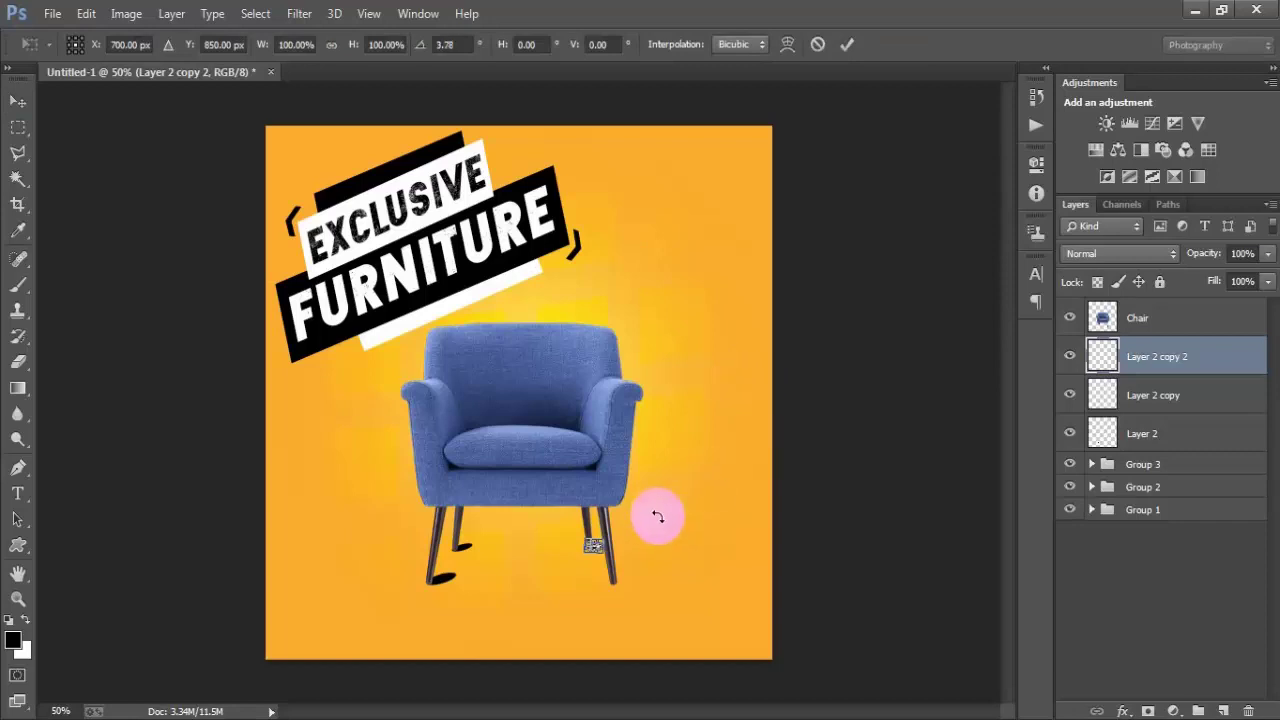
{"action": "left_click", "coordinate": [846, 44]}
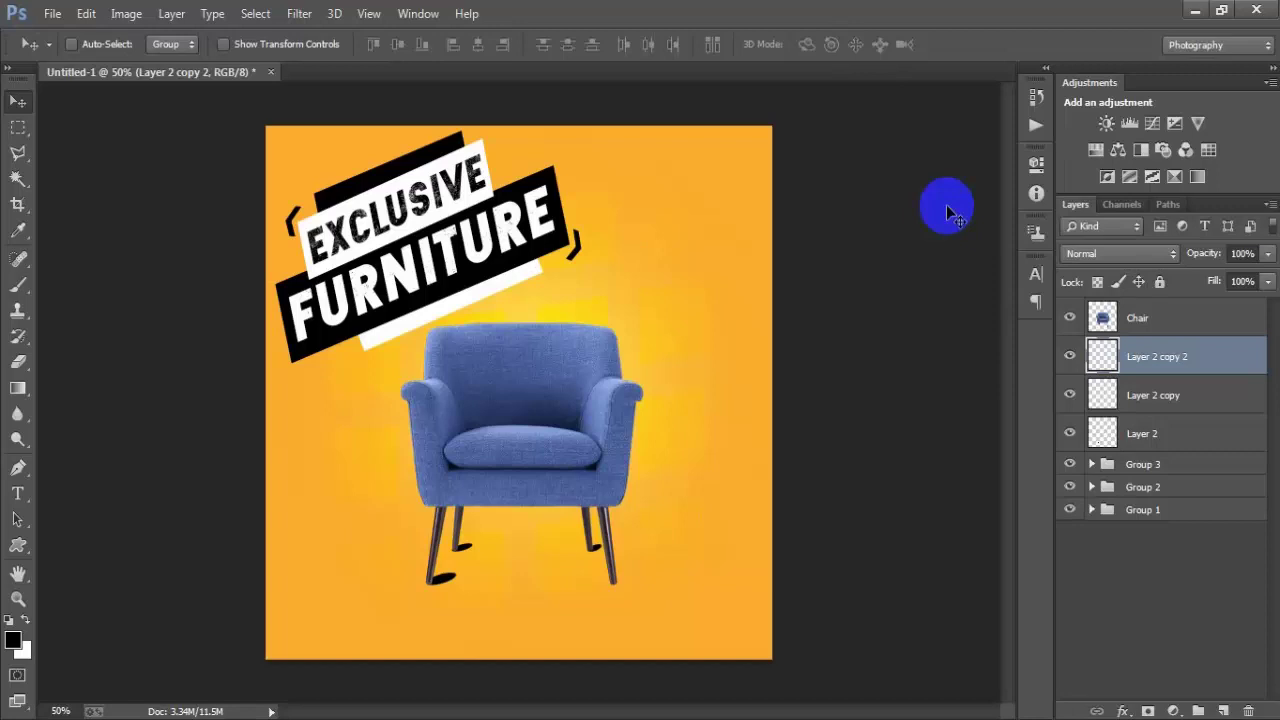
Step: Add a fourth, widened shadow under the right front leg, then select Layer 2
{"action": "key", "text": "ctrl+j"}
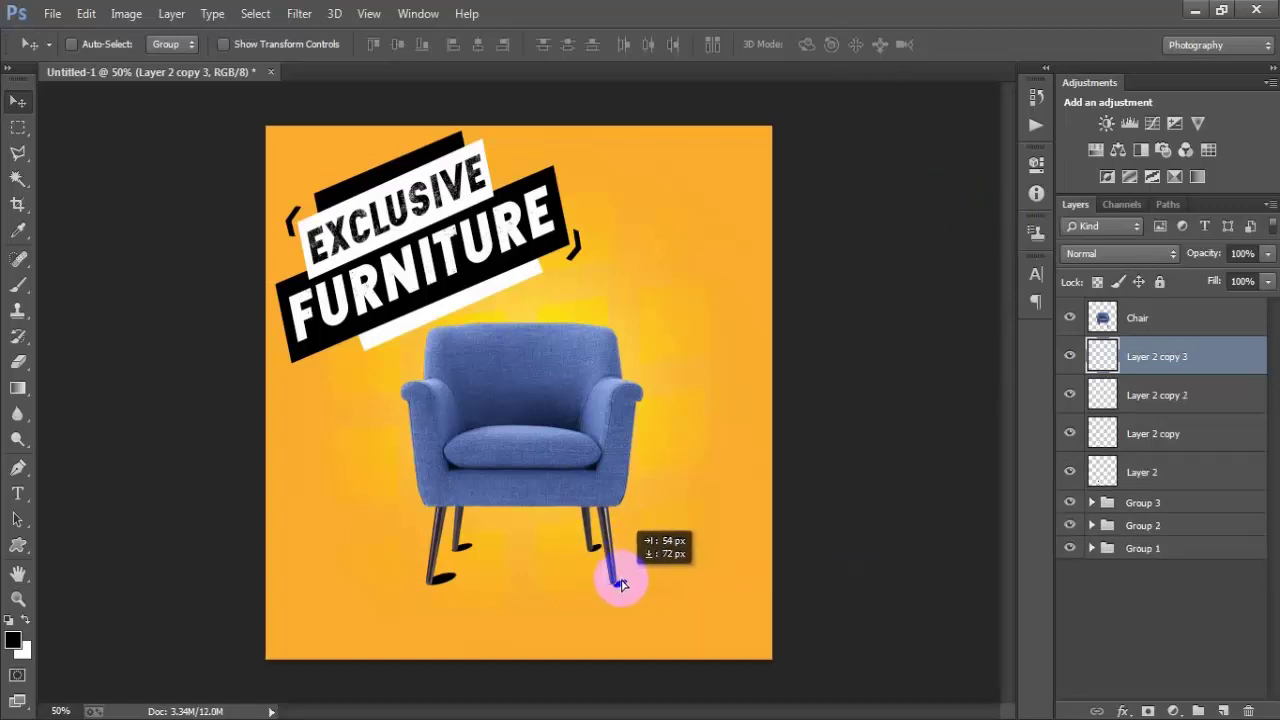
{"action": "left_click_drag", "start_coordinate": [595, 549], "coordinate": [612, 578]}
{"action": "key", "text": "ctrl+t"}
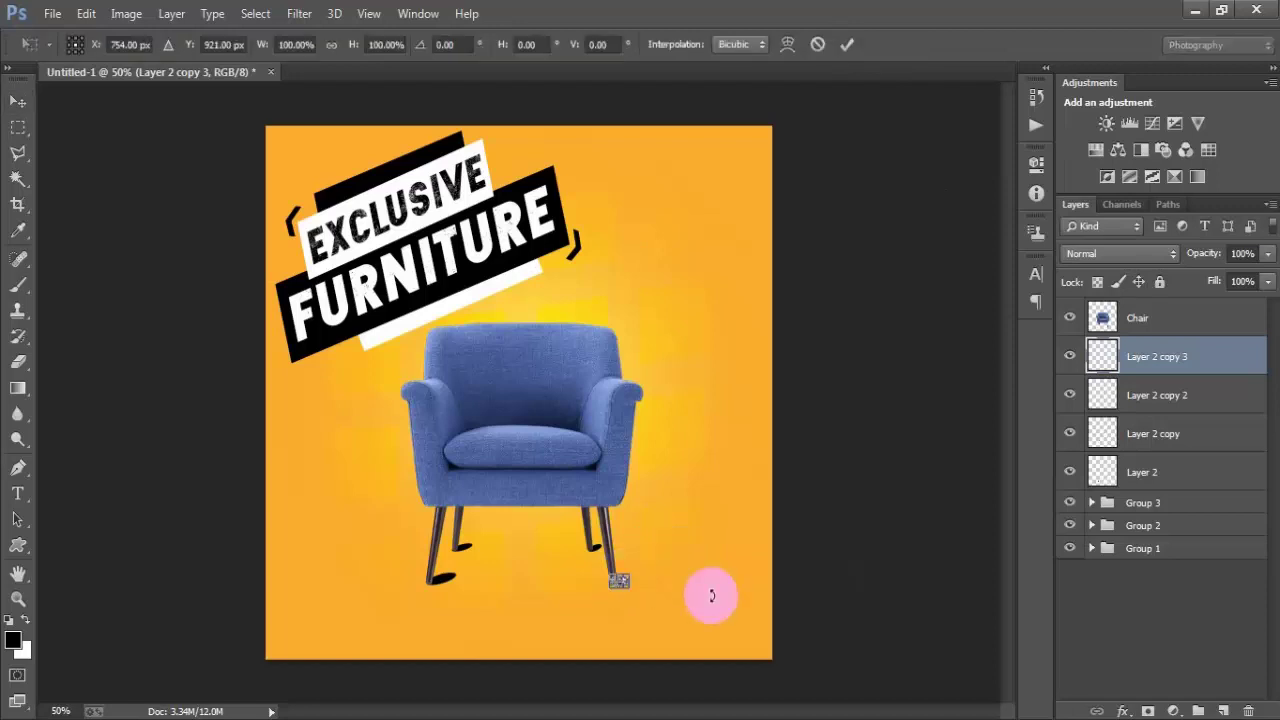
{"action": "left_click_drag", "start_coordinate": [628, 581], "coordinate": [643, 584]}
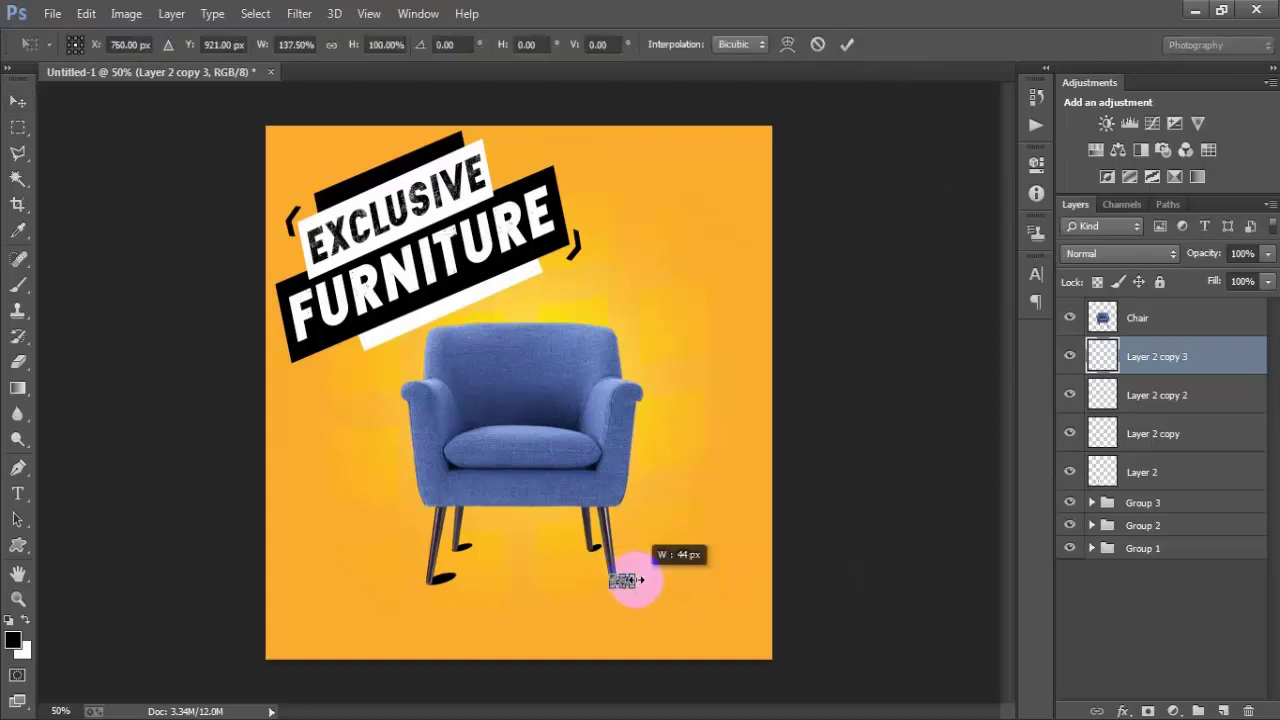
{"action": "left_click", "coordinate": [846, 44]}
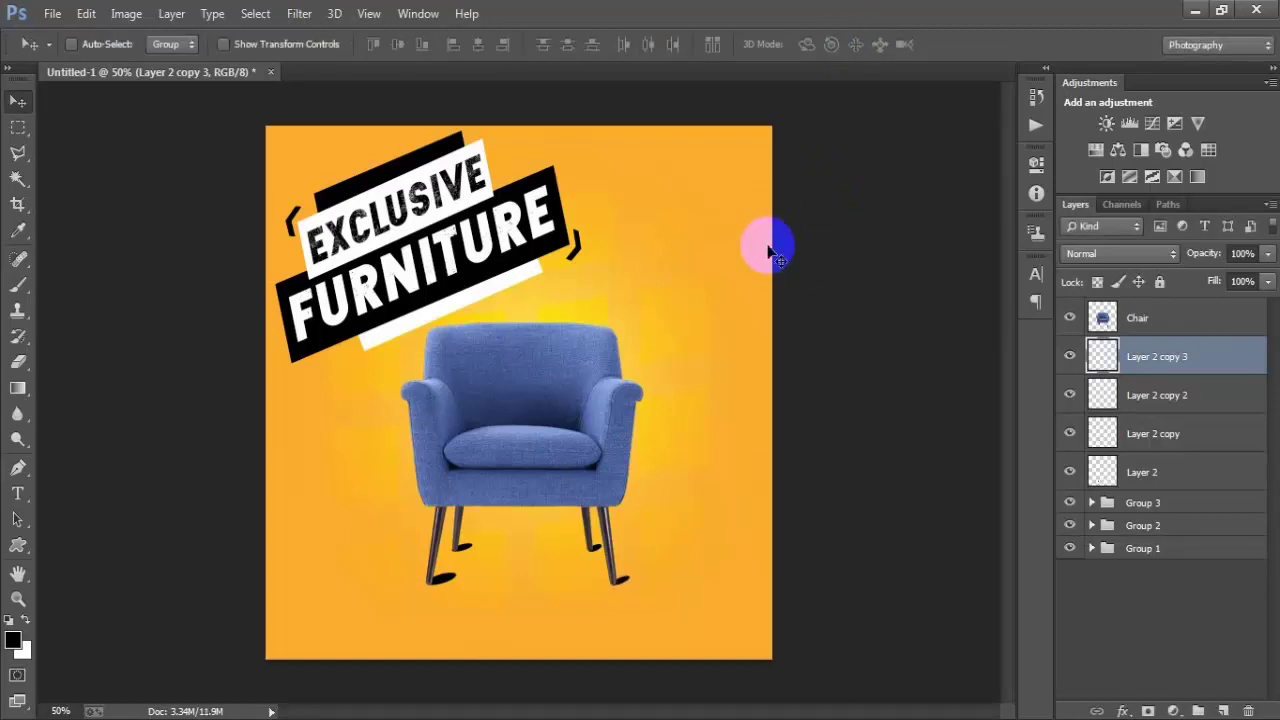
{"action": "left_click", "coordinate": [1180, 474]}
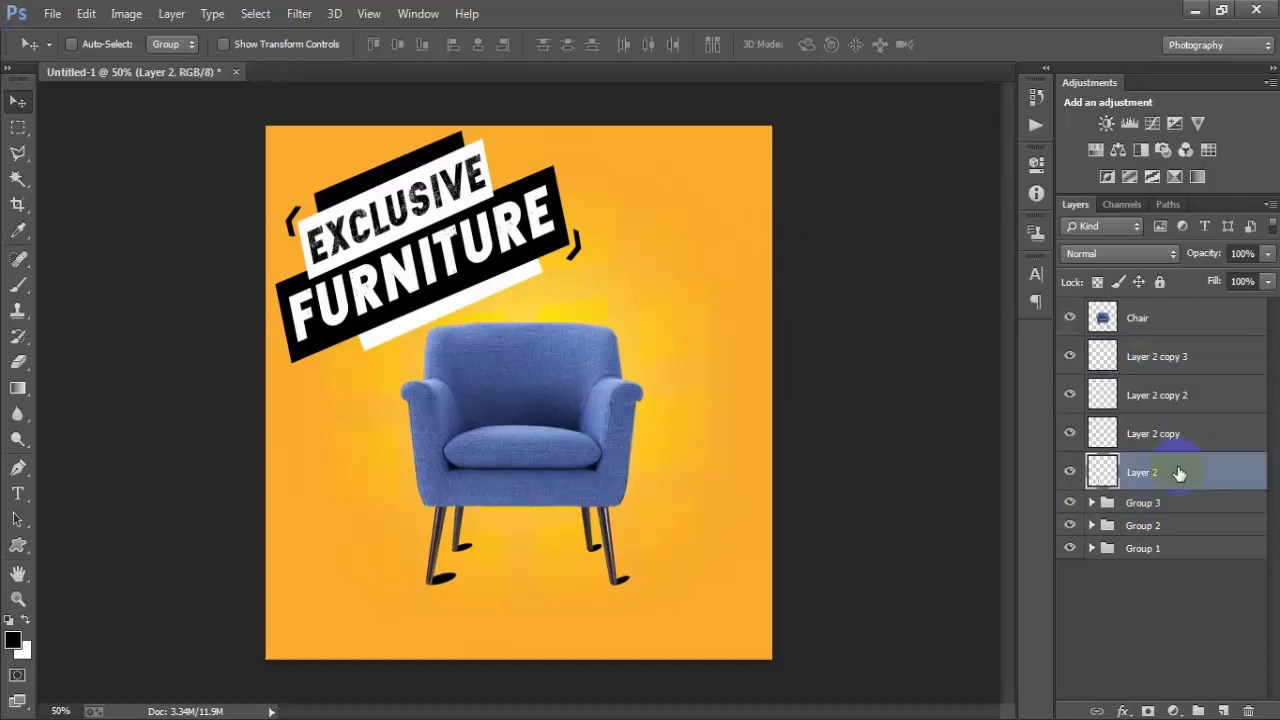
Step: Merge the four shadow layers into Layer 2 copy 3
{"action": "left_click", "coordinate": [1162, 360]}
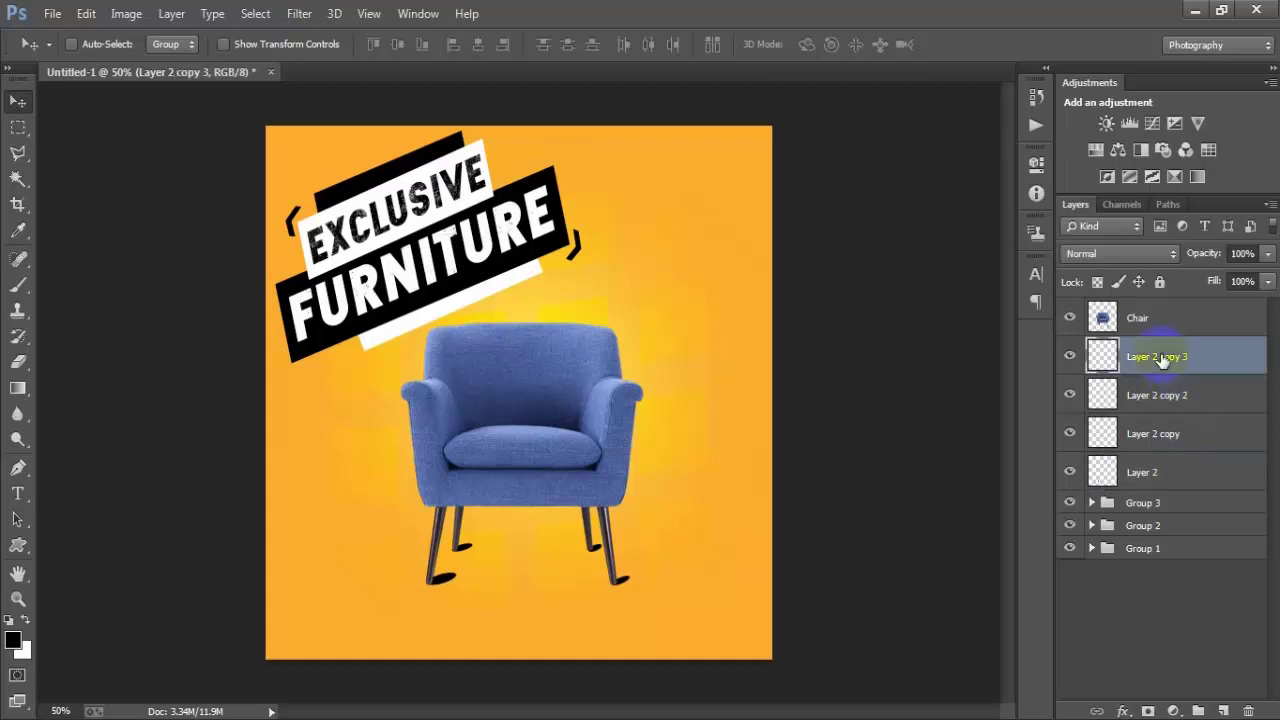
{"action": "left_click", "coordinate": [1171, 472], "text": "shift"}
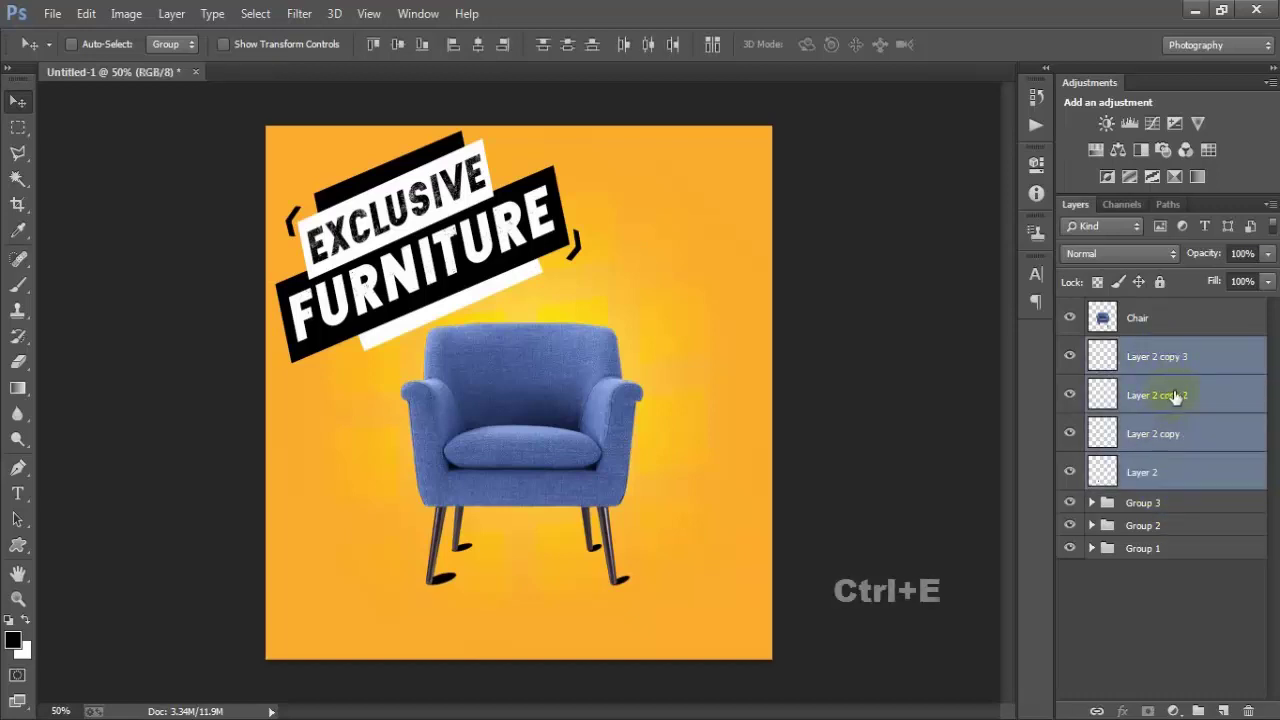
{"action": "right_click", "coordinate": [1172, 400]}
{"action": "key", "text": "Escape"}
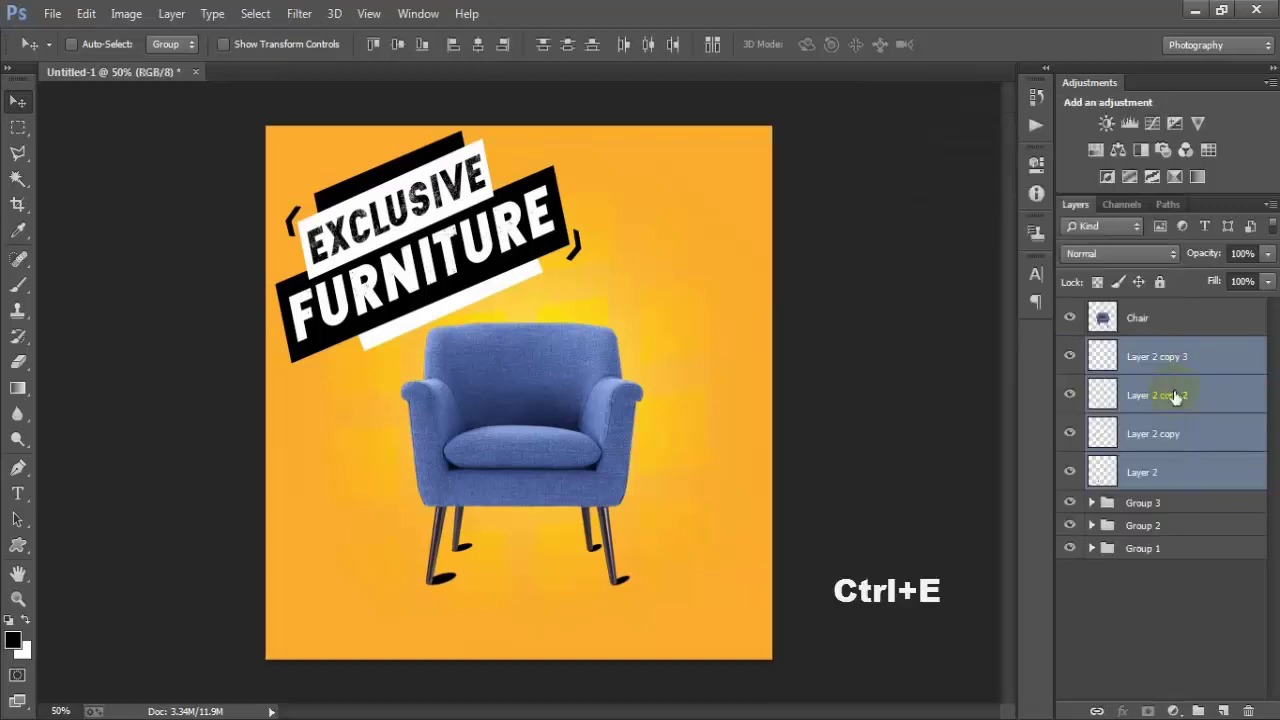
{"action": "key", "text": "ctrl+e"}
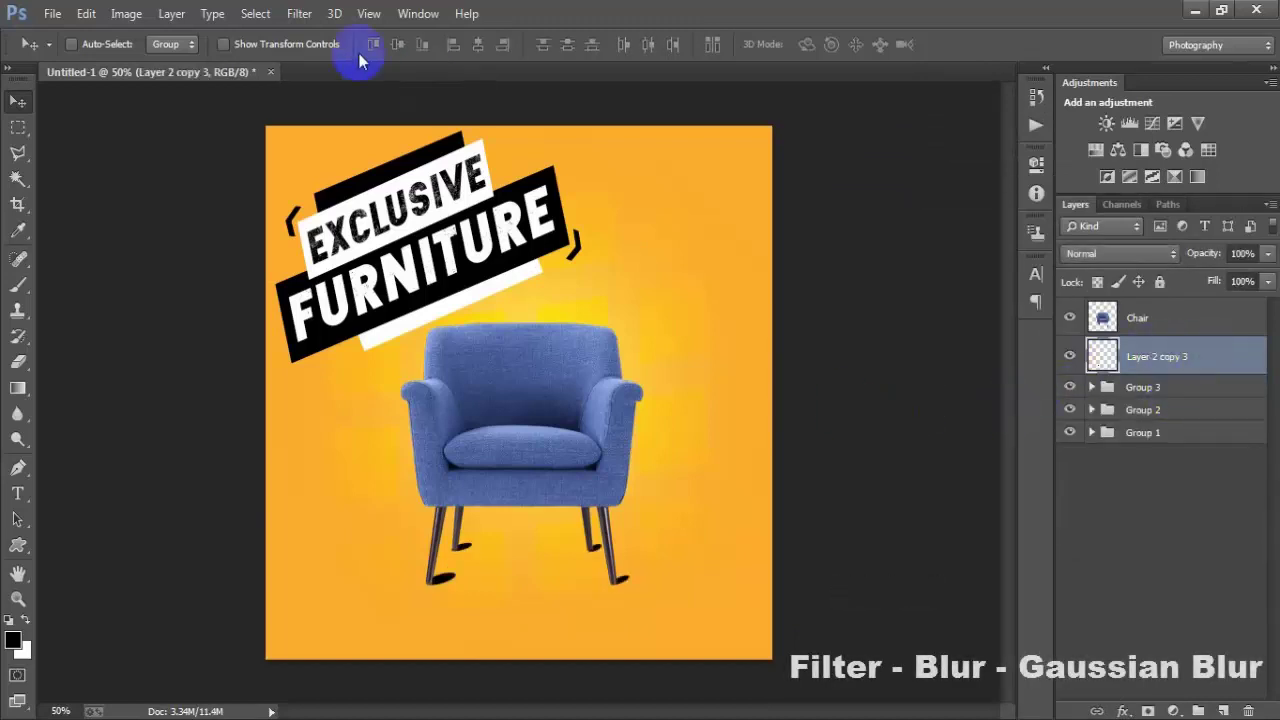
Step: Apply a 7.2 px Gaussian Blur to the merged shadows and set opacity to 72%
{"action": "left_click", "coordinate": [299, 13]}
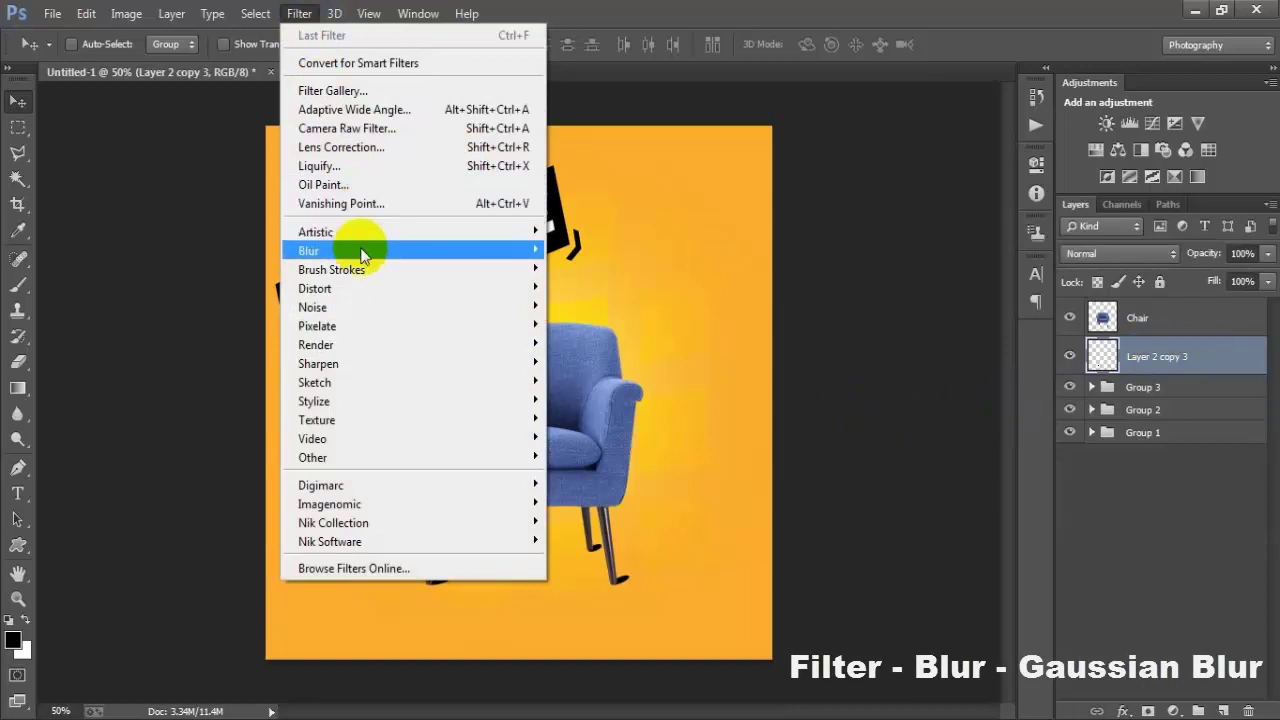
{"action": "mouse_move", "coordinate": [309, 251]}
{"action": "left_click", "coordinate": [622, 391]}
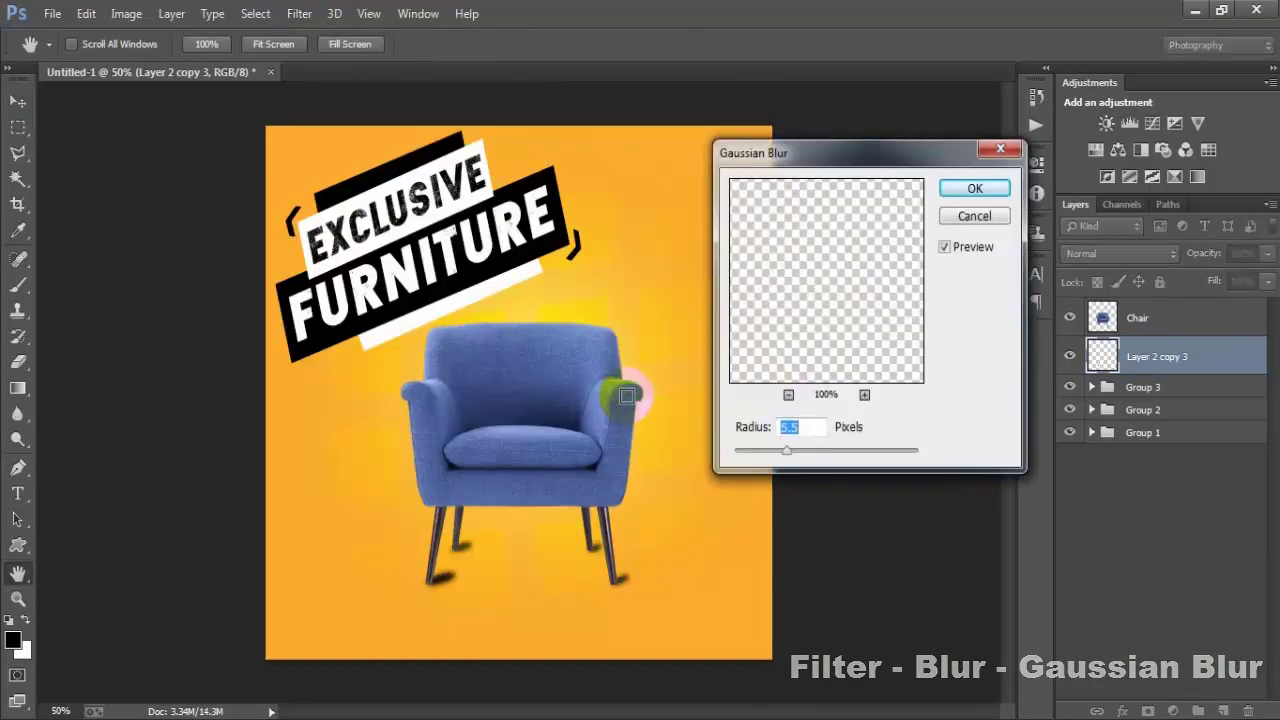
{"action": "left_click_drag", "start_coordinate": [787, 451], "coordinate": [796, 451]}
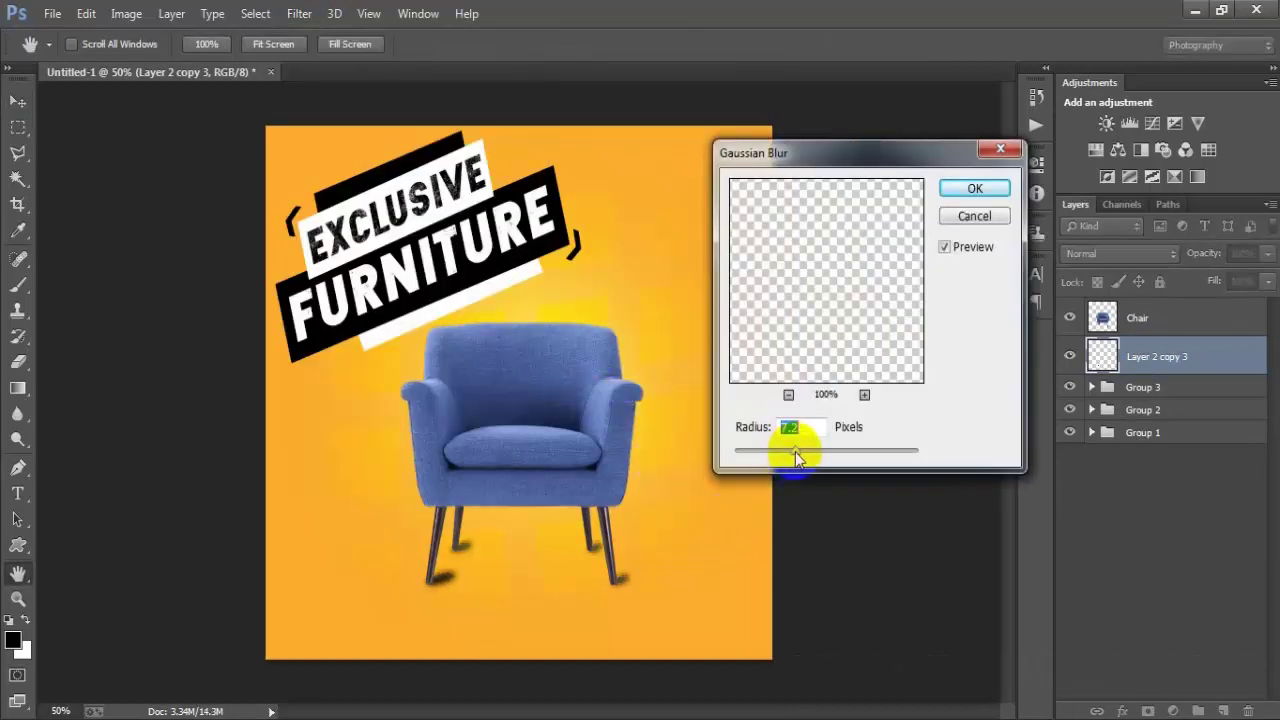
{"action": "left_click", "coordinate": [960, 189]}
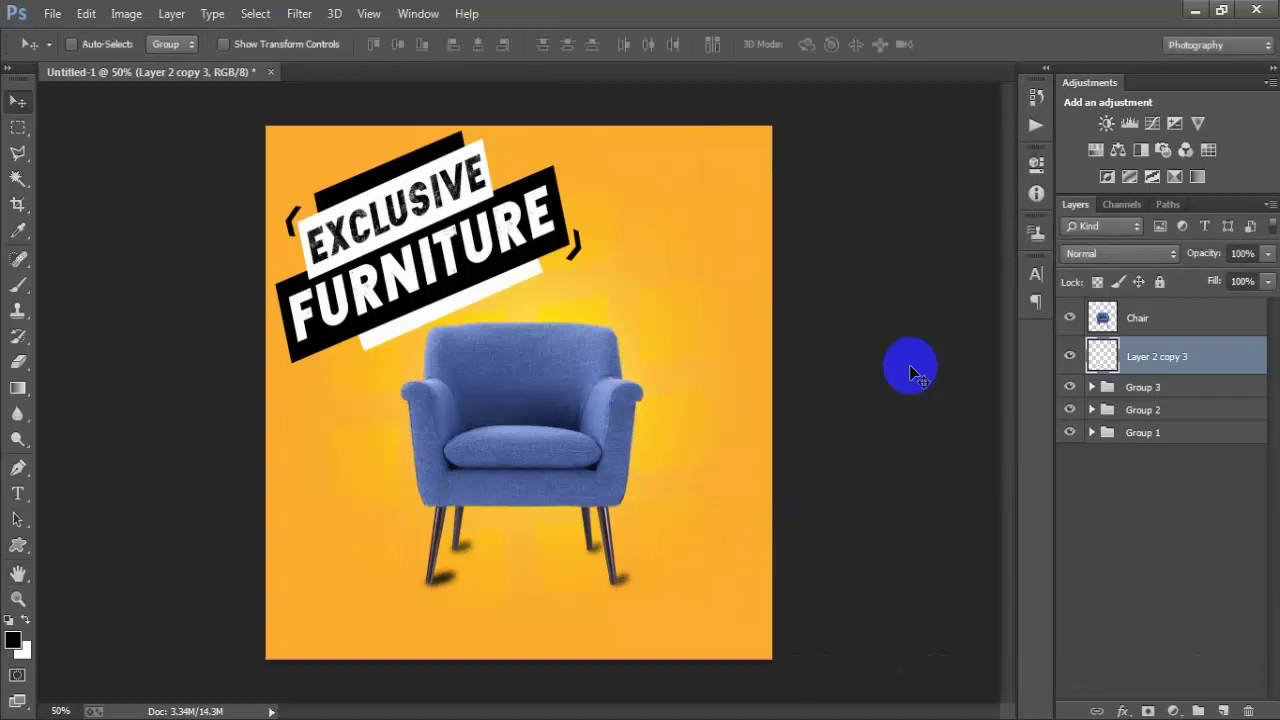
{"action": "left_click", "coordinate": [1267, 253]}
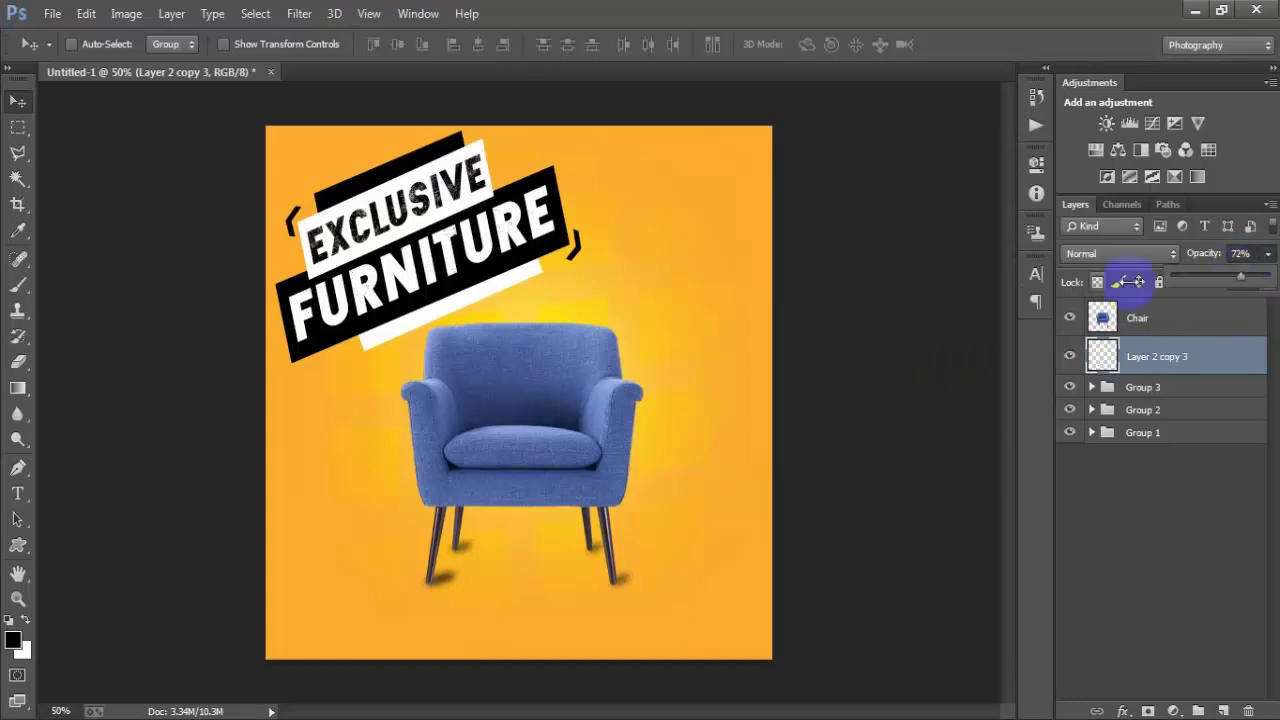
{"action": "left_click", "coordinate": [914, 391]}
Step: Add a new empty layer above Group 3
{"action": "left_click", "coordinate": [1192, 392]}
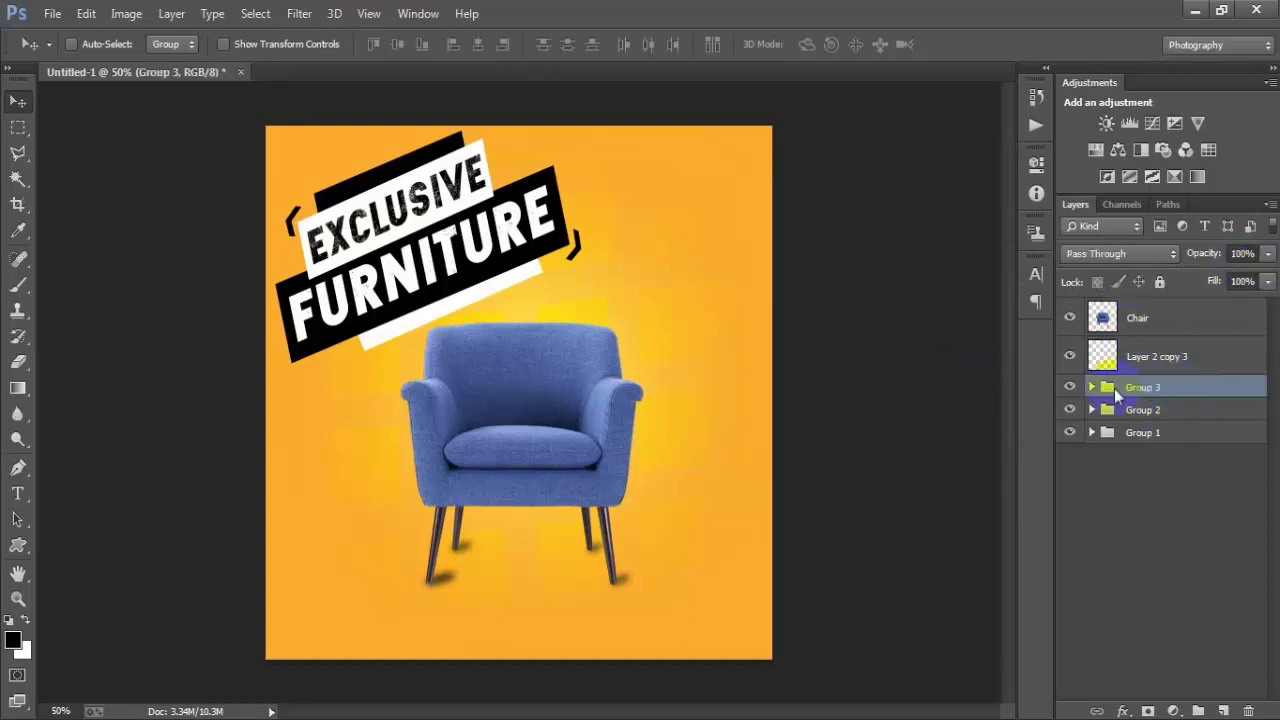
{"action": "left_click", "coordinate": [1070, 388]}
{"action": "left_click", "coordinate": [1223, 710]}
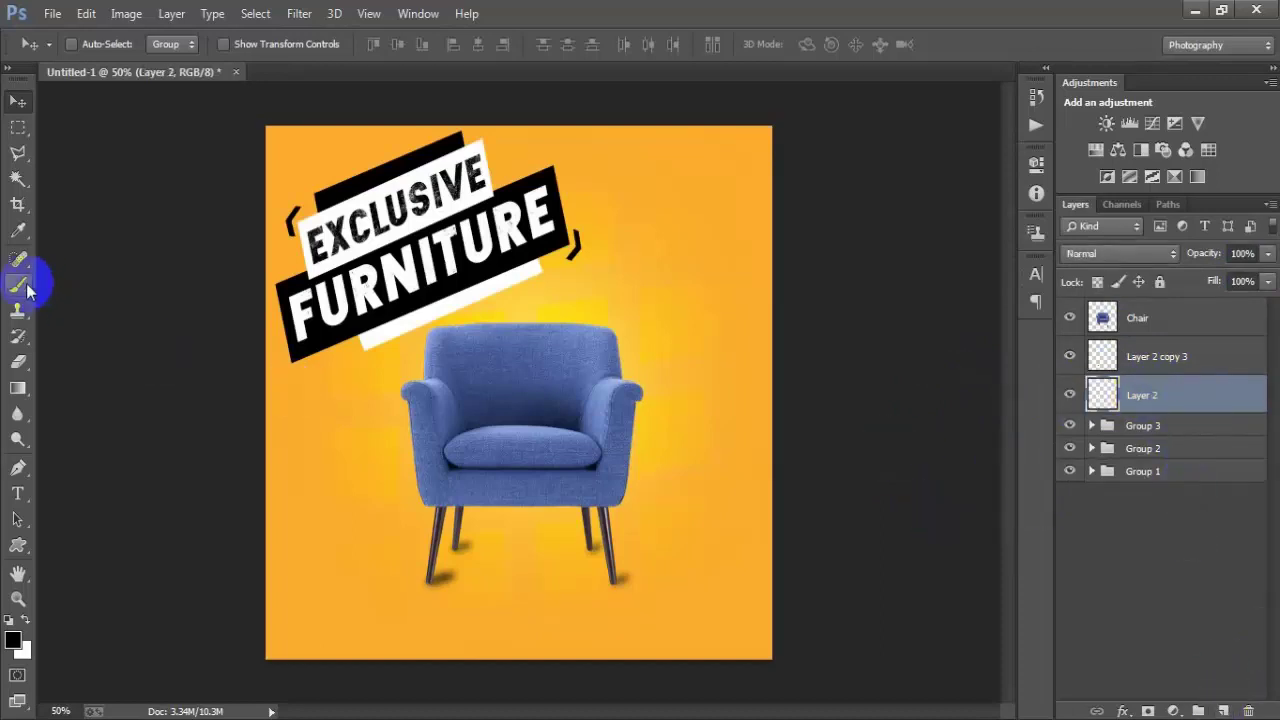
Step: Paint a broad black shadow between the chair legs with a round brush
{"action": "left_click_drag", "start_coordinate": [18, 284], "coordinate": [98, 290]}
{"action": "right_click", "coordinate": [645, 230]}
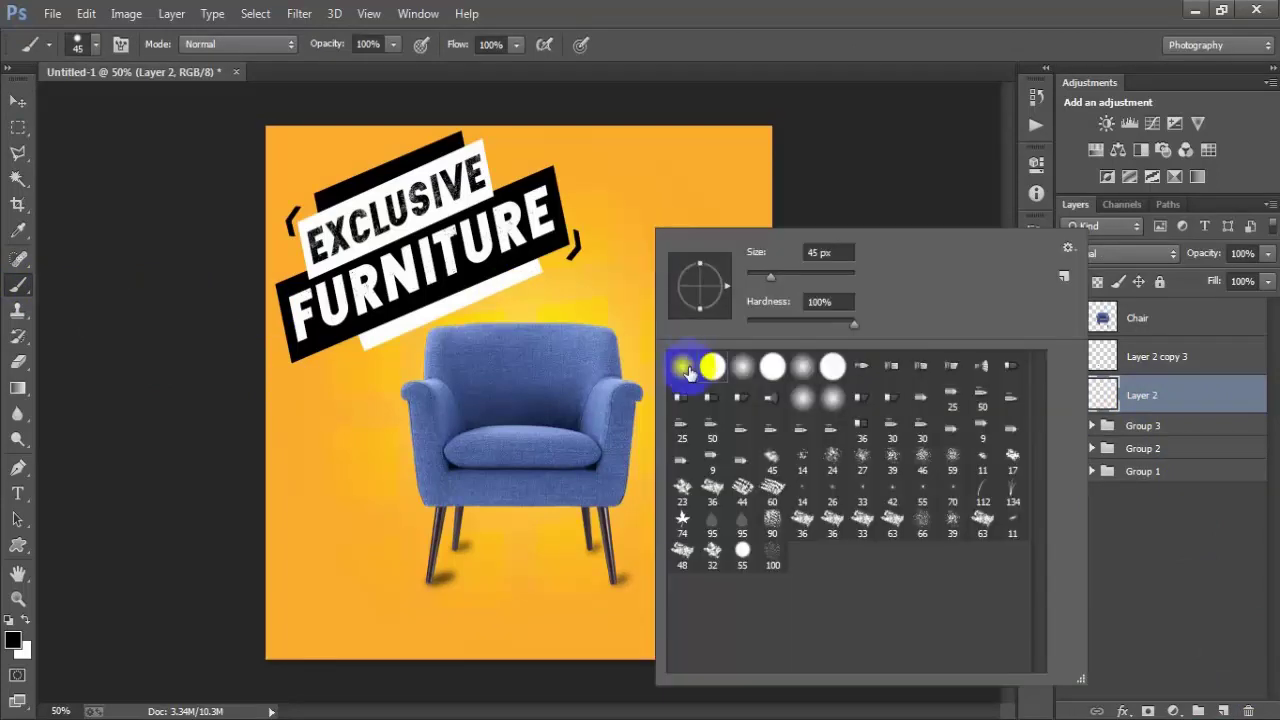
{"action": "left_click", "coordinate": [741, 98]}
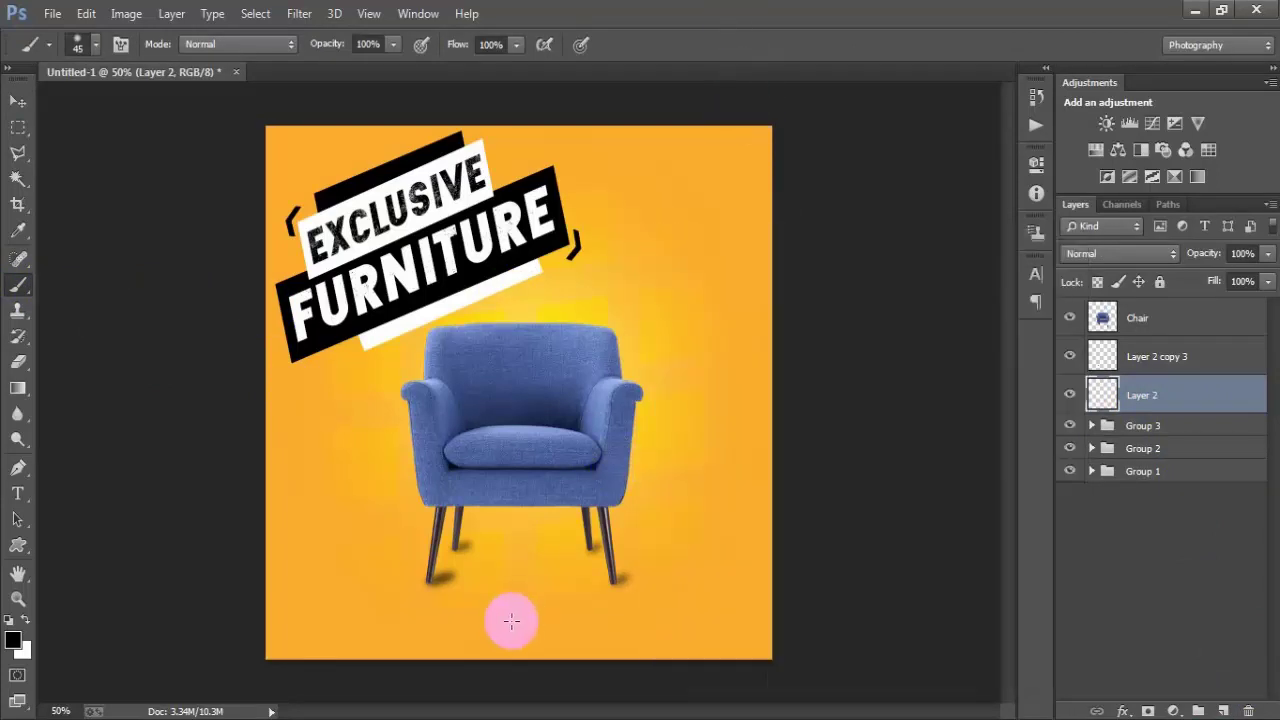
{"action": "mouse_move", "coordinate": [434, 582]}
{"action": "left_mouse_down"}
{"action": "mouse_move", "coordinate": [447, 530]}
{"action": "mouse_move", "coordinate": [588, 548]}
{"action": "left_mouse_up"}
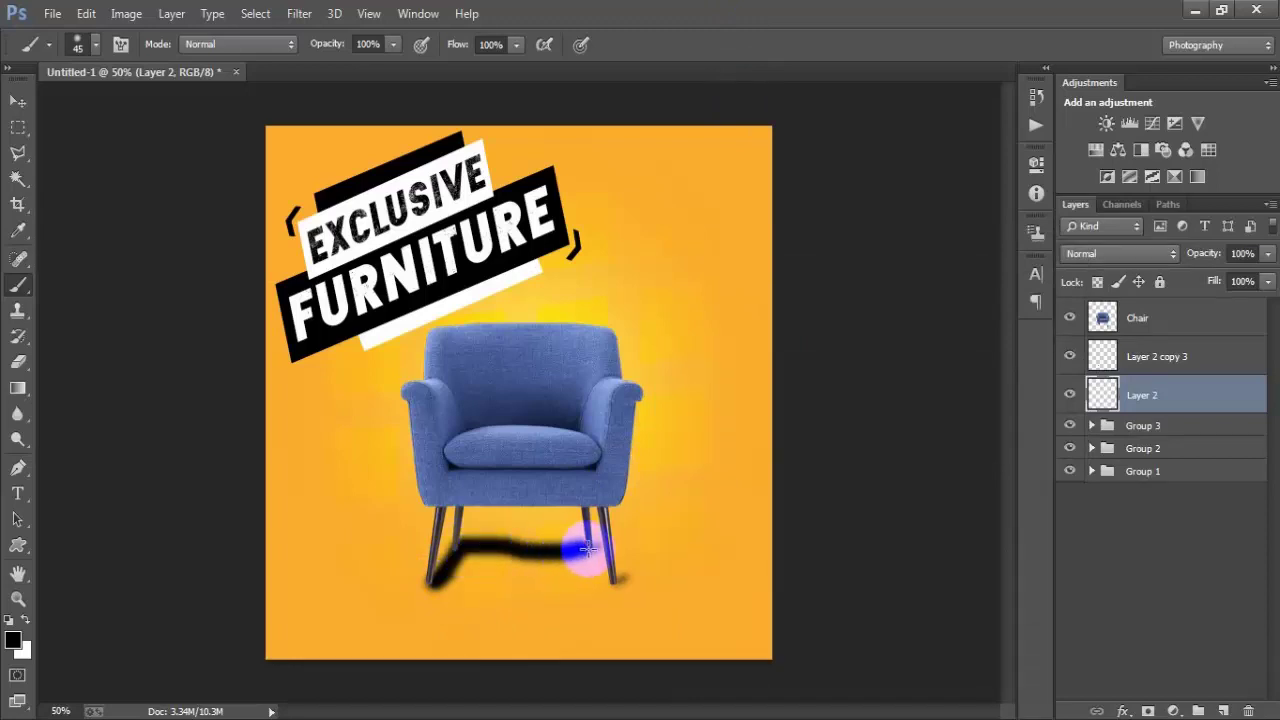
{"action": "key", "text": "ctrl+z"}
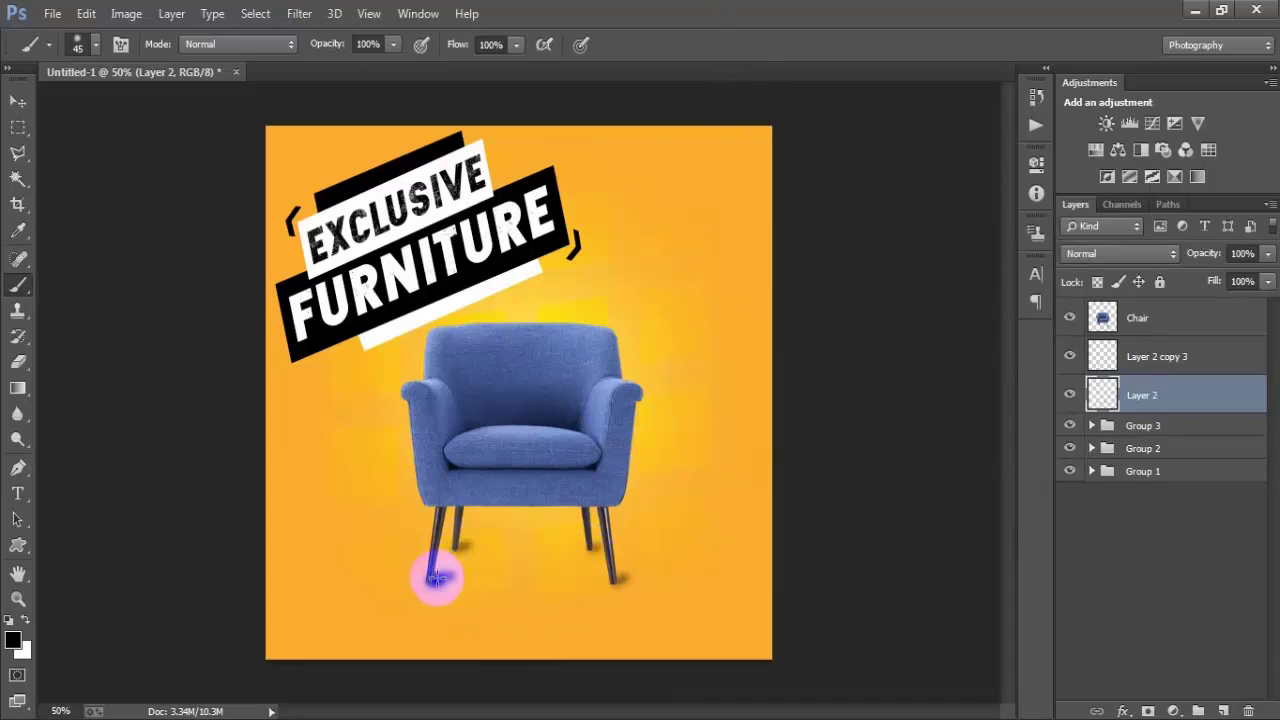
{"action": "mouse_move", "coordinate": [436, 578]}
{"action": "left_mouse_down"}
{"action": "mouse_move", "coordinate": [444, 530]}
{"action": "mouse_move", "coordinate": [625, 548]}
{"action": "mouse_move", "coordinate": [643, 563]}
{"action": "mouse_move", "coordinate": [602, 580]}
{"action": "mouse_move", "coordinate": [438, 588]}
{"action": "mouse_move", "coordinate": [600, 591]}
{"action": "mouse_move", "coordinate": [620, 566]}
{"action": "mouse_move", "coordinate": [443, 557]}
{"action": "mouse_move", "coordinate": [586, 571]}
{"action": "mouse_move", "coordinate": [472, 570]}
{"action": "mouse_move", "coordinate": [606, 571]}
{"action": "mouse_move", "coordinate": [618, 585]}
{"action": "mouse_move", "coordinate": [580, 577]}
{"action": "mouse_move", "coordinate": [622, 570]}
{"action": "mouse_move", "coordinate": [569, 543]}
{"action": "mouse_move", "coordinate": [526, 543]}
{"action": "mouse_move", "coordinate": [474, 546]}
{"action": "mouse_move", "coordinate": [443, 571]}
{"action": "mouse_move", "coordinate": [566, 569]}
{"action": "left_mouse_up"}
Step: Set the floor shadow layer's blend mode to Multiply
{"action": "left_click", "coordinate": [18, 101]}
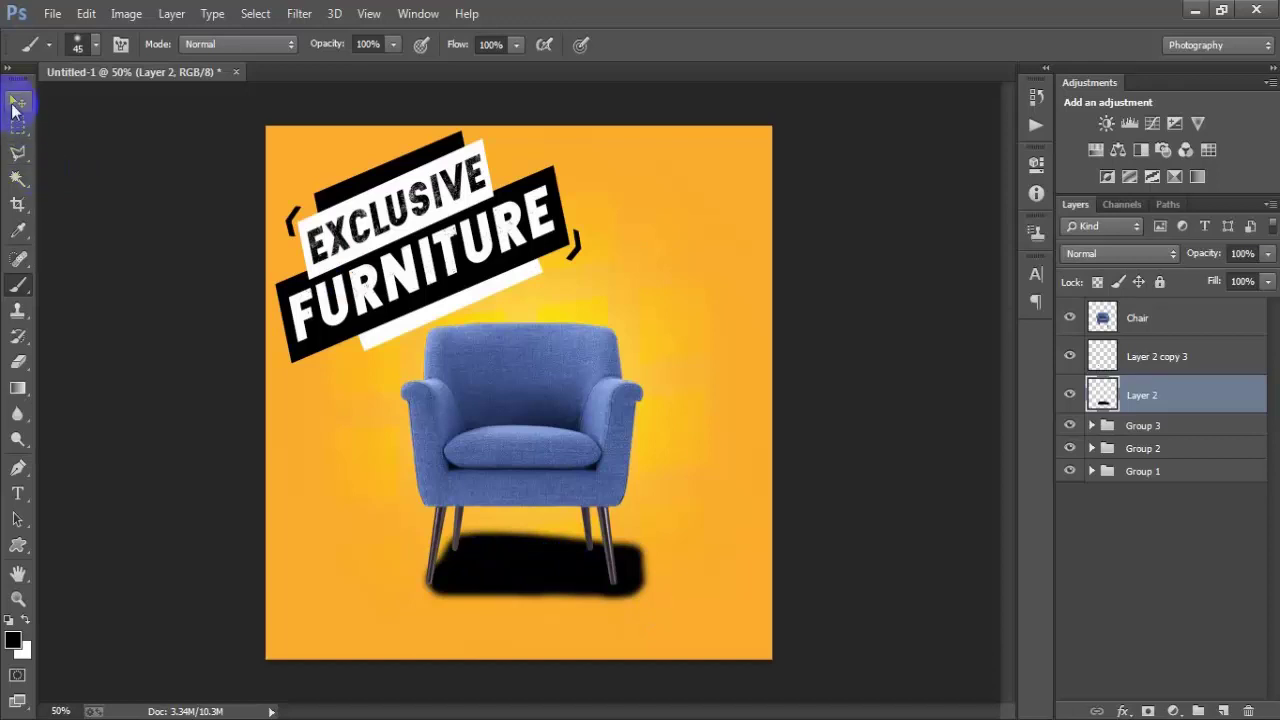
{"action": "left_click", "coordinate": [1085, 254]}
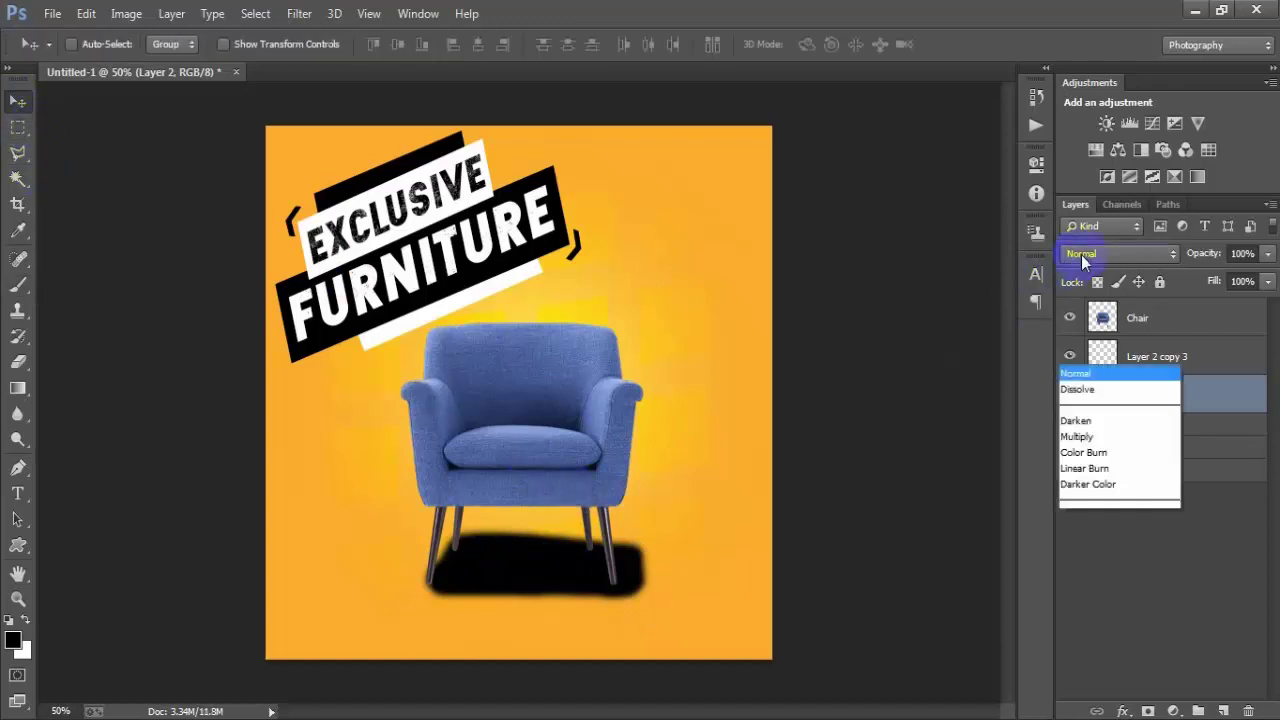
{"action": "left_click", "coordinate": [1097, 250]}
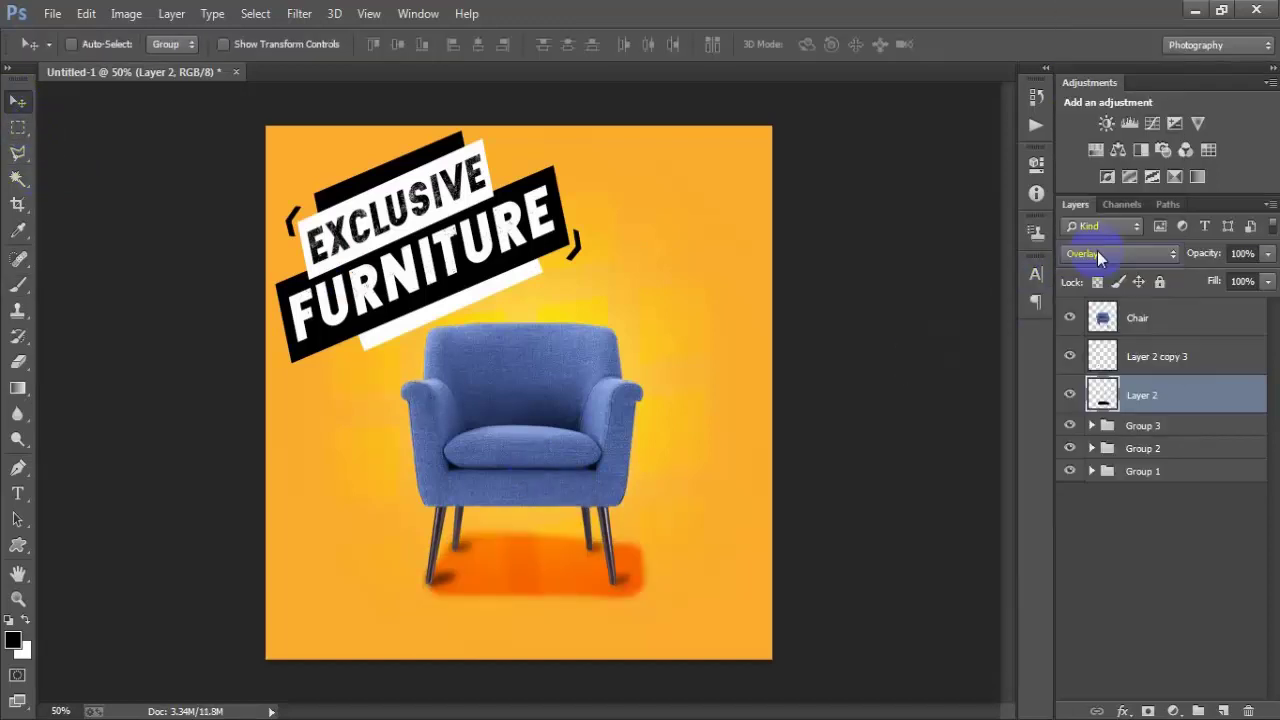
{"action": "left_click", "coordinate": [1097, 253]}
{"action": "left_click", "coordinate": [1080, 72]}
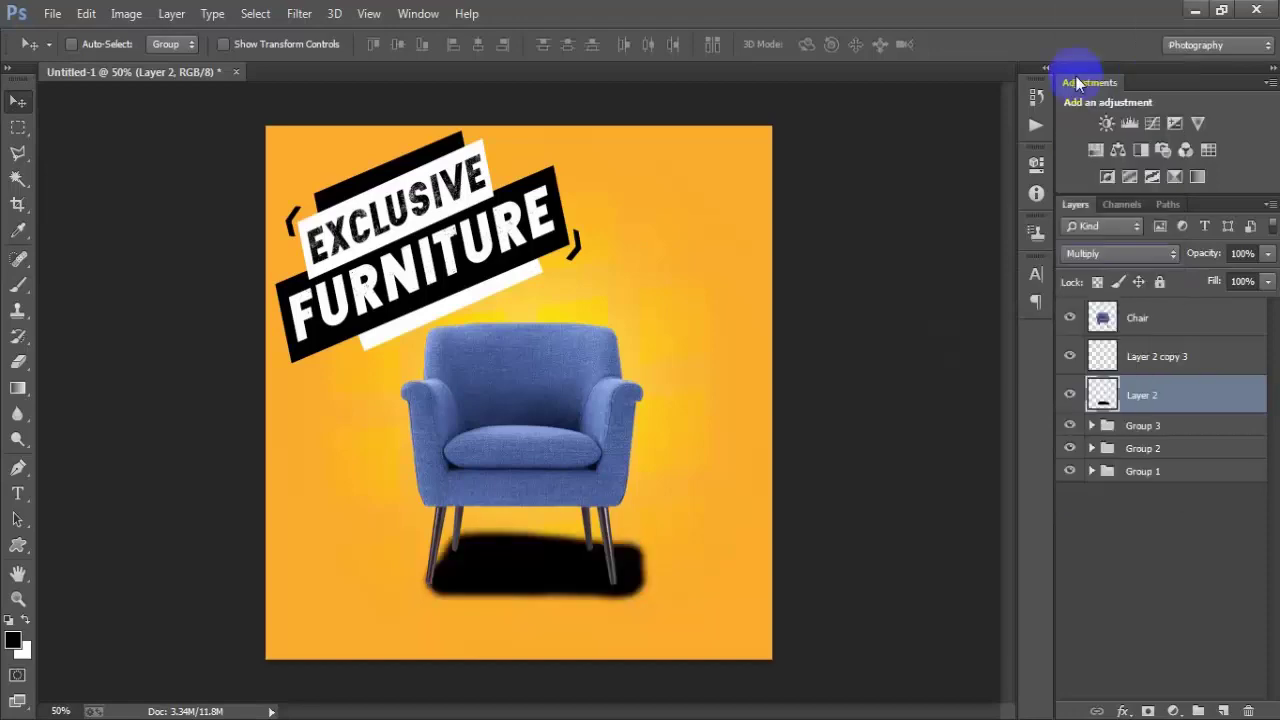
Step: Blur the shadow with a 14.1 px Gaussian Blur and lower its opacity to 35%
{"action": "left_click", "coordinate": [299, 14]}
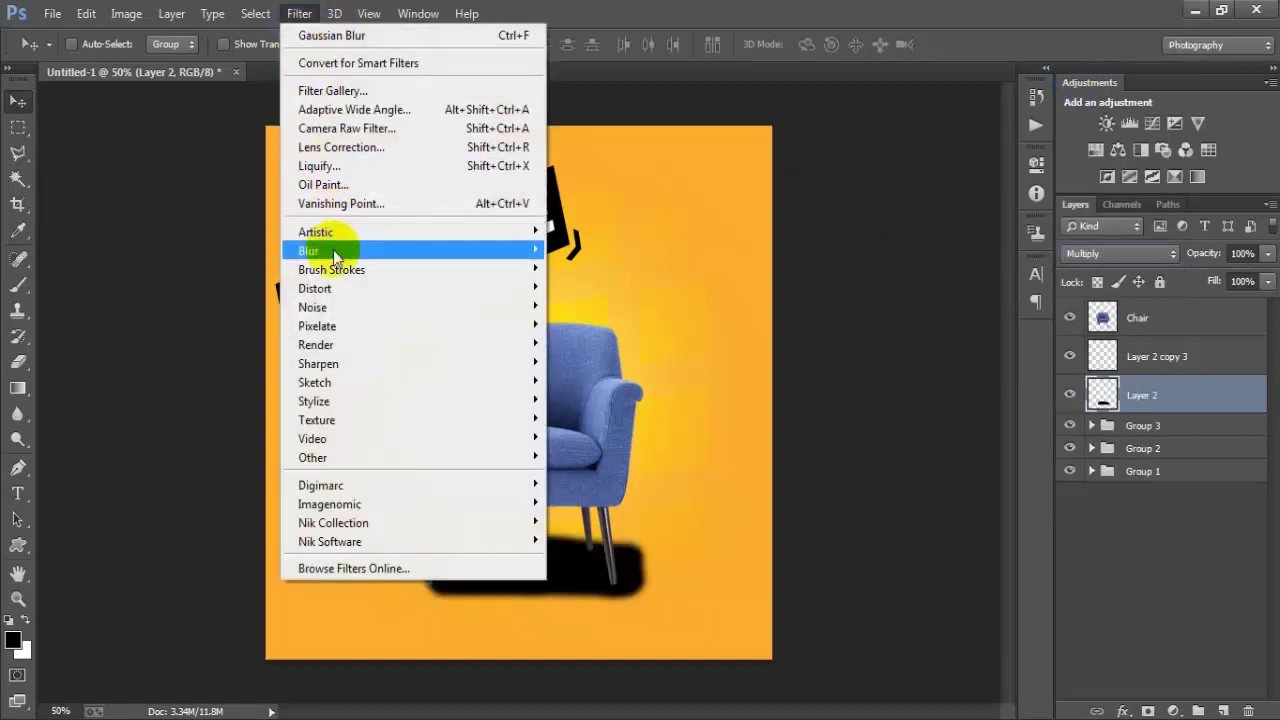
{"action": "left_click", "coordinate": [600, 389]}
{"action": "mouse_move", "coordinate": [777, 452]}
{"action": "left_mouse_down"}
{"action": "mouse_move", "coordinate": [825, 460]}
{"action": "mouse_move", "coordinate": [813, 456]}
{"action": "left_mouse_up"}
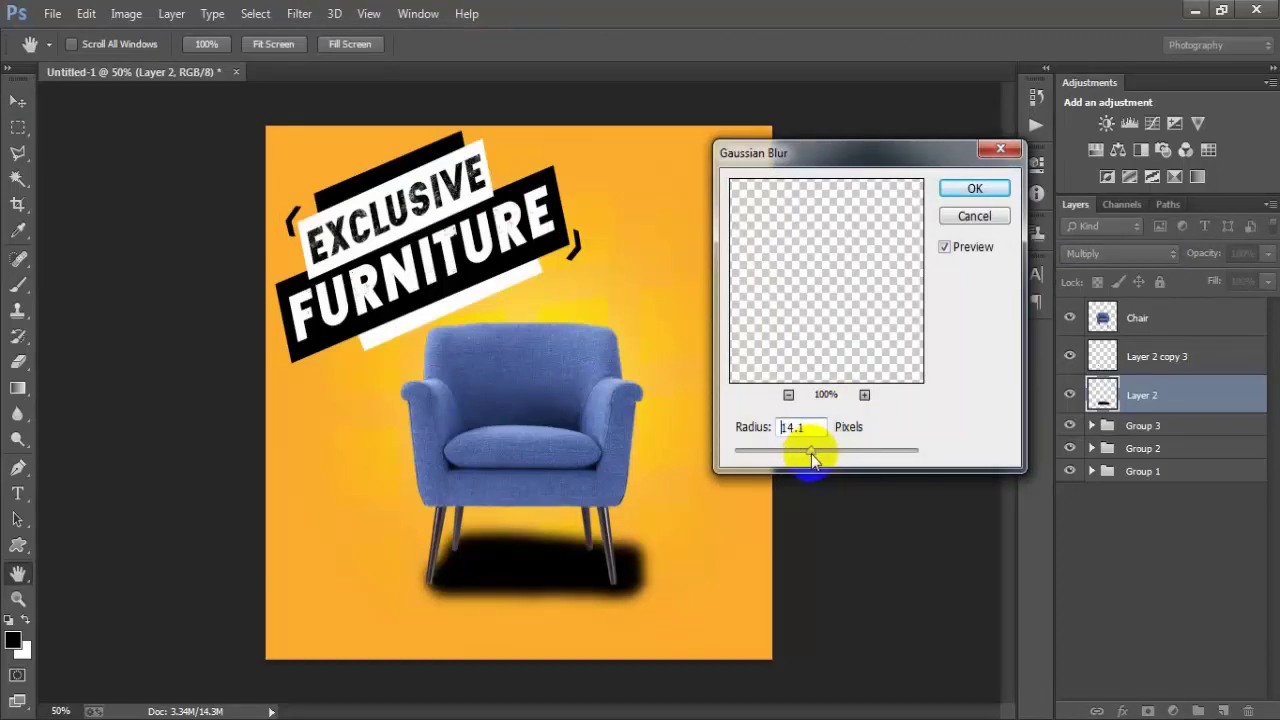
{"action": "left_click", "coordinate": [973, 189]}
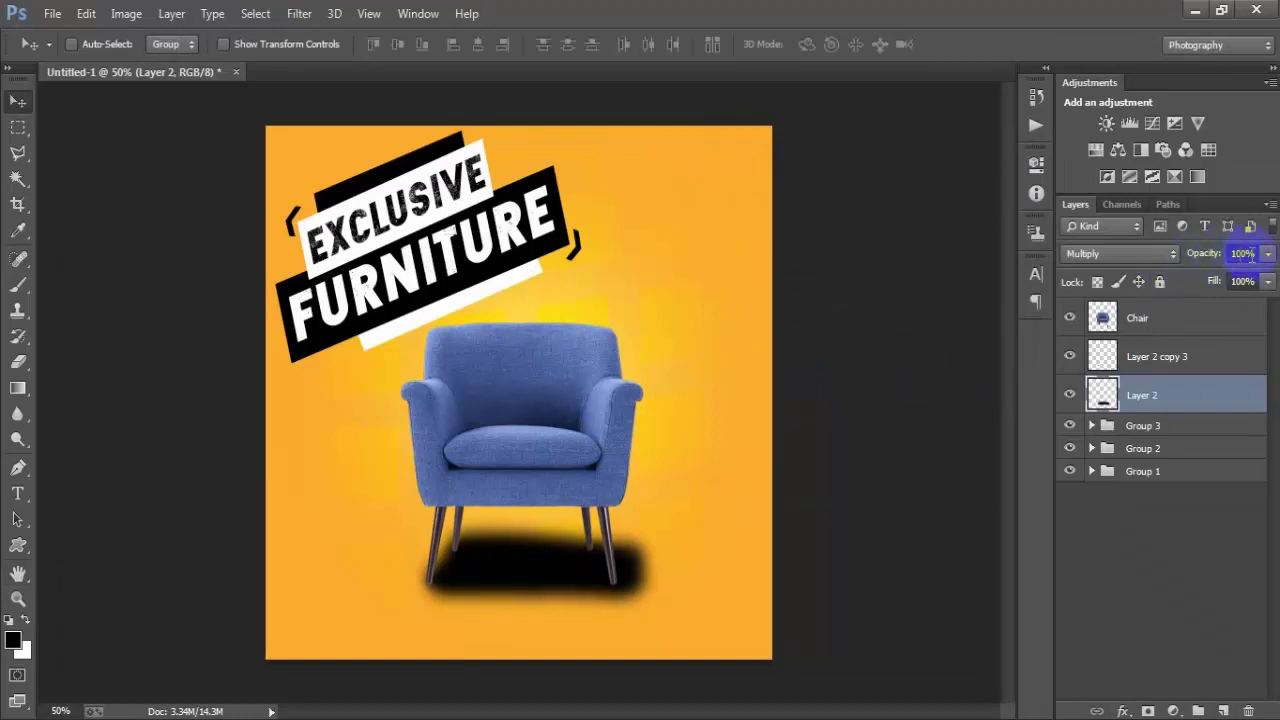
{"action": "left_click", "coordinate": [1267, 256]}
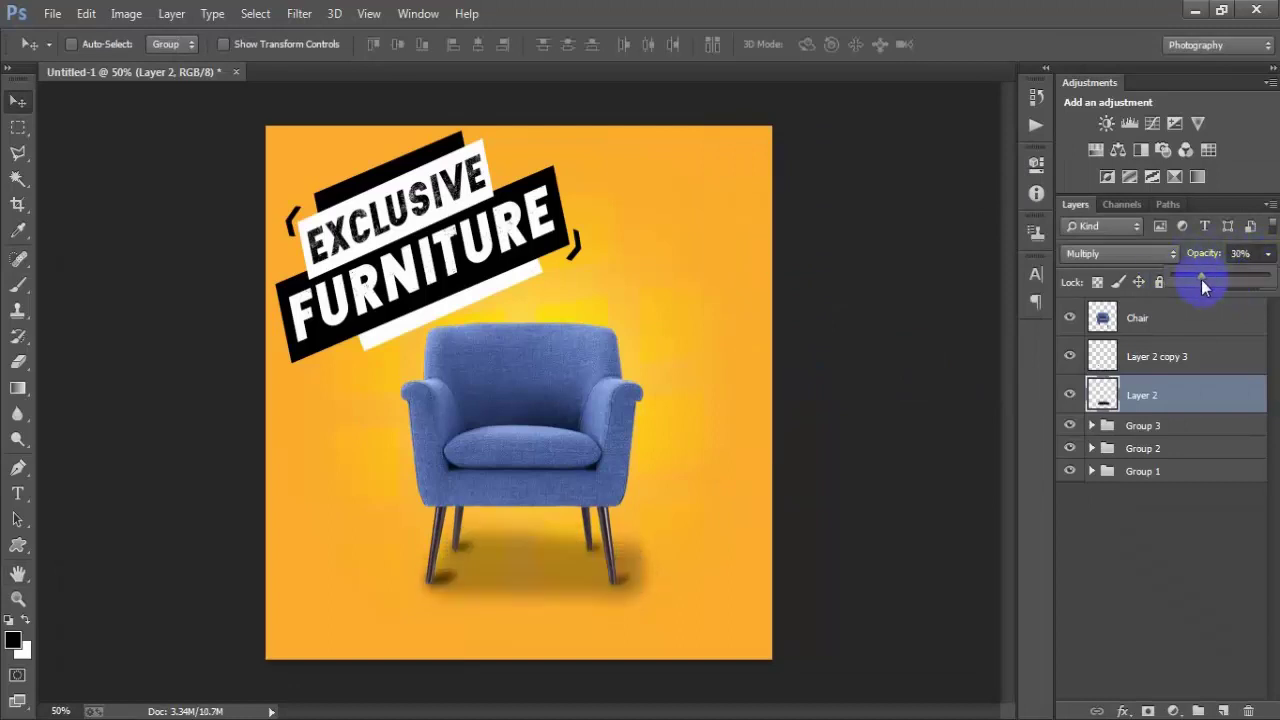
{"action": "left_click_drag", "start_coordinate": [1202, 282], "coordinate": [1207, 283]}
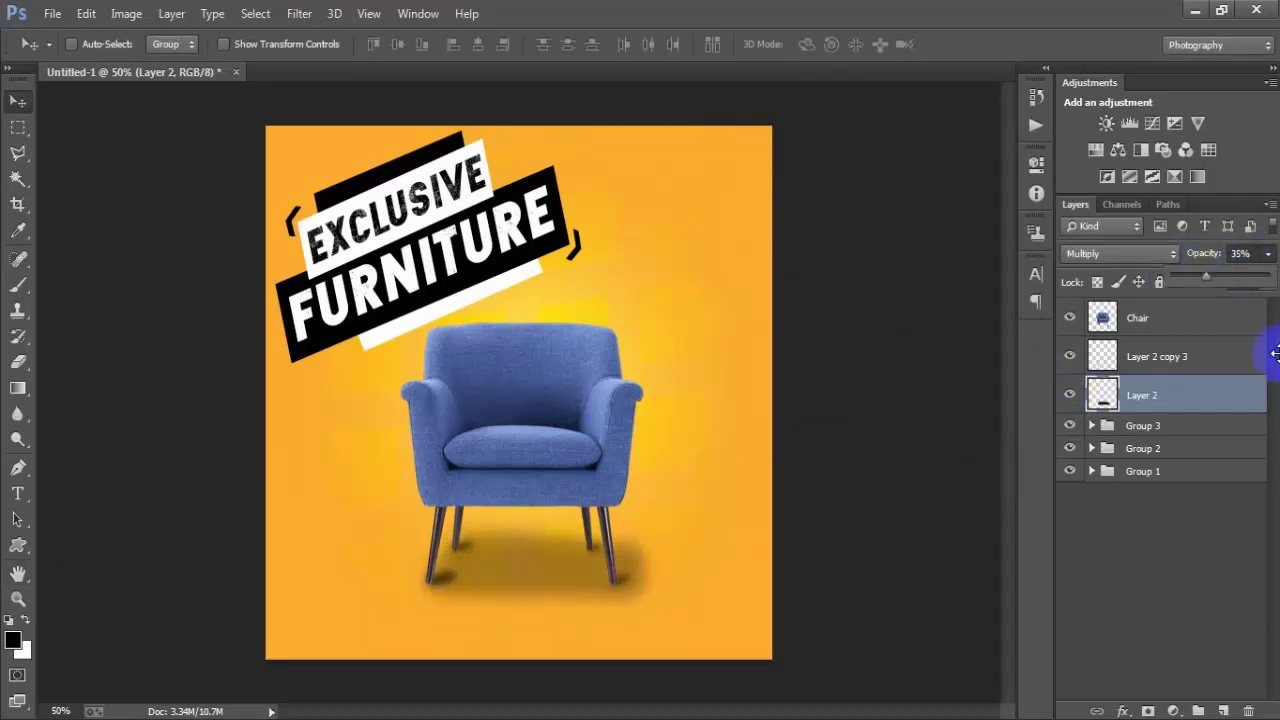
{"action": "left_click", "coordinate": [793, 494]}
Step: Rotate the shadow about -1°, then select Chair, Layer 2 copy 3 and Layer 2
{"action": "key", "text": "ctrl+t"}
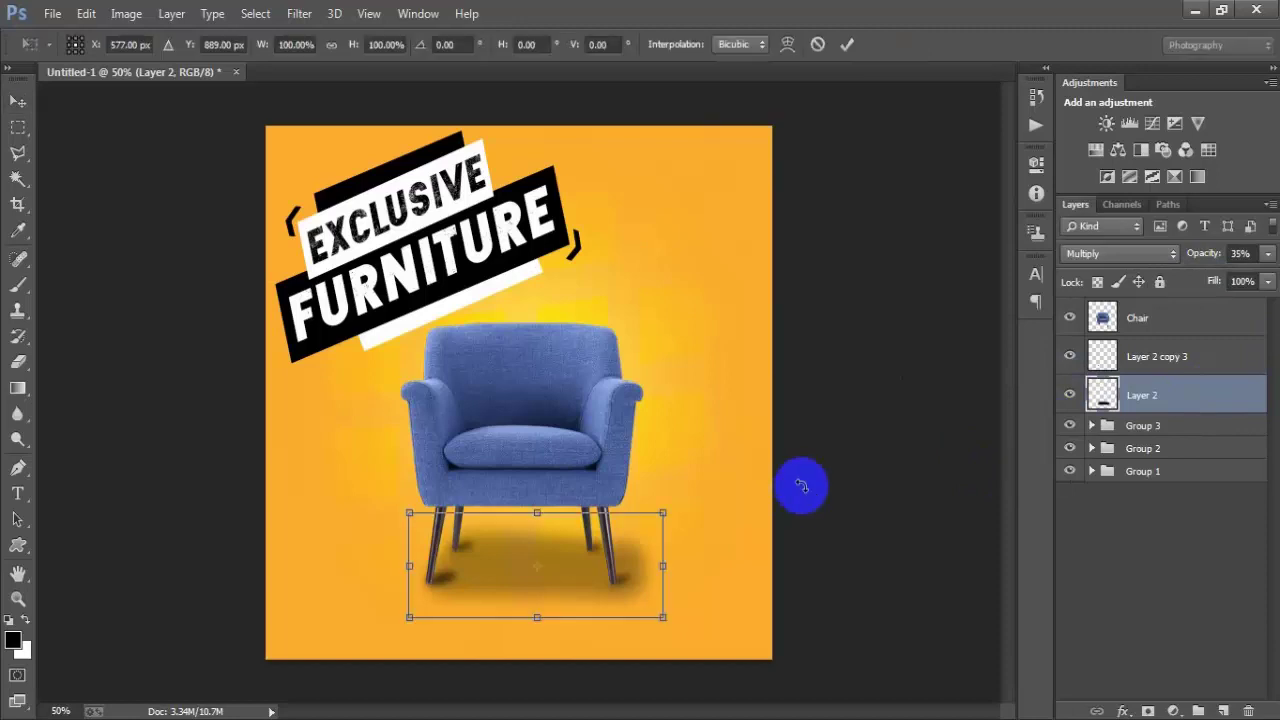
{"action": "left_click_drag", "start_coordinate": [657, 651], "coordinate": [694, 626]}
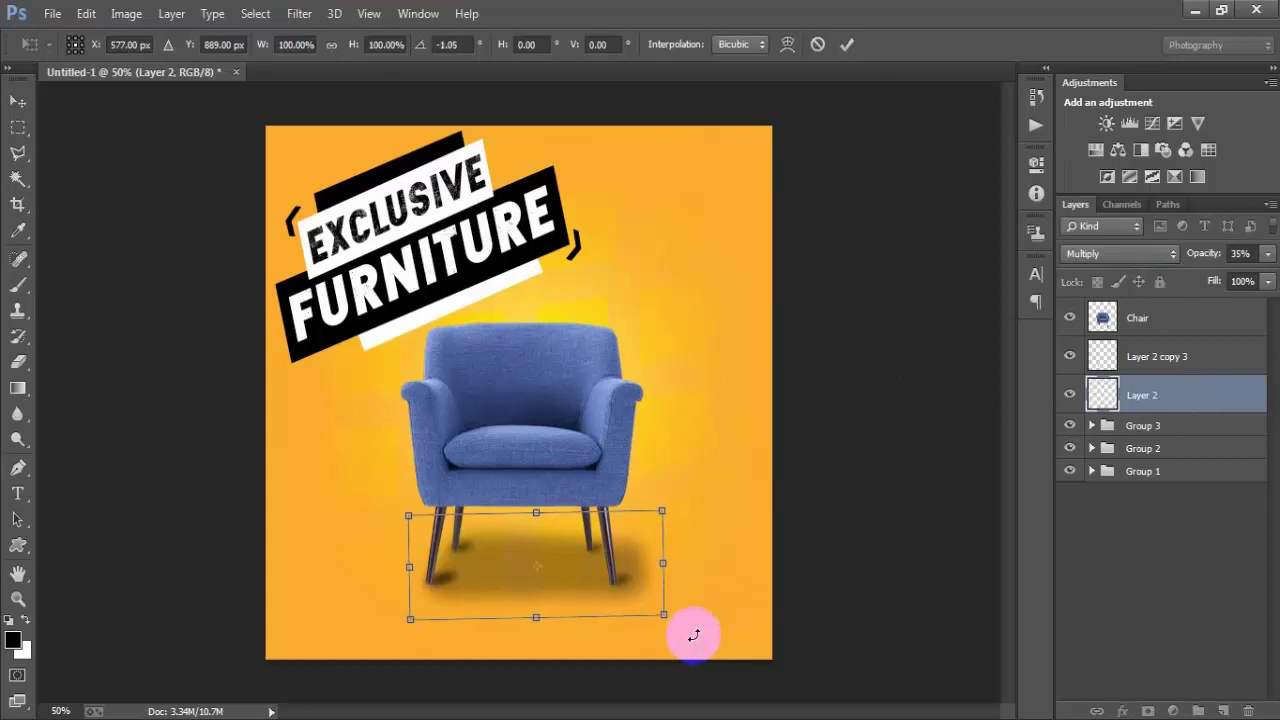
{"action": "left_click", "coordinate": [846, 45]}
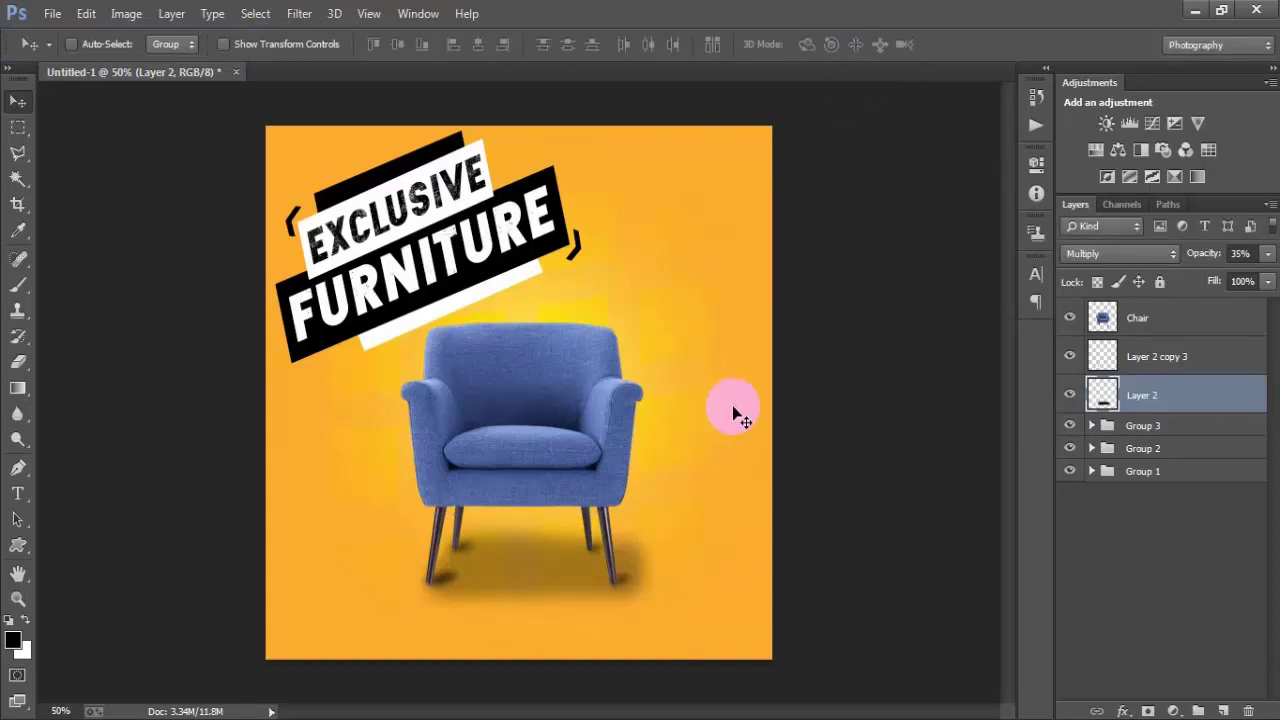
{"action": "left_click", "coordinate": [1153, 319], "text": "shift"}
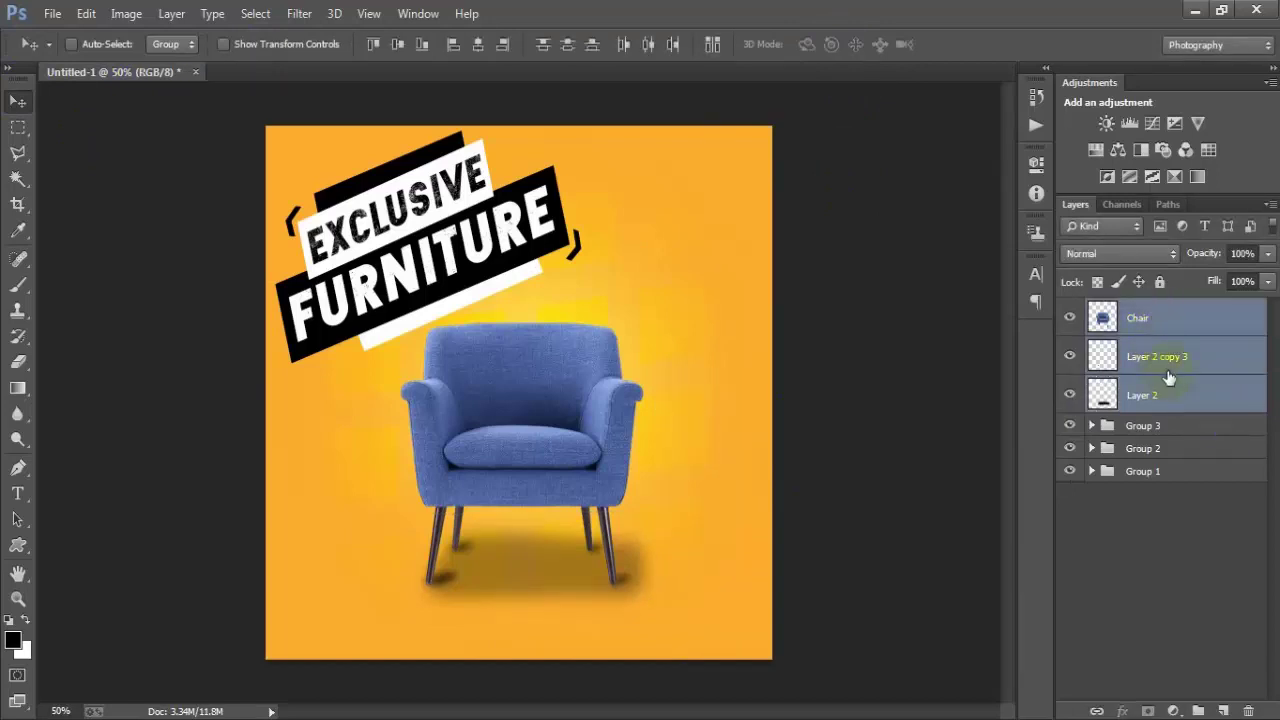
Step: Group the chair and shadow layers as Group 4, add Layer 3, and start text bottom-left
{"action": "key", "text": "ctrl+g"}
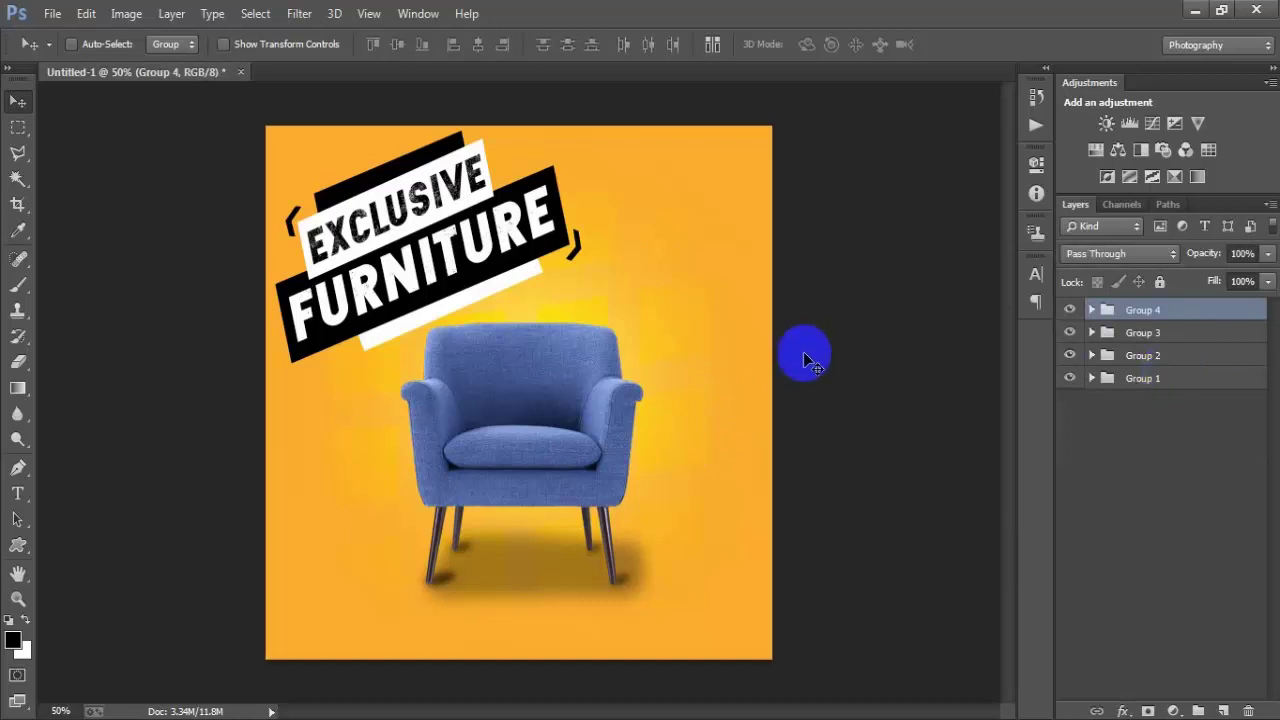
{"action": "left_click", "coordinate": [1223, 710]}
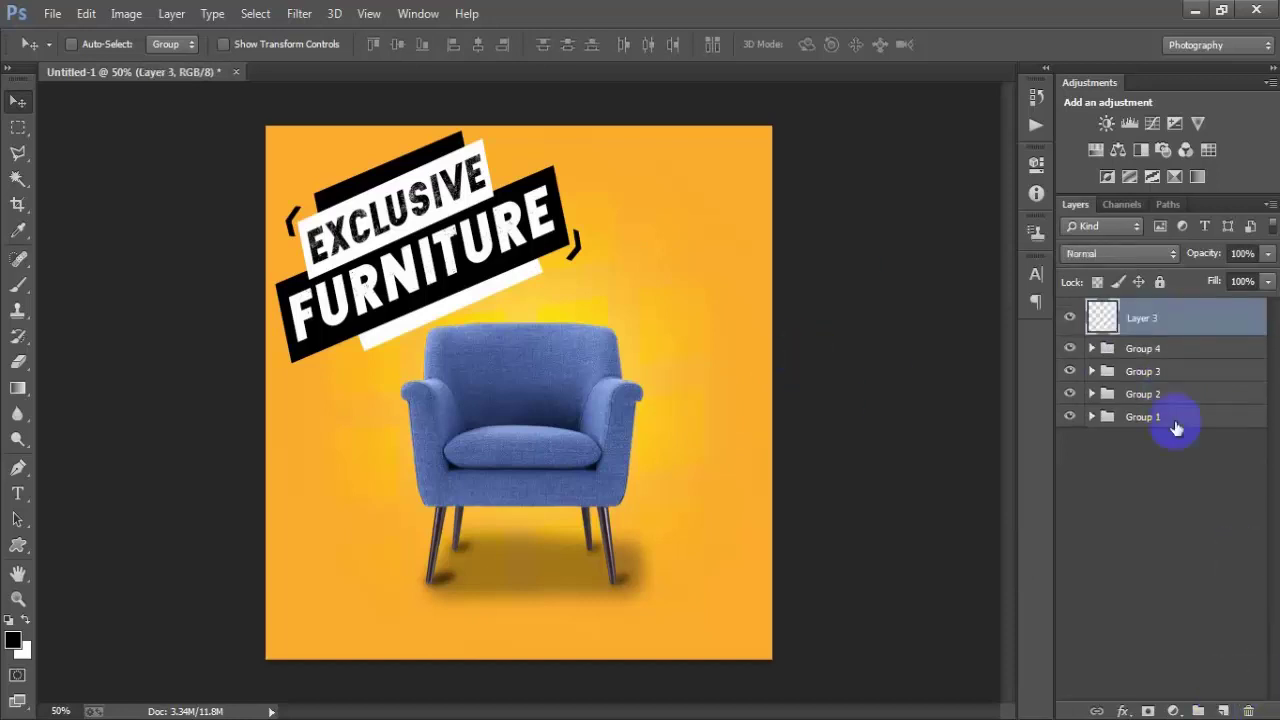
{"action": "left_click", "coordinate": [18, 493]}
{"action": "left_click", "coordinate": [303, 612]}
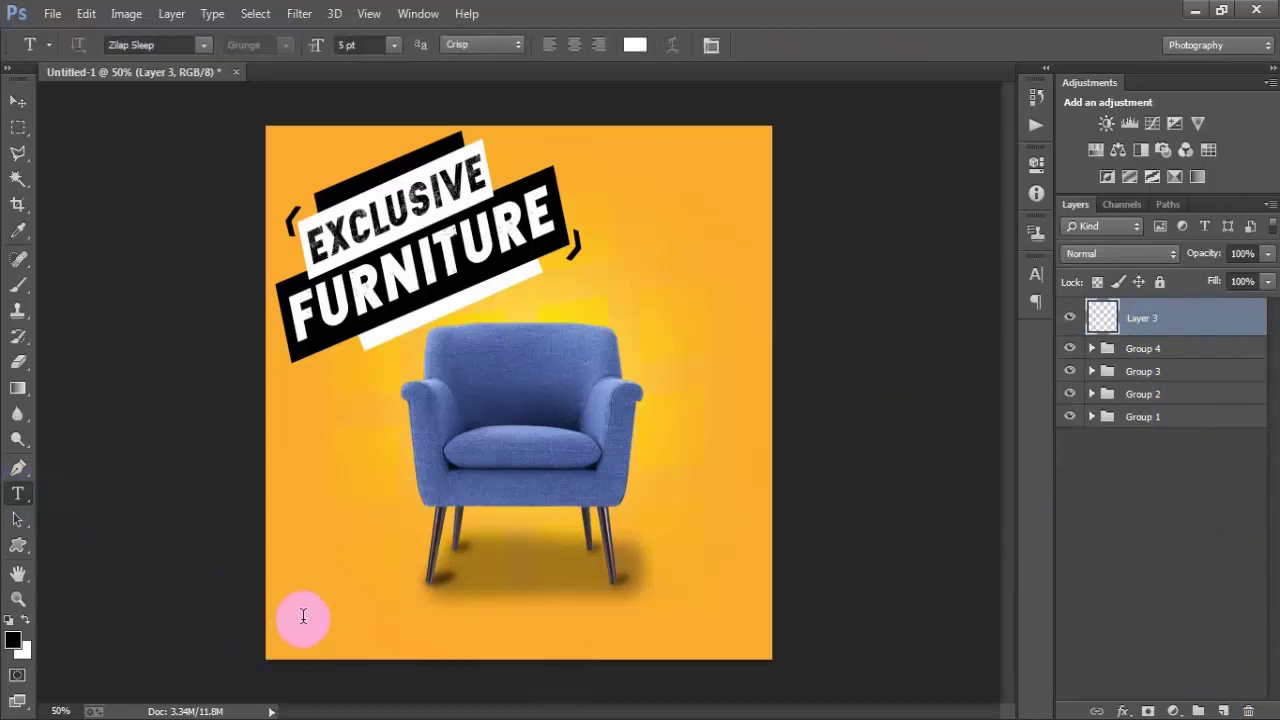
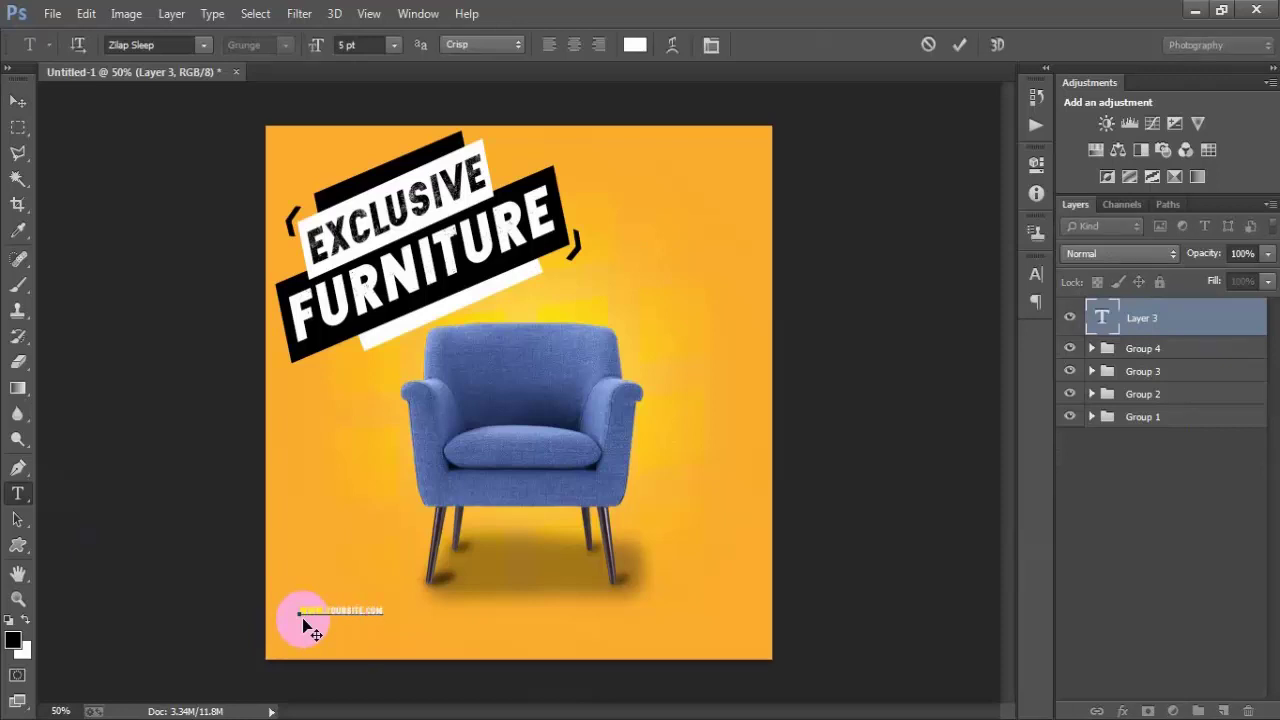
{"action": "left_click", "coordinate": [959, 44]}
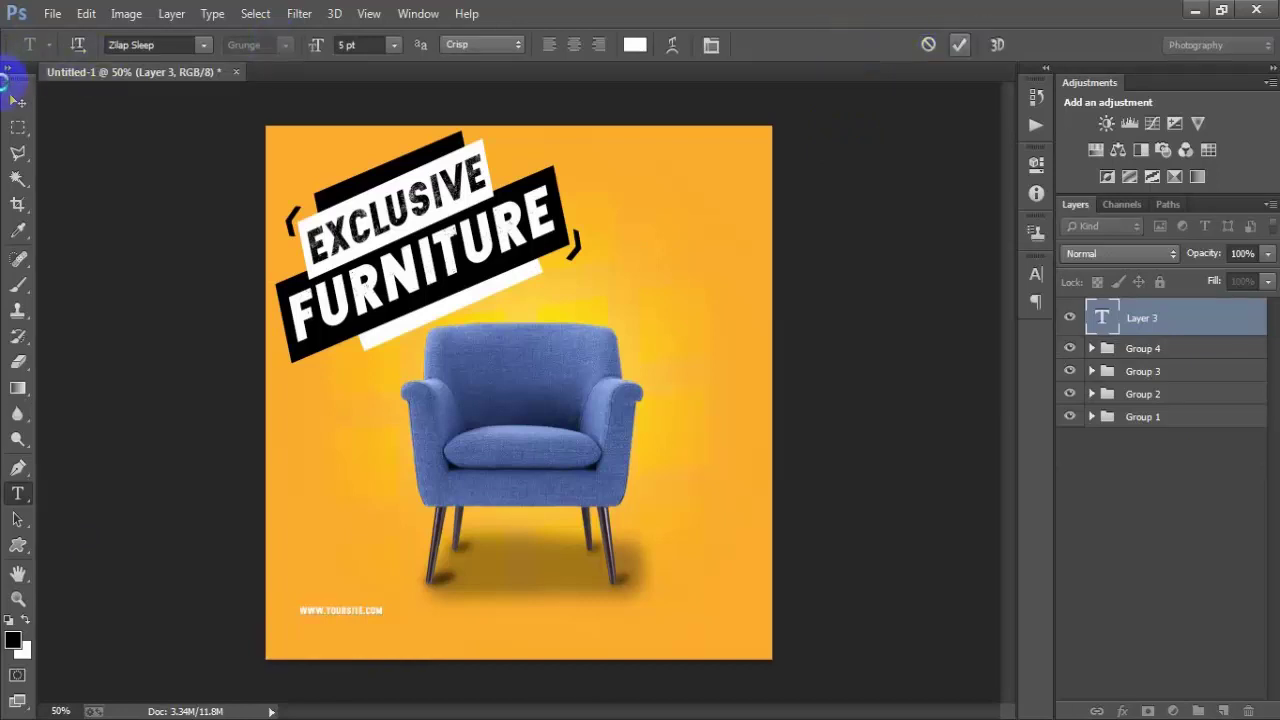
{"action": "left_click", "coordinate": [17, 100]}
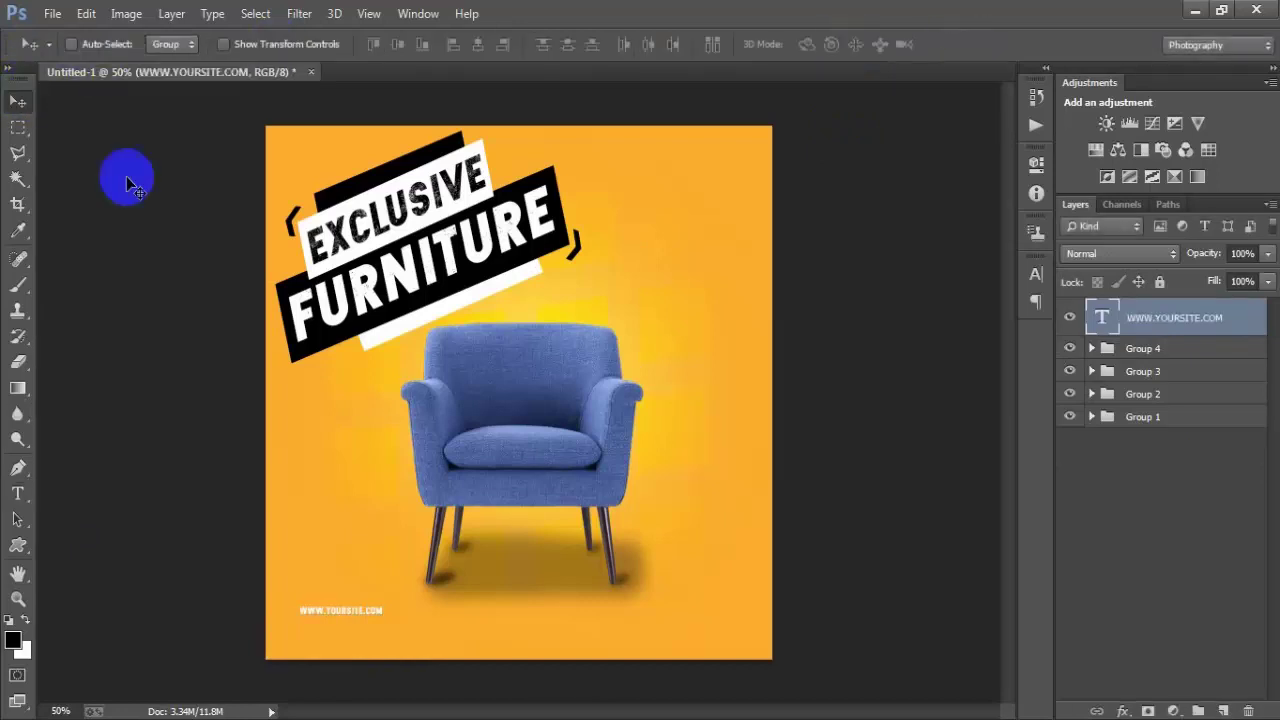
{"action": "left_click", "coordinate": [1035, 275]}
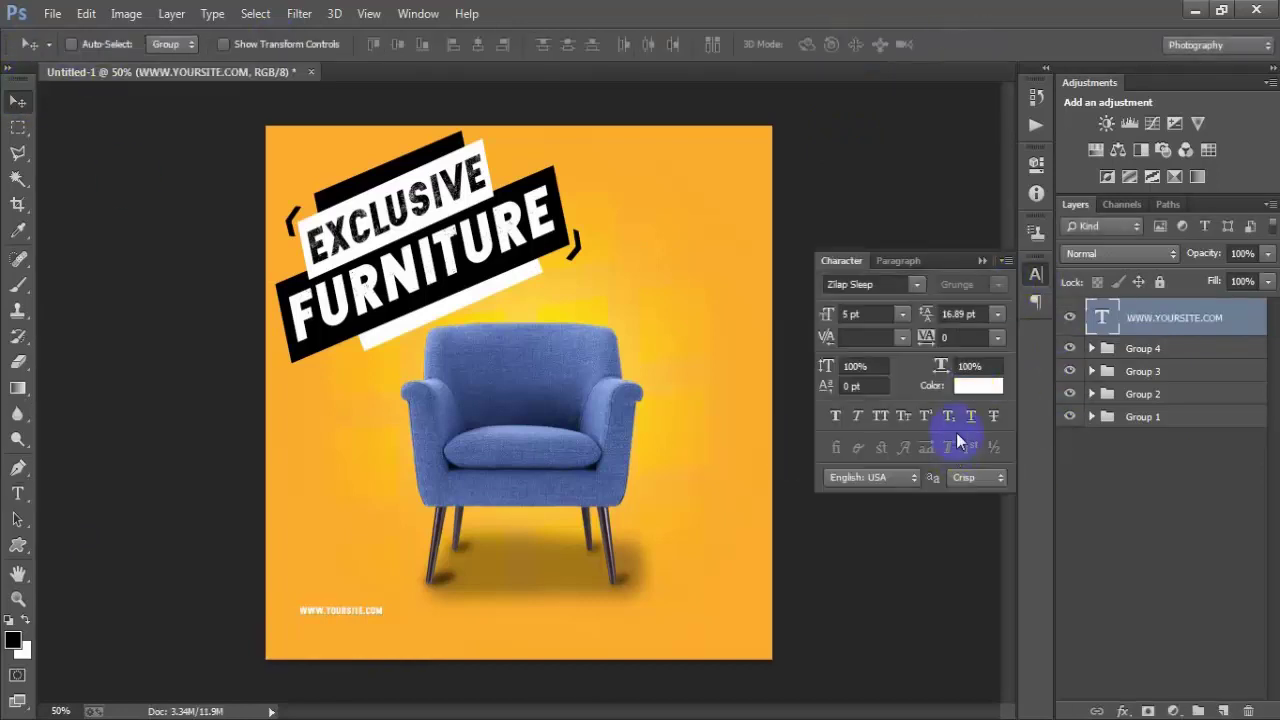
{"action": "left_click", "coordinate": [866, 284]}
{"action": "type", "text": "Montserrat"}
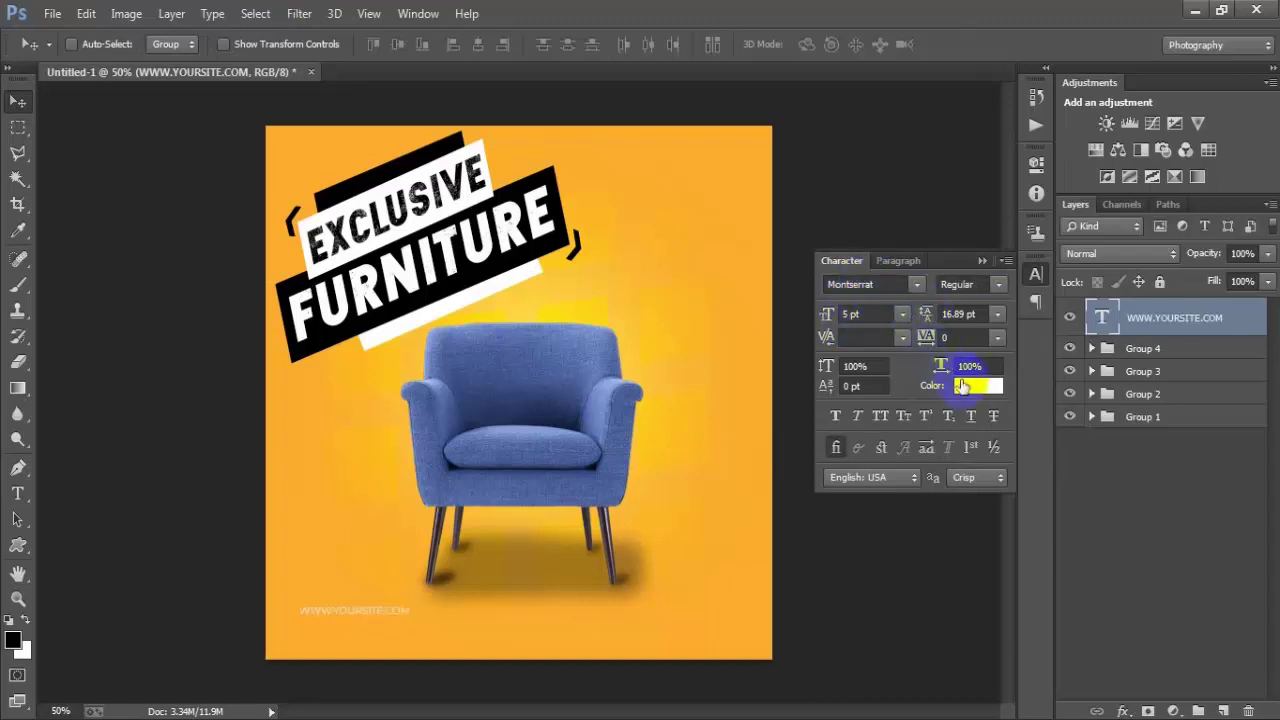
{"action": "left_click", "coordinate": [978, 386]}
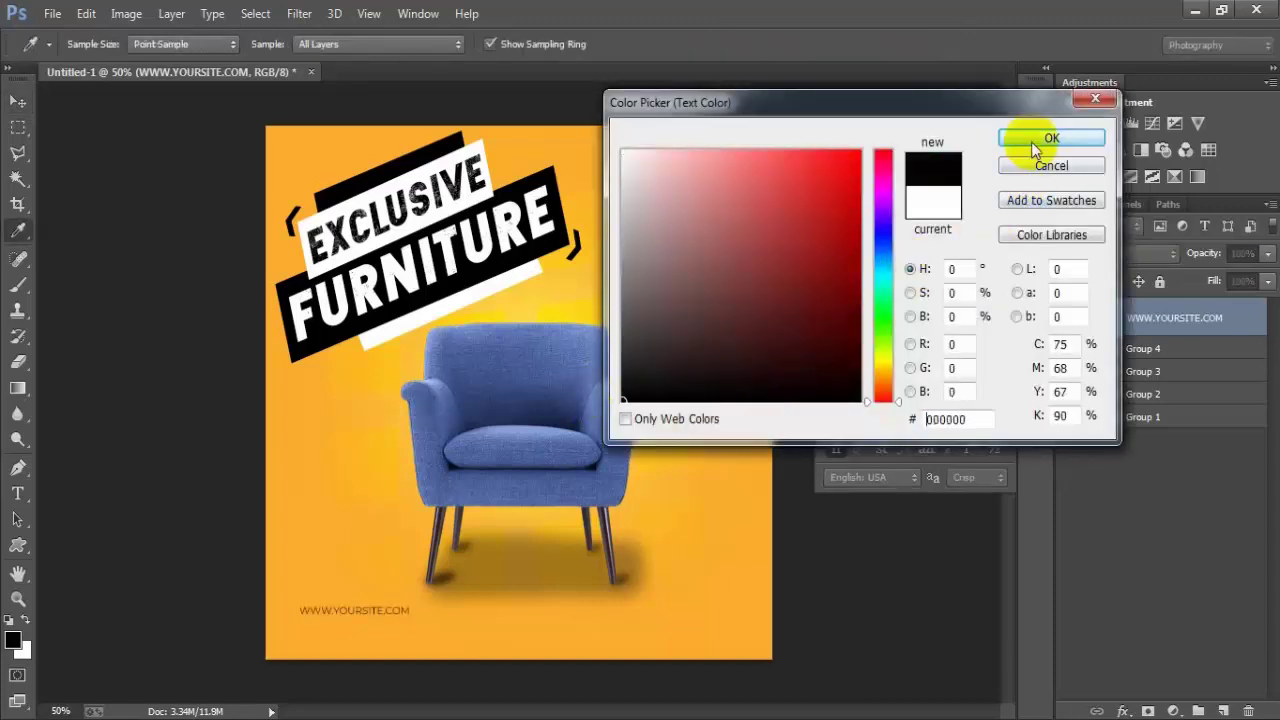
{"action": "left_click", "coordinate": [1047, 139]}
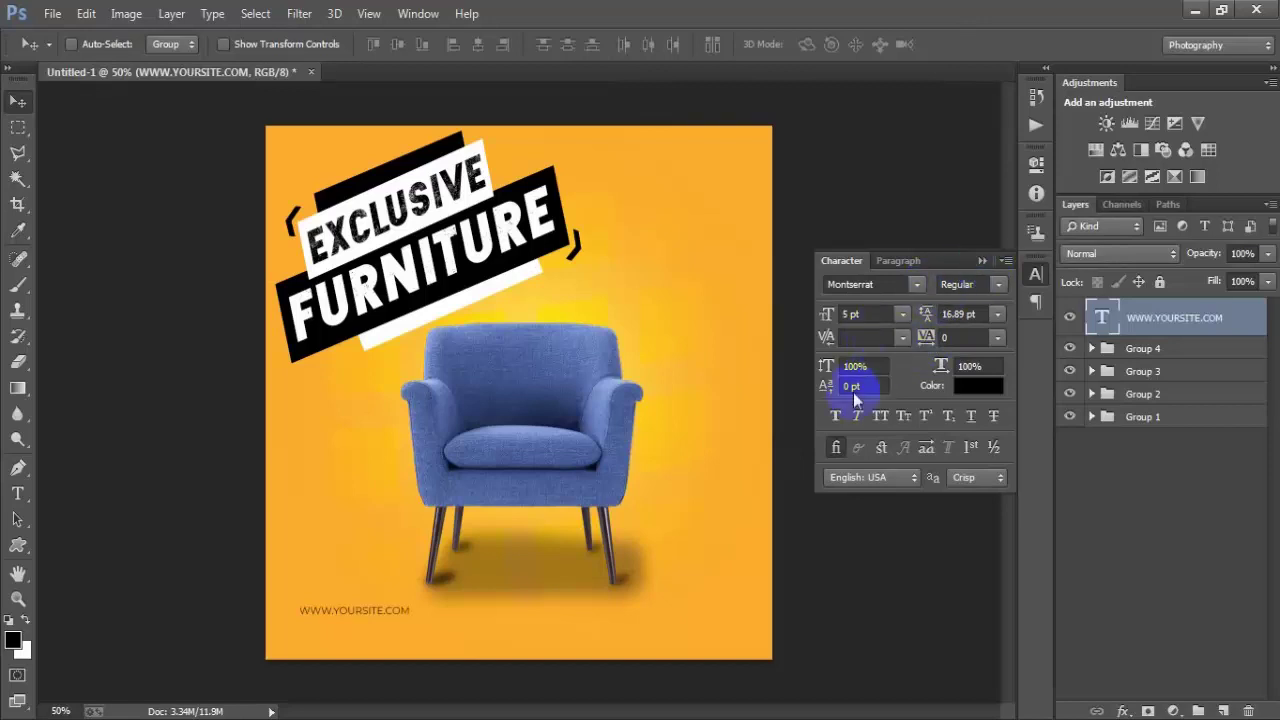
{"action": "left_click", "coordinate": [983, 260]}
Step: Nudge the website line slightly down and to the left
{"action": "key", "text": "Left"}
{"action": "key", "text": "Left"}
{"action": "key", "text": "Left"}
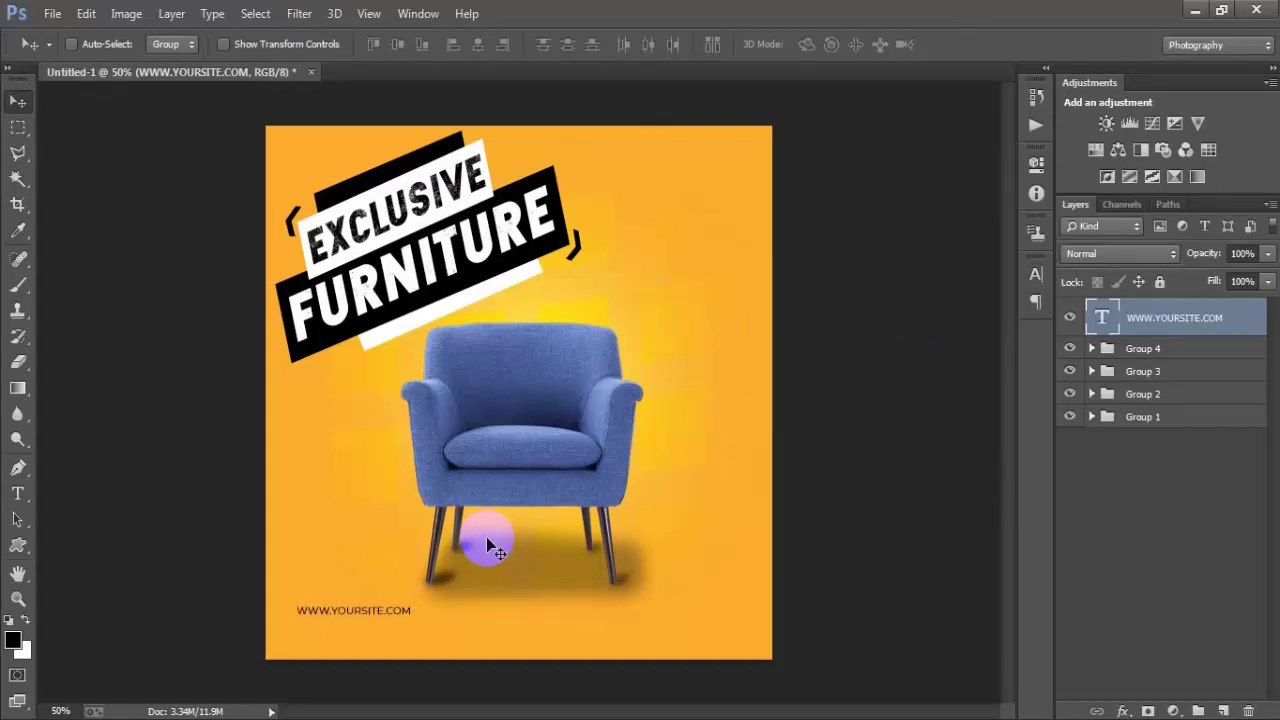
{"action": "key", "text": "Down"}
{"action": "key", "text": "Down"}
{"action": "key", "text": "Down"}
{"action": "key", "text": "Down"}
{"action": "key", "text": "Down"}
{"action": "key", "text": "Left"}
{"action": "key", "text": "Left"}
{"action": "key", "text": "Left"}
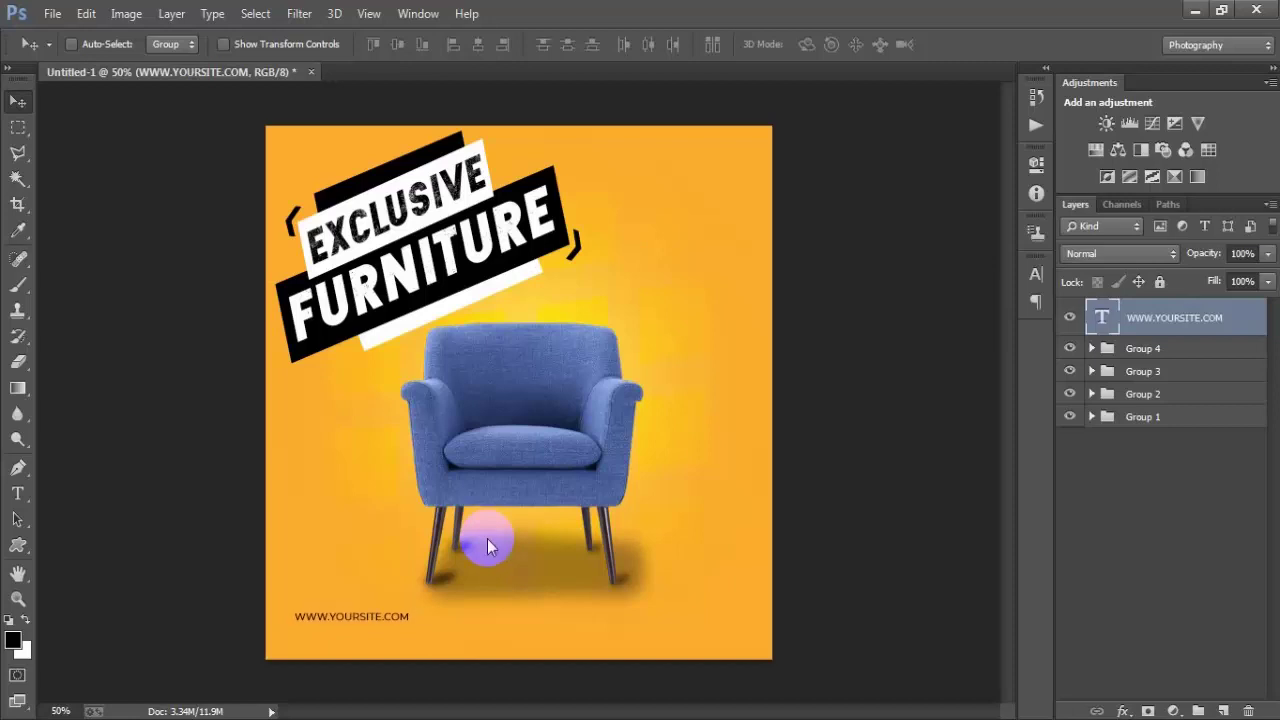
{"action": "key", "text": "Left"}
{"action": "key", "text": "Left"}
{"action": "key", "text": "Left"}
{"action": "key", "text": "Left"}
{"action": "key", "text": "Left"}
{"action": "key", "text": "Left"}
Step: Draw a small rounded rectangle near the bottom centre on a new layer
{"action": "left_click", "coordinate": [1223, 710]}
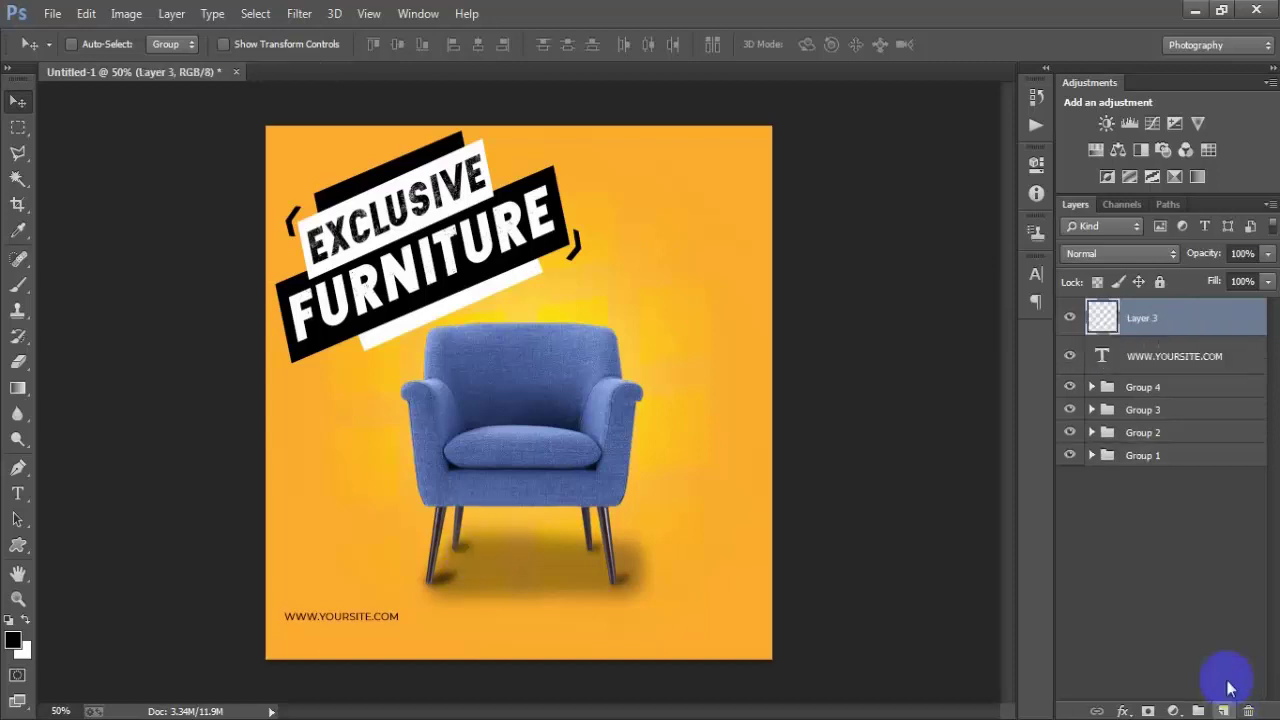
{"action": "left_click", "coordinate": [1180, 330]}
{"action": "left_click", "coordinate": [18, 545]}
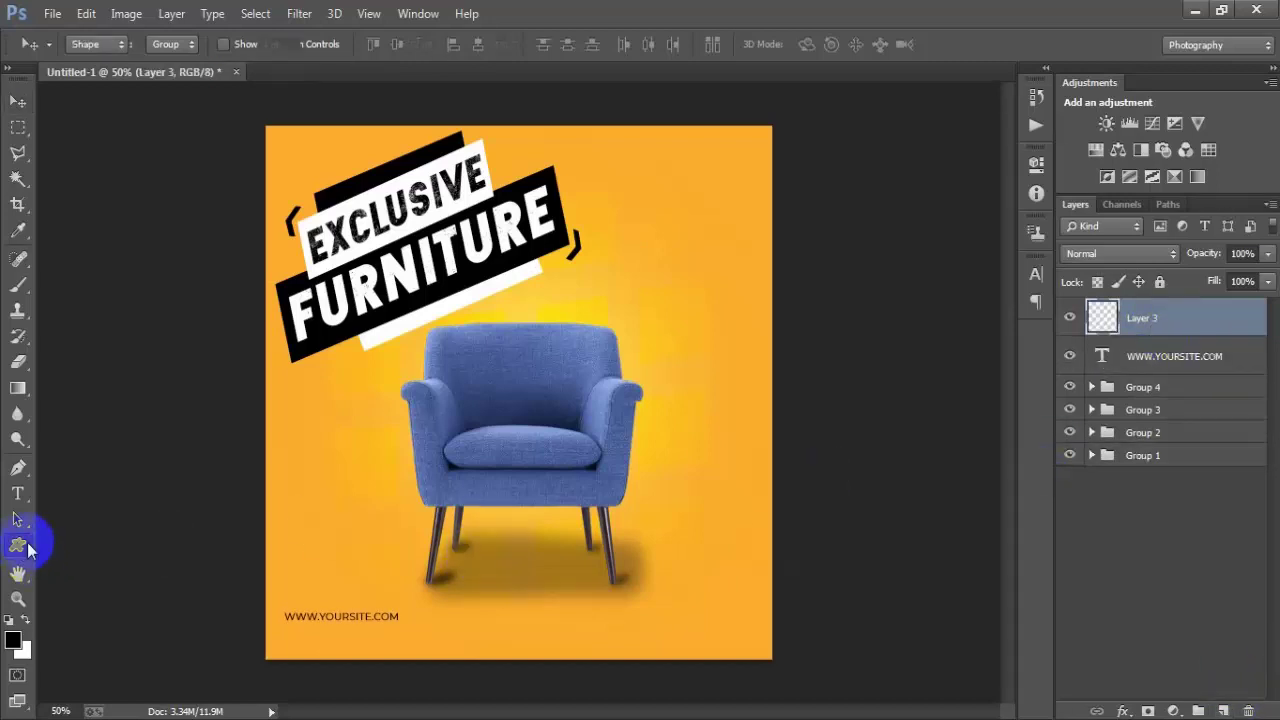
{"action": "left_click", "coordinate": [144, 562]}
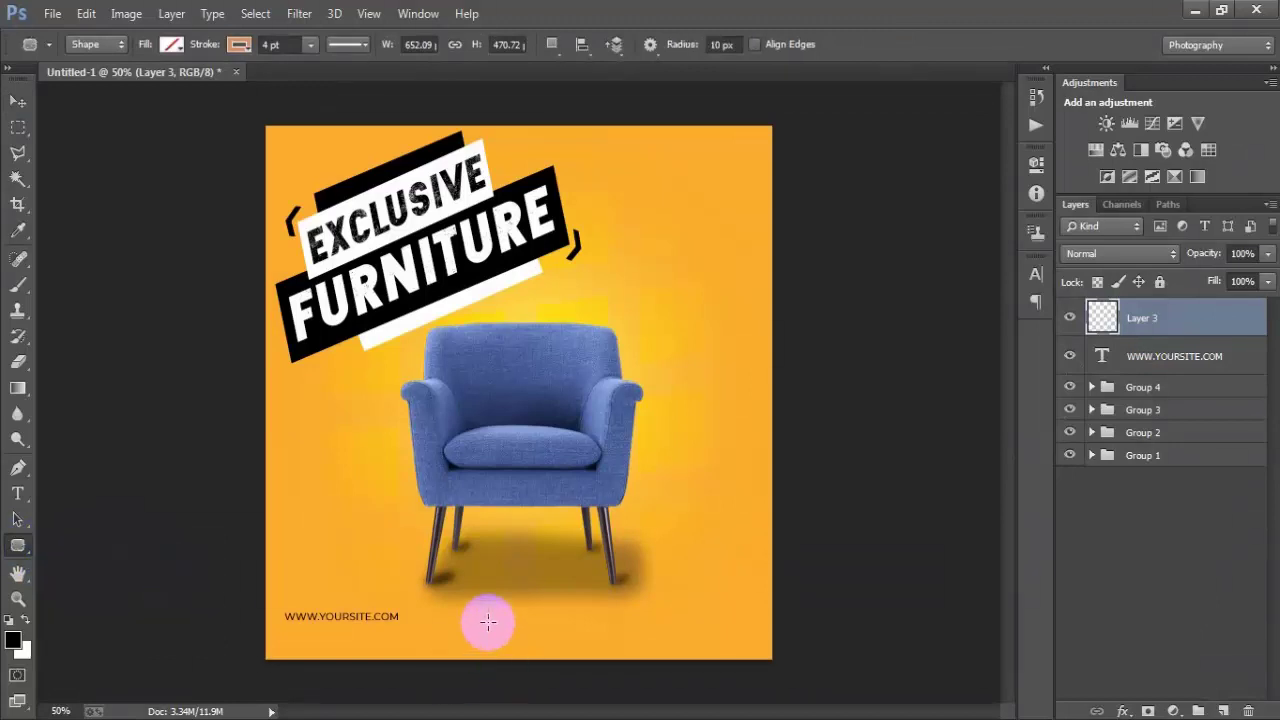
{"action": "left_click_drag", "start_coordinate": [487, 622], "coordinate": [600, 650]}
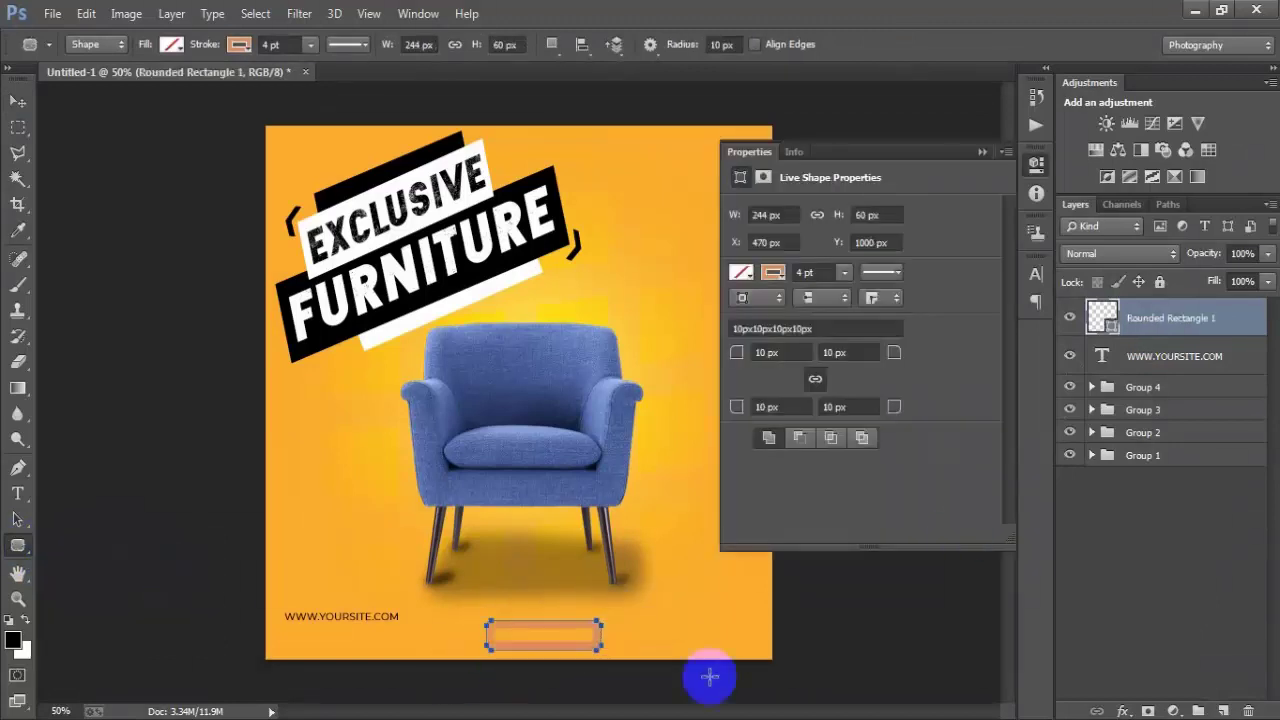
Step: Give the rectangle a dark fill, no stroke and 26 px corner radius
{"action": "left_click", "coordinate": [745, 276]}
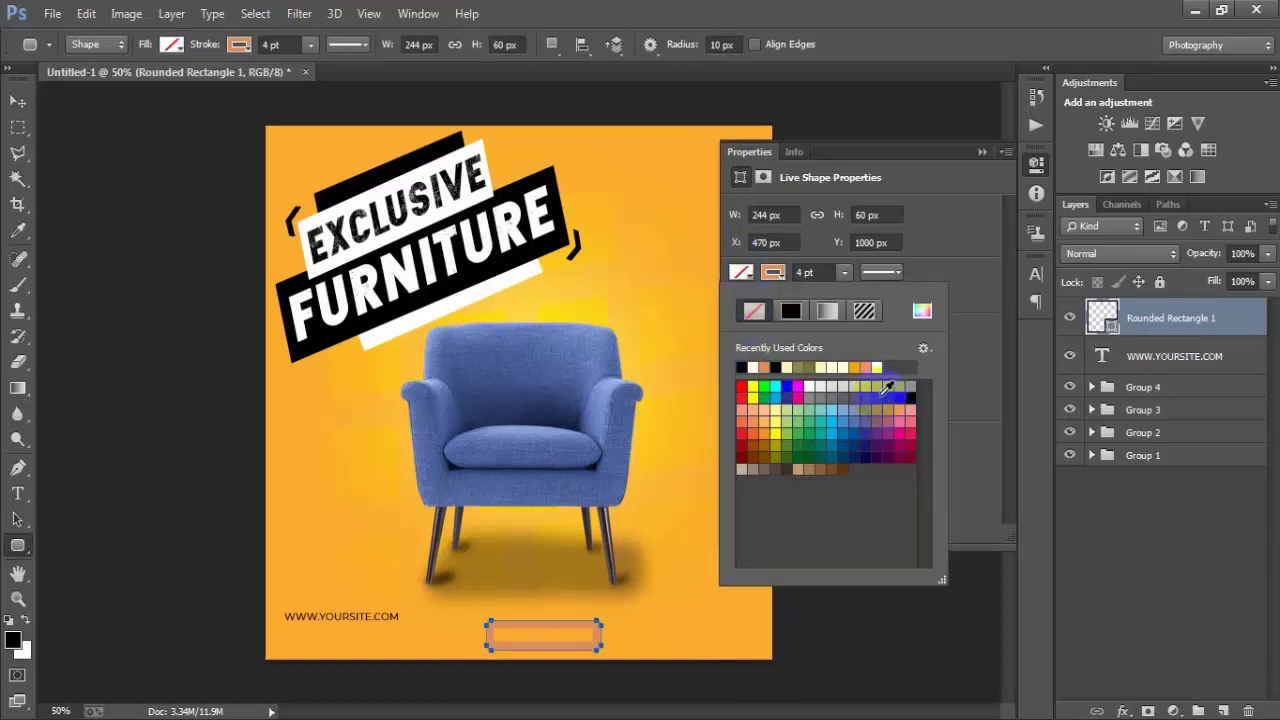
{"action": "left_click", "coordinate": [885, 391]}
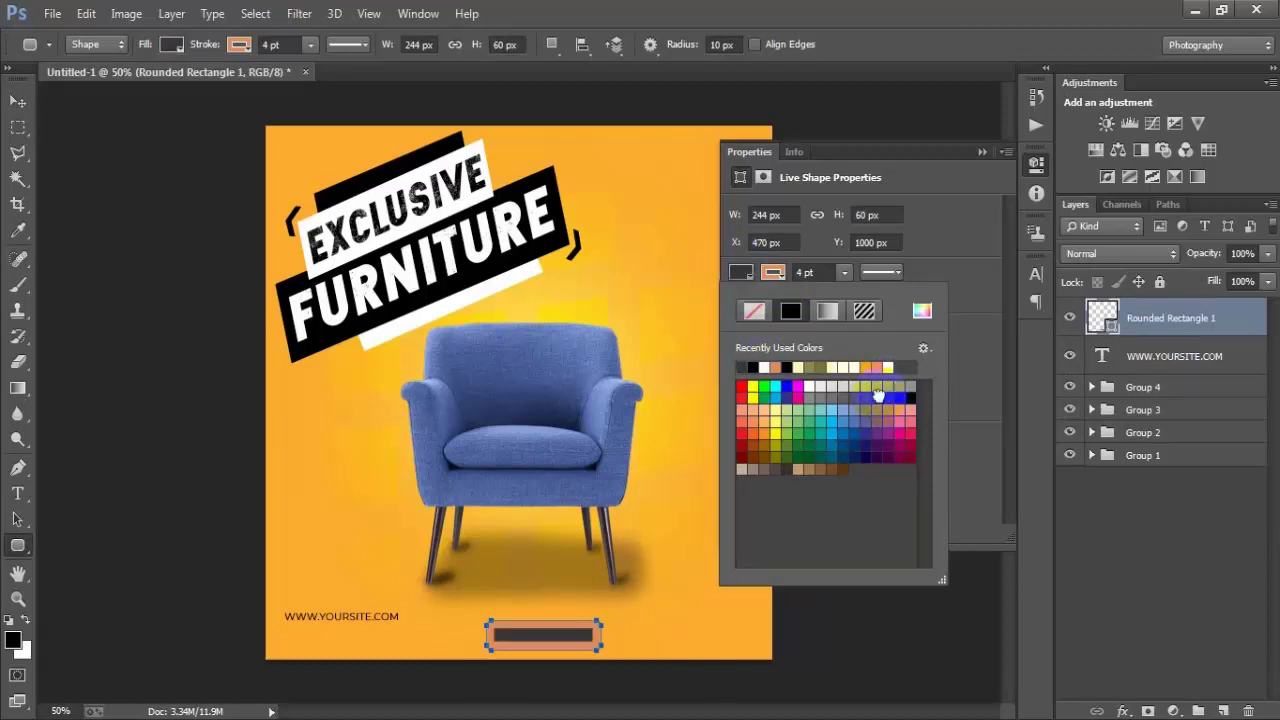
{"action": "left_click", "coordinate": [753, 310]}
{"action": "left_click", "coordinate": [930, 262]}
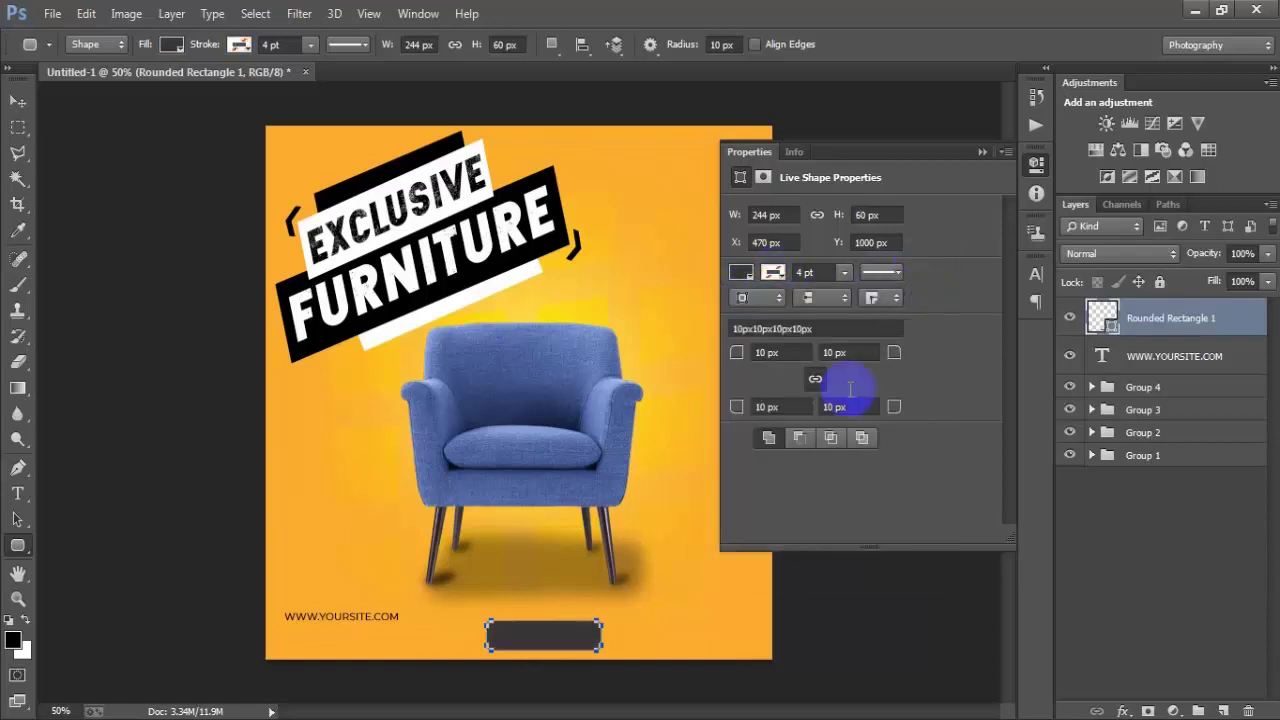
{"action": "left_click_drag", "start_coordinate": [737, 352], "coordinate": [742, 356]}
{"action": "left_click_drag", "start_coordinate": [737, 407], "coordinate": [748, 407]}
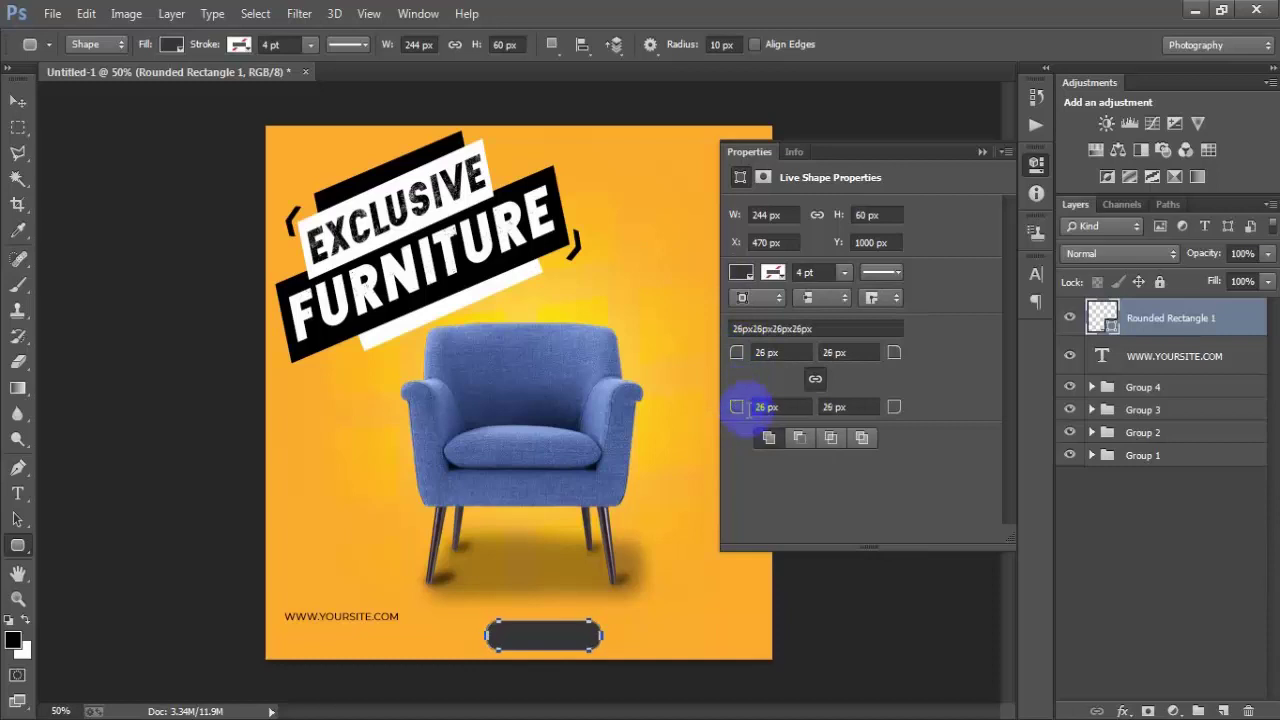
{"action": "left_click", "coordinate": [982, 151]}
Step: Move the button bottom-left, nudge it up with the website text, and add a layer
{"action": "left_click", "coordinate": [18, 101]}
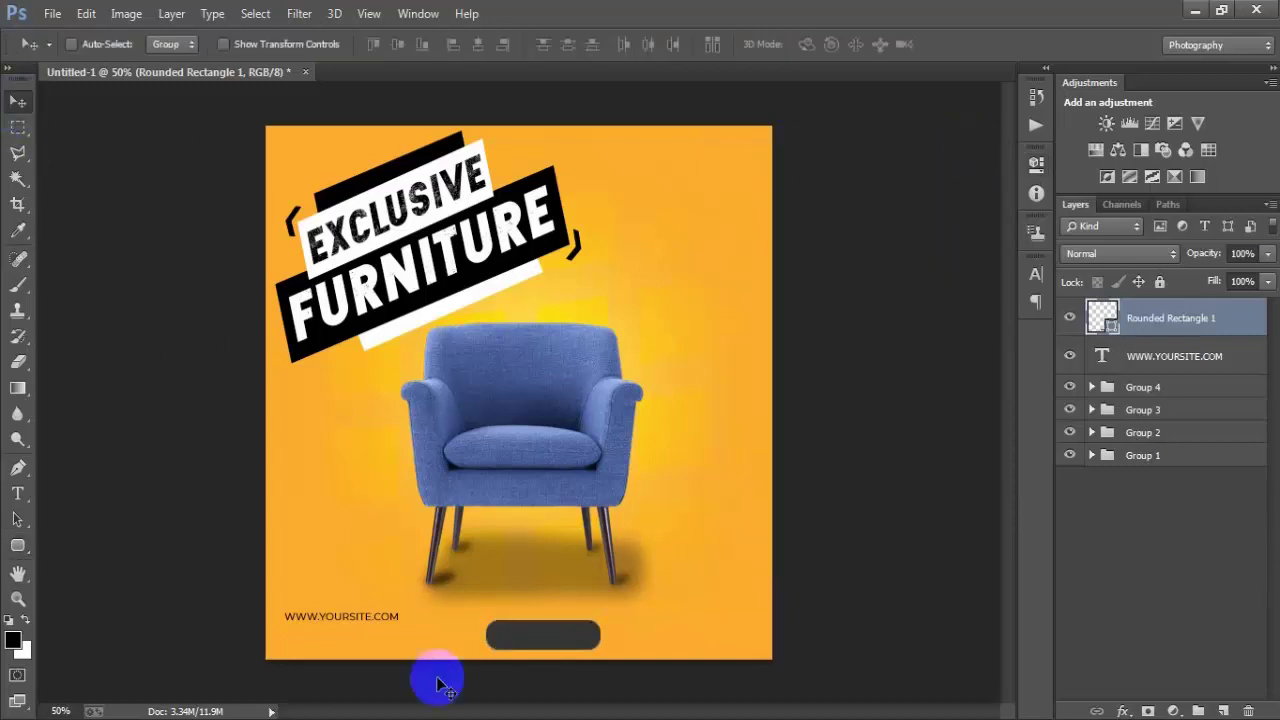
{"action": "left_click_drag", "start_coordinate": [523, 651], "coordinate": [318, 654]}
{"action": "left_click", "coordinate": [1137, 366], "text": "shift"}
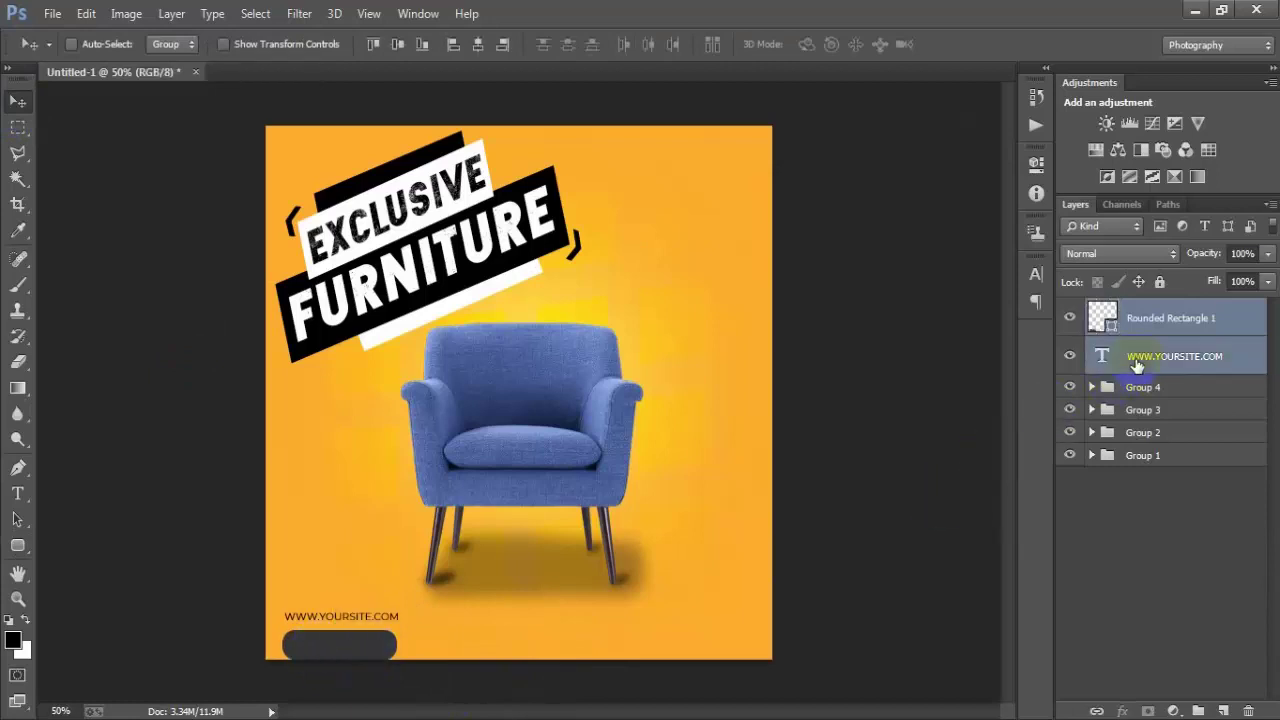
{"action": "key", "text": "Up"}
{"action": "key", "text": "Up"}
{"action": "key", "text": "Up"}
{"action": "key", "text": "Up"}
{"action": "key", "text": "Up"}
{"action": "key", "text": "Up"}
{"action": "key", "text": "Up"}
{"action": "key", "text": "Up"}
{"action": "key", "text": "Up"}
{"action": "key", "text": "Up"}
{"action": "key", "text": "Up"}
{"action": "key", "text": "Up"}
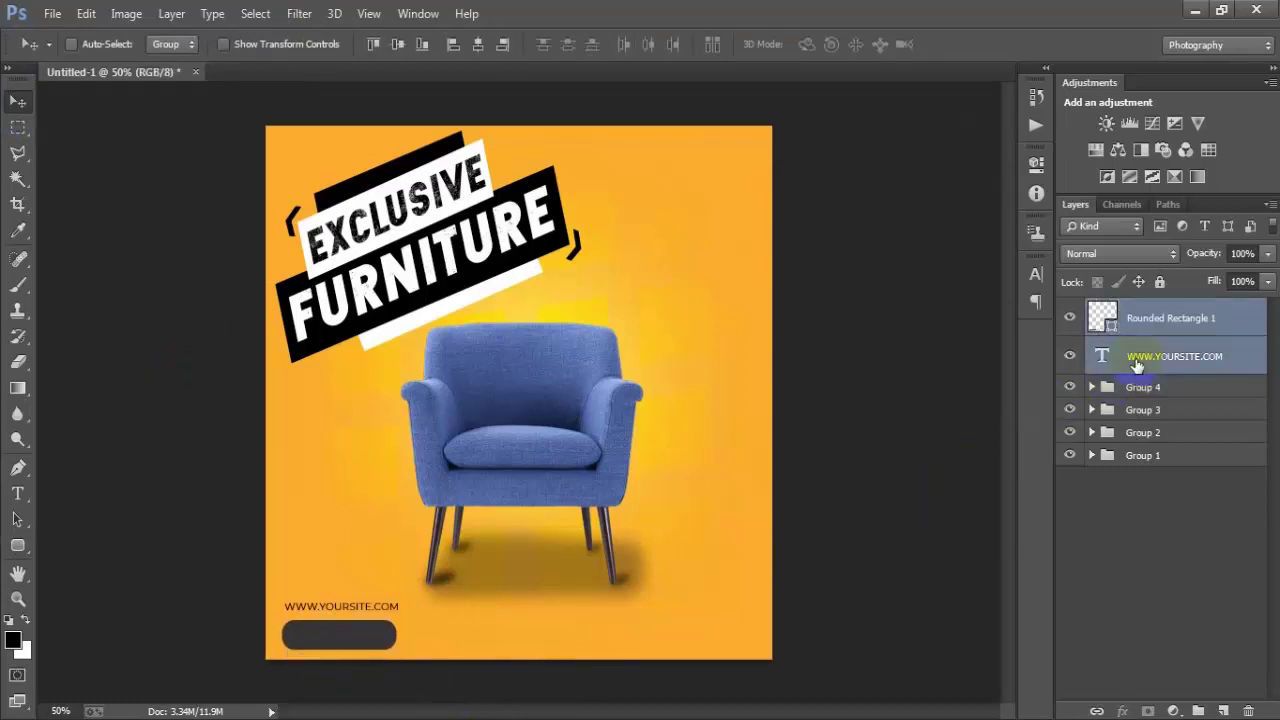
{"action": "key", "text": "Up"}
{"action": "key", "text": "Up"}
{"action": "key", "text": "Up"}
{"action": "key", "text": "Up"}
{"action": "key", "text": "Up"}
{"action": "left_click", "coordinate": [1165, 330]}
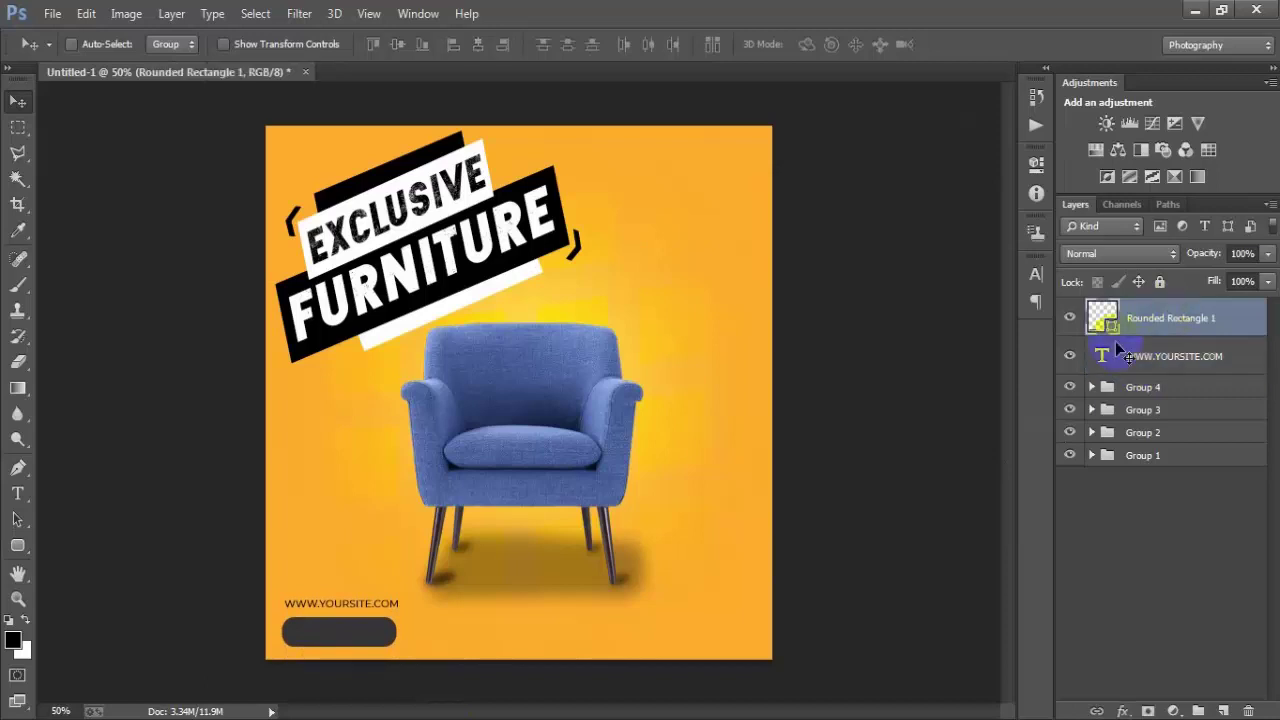
{"action": "left_click", "coordinate": [1222, 710]}
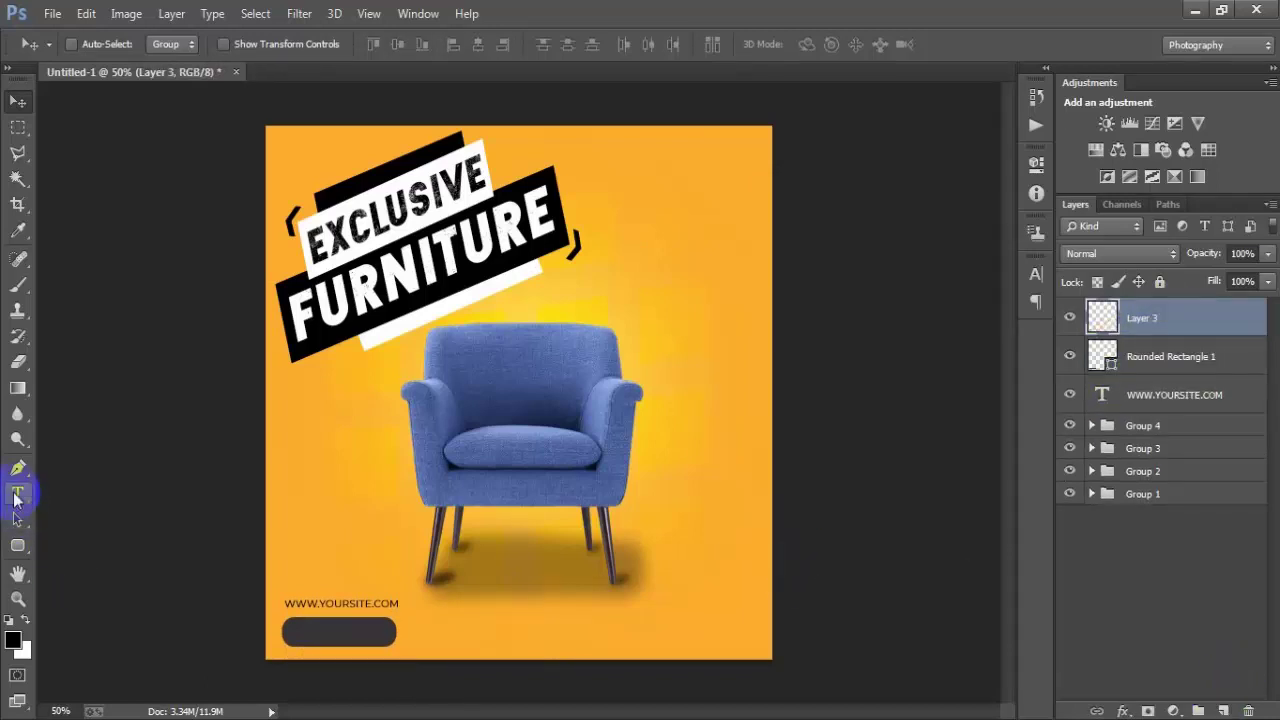
Step: Type an ORDER NOW text line at the bottom right
{"action": "left_click", "coordinate": [18, 493]}
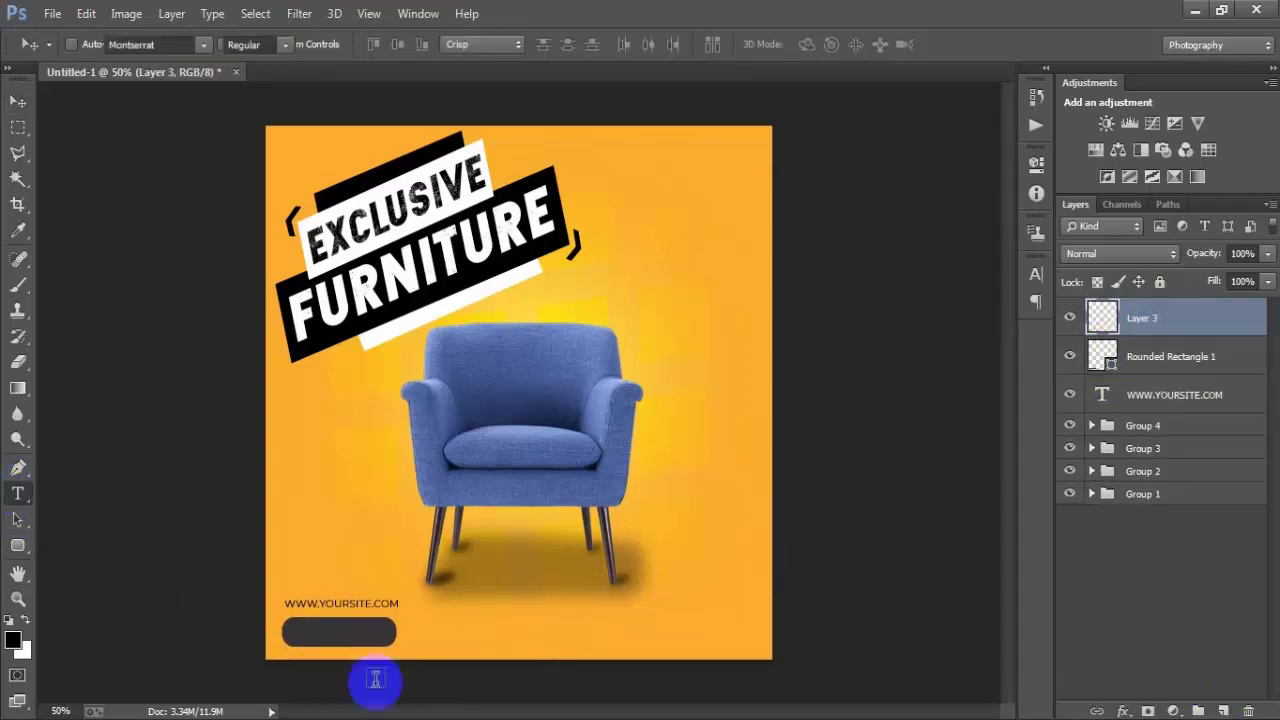
{"action": "left_click", "coordinate": [574, 638]}
{"action": "type", "text": "ORDER NOW"}
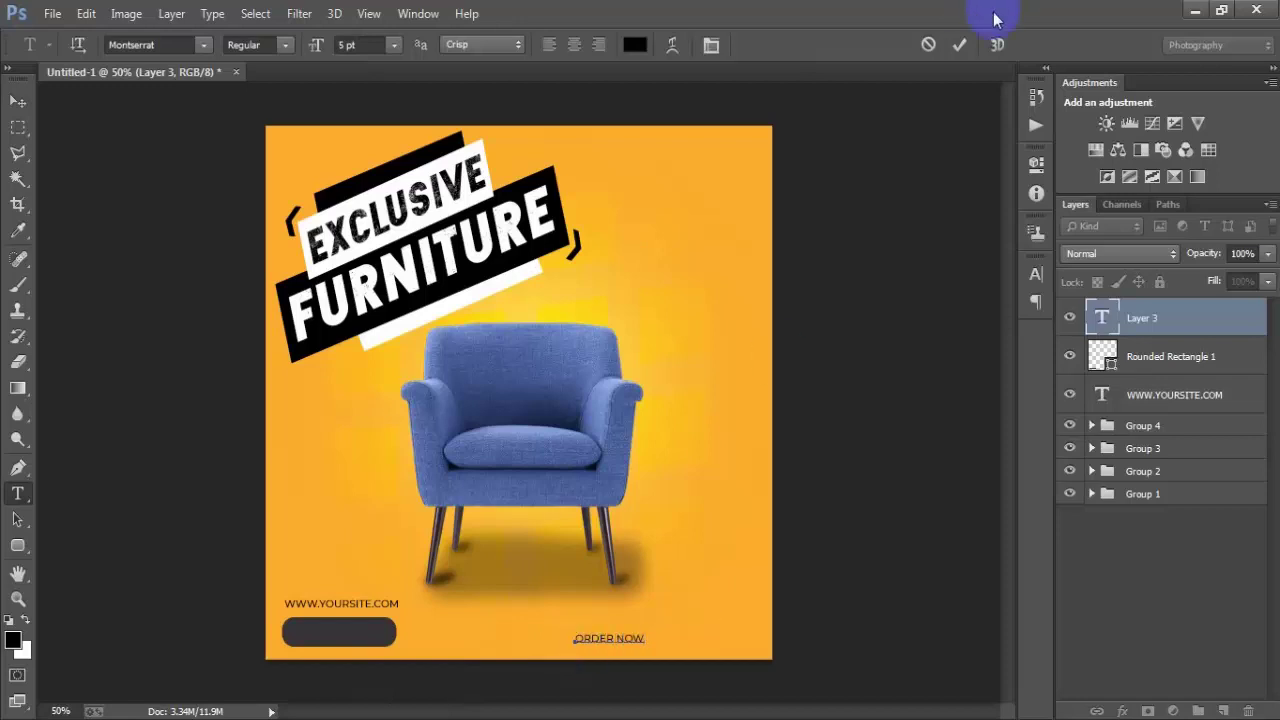
{"action": "left_click", "coordinate": [959, 44]}
Step: Make ORDER NOW white Nexa Bold at 5 pt in the Character panel
{"action": "left_click", "coordinate": [1036, 275]}
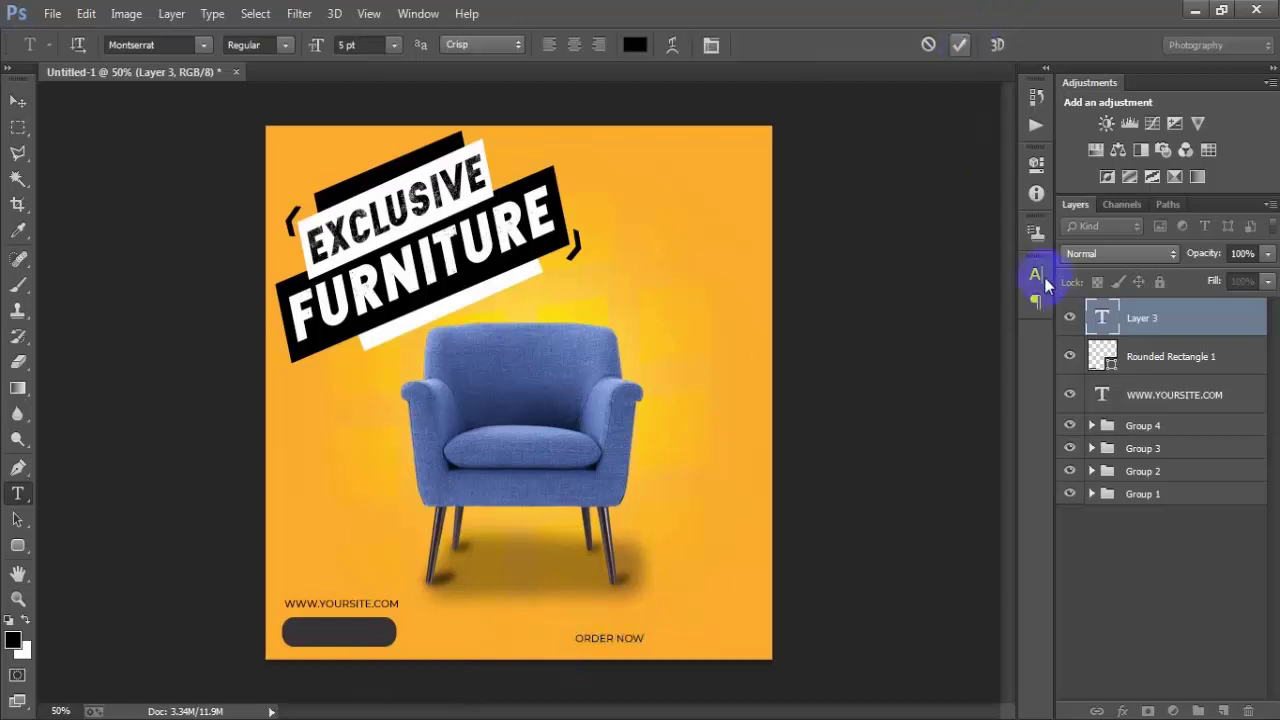
{"action": "left_click", "coordinate": [978, 385]}
{"action": "left_click", "coordinate": [560, 94]}
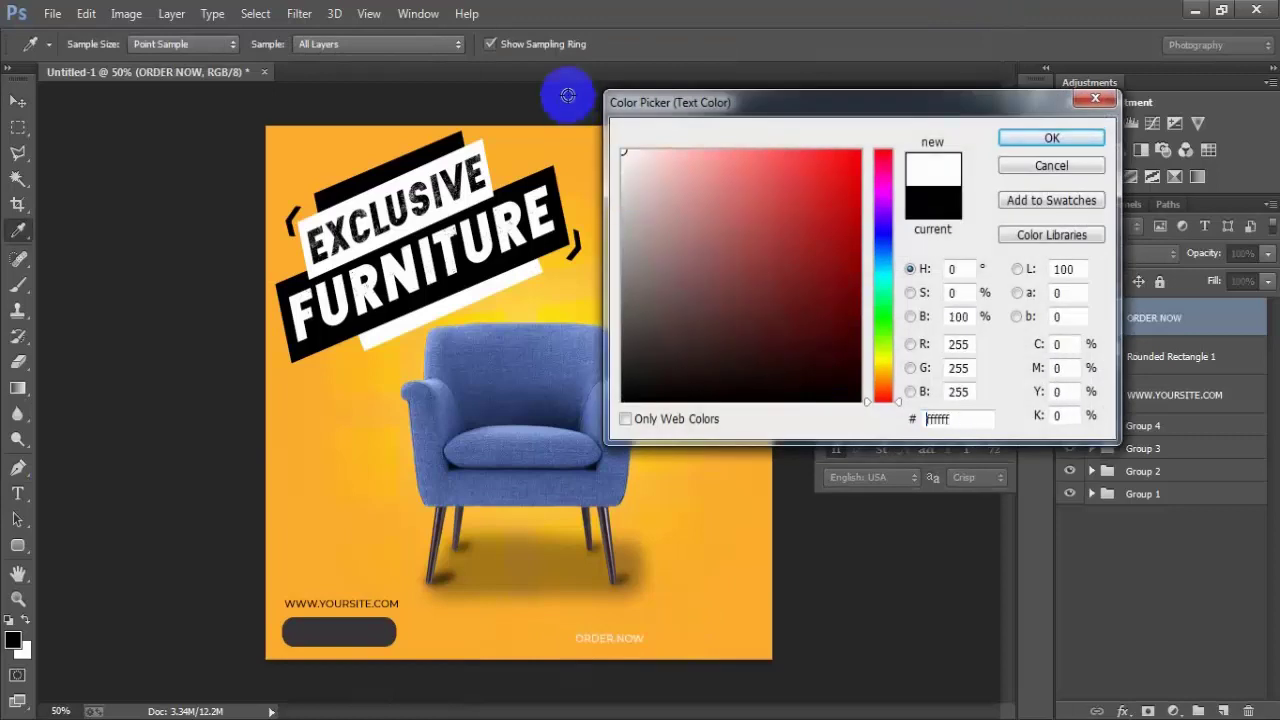
{"action": "left_click", "coordinate": [1016, 143]}
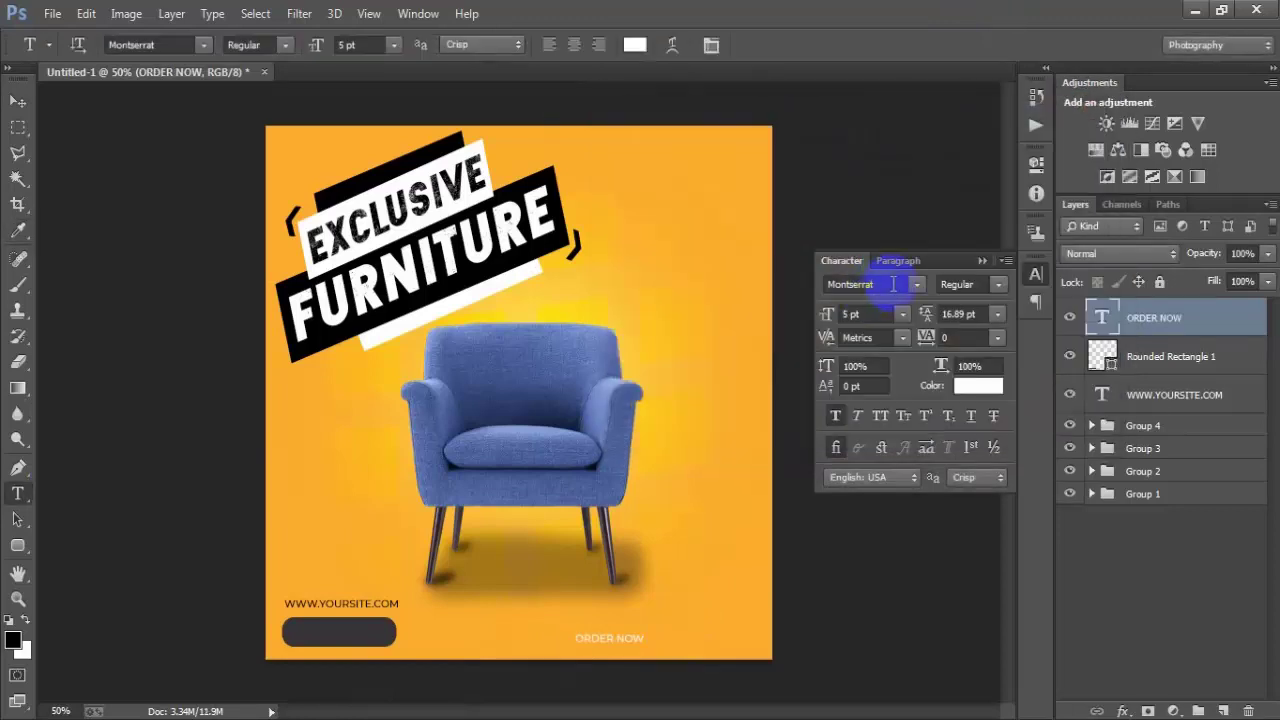
{"action": "left_click", "coordinate": [893, 284]}
{"action": "type", "text": "Nexa Bold"}
{"action": "key", "text": "Return"}
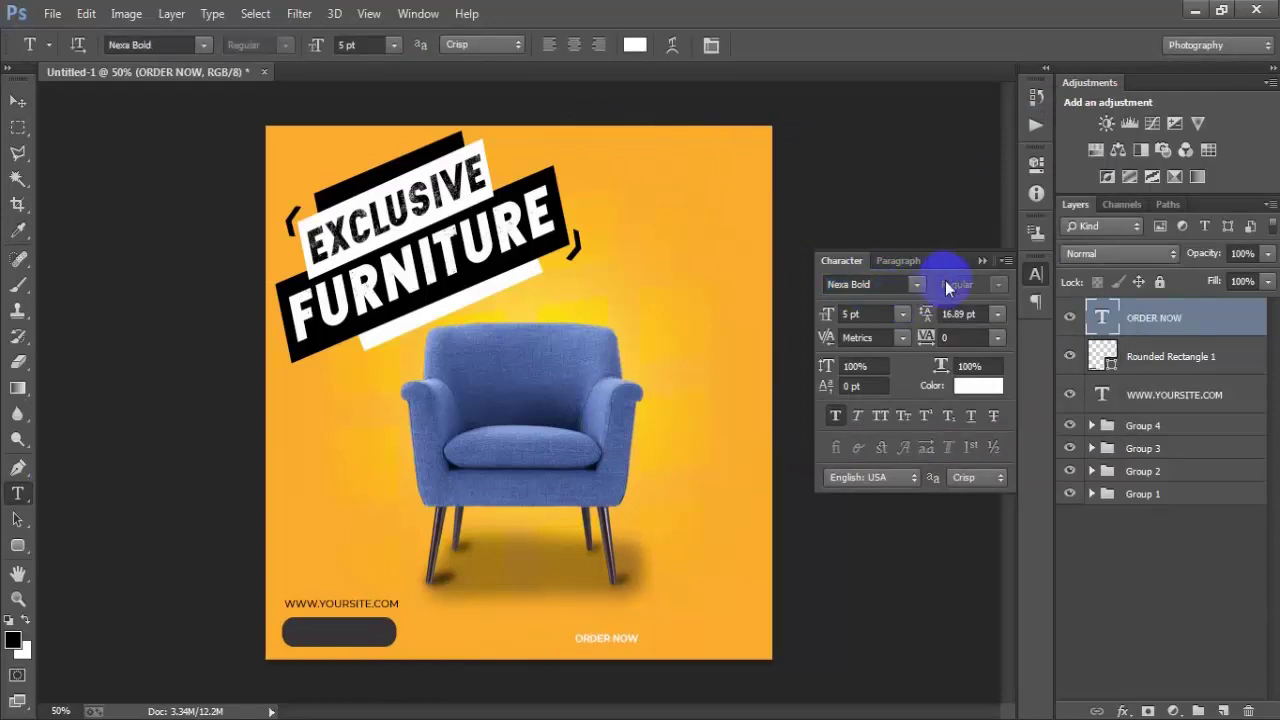
{"action": "left_click", "coordinate": [980, 262]}
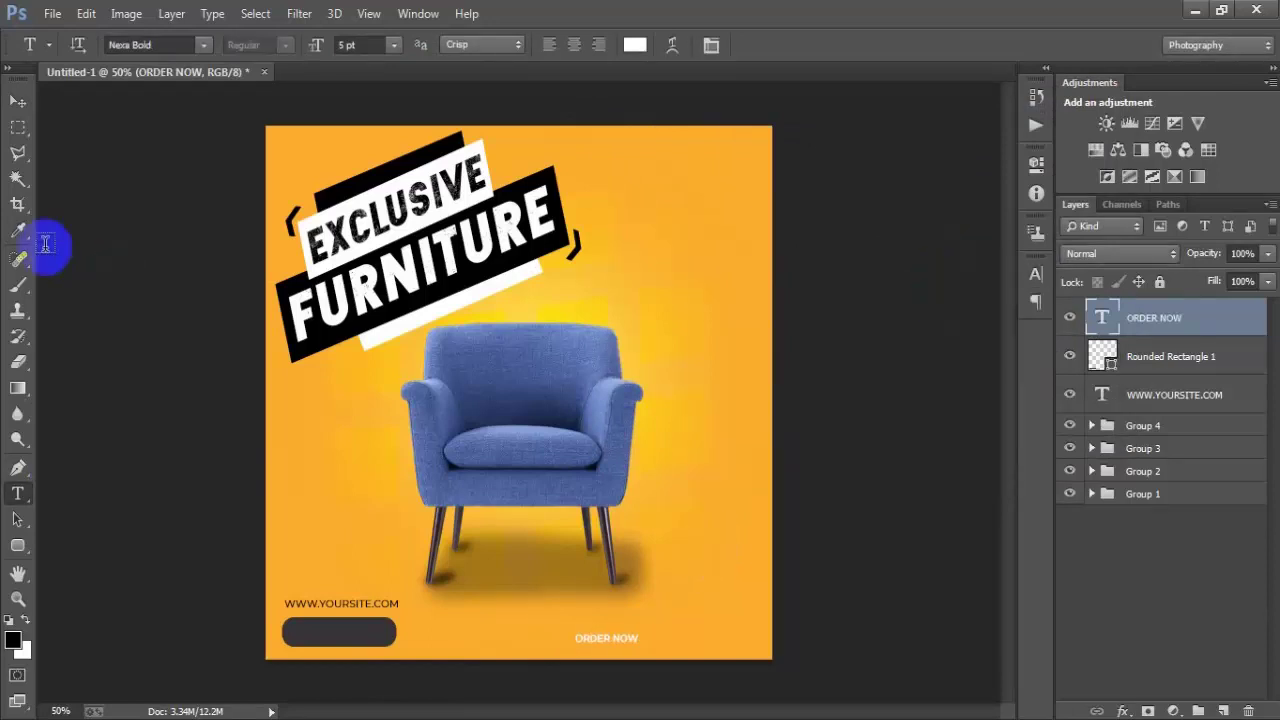
Step: Enlarge the ORDER NOW text and place it on the dark rounded button
{"action": "left_click", "coordinate": [18, 101]}
{"action": "key", "text": "ctrl+t"}
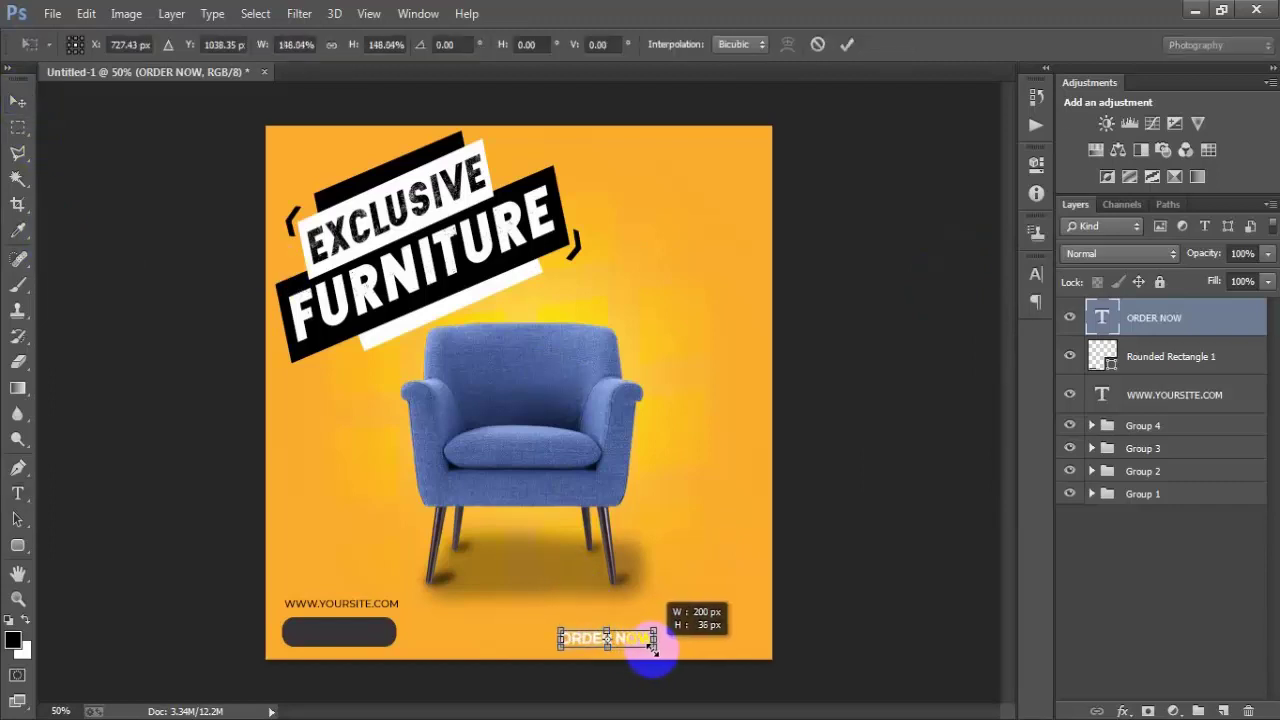
{"action": "mouse_move", "coordinate": [637, 643]}
{"action": "left_mouse_down"}
{"action": "mouse_move", "coordinate": [660, 646]}
{"action": "mouse_move", "coordinate": [463, 637]}
{"action": "left_mouse_up"}
{"action": "left_click_drag", "start_coordinate": [386, 640], "coordinate": [371, 634]}
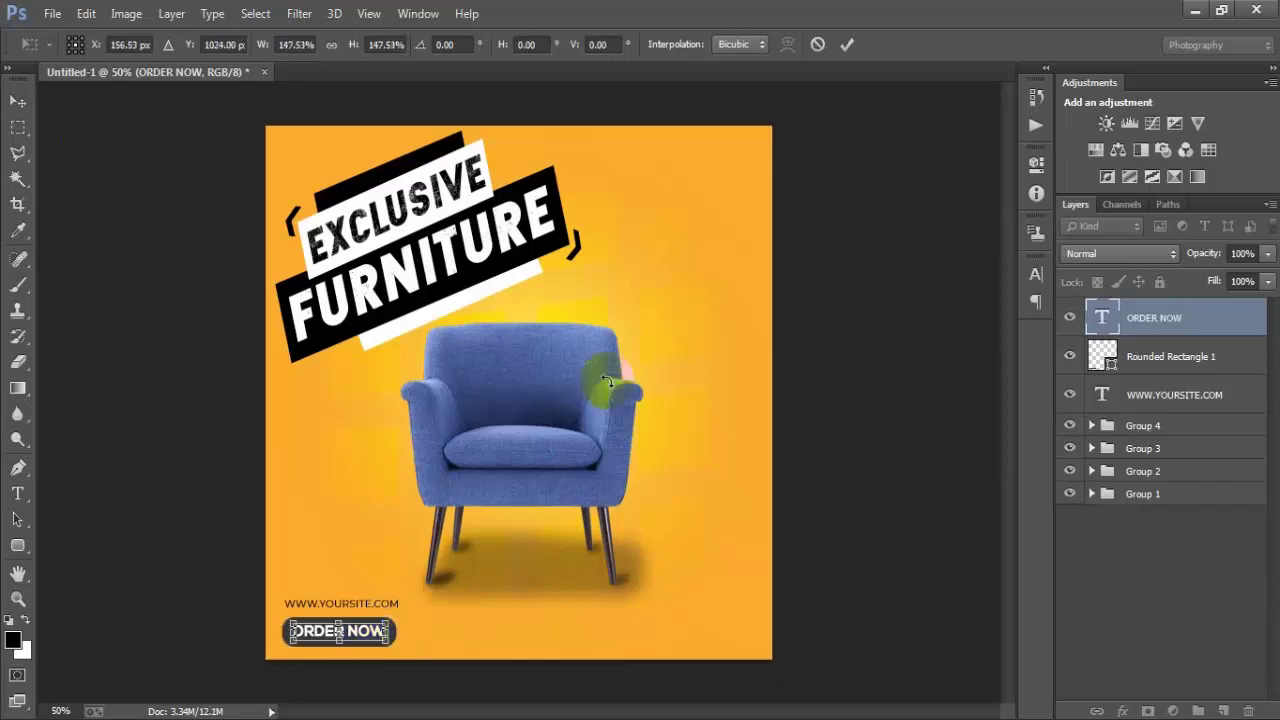
{"action": "left_click", "coordinate": [846, 44]}
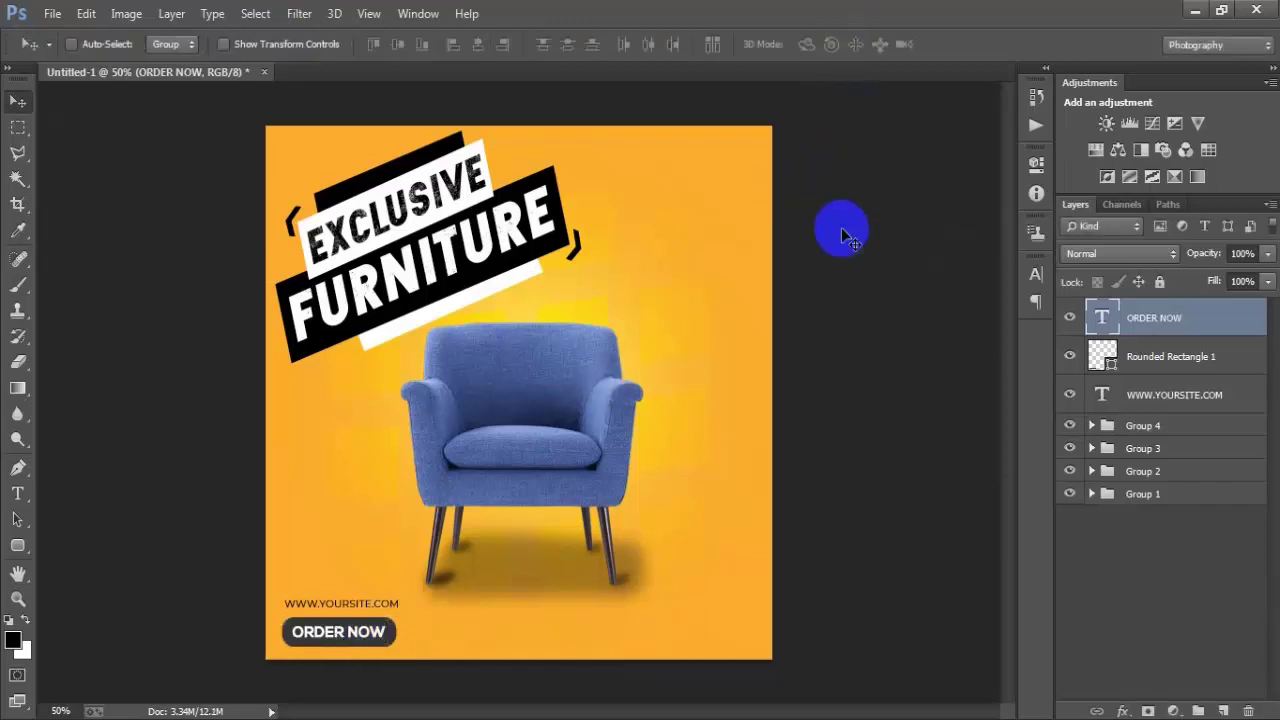
{"action": "left_click", "coordinate": [1179, 363], "text": "shift"}
{"action": "key", "text": "ctrl+t"}
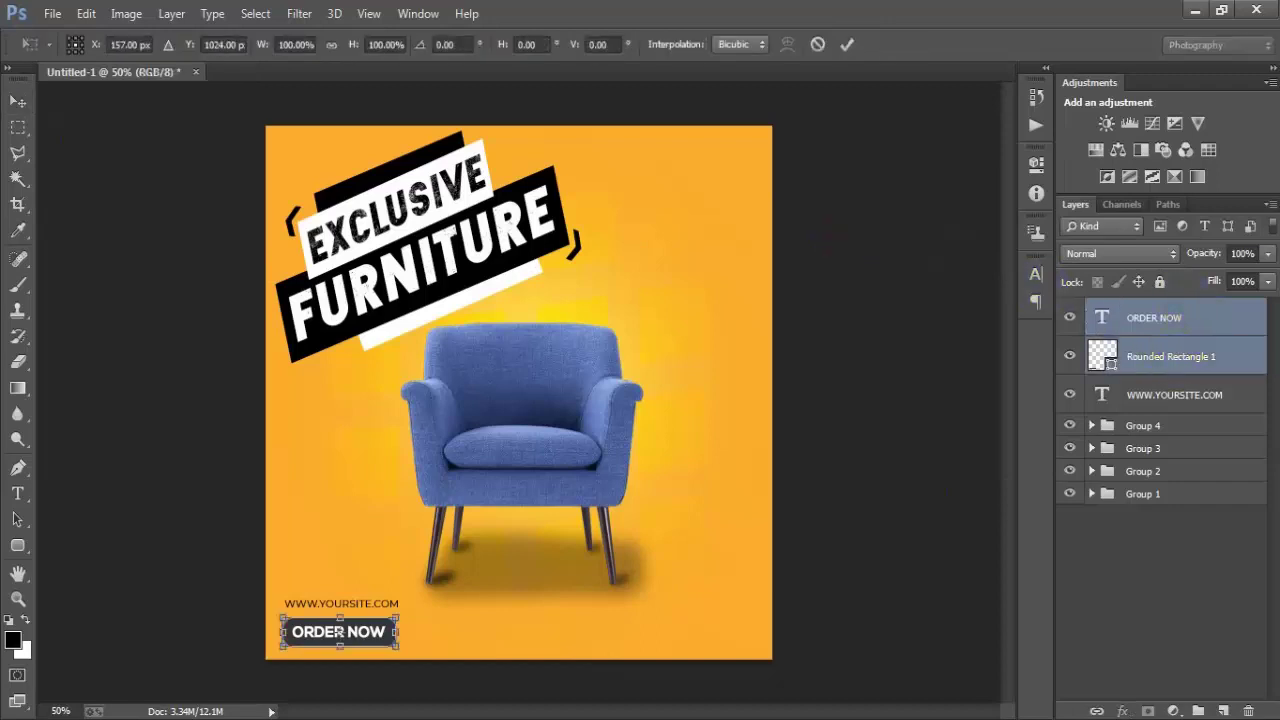
{"action": "left_click_drag", "start_coordinate": [397, 645], "coordinate": [389, 643]}
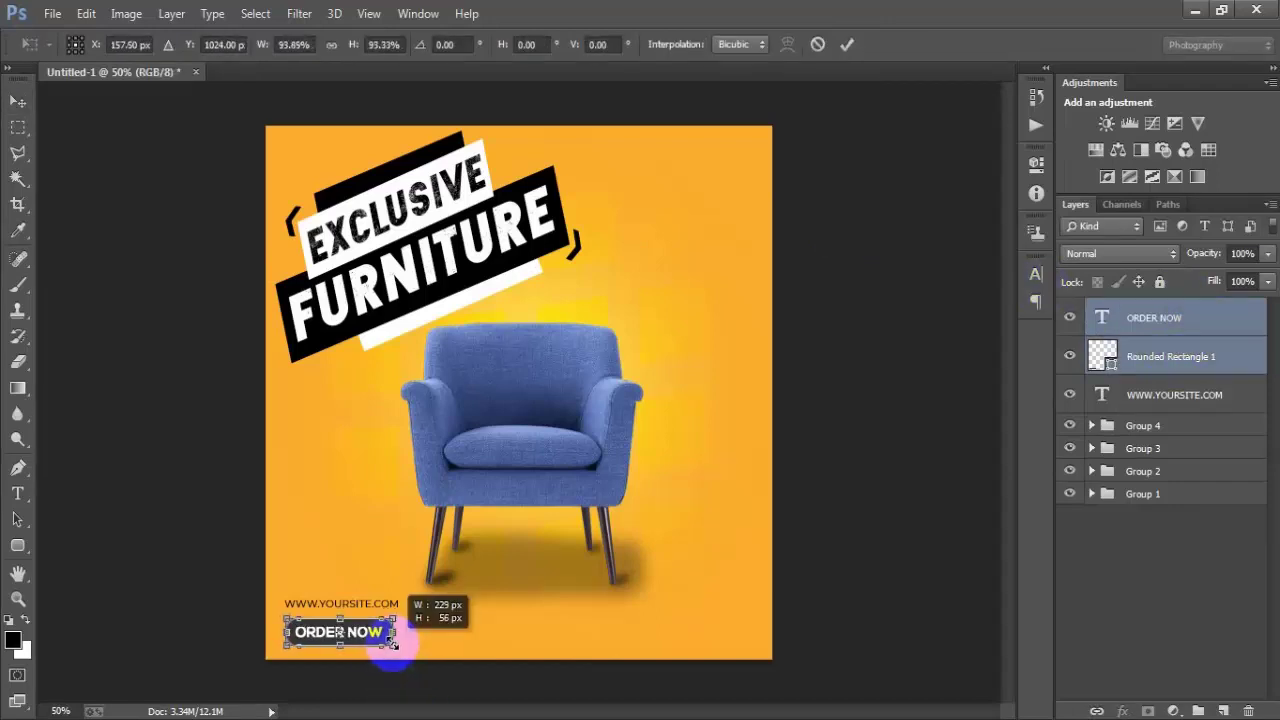
{"action": "left_click", "coordinate": [847, 45]}
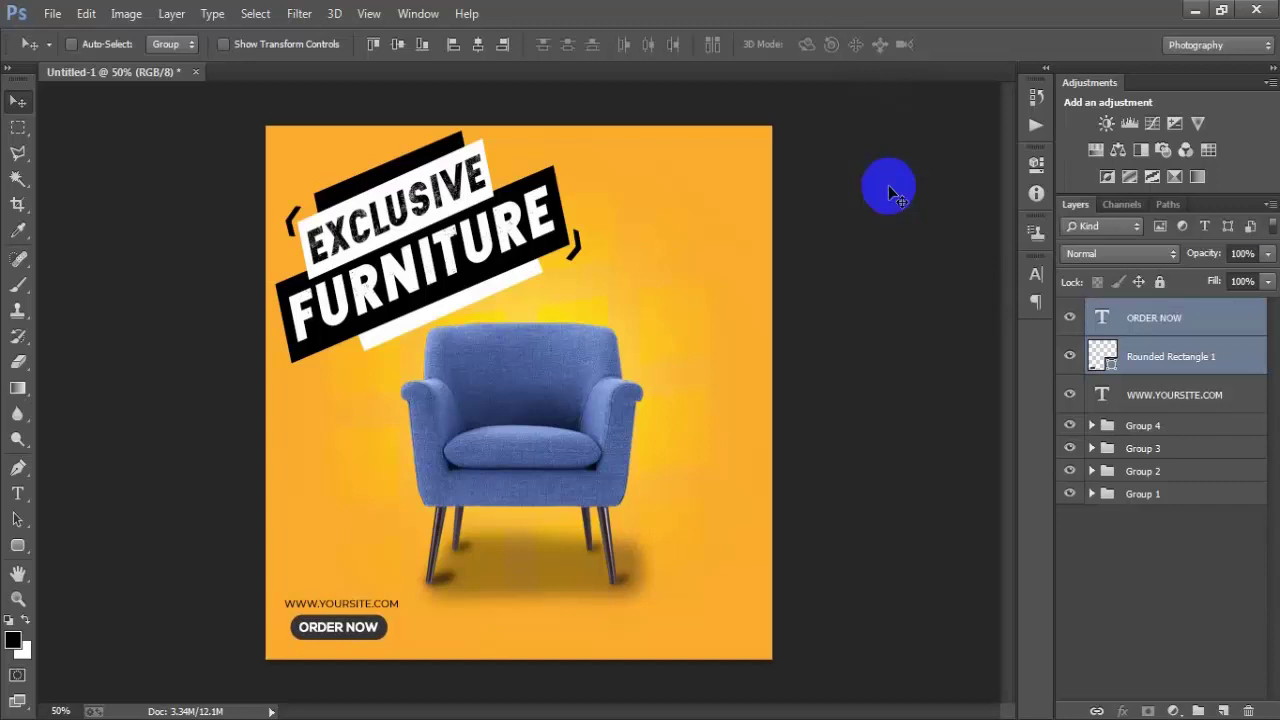
{"action": "left_click", "coordinate": [1171, 390], "text": "shift"}
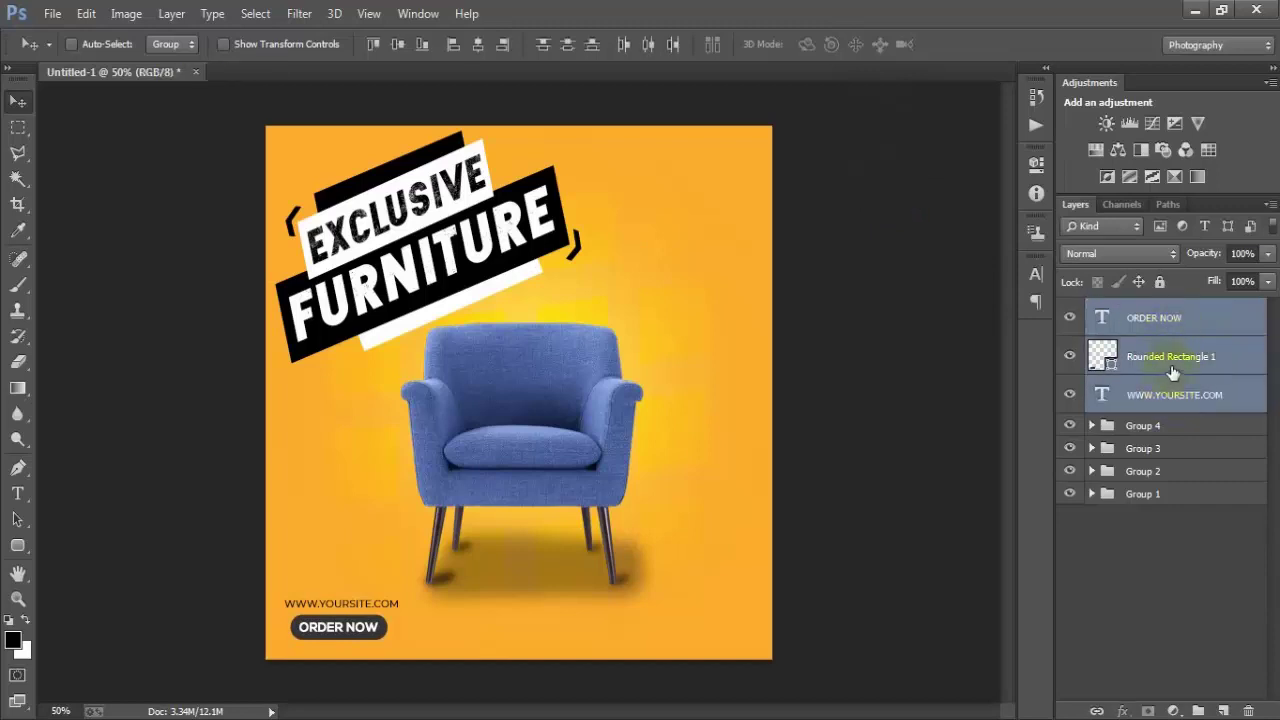
{"action": "key", "text": "ctrl+g"}
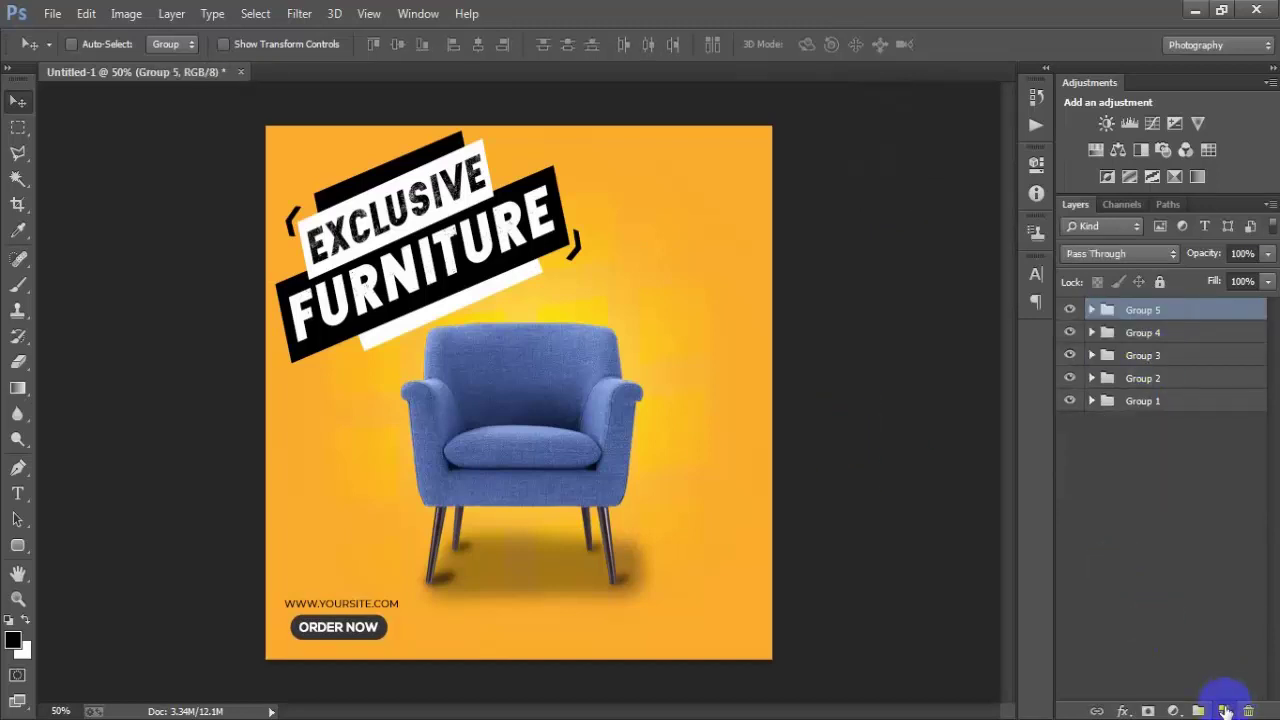
Step: Type a white phone number on a new layer at the bottom right
{"action": "left_click", "coordinate": [1222, 710]}
{"action": "left_click", "coordinate": [17, 493]}
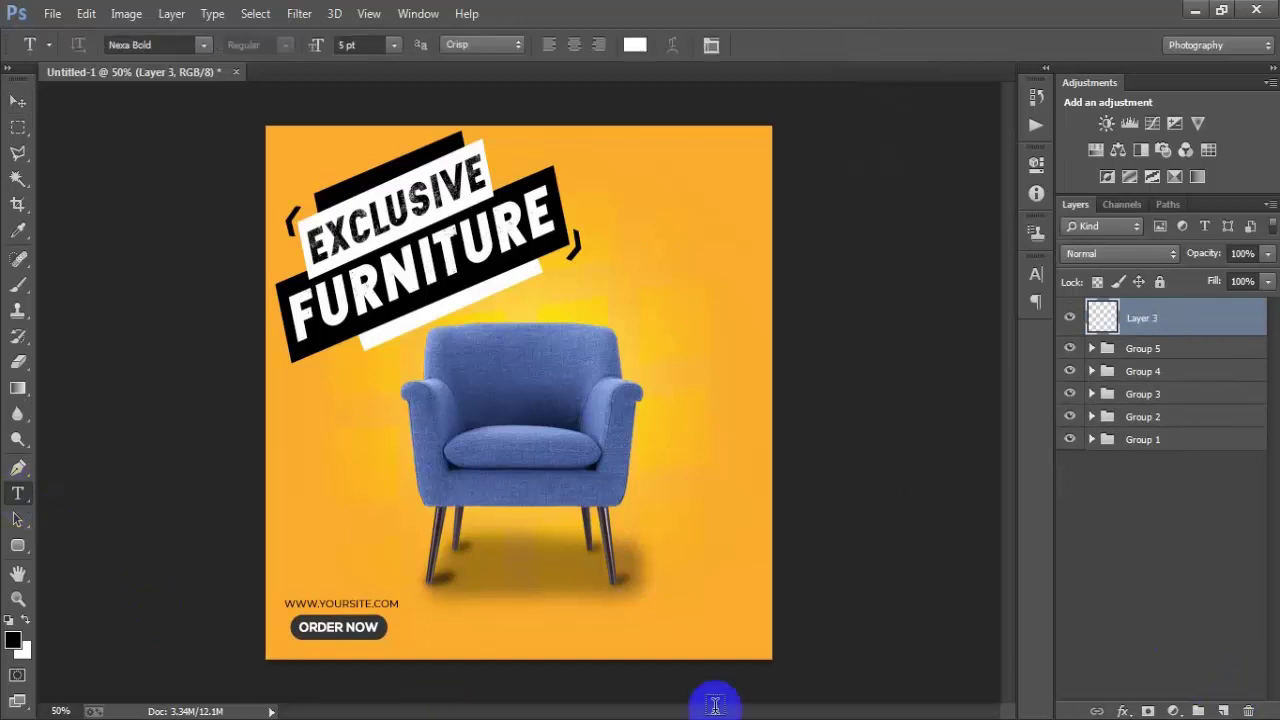
{"action": "left_click", "coordinate": [645, 627]}
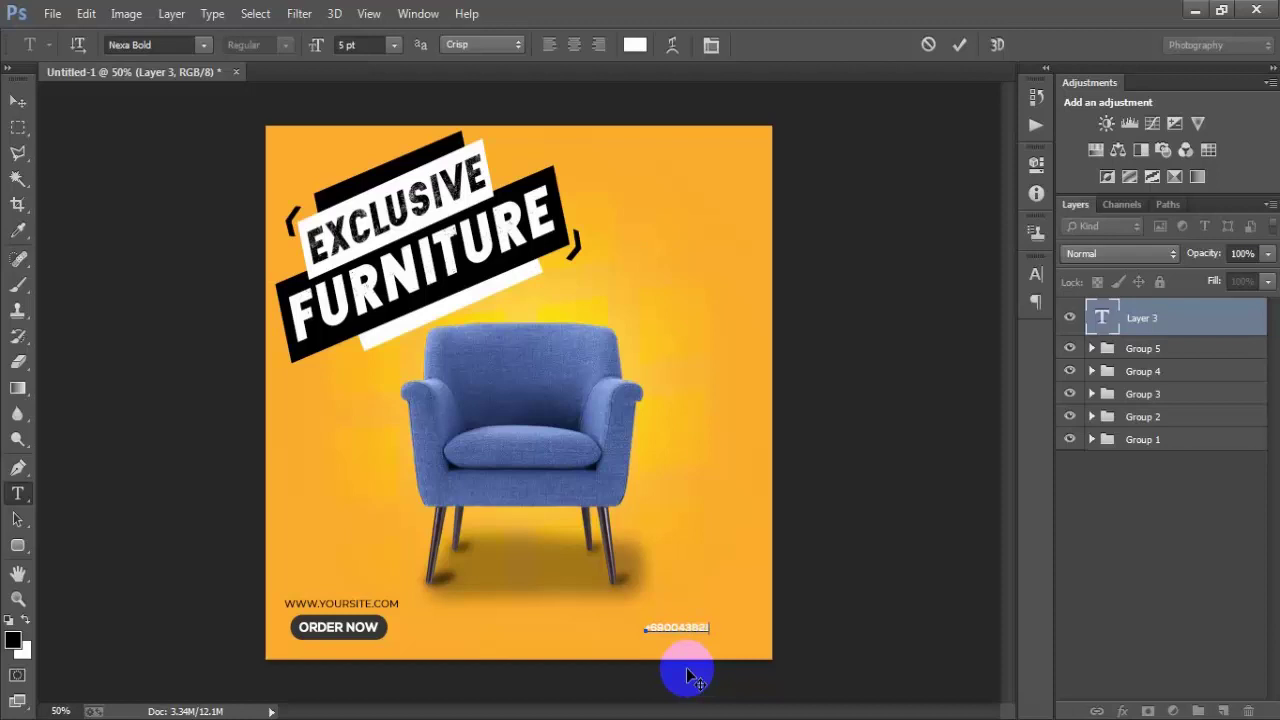
{"action": "left_click", "coordinate": [959, 44]}
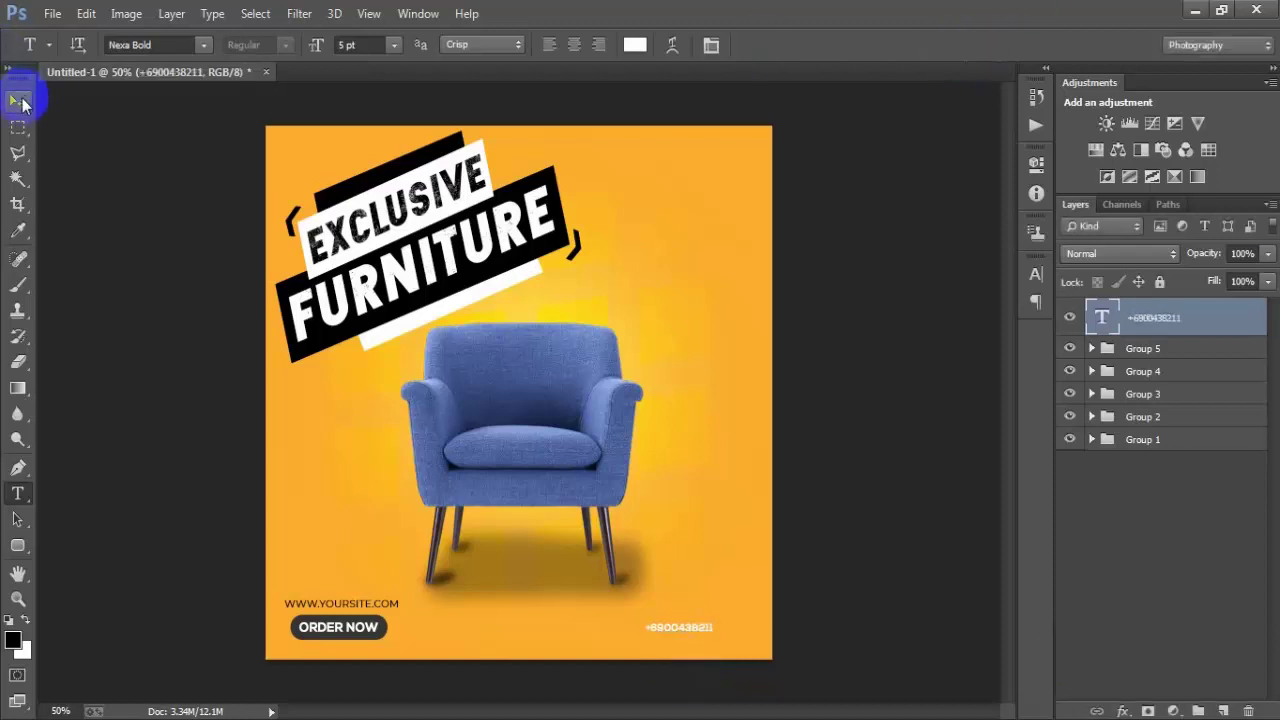
Step: Enlarge the phone number and nudge it down and right into position
{"action": "left_click", "coordinate": [22, 103]}
{"action": "key", "text": "ctrl+t"}
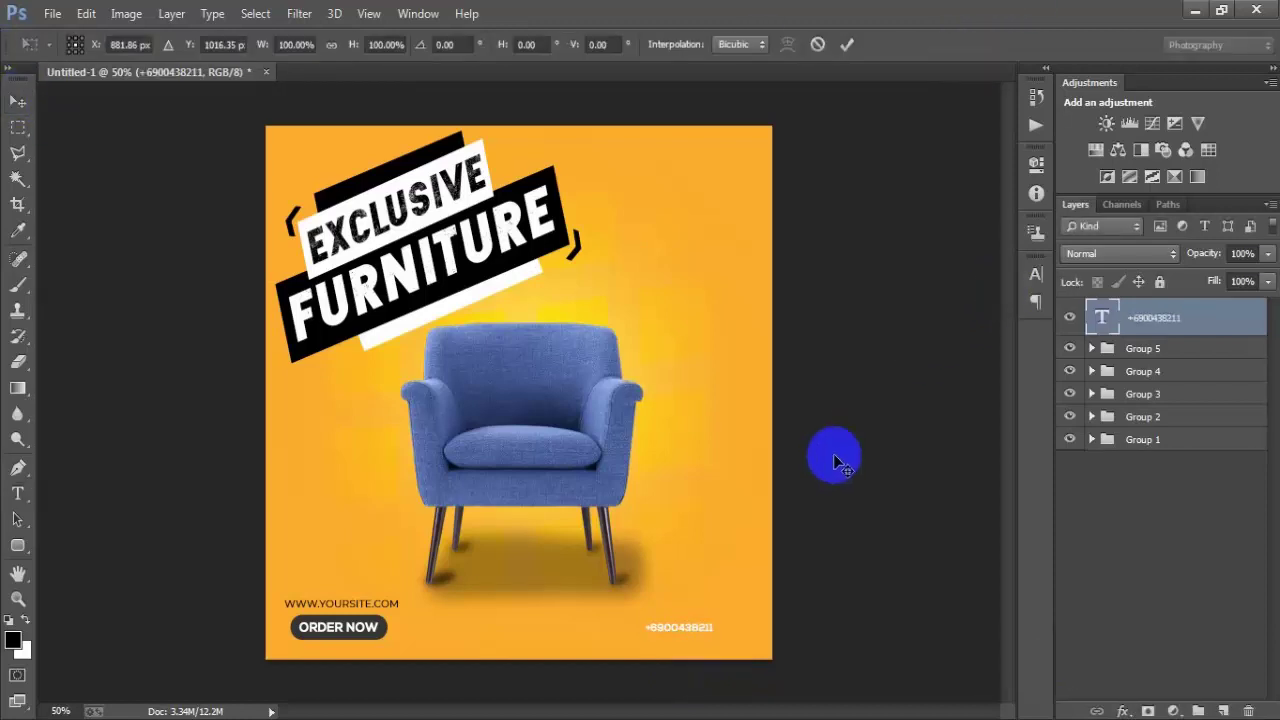
{"action": "mouse_move", "coordinate": [716, 634]}
{"action": "left_mouse_down"}
{"action": "mouse_move", "coordinate": [757, 662]}
{"action": "mouse_move", "coordinate": [707, 638]}
{"action": "mouse_move", "coordinate": [766, 628]}
{"action": "mouse_move", "coordinate": [721, 637]}
{"action": "mouse_move", "coordinate": [751, 646]}
{"action": "left_mouse_up"}
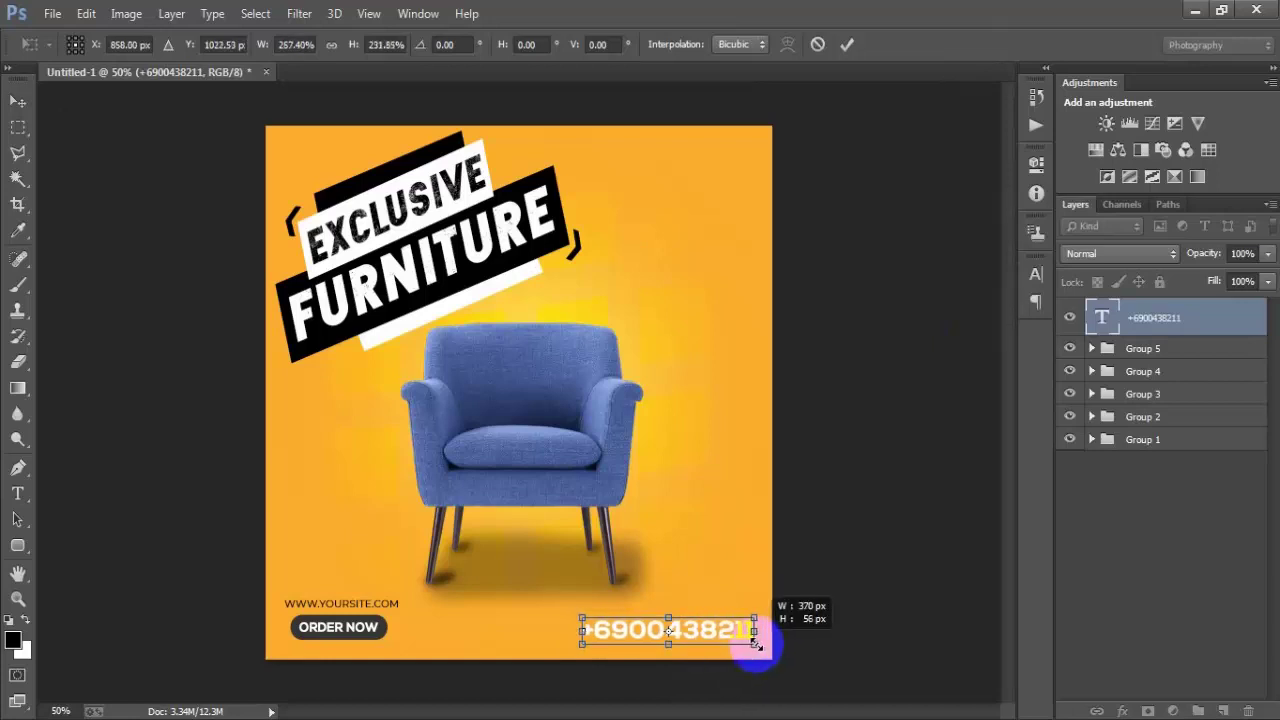
{"action": "left_click", "coordinate": [846, 44]}
{"action": "key", "text": "shift+Down"}
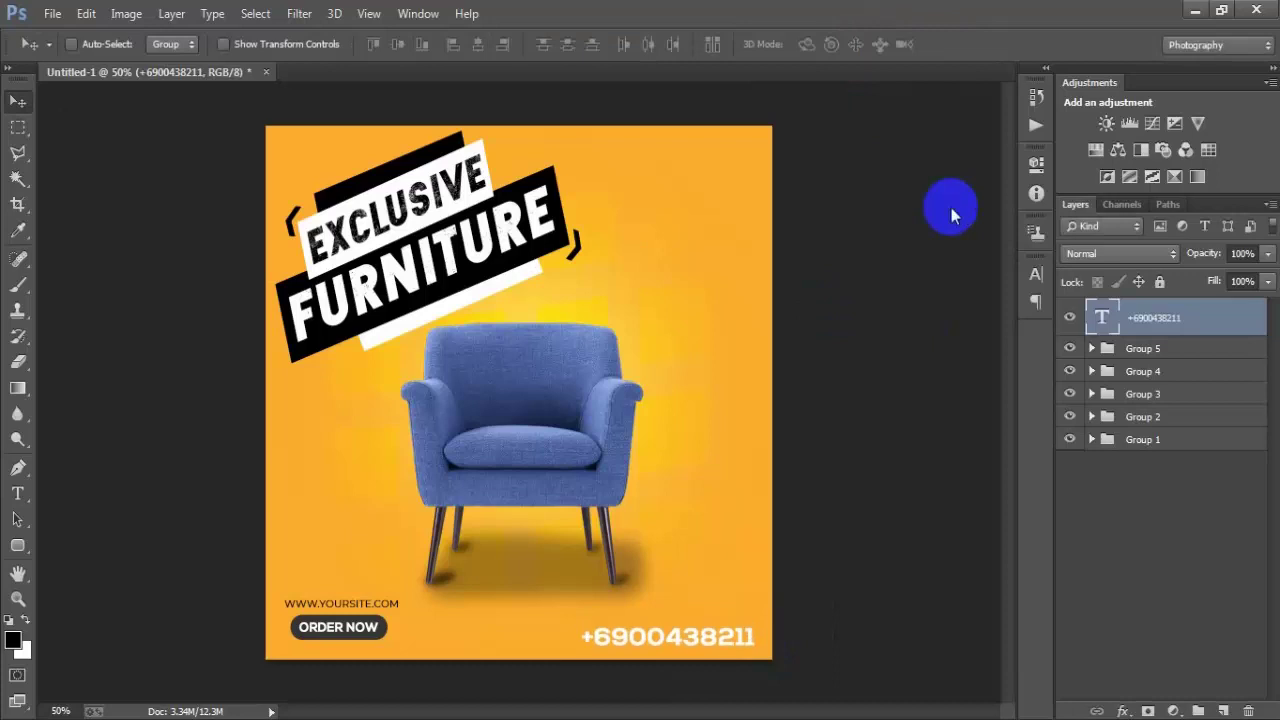
{"action": "key", "text": "shift+Right"}
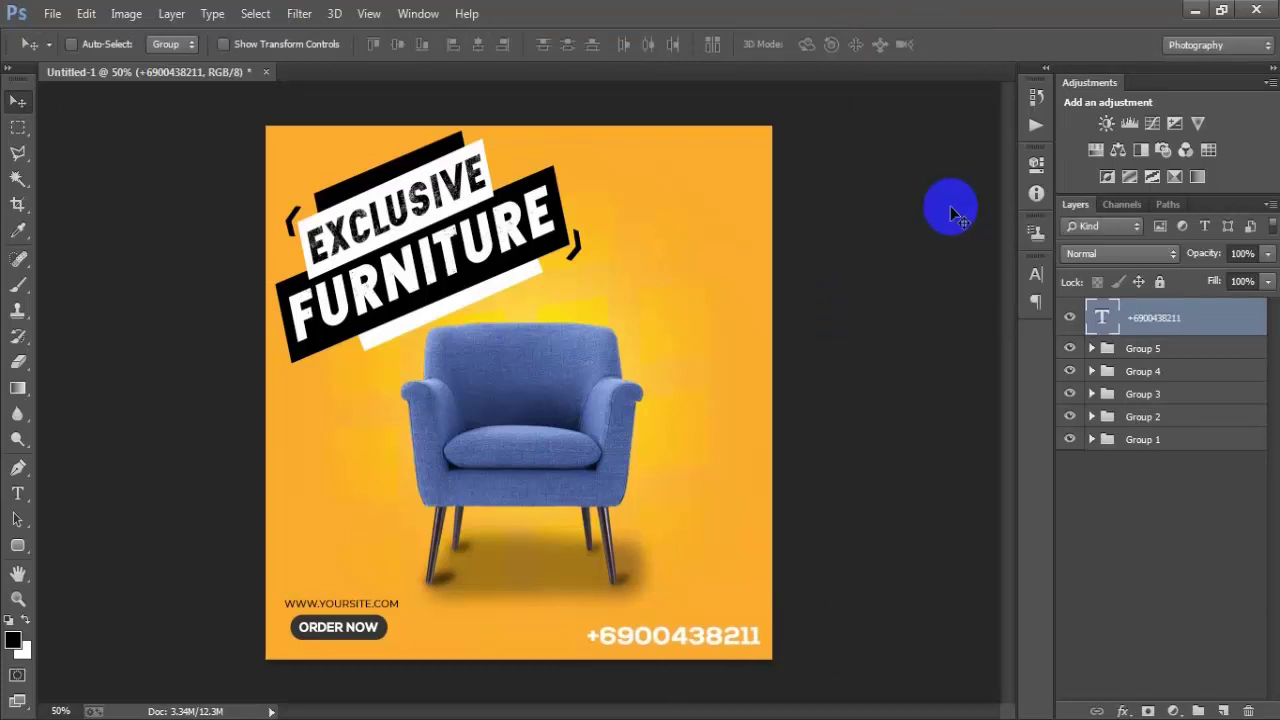
{"action": "key", "text": "Up"}
{"action": "key", "text": "Up"}
{"action": "key", "text": "Up"}
{"action": "key", "text": "Up"}
{"action": "key", "text": "Up"}
{"action": "key", "text": "Up"}
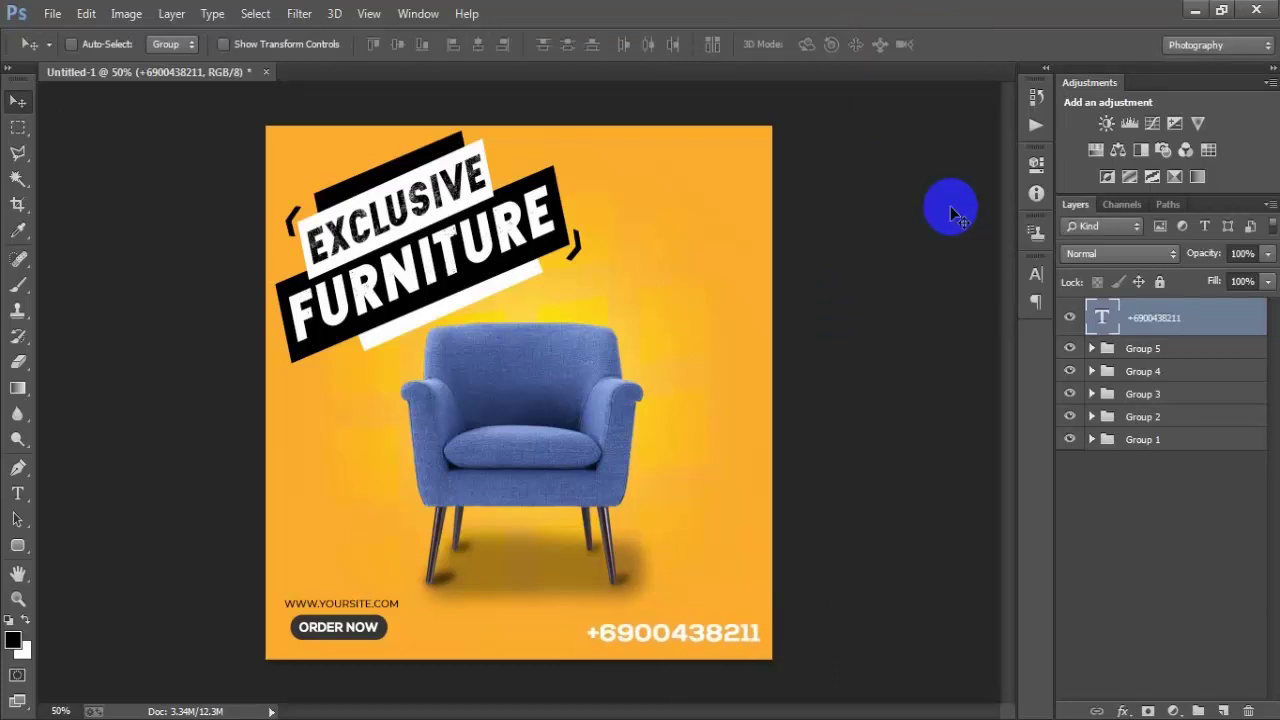
Step: Place the phone icone image linked, shrunk to about 100 px left of the number
{"action": "left_click", "coordinate": [52, 13]}
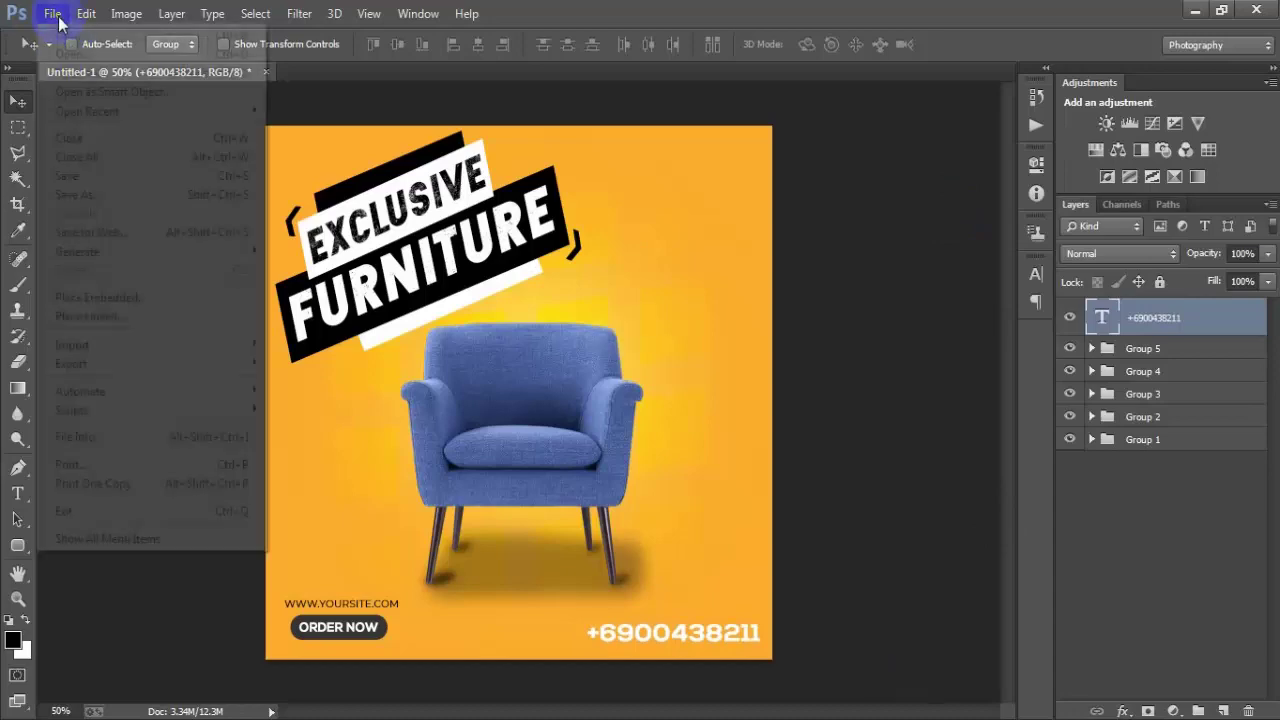
{"action": "left_click", "coordinate": [135, 315]}
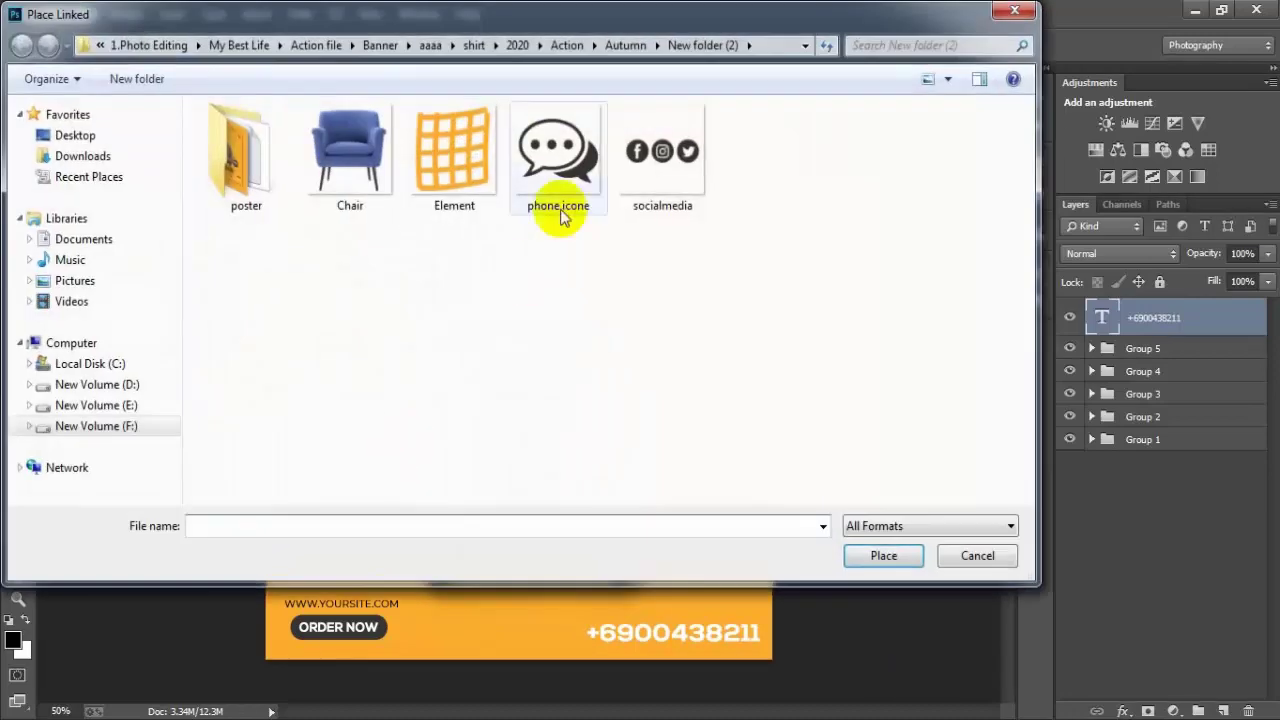
{"action": "left_click", "coordinate": [557, 212]}
{"action": "left_click", "coordinate": [866, 558]}
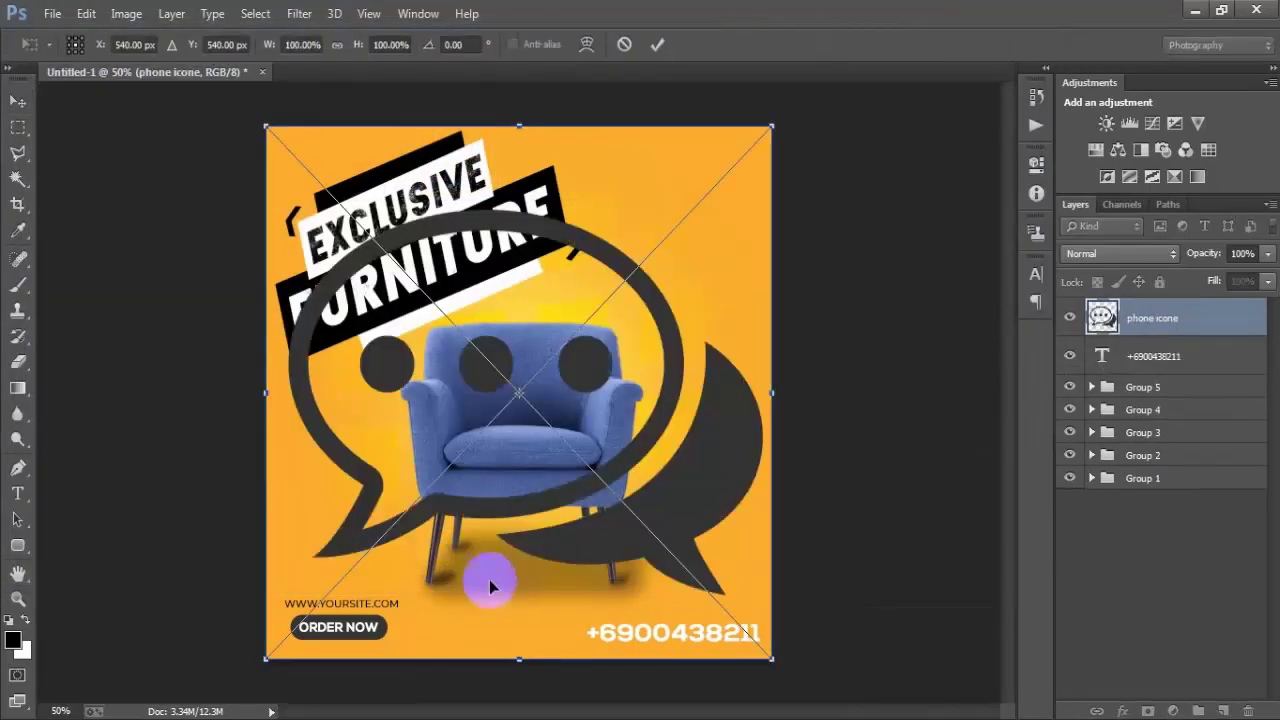
{"action": "mouse_move", "coordinate": [770, 659]}
{"action": "left_mouse_down"}
{"action": "mouse_move", "coordinate": [565, 439]}
{"action": "mouse_move", "coordinate": [598, 676]}
{"action": "mouse_move", "coordinate": [562, 625]}
{"action": "mouse_move", "coordinate": [576, 634]}
{"action": "mouse_move", "coordinate": [572, 662]}
{"action": "left_mouse_up"}
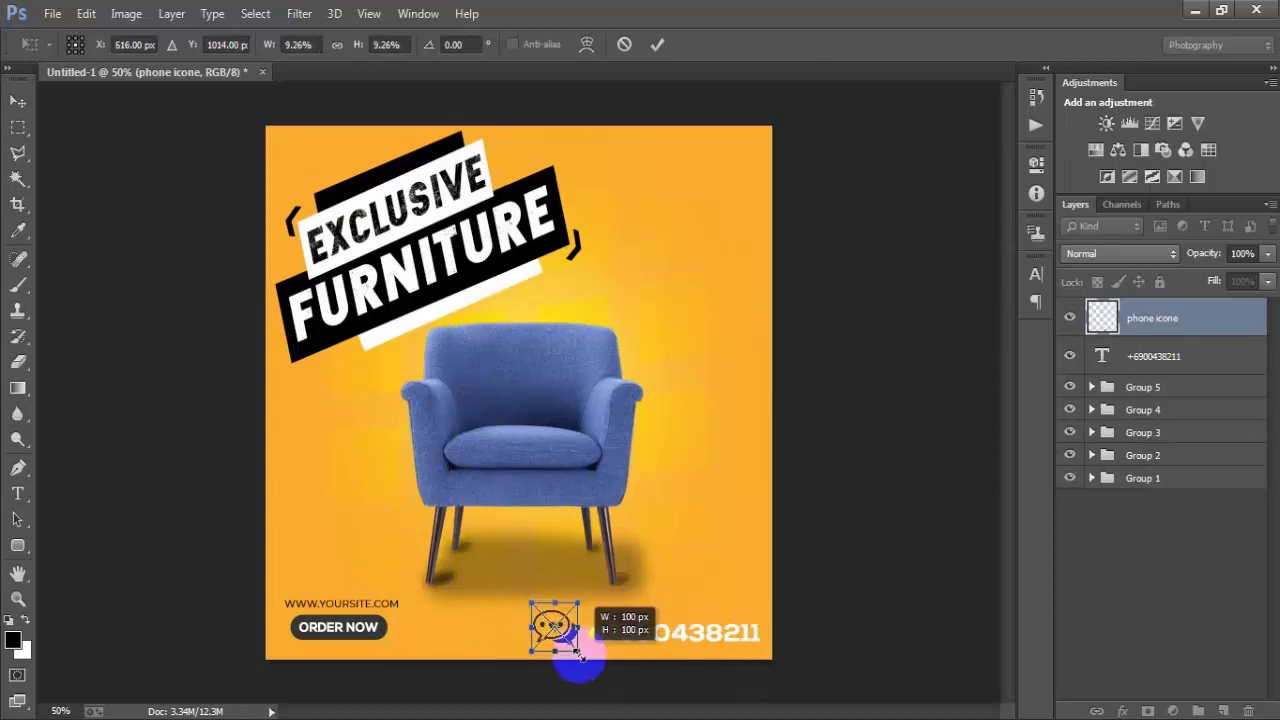
{"action": "left_click", "coordinate": [657, 44]}
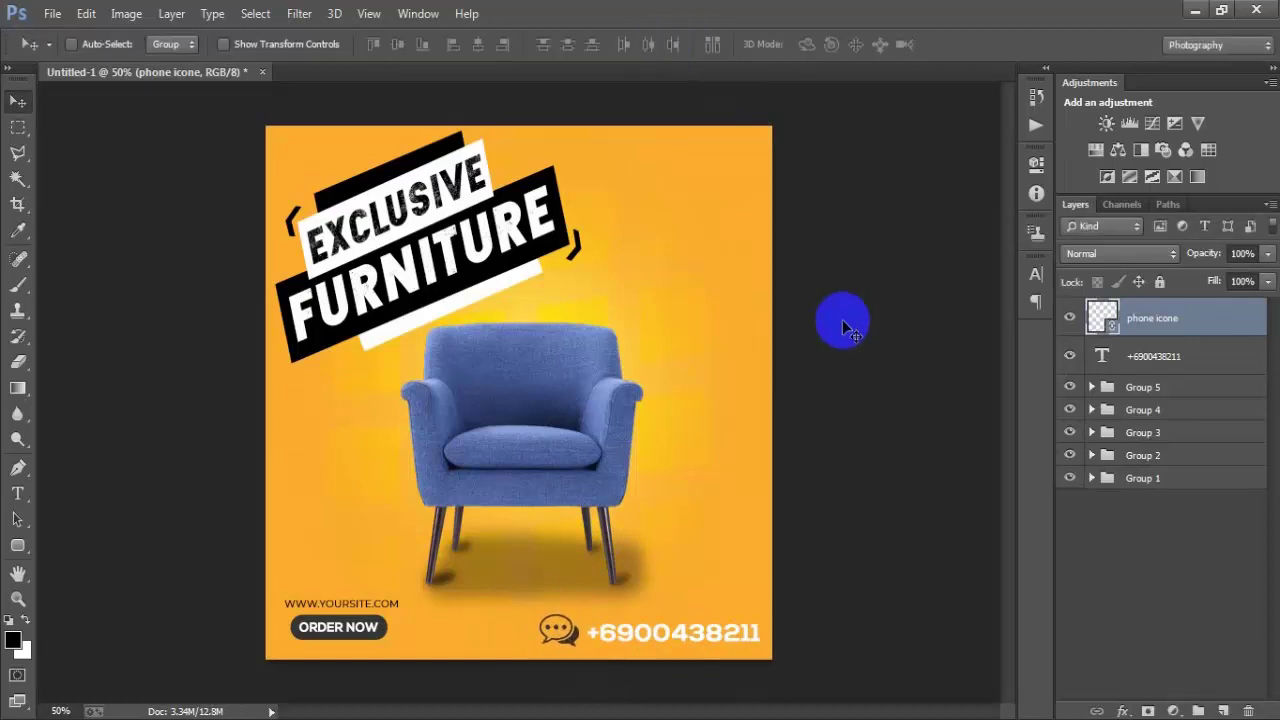
Step: Place the socialmedia image linked, shrink it, and move it above the phone number
{"action": "left_click", "coordinate": [52, 13]}
{"action": "left_click", "coordinate": [166, 316]}
{"action": "left_click", "coordinate": [664, 165]}
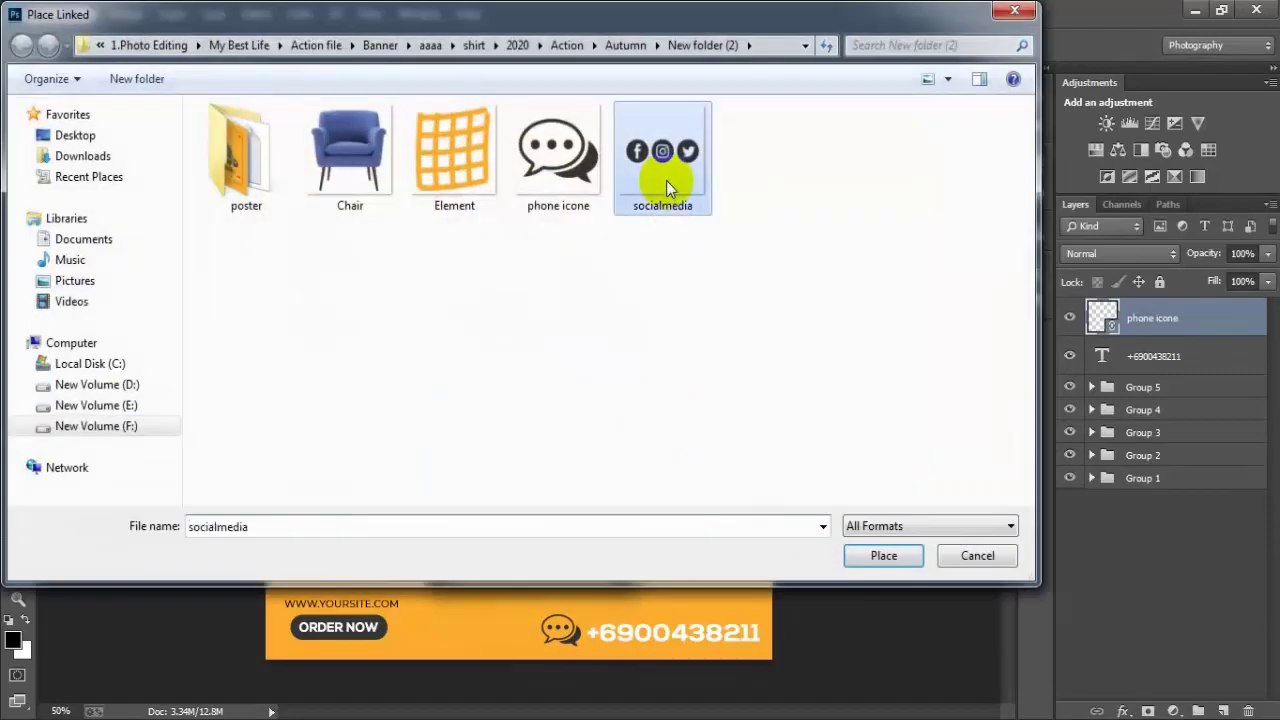
{"action": "left_click", "coordinate": [876, 560]}
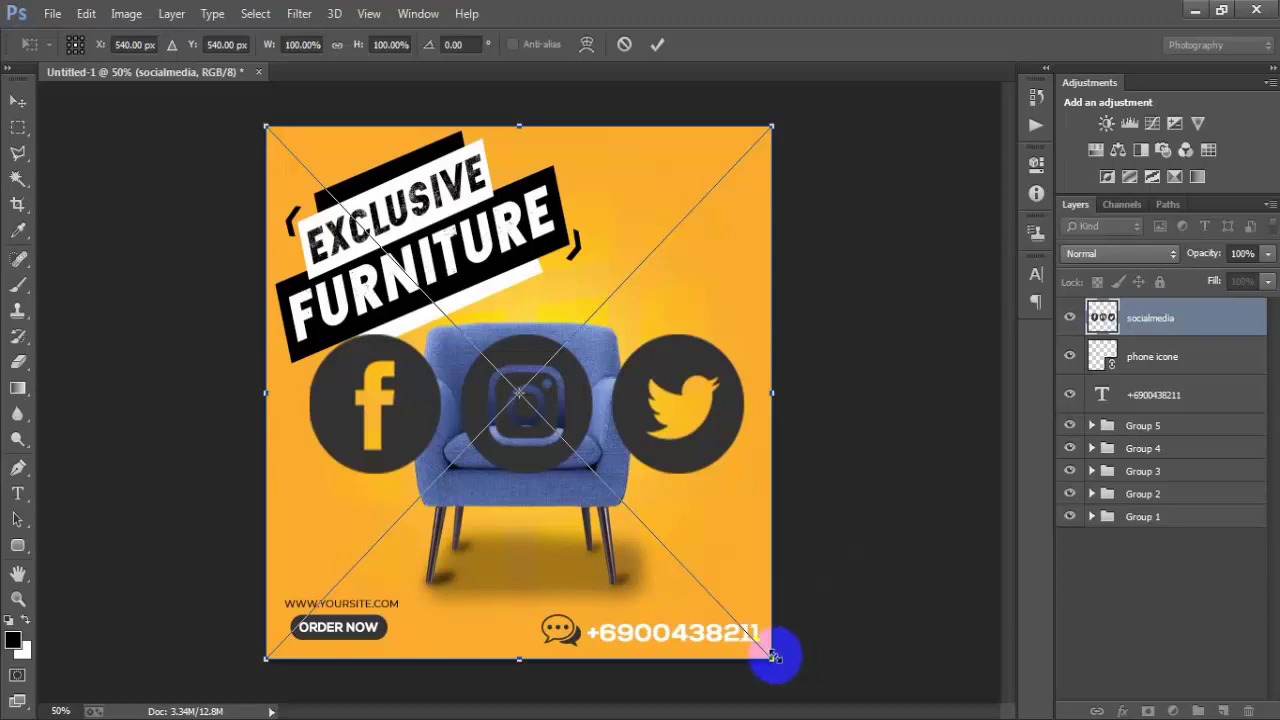
{"action": "mouse_move", "coordinate": [771, 655]}
{"action": "left_mouse_down"}
{"action": "mouse_move", "coordinate": [678, 520]}
{"action": "mouse_move", "coordinate": [565, 393]}
{"action": "left_mouse_up"}
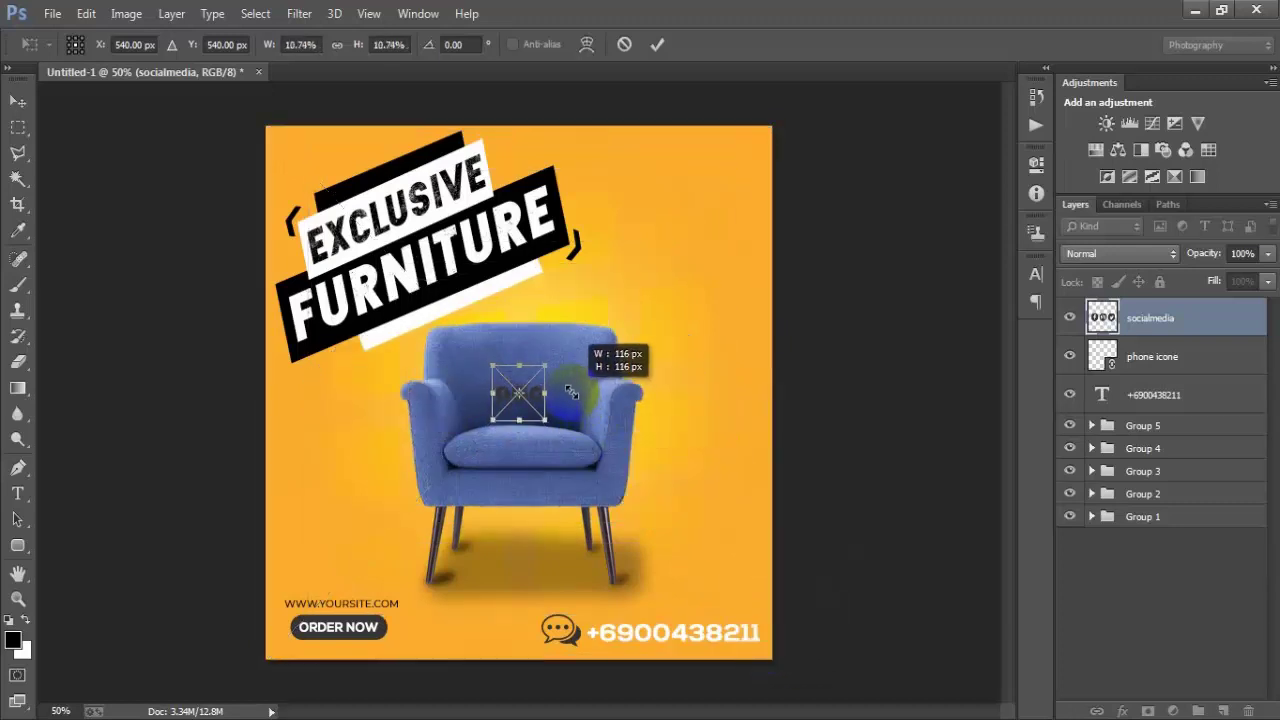
{"action": "left_click", "coordinate": [657, 44]}
{"action": "mouse_move", "coordinate": [519, 393]}
{"action": "left_mouse_down"}
{"action": "mouse_move", "coordinate": [711, 549]}
{"action": "mouse_move", "coordinate": [731, 611]}
{"action": "left_mouse_up"}
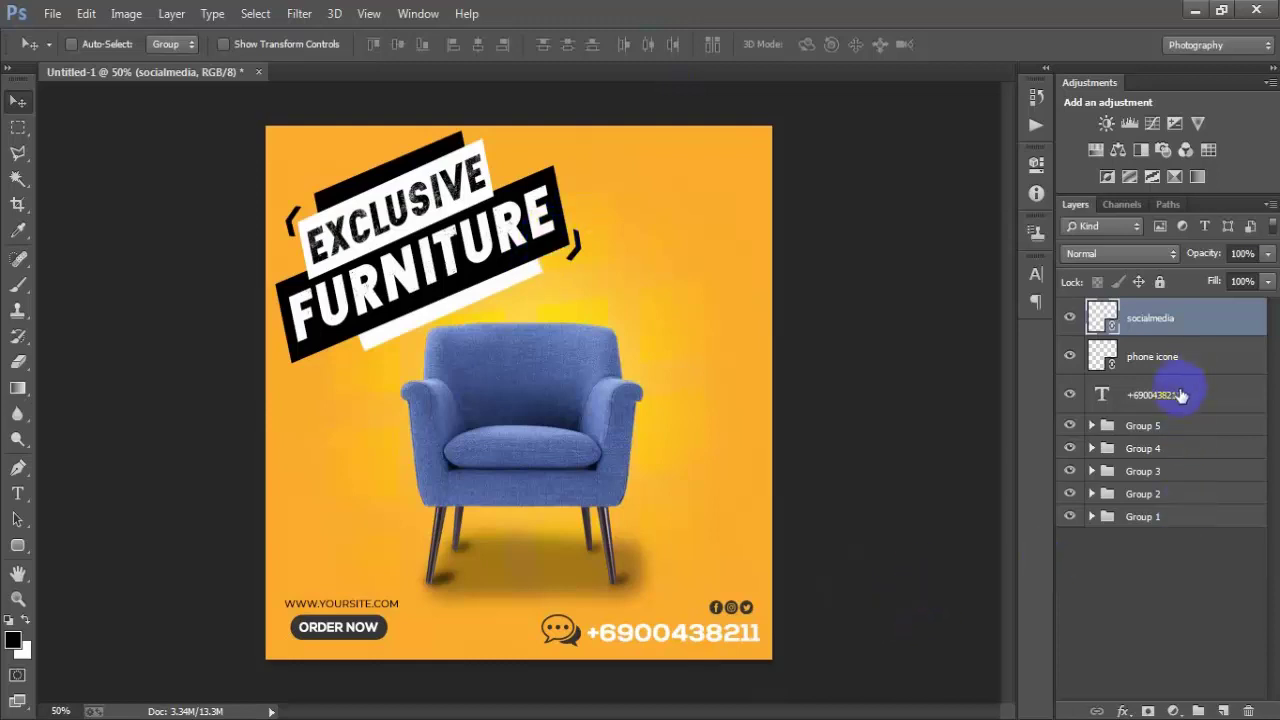
Step: Type an enlarged white LOGO placeholder in the top-right corner on a new layer
{"action": "left_click", "coordinate": [1222, 710]}
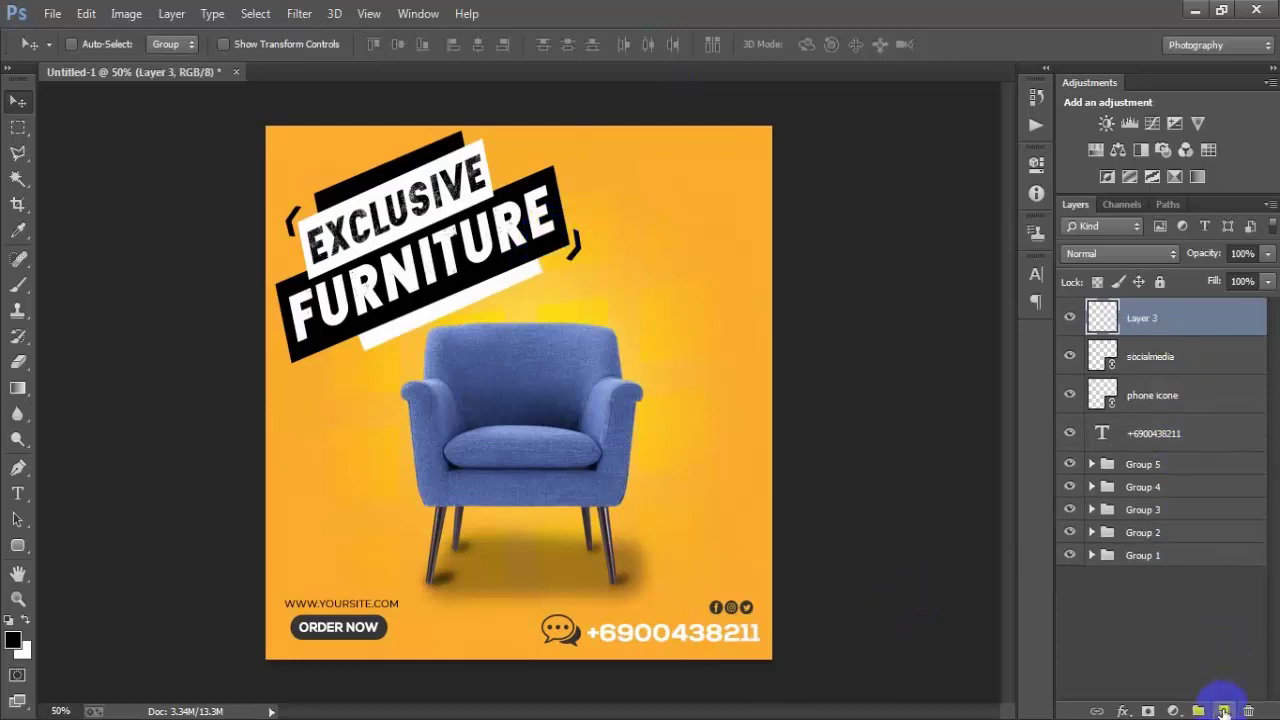
{"action": "left_click", "coordinate": [17, 493]}
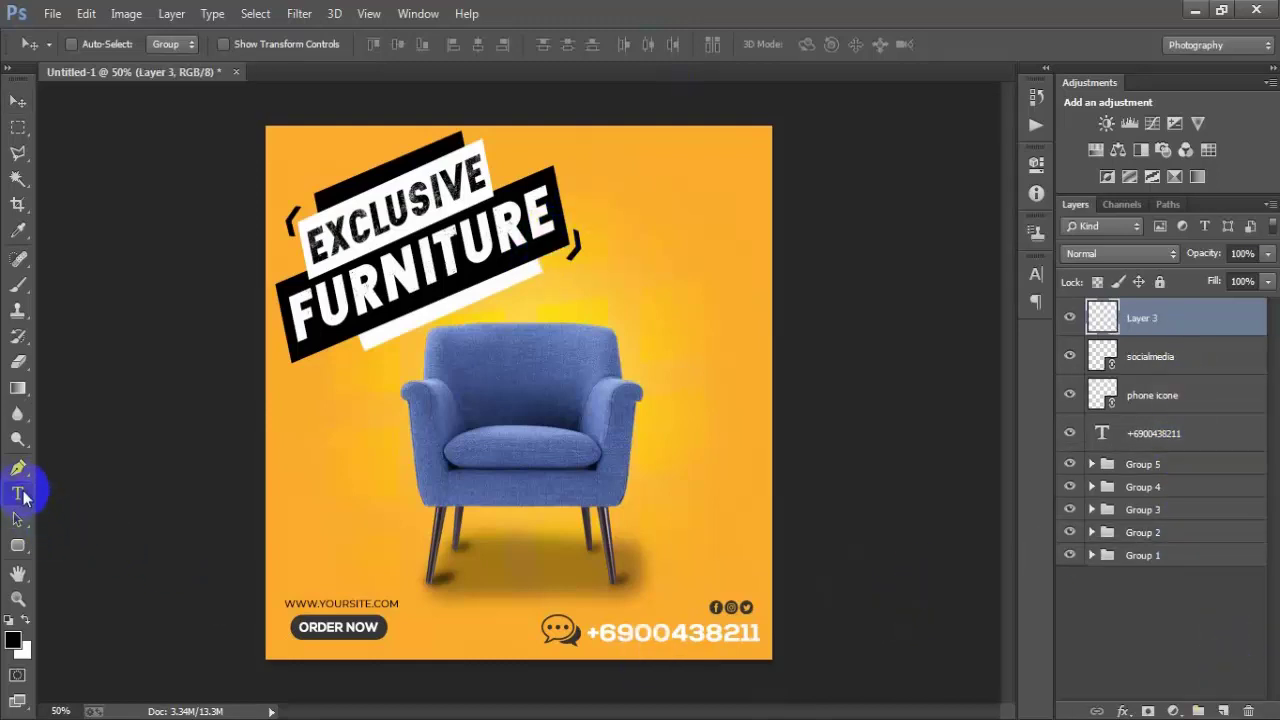
{"action": "left_click", "coordinate": [714, 148]}
{"action": "type", "text": "LOGO"}
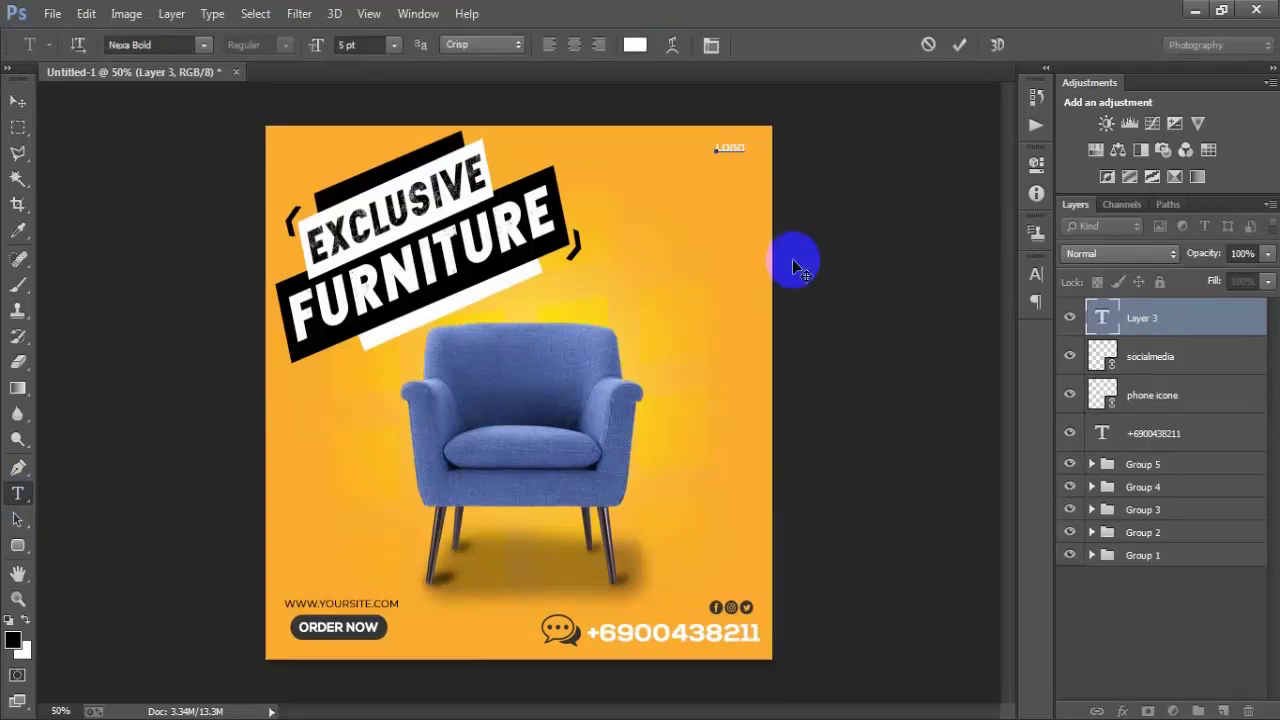
{"action": "left_click", "coordinate": [959, 44]}
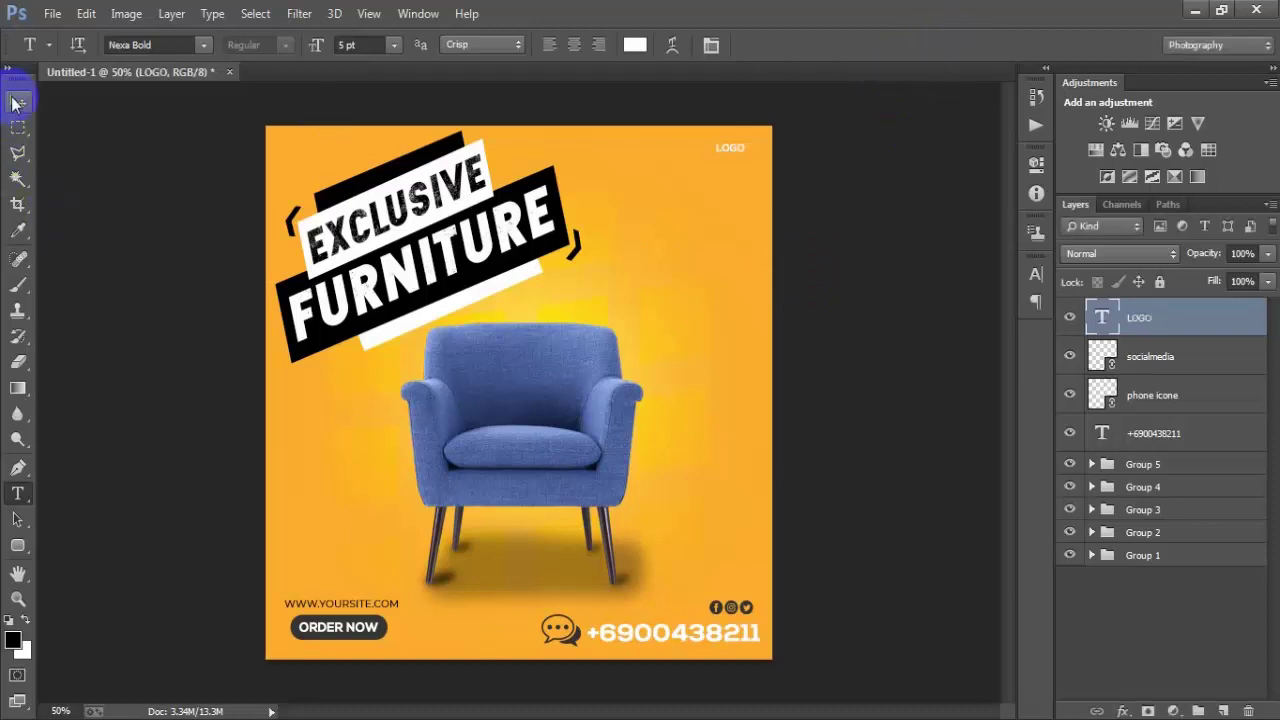
{"action": "left_click", "coordinate": [17, 103]}
{"action": "key", "text": "ctrl+t"}
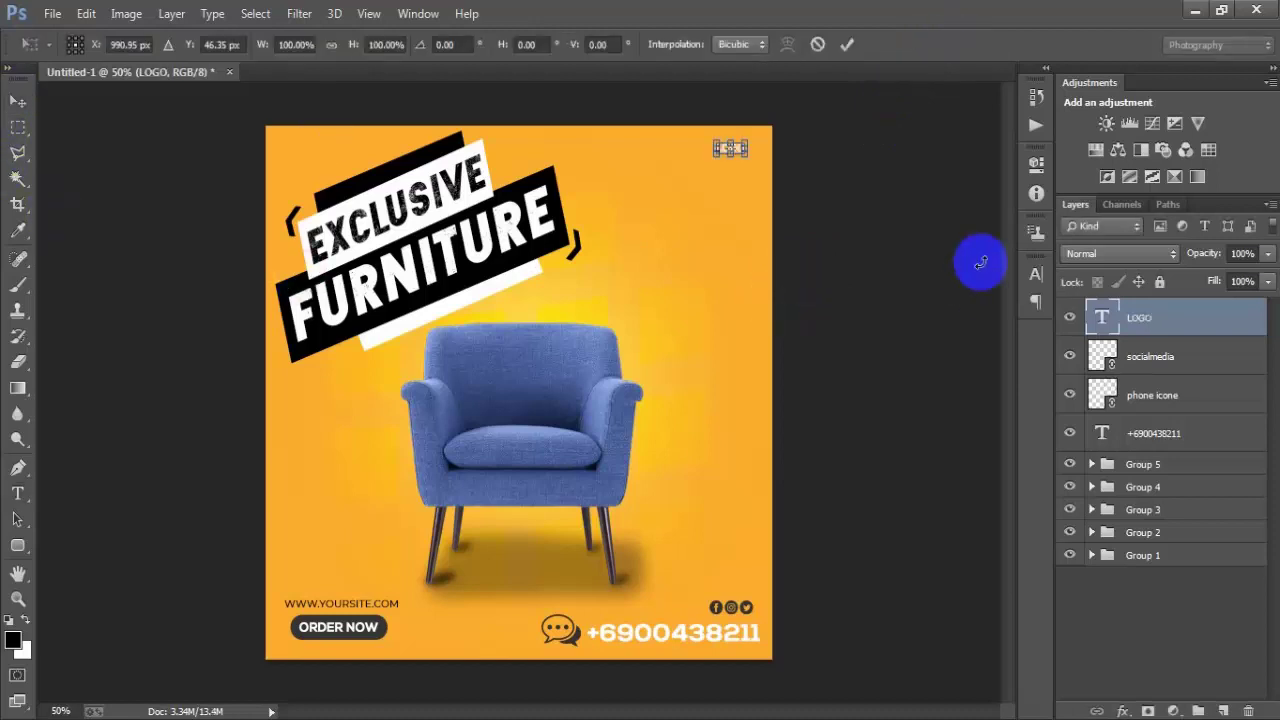
{"action": "left_click_drag", "start_coordinate": [746, 142], "coordinate": [753, 139]}
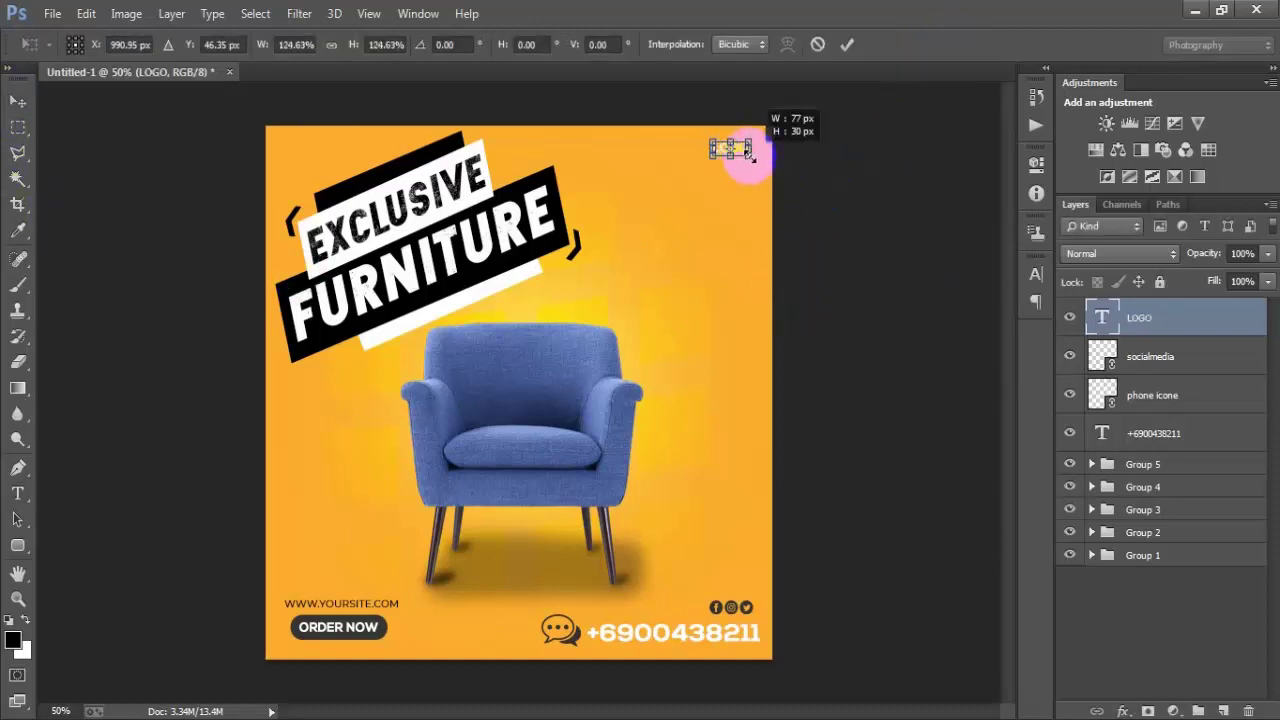
{"action": "left_click", "coordinate": [846, 44]}
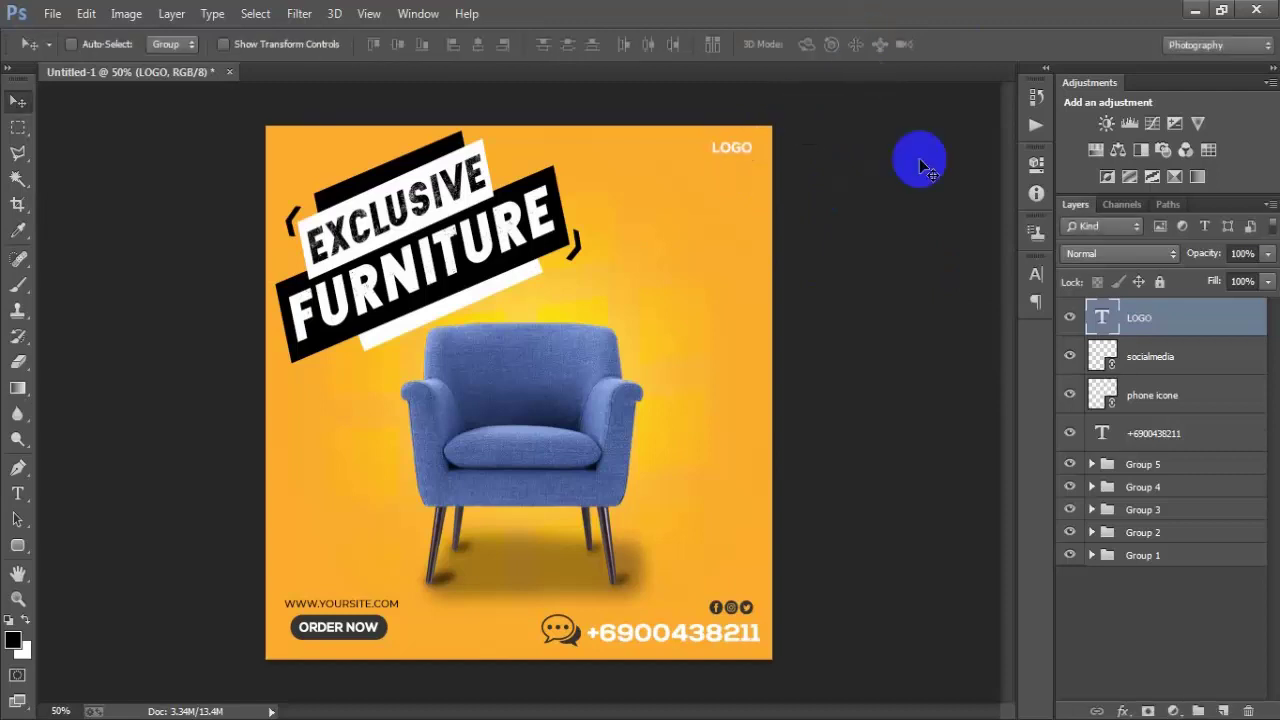
Step: Nudge LOGO down-right and group it with the phone and social layers into Group 6
{"action": "key", "text": "Right"}
{"action": "key", "text": "Right"}
{"action": "key", "text": "Right"}
{"action": "key", "text": "Down"}
{"action": "key", "text": "Down"}
{"action": "key", "text": "Right"}
{"action": "key", "text": "Right"}
{"action": "key", "text": "Down"}
{"action": "key", "text": "Down"}
{"action": "left_click", "coordinate": [1190, 437], "text": "shift"}
{"action": "key", "text": "ctrl+g"}
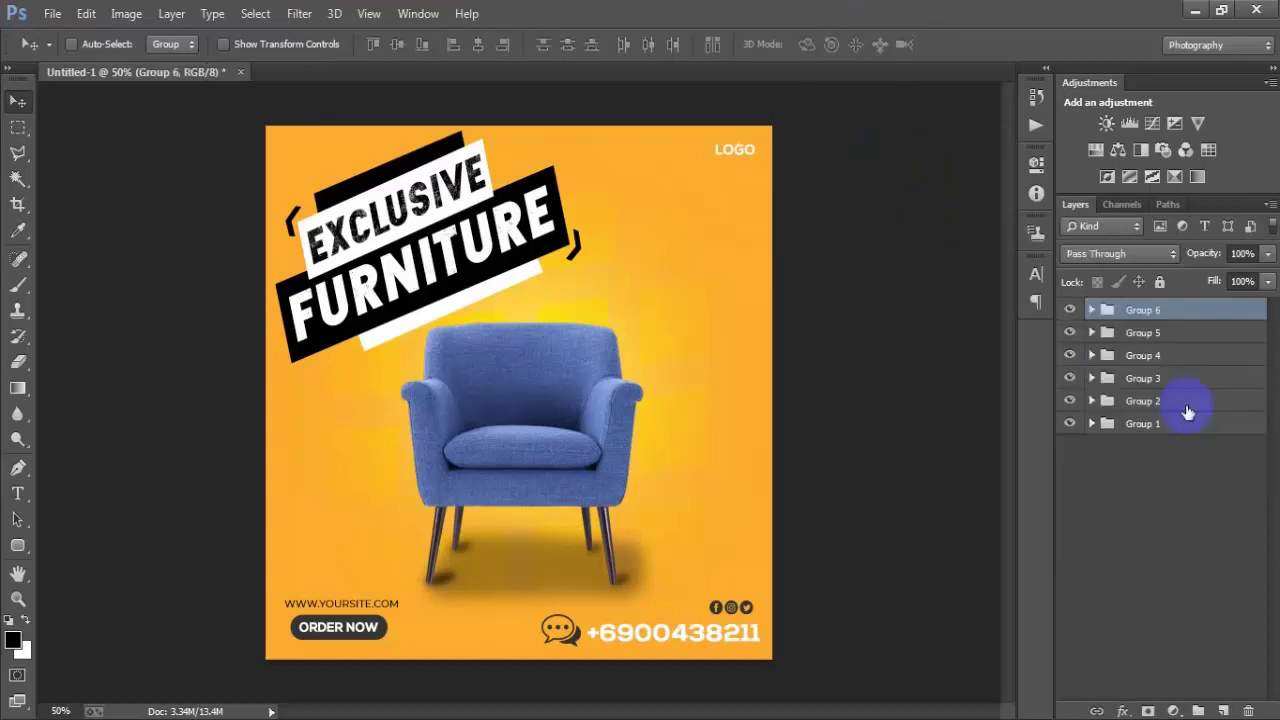
Step: Draw a black, outline-free circle beside the chair on a new layer
{"action": "left_click", "coordinate": [1224, 711]}
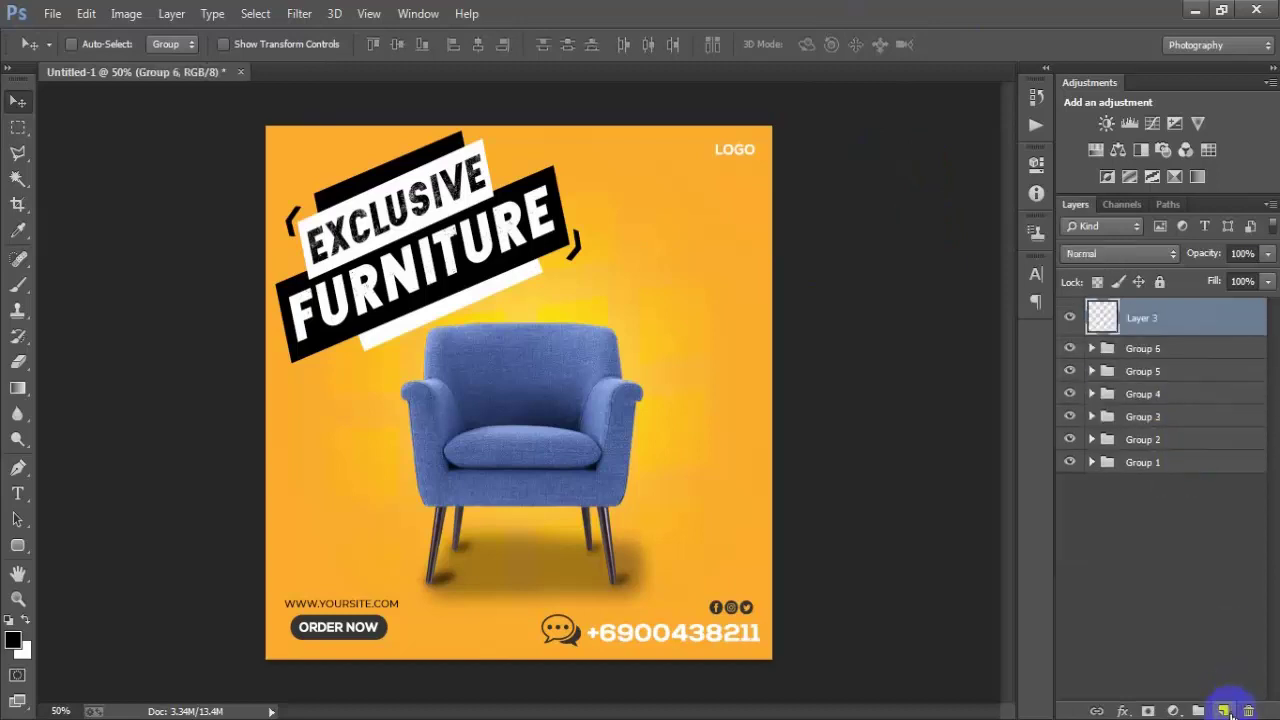
{"action": "left_click", "coordinate": [18, 545]}
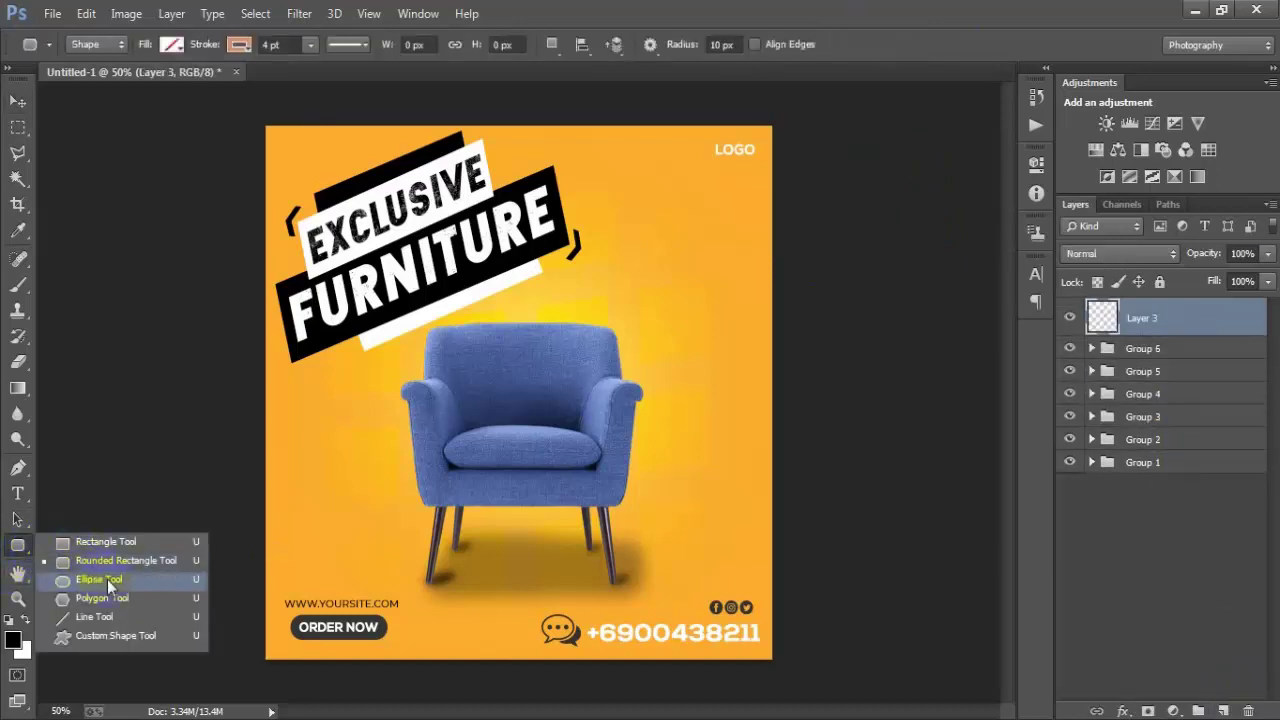
{"action": "left_click", "coordinate": [108, 578]}
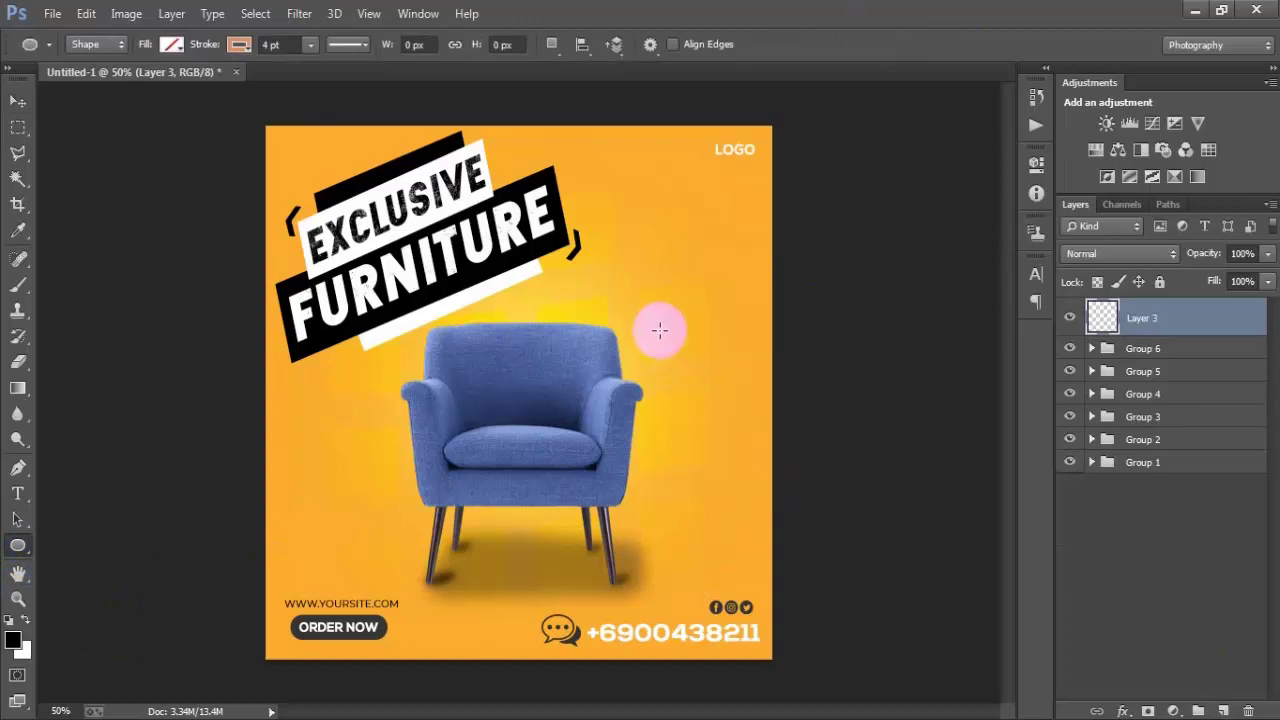
{"action": "left_click_drag", "start_coordinate": [648, 305], "coordinate": [748, 408]}
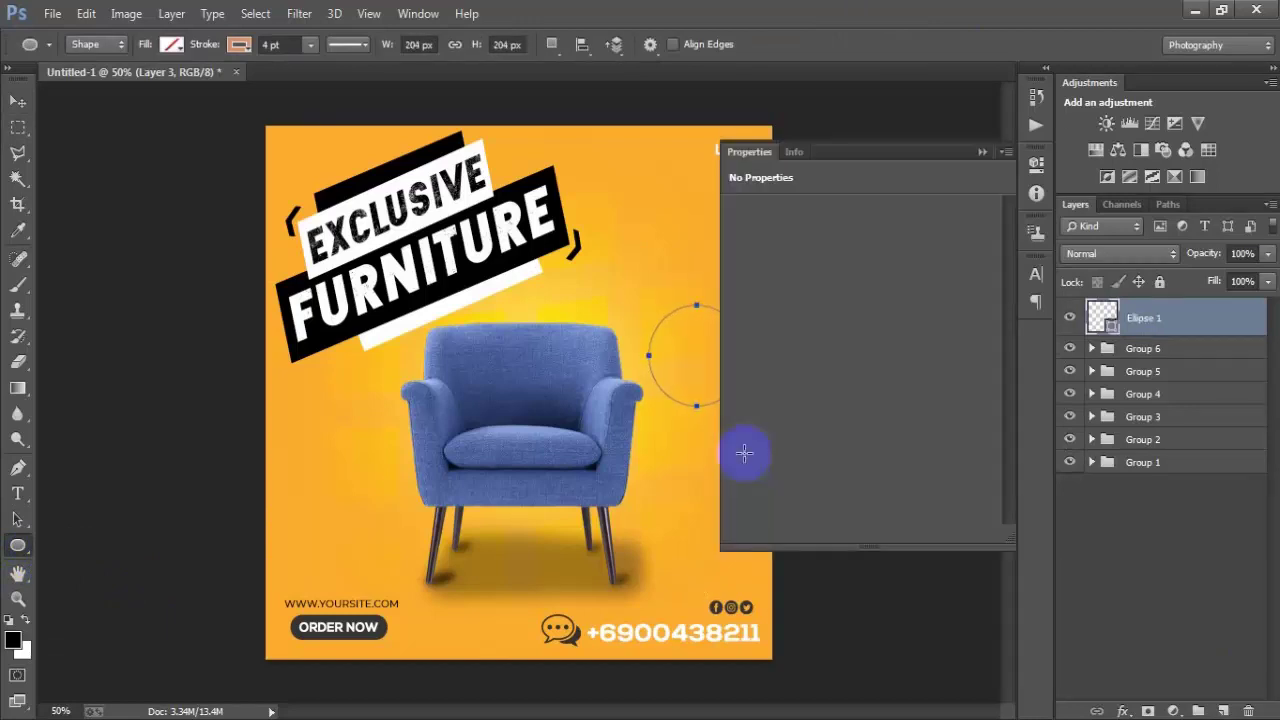
{"action": "left_click", "coordinate": [740, 309]}
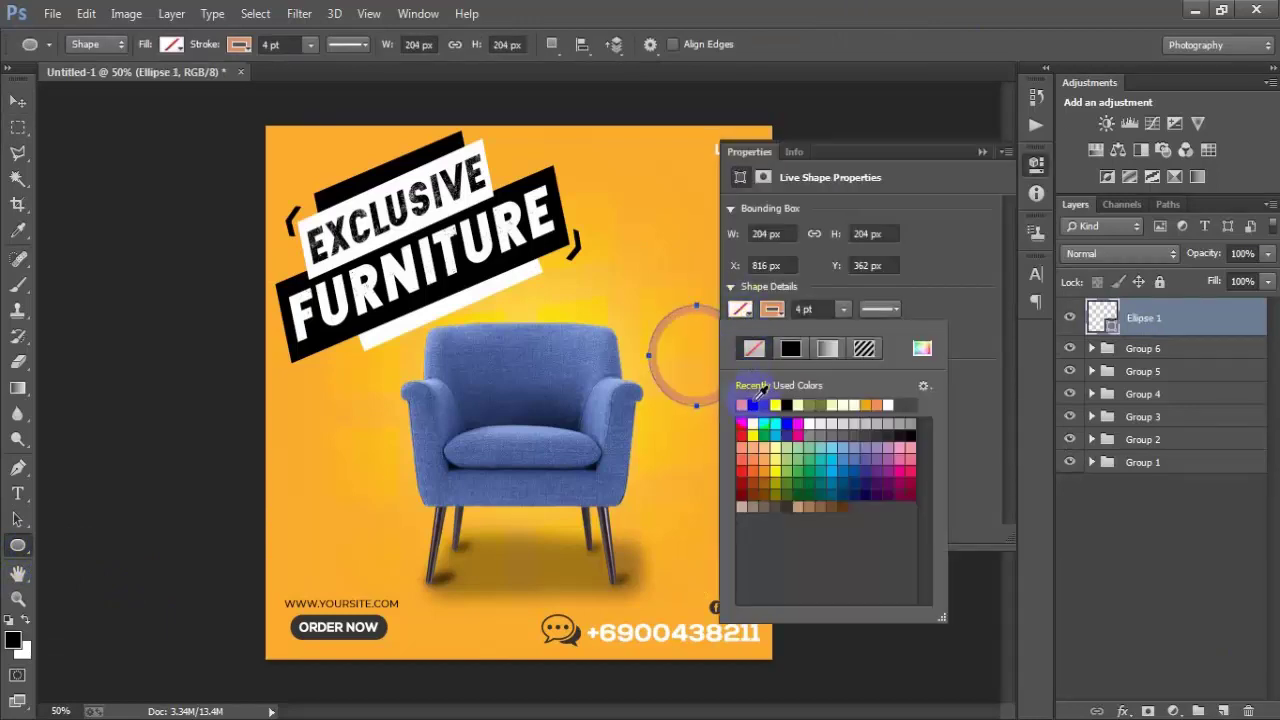
{"action": "left_click", "coordinate": [790, 348]}
{"action": "left_click", "coordinate": [754, 348]}
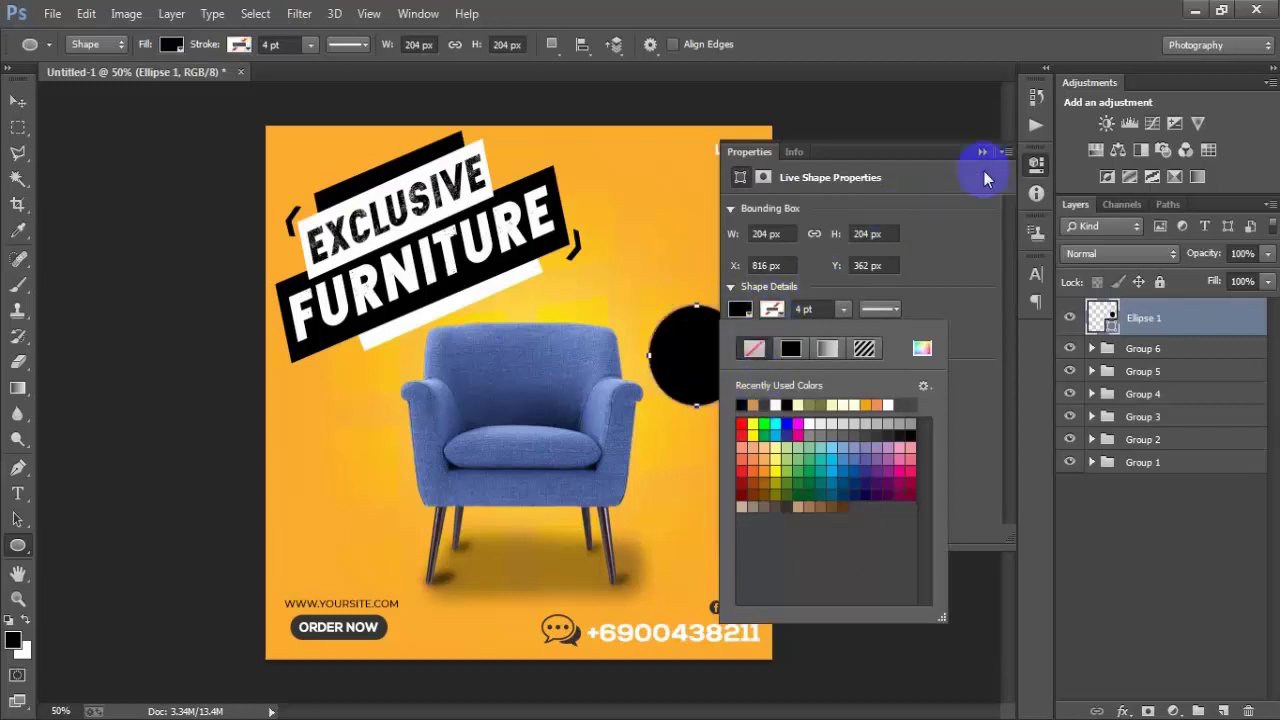
{"action": "left_click", "coordinate": [988, 165]}
Step: Warp the black circle into an irregular blob
{"action": "left_click", "coordinate": [17, 101]}
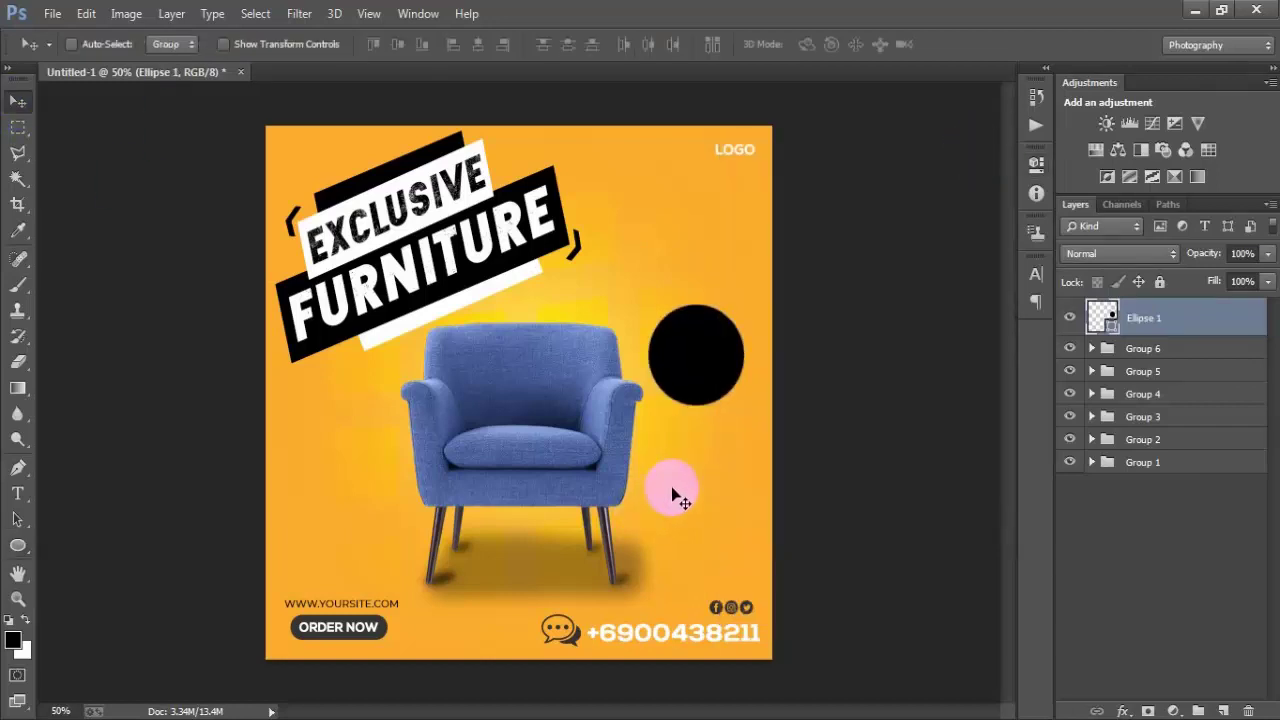
{"action": "key", "text": "ctrl+t"}
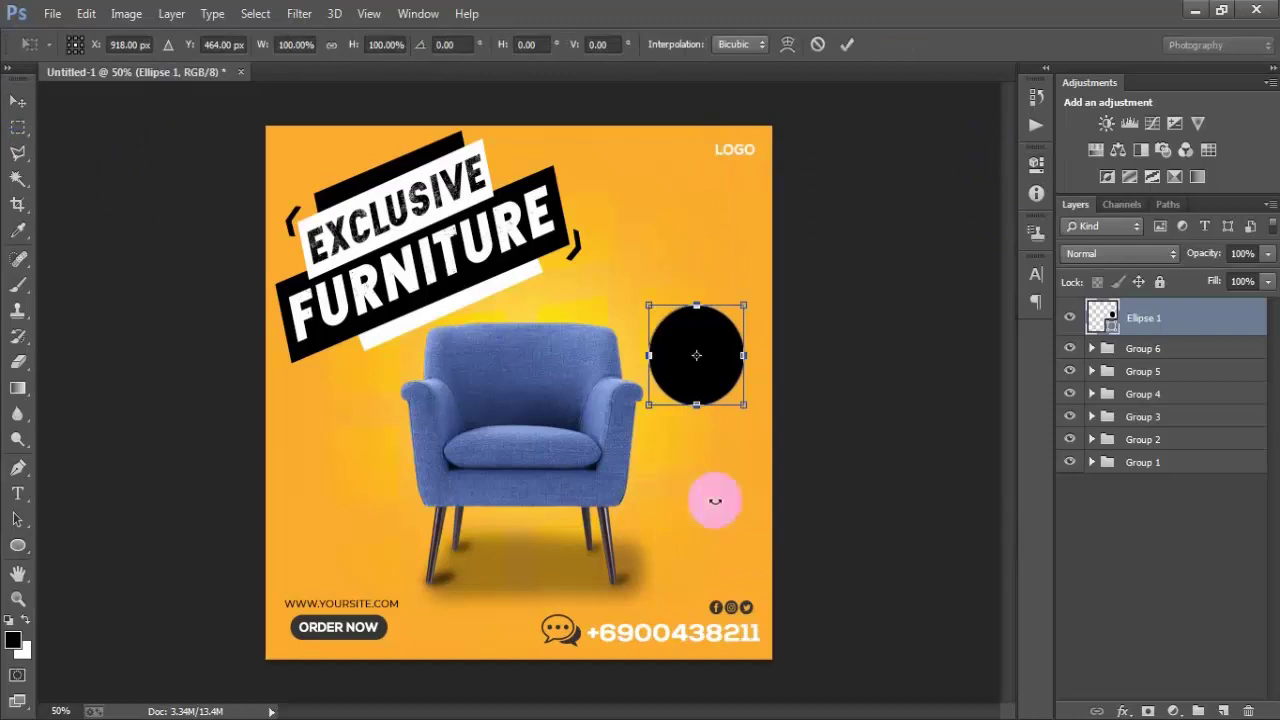
{"action": "right_click", "coordinate": [714, 340]}
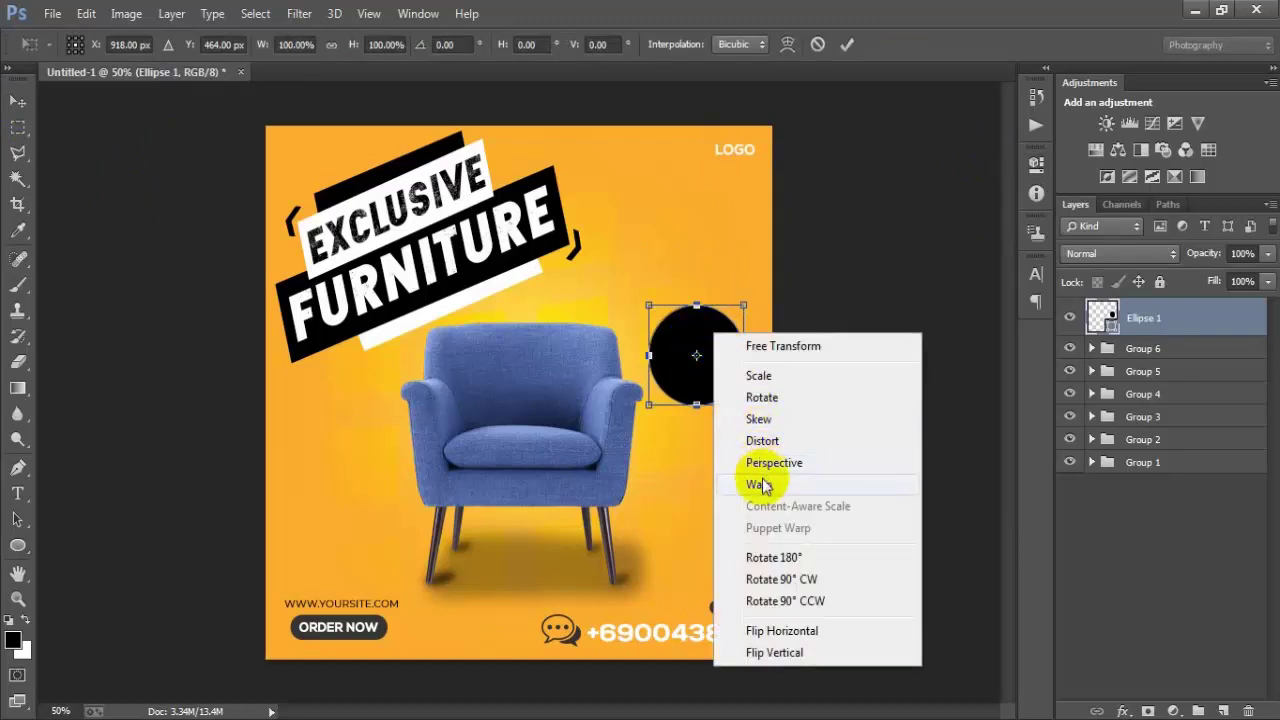
{"action": "left_click", "coordinate": [838, 484]}
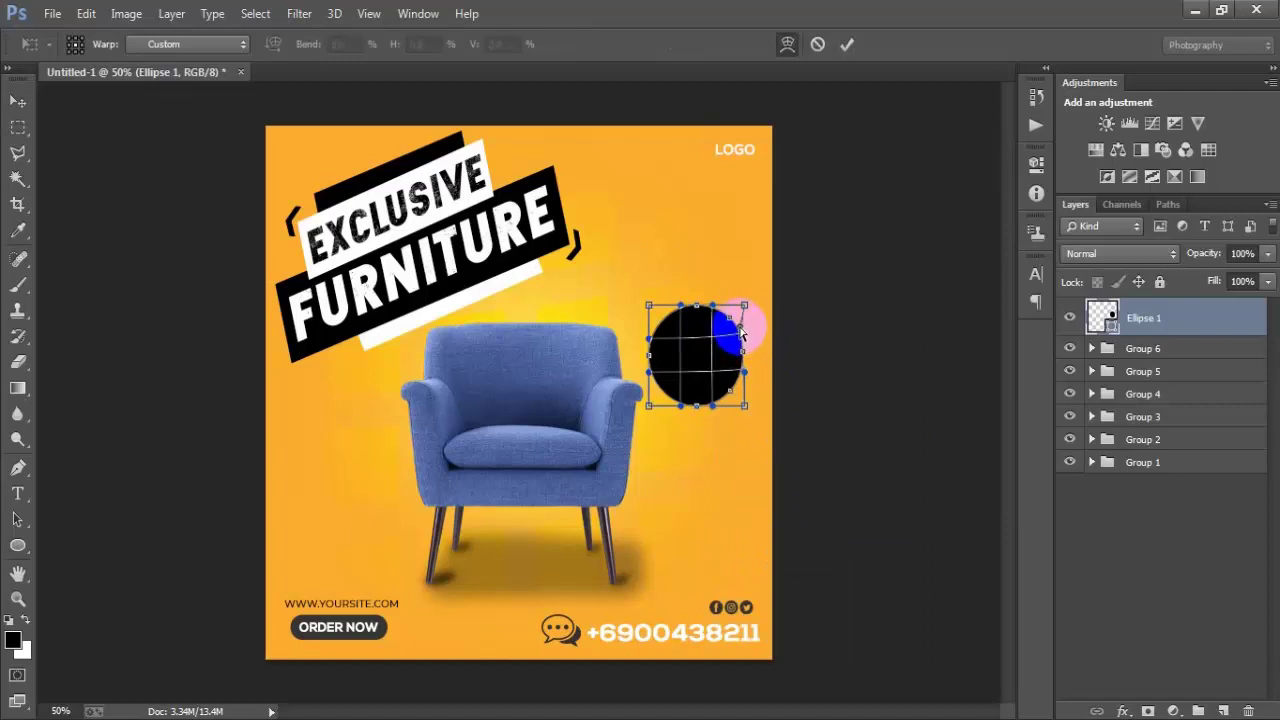
{"action": "mouse_move", "coordinate": [740, 338]}
{"action": "left_mouse_down"}
{"action": "mouse_move", "coordinate": [660, 343]}
{"action": "mouse_move", "coordinate": [706, 297]}
{"action": "left_mouse_up"}
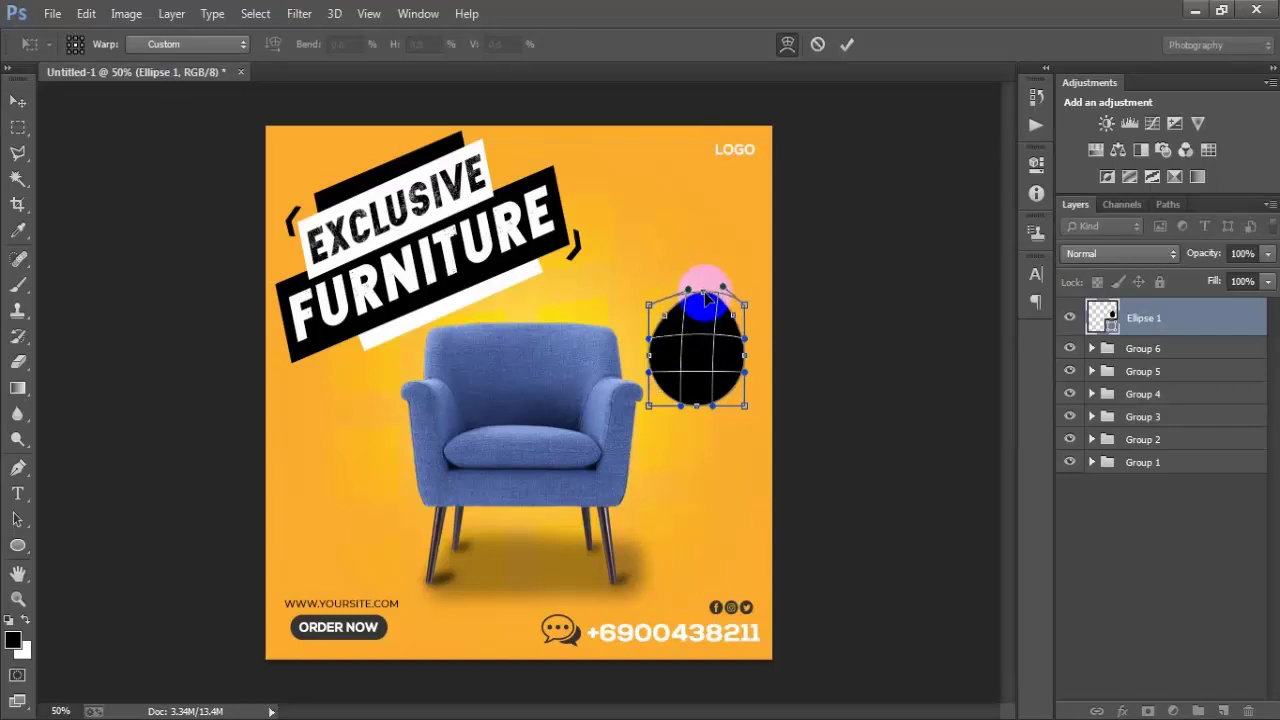
{"action": "left_click", "coordinate": [846, 44]}
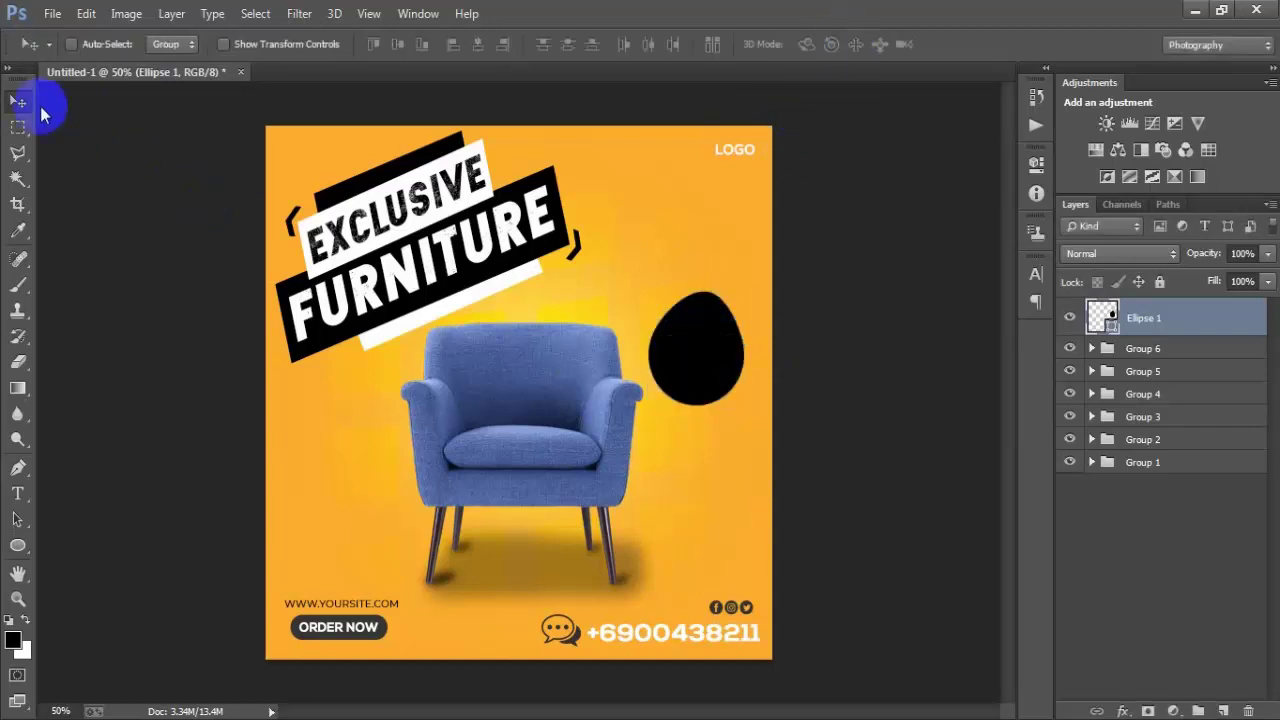
Step: Lower the blob, tilt it about 10° and scale it to roughly 82%, then add a layer
{"action": "left_click_drag", "start_coordinate": [709, 357], "coordinate": [718, 405]}
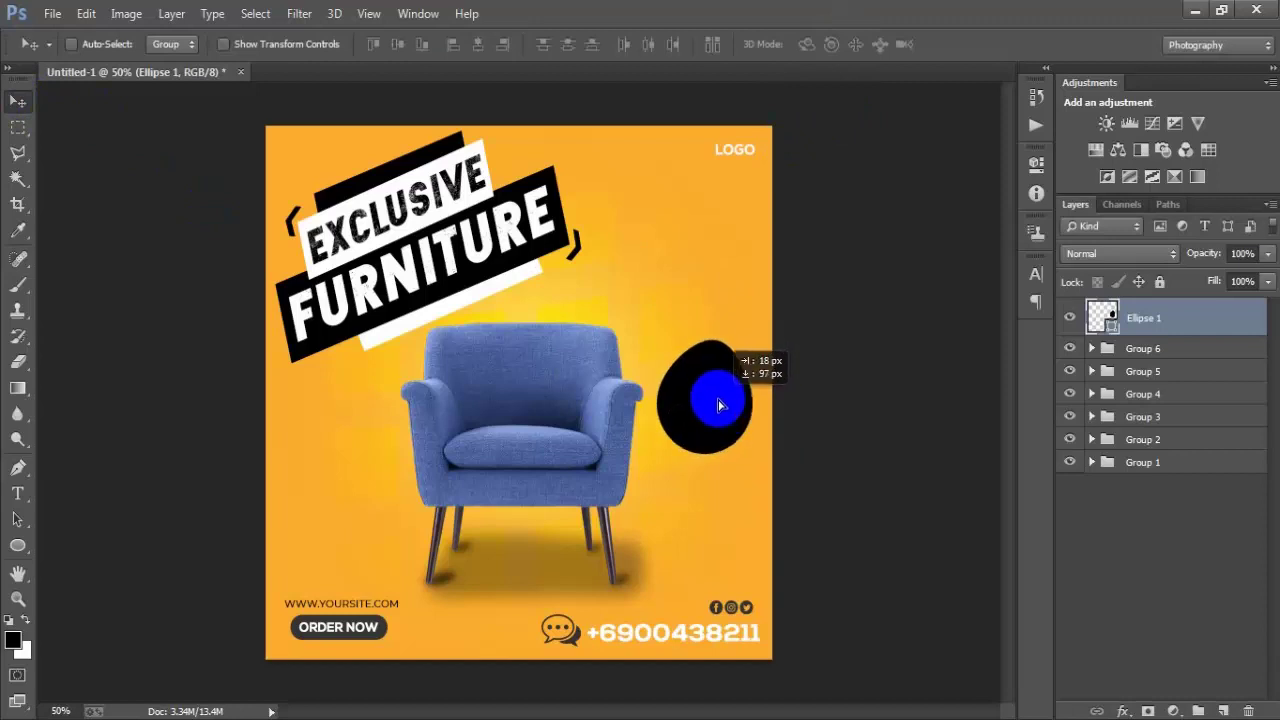
{"action": "key", "text": "ctrl+t"}
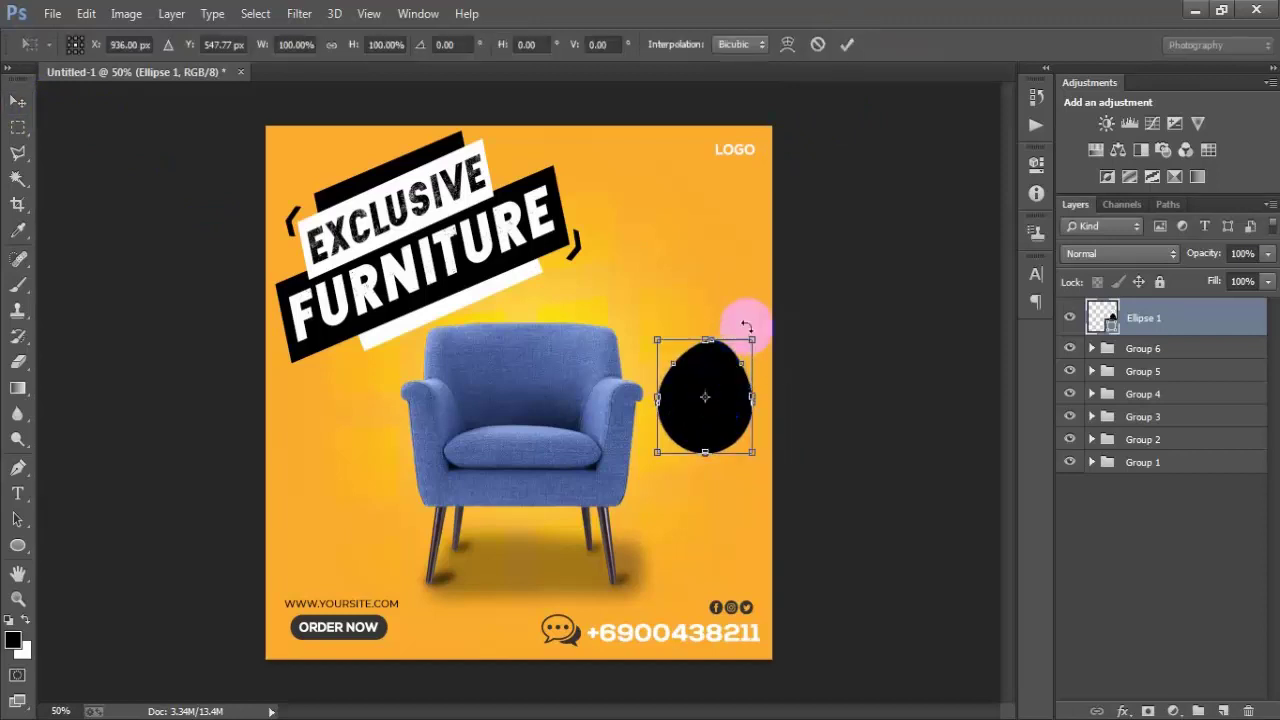
{"action": "left_click_drag", "start_coordinate": [746, 327], "coordinate": [757, 331]}
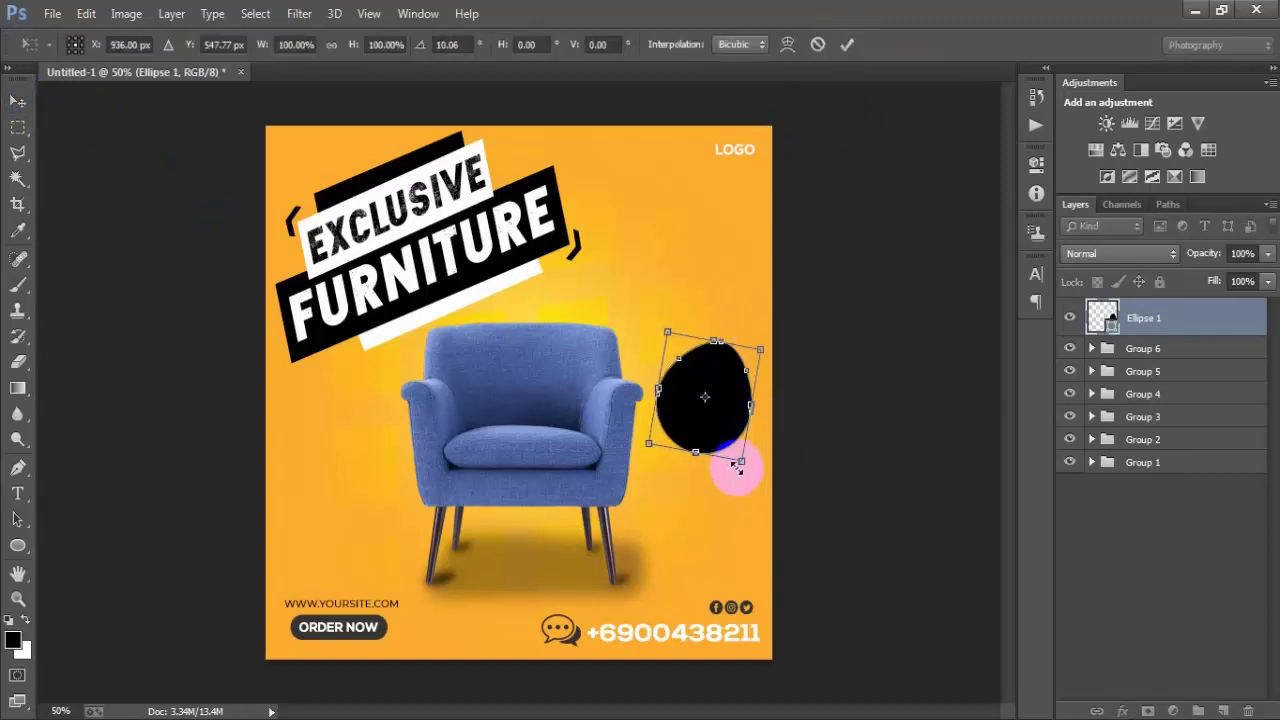
{"action": "left_click_drag", "start_coordinate": [738, 464], "coordinate": [722, 442]}
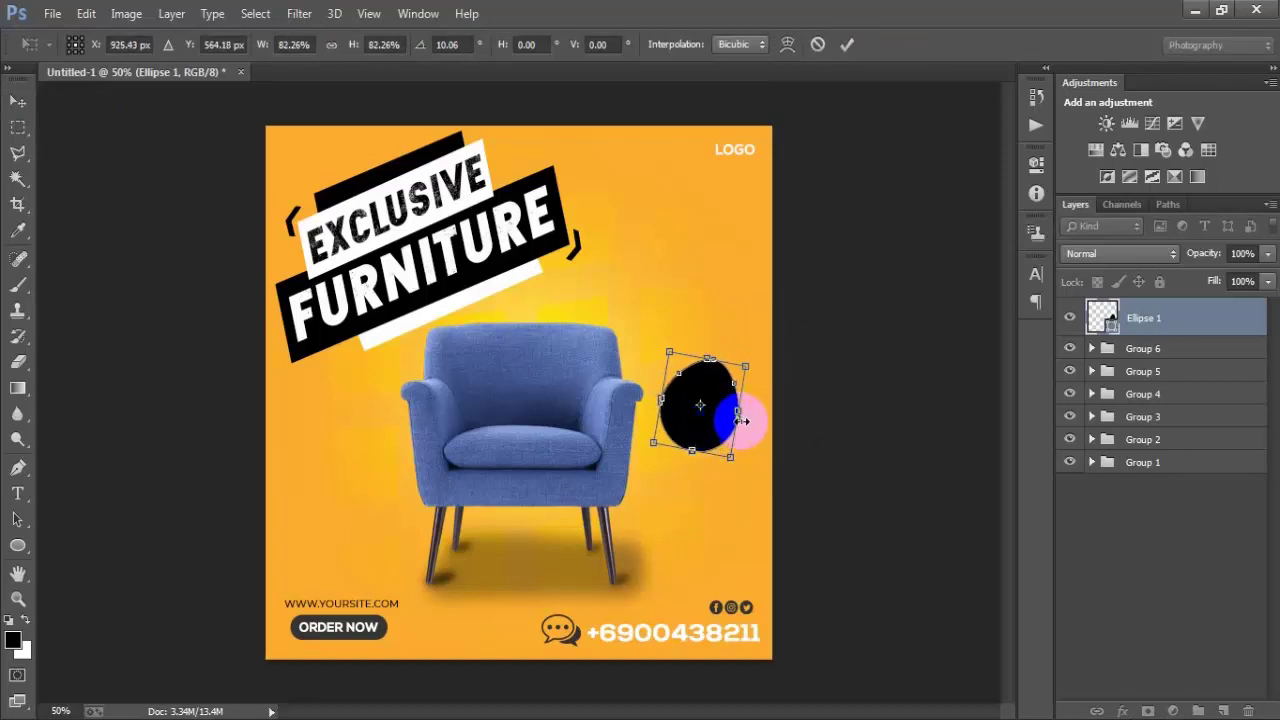
{"action": "left_click_drag", "start_coordinate": [742, 421], "coordinate": [741, 428]}
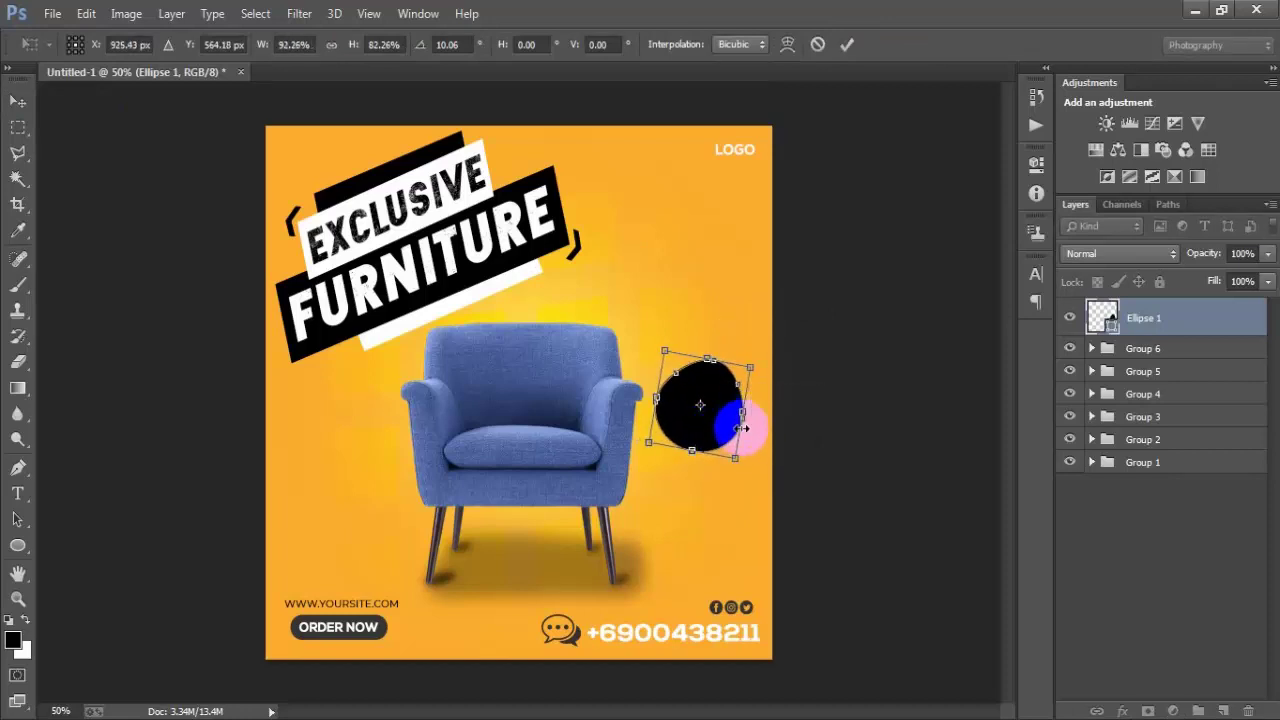
{"action": "mouse_move", "coordinate": [735, 460]}
{"action": "left_mouse_down"}
{"action": "mouse_move", "coordinate": [728, 440]}
{"action": "mouse_move", "coordinate": [695, 445]}
{"action": "left_mouse_up"}
{"action": "left_click", "coordinate": [847, 44]}
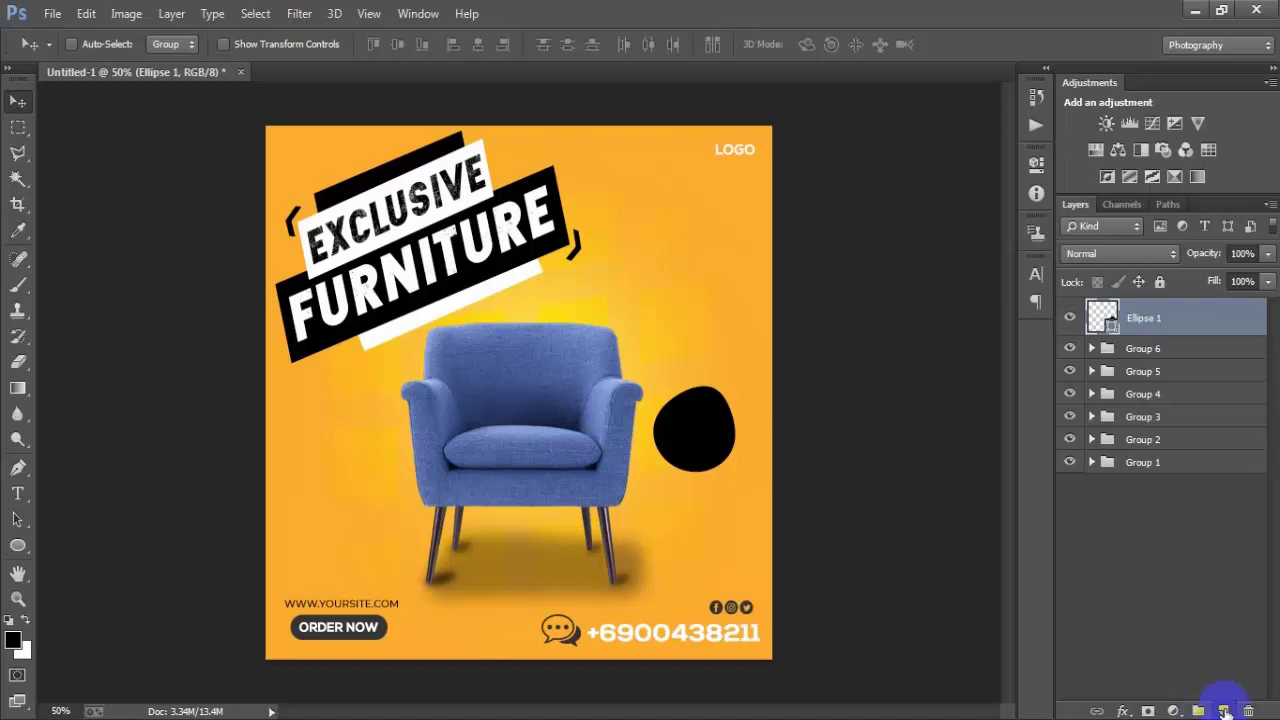
{"action": "left_click", "coordinate": [1222, 711]}
Step: Type 50% left of the chair and enlarge it to nearly three times
{"action": "left_click", "coordinate": [17, 493]}
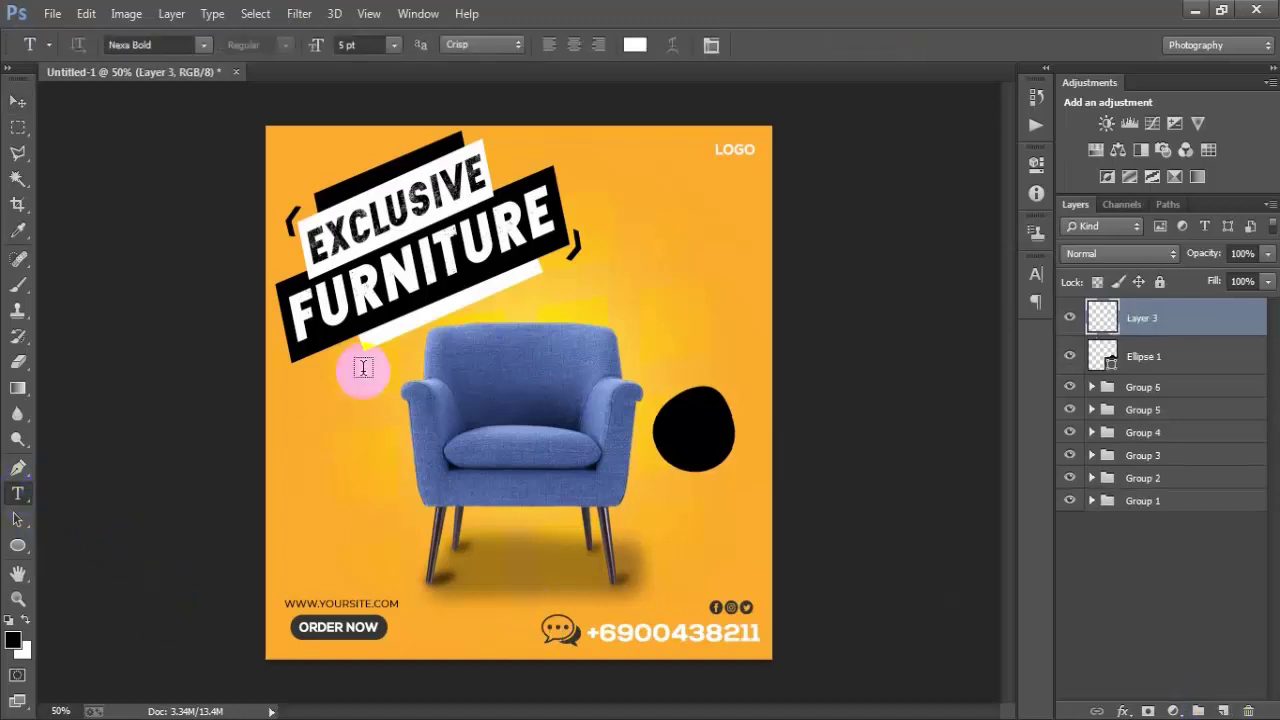
{"action": "left_click", "coordinate": [634, 268]}
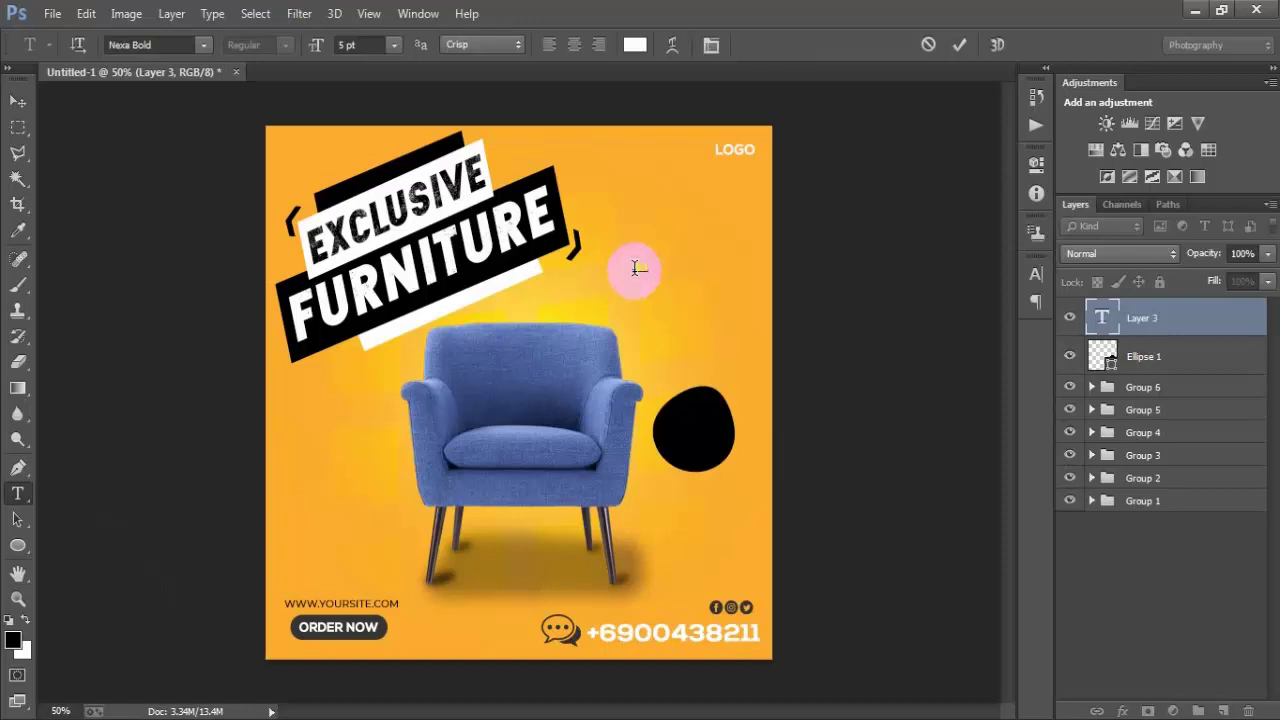
{"action": "type", "text": "50%"}
{"action": "left_click", "coordinate": [959, 44]}
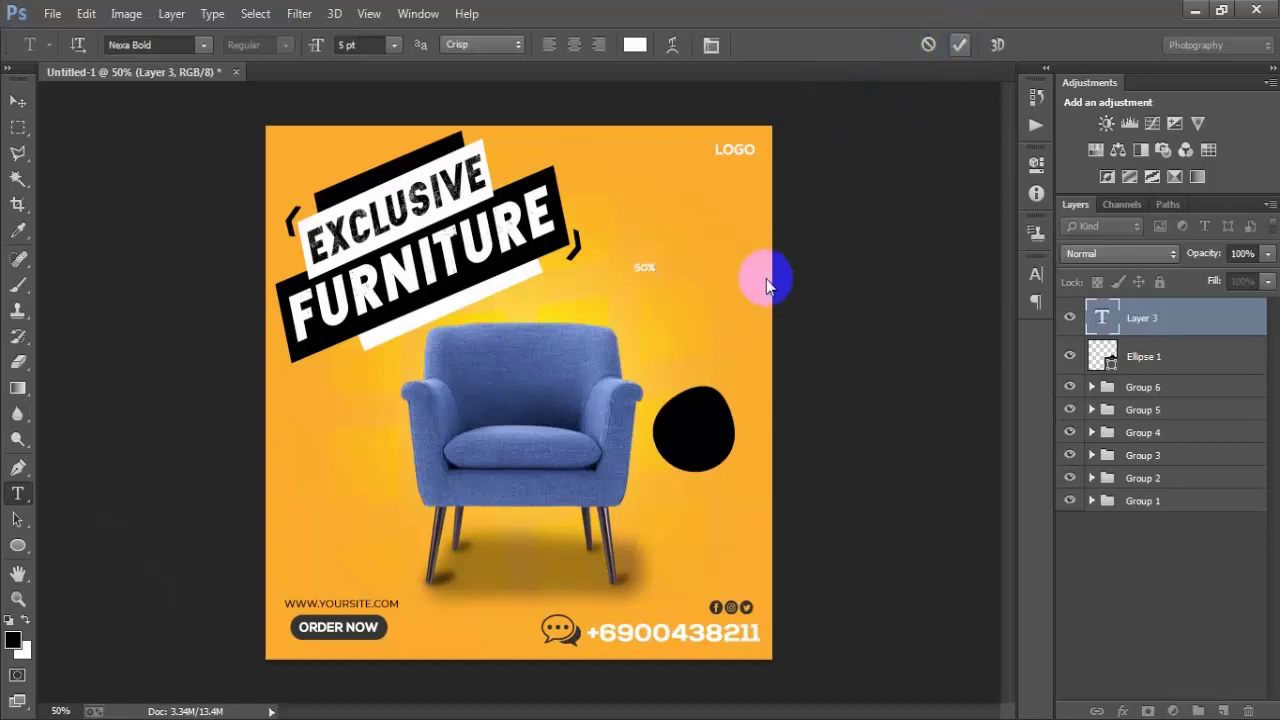
{"action": "key", "text": "ctrl+t"}
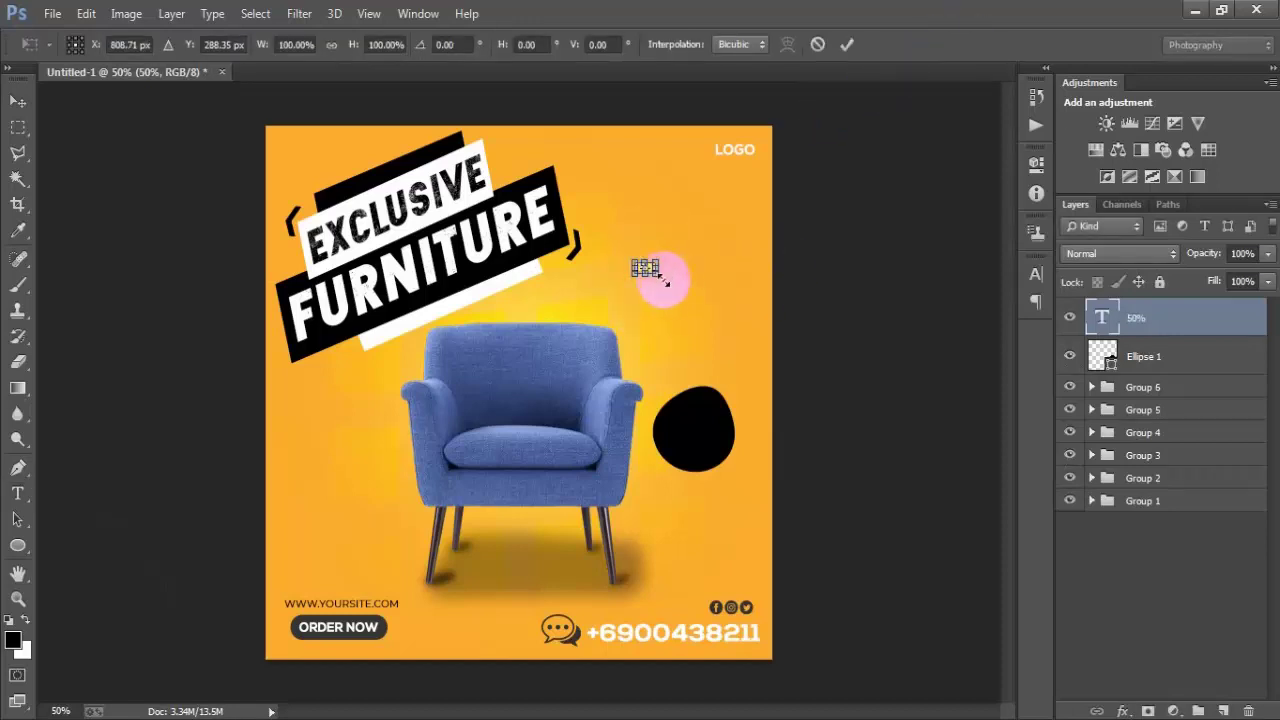
{"action": "mouse_move", "coordinate": [655, 274]}
{"action": "left_mouse_down"}
{"action": "mouse_move", "coordinate": [676, 307]}
{"action": "mouse_move", "coordinate": [692, 288]}
{"action": "left_mouse_up"}
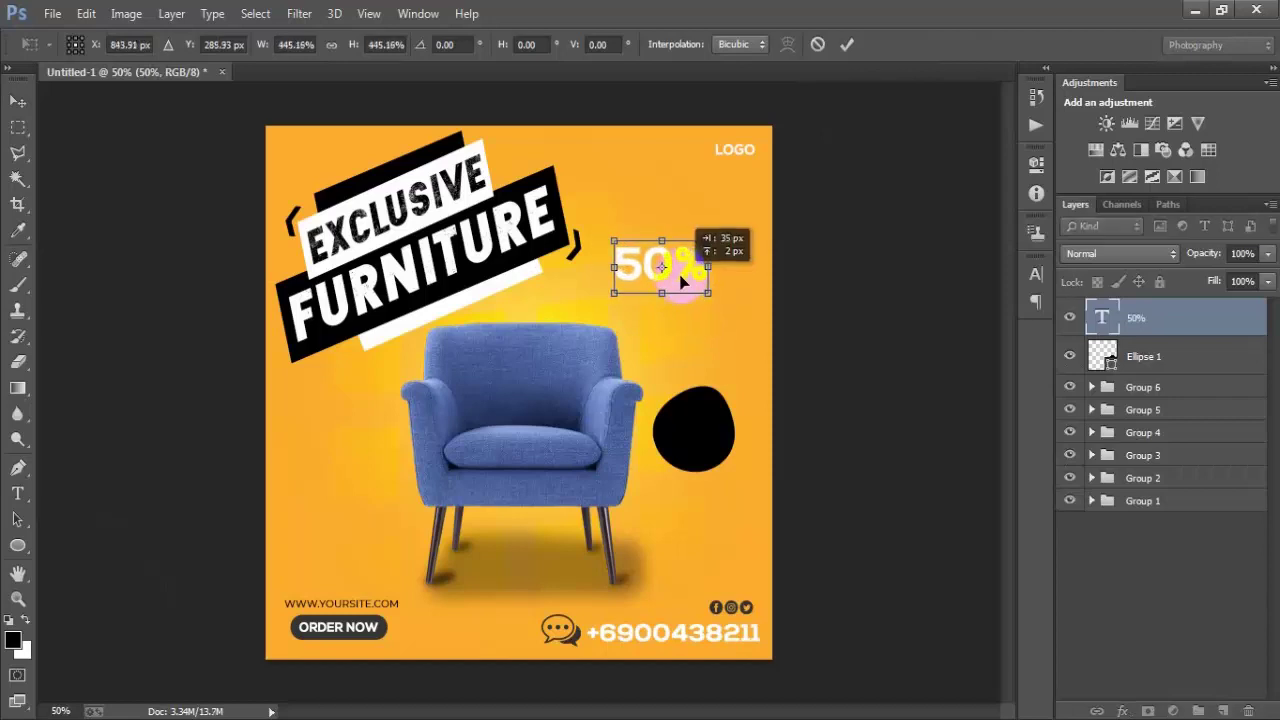
{"action": "left_click", "coordinate": [848, 47]}
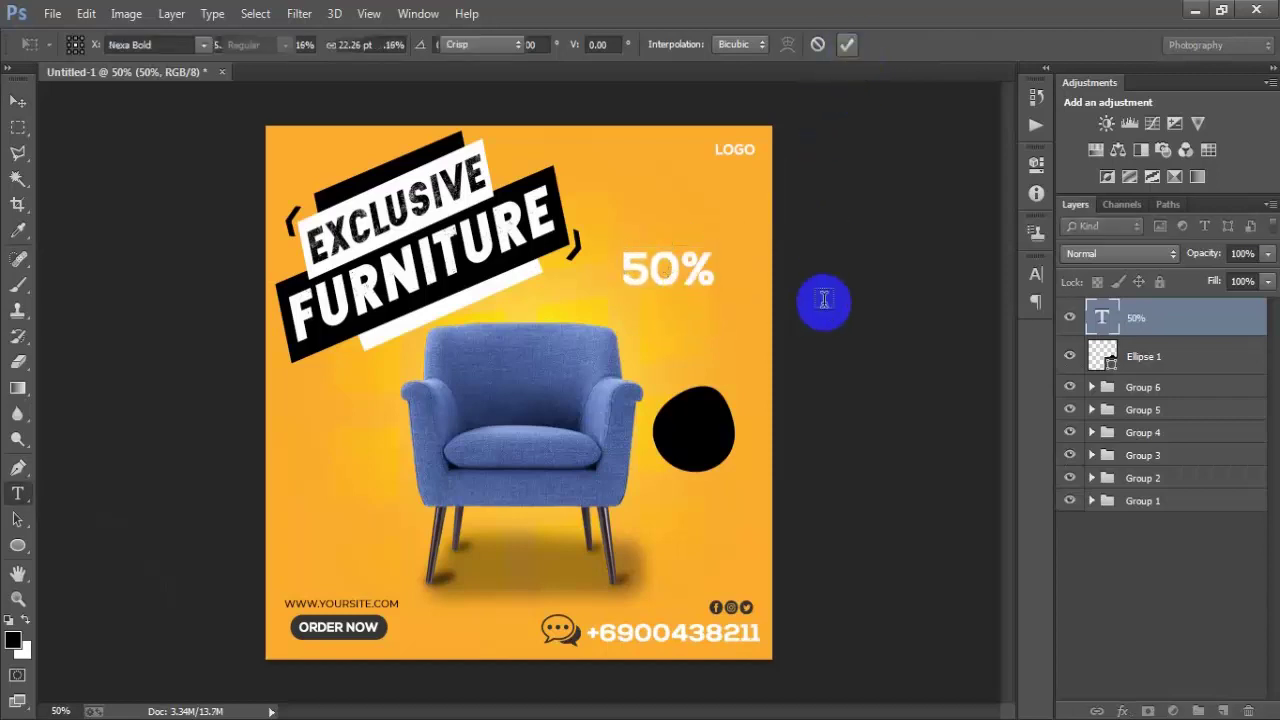
Step: Duplicate the 50% text and move the copy just below the original
{"action": "key", "text": "ctrl+j"}
{"action": "left_click", "coordinate": [660, 280]}
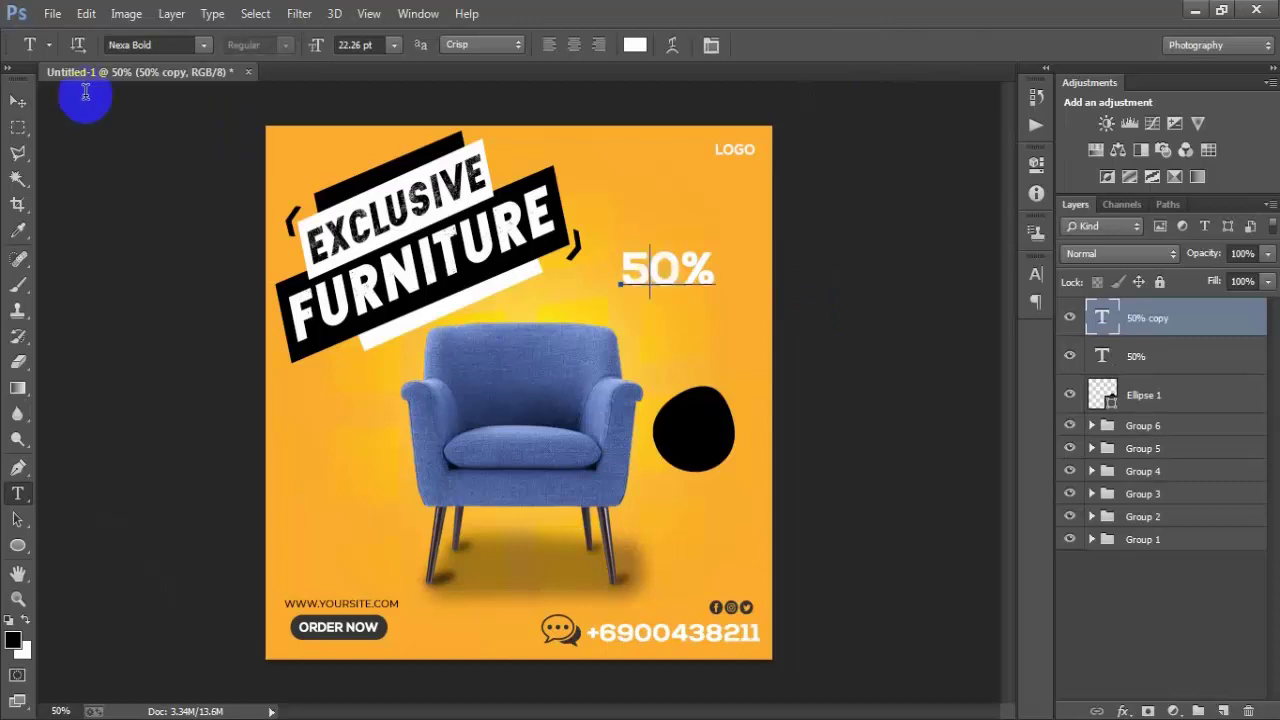
{"action": "left_click", "coordinate": [18, 101]}
{"action": "left_click", "coordinate": [676, 280]}
{"action": "left_click_drag", "start_coordinate": [676, 280], "coordinate": [690, 322]}
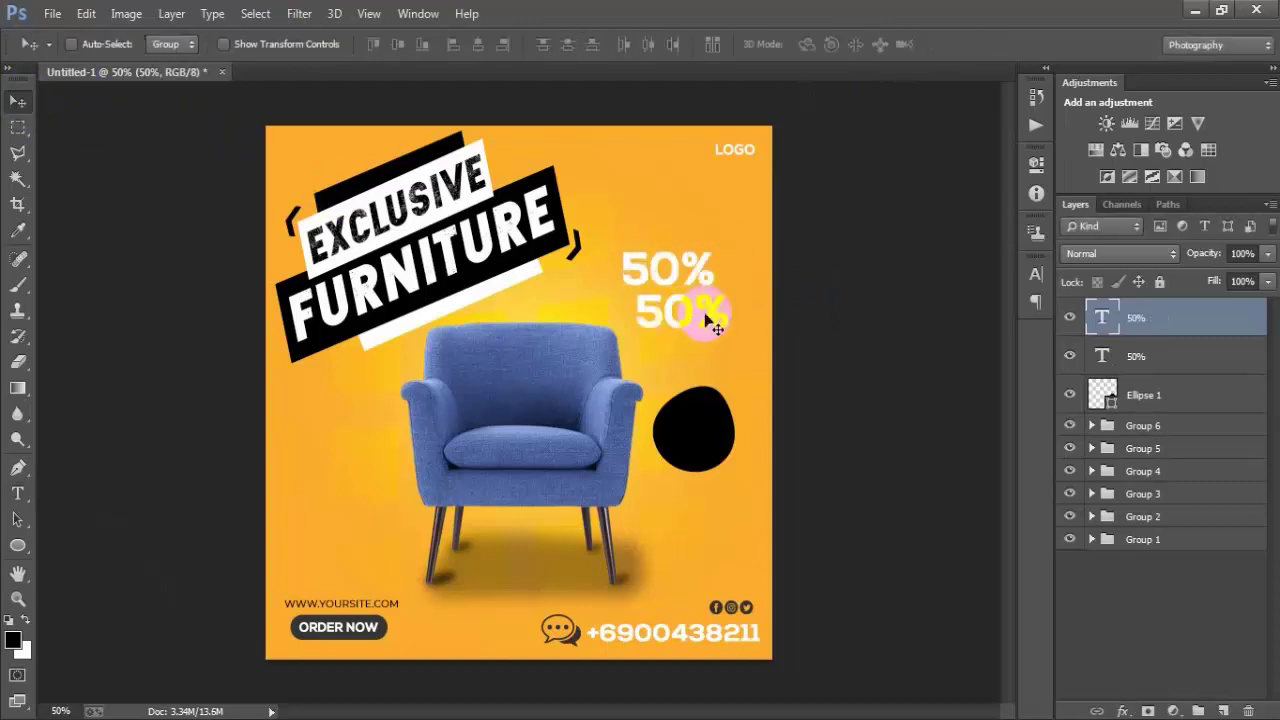
Step: Change the copy to read OFF and shrink it to about half size
{"action": "double_click", "coordinate": [1095, 318]}
{"action": "left_click", "coordinate": [859, 418]}
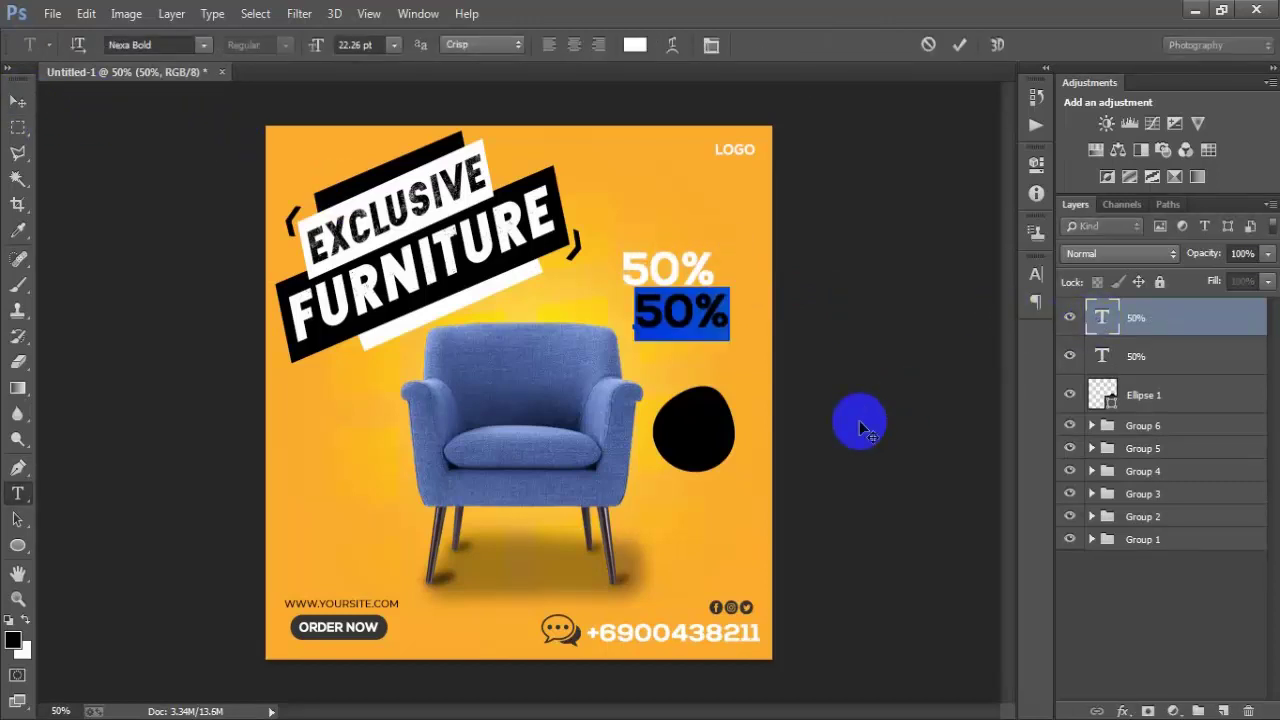
{"action": "type", "text": "OFF"}
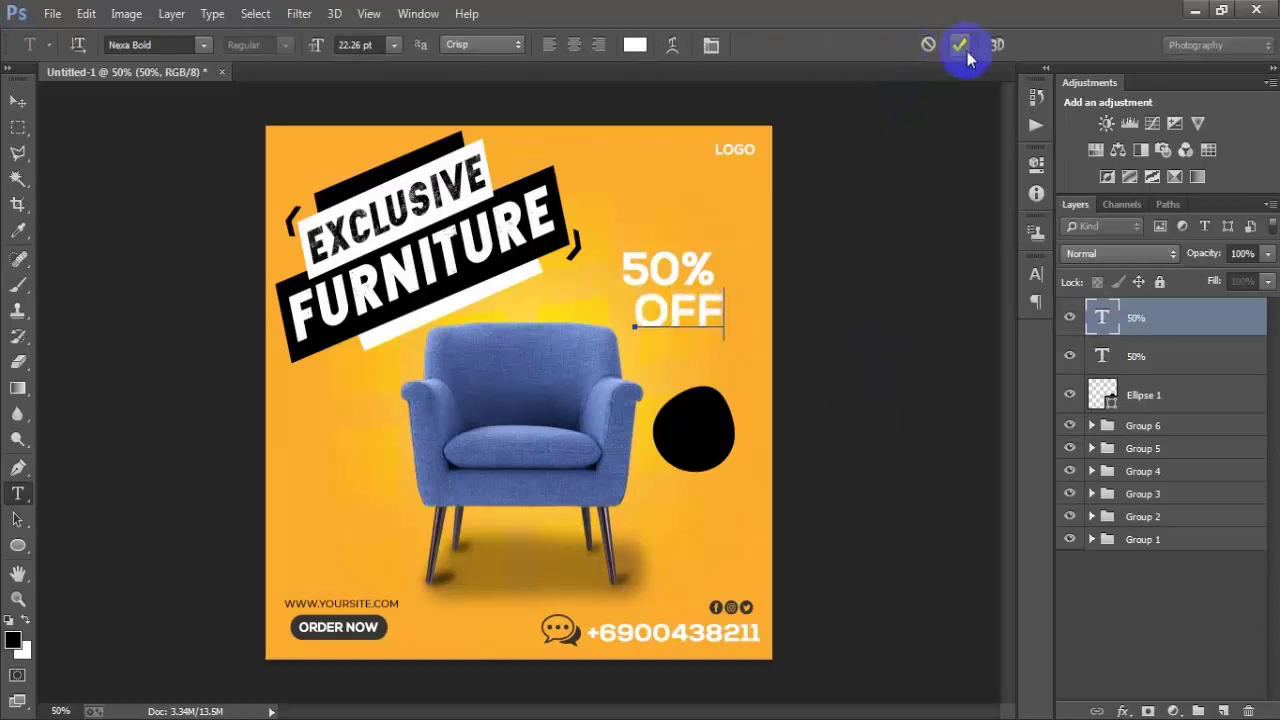
{"action": "left_click", "coordinate": [959, 45]}
{"action": "key", "text": "v"}
{"action": "key", "text": "ctrl+t"}
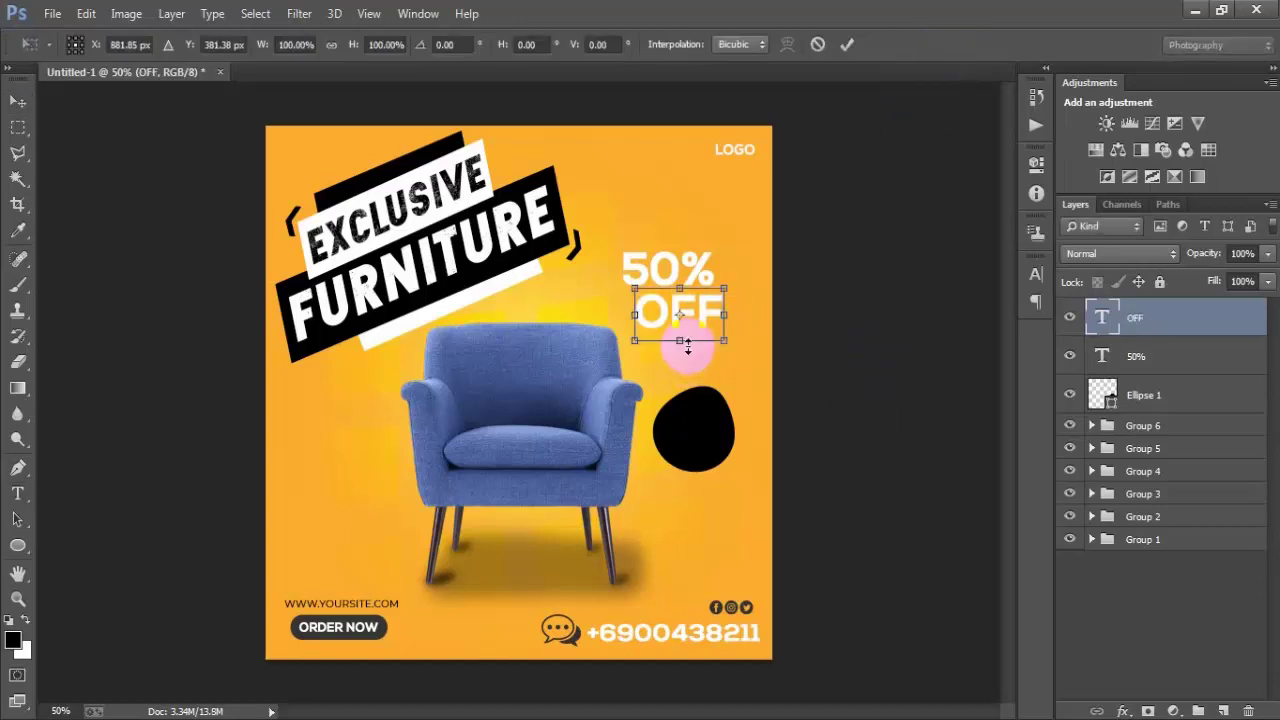
{"action": "mouse_move", "coordinate": [722, 341]}
{"action": "left_mouse_down"}
{"action": "mouse_move", "coordinate": [695, 333]}
{"action": "mouse_move", "coordinate": [695, 314]}
{"action": "left_mouse_up"}
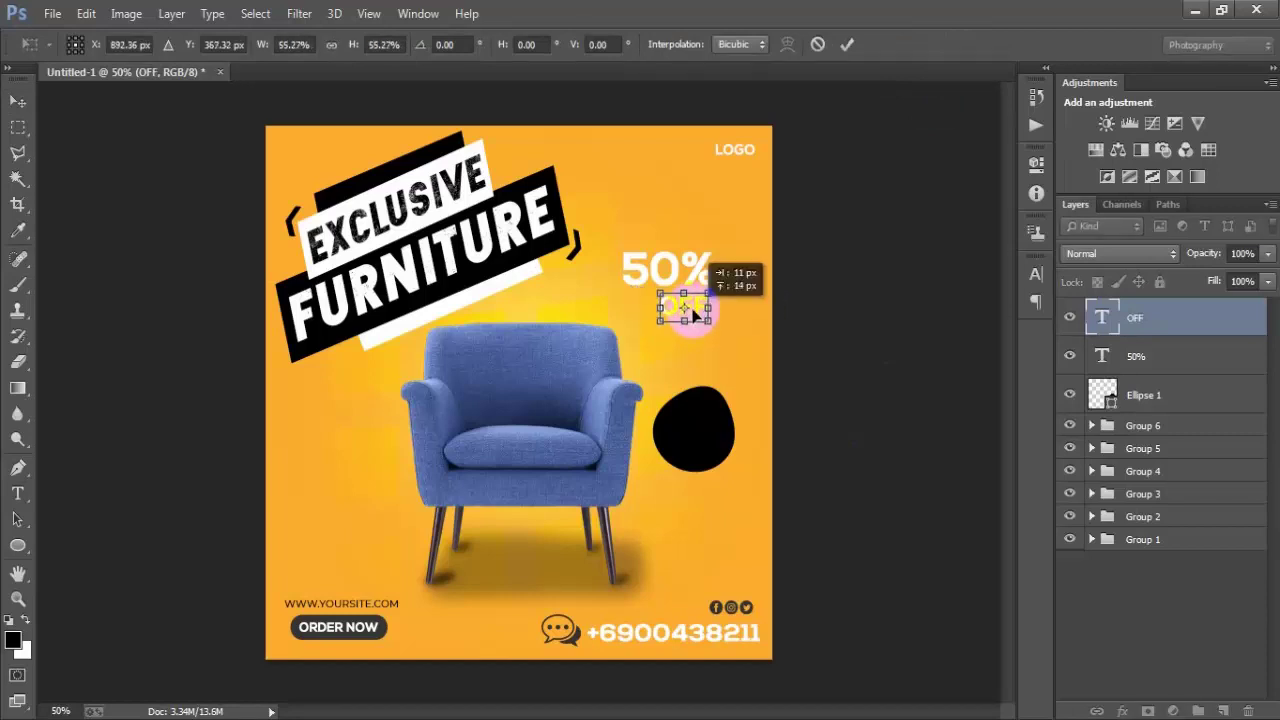
Step: Select the 50% and OFF text layers together and scale them down
{"action": "left_click", "coordinate": [847, 44]}
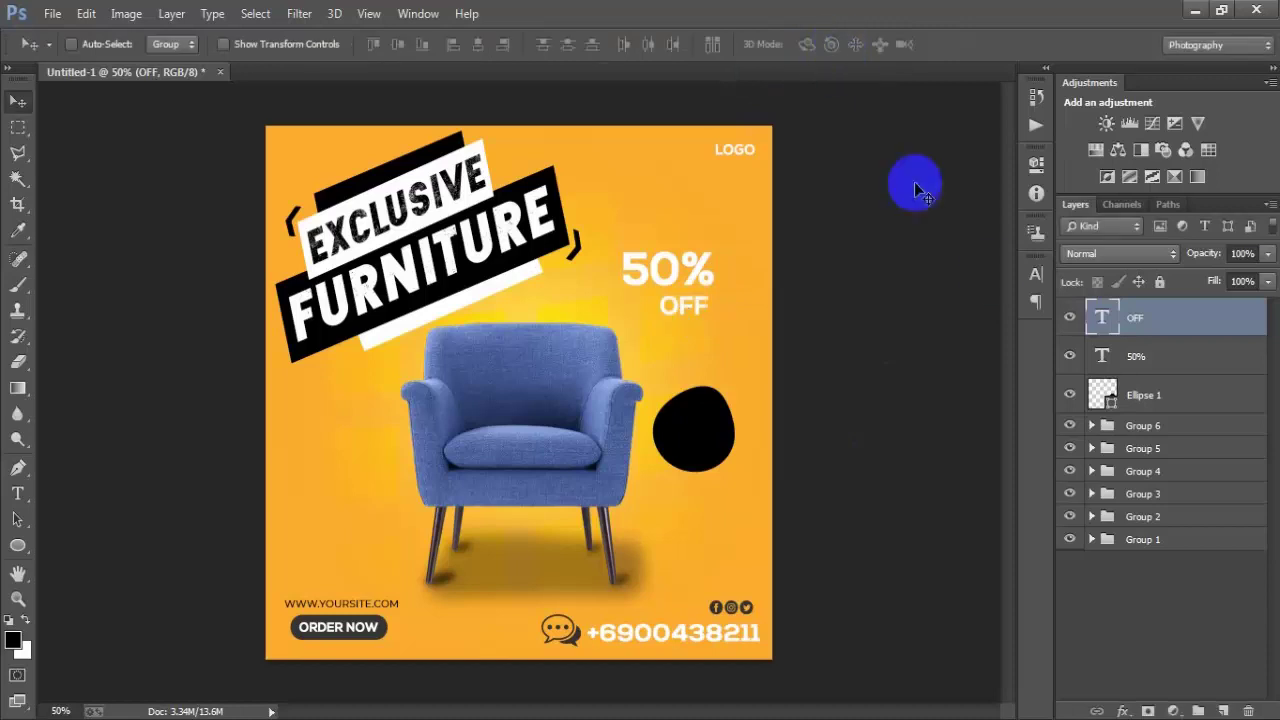
{"action": "left_click", "coordinate": [1147, 356], "text": "shift"}
{"action": "key", "text": "ctrl+t"}
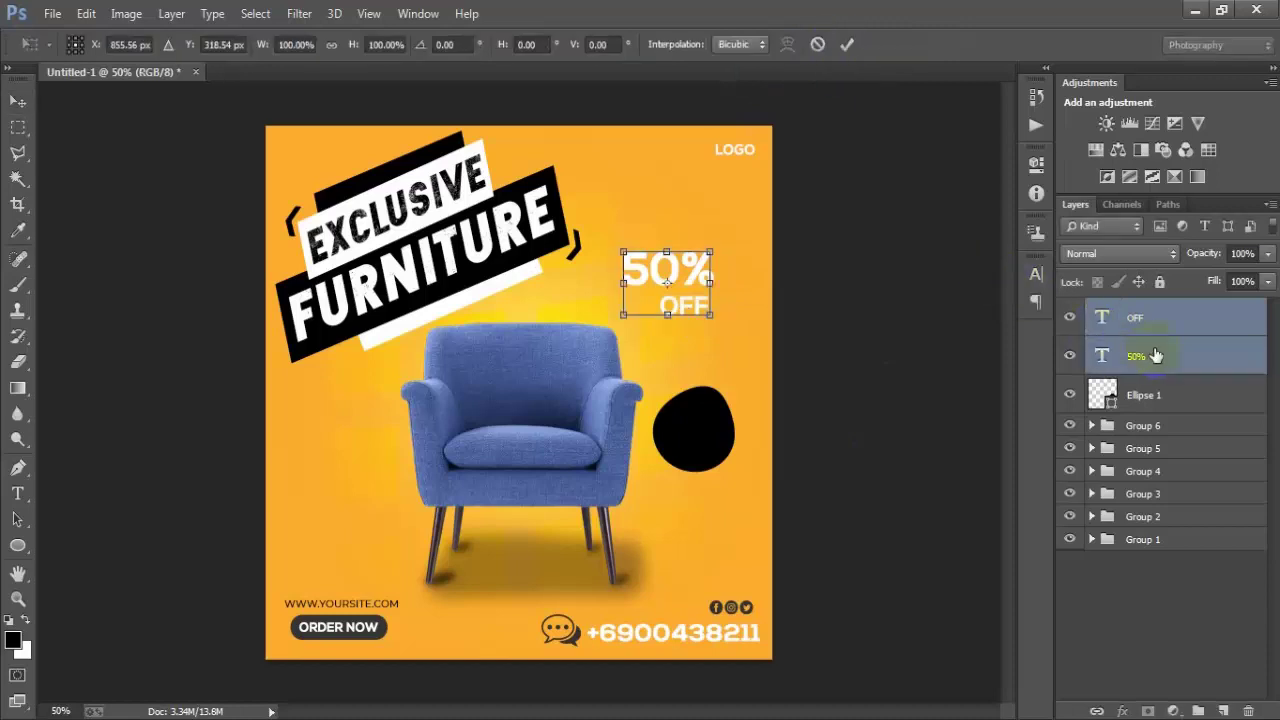
{"action": "left_click_drag", "start_coordinate": [724, 324], "coordinate": [703, 310]}
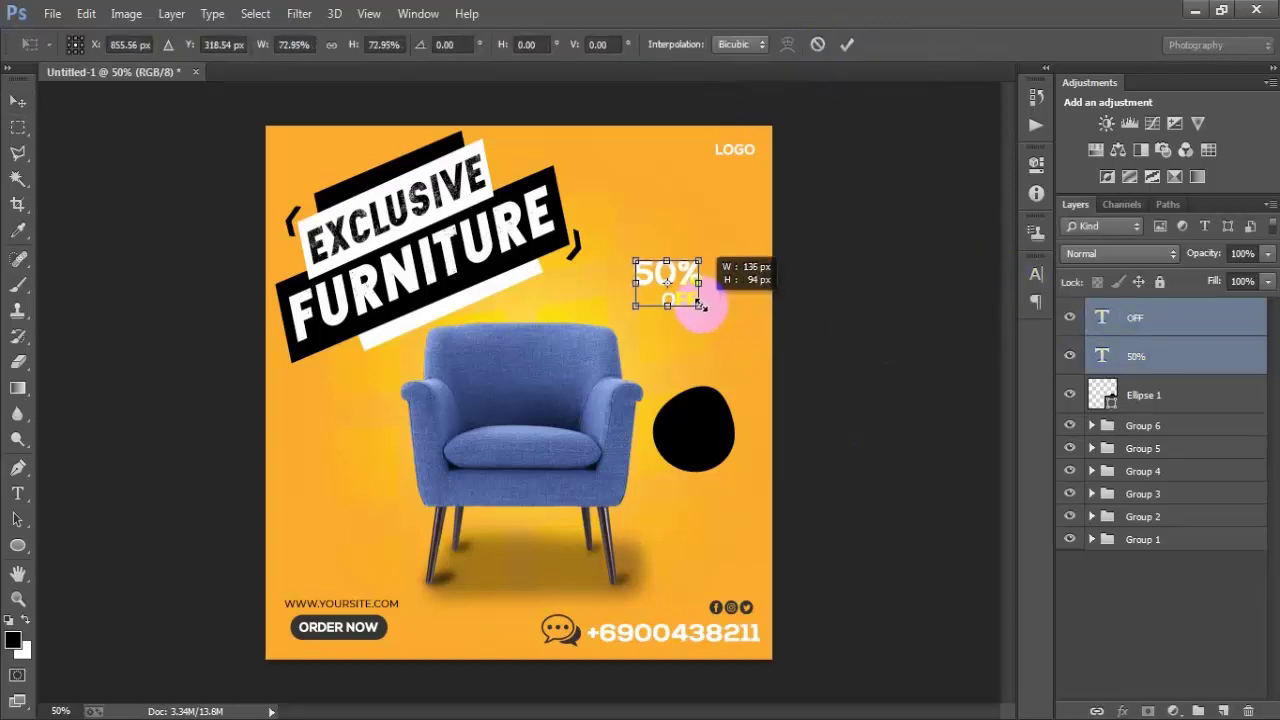
{"action": "left_click", "coordinate": [847, 44]}
Step: Move the 50% OFF text onto the black blob and shrink it to fit
{"action": "left_click_drag", "start_coordinate": [708, 263], "coordinate": [718, 427]}
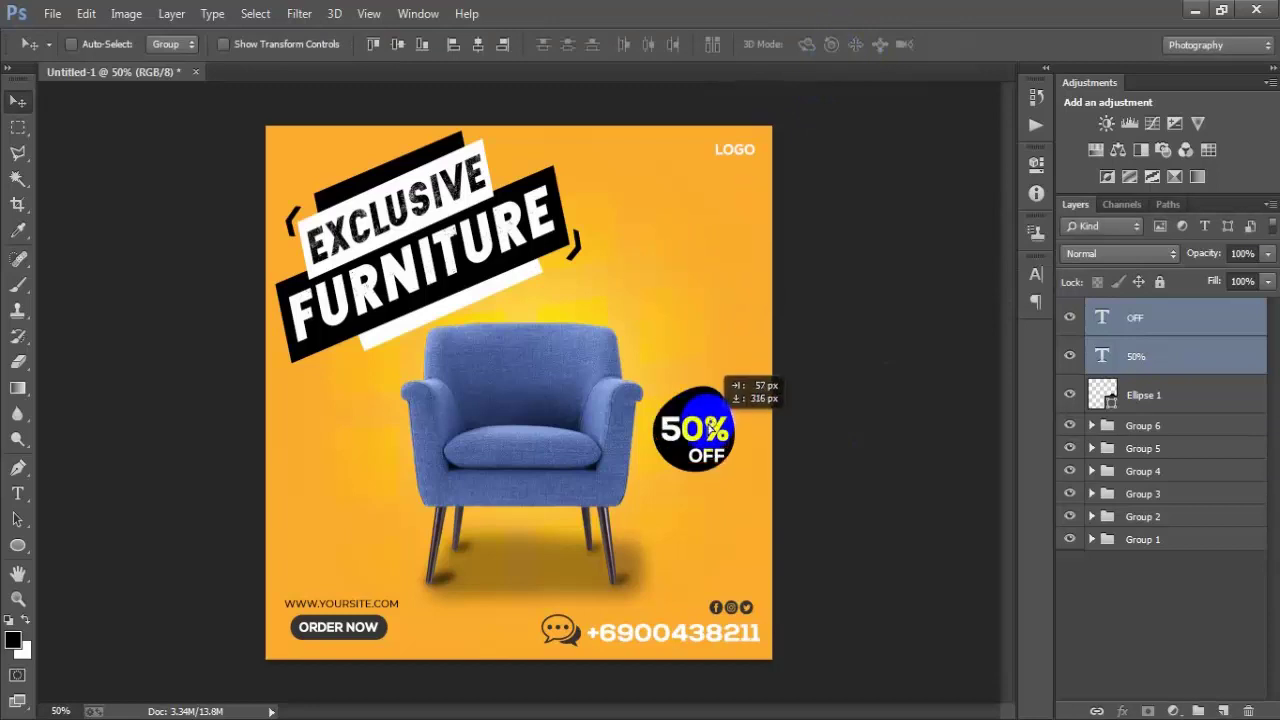
{"action": "key", "text": "ctrl+t"}
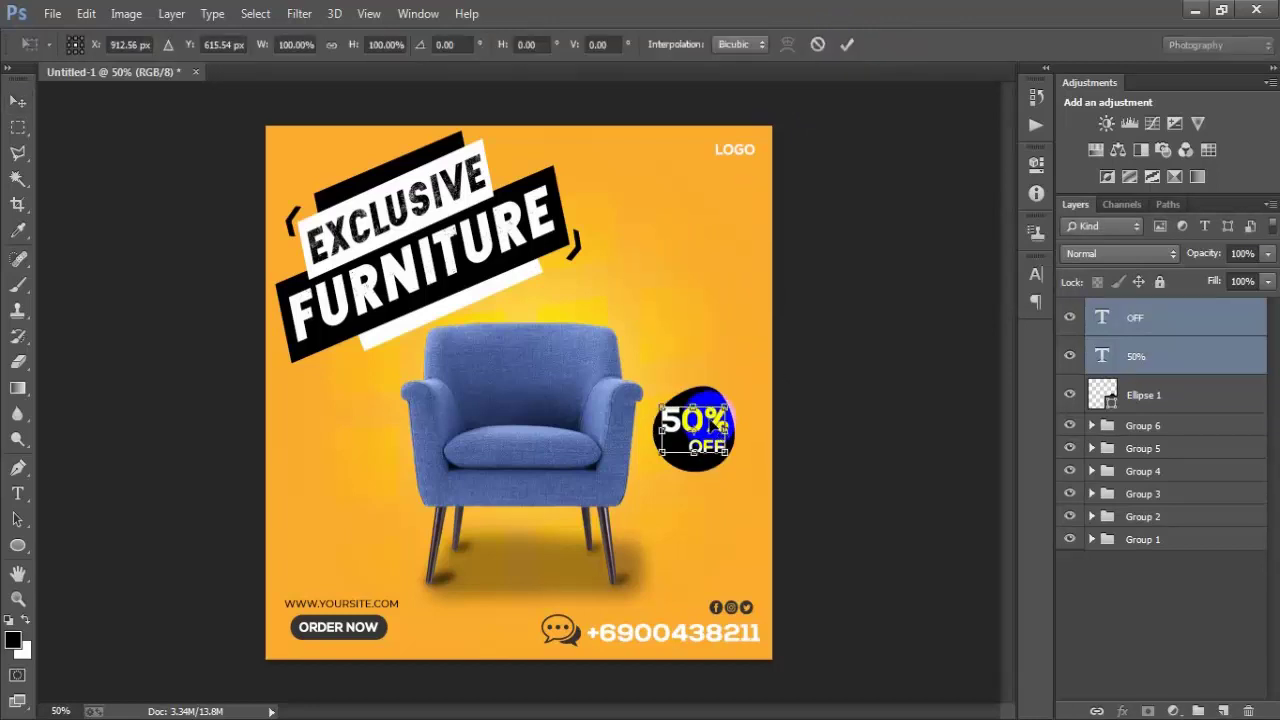
{"action": "left_click_drag", "start_coordinate": [727, 455], "coordinate": [722, 449]}
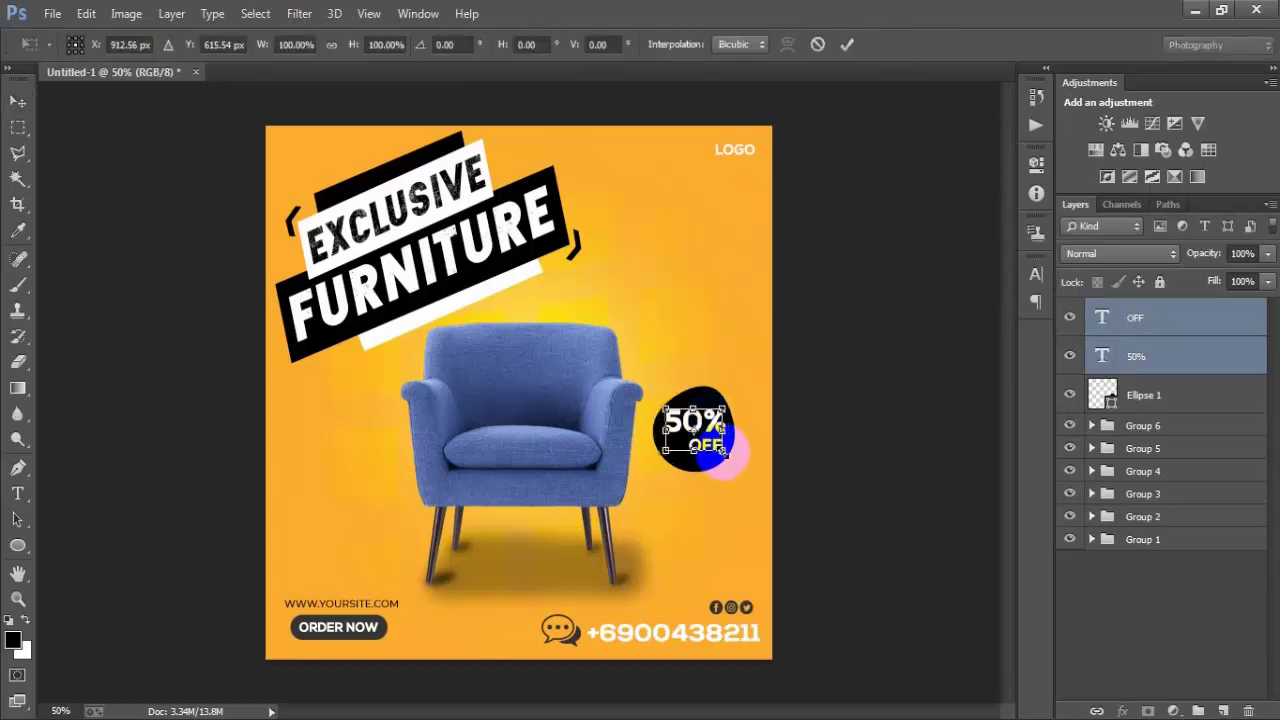
{"action": "left_click", "coordinate": [846, 45]}
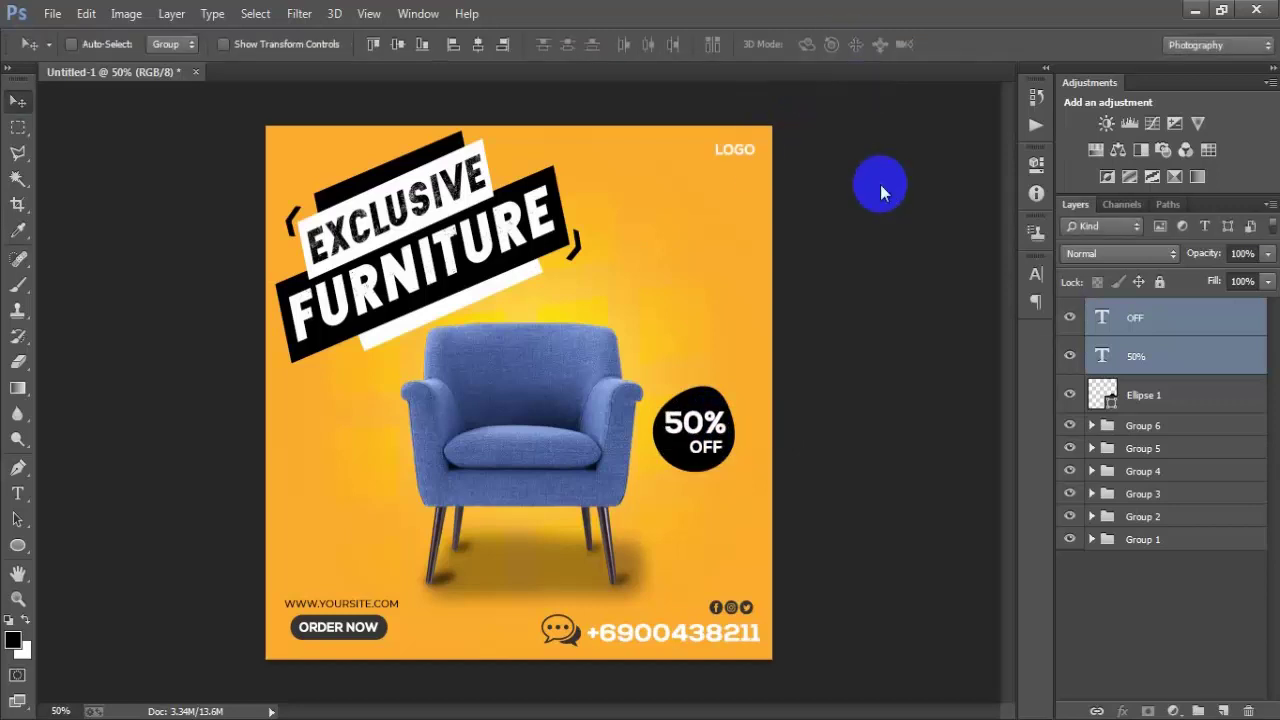
{"action": "left_click", "coordinate": [1131, 320]}
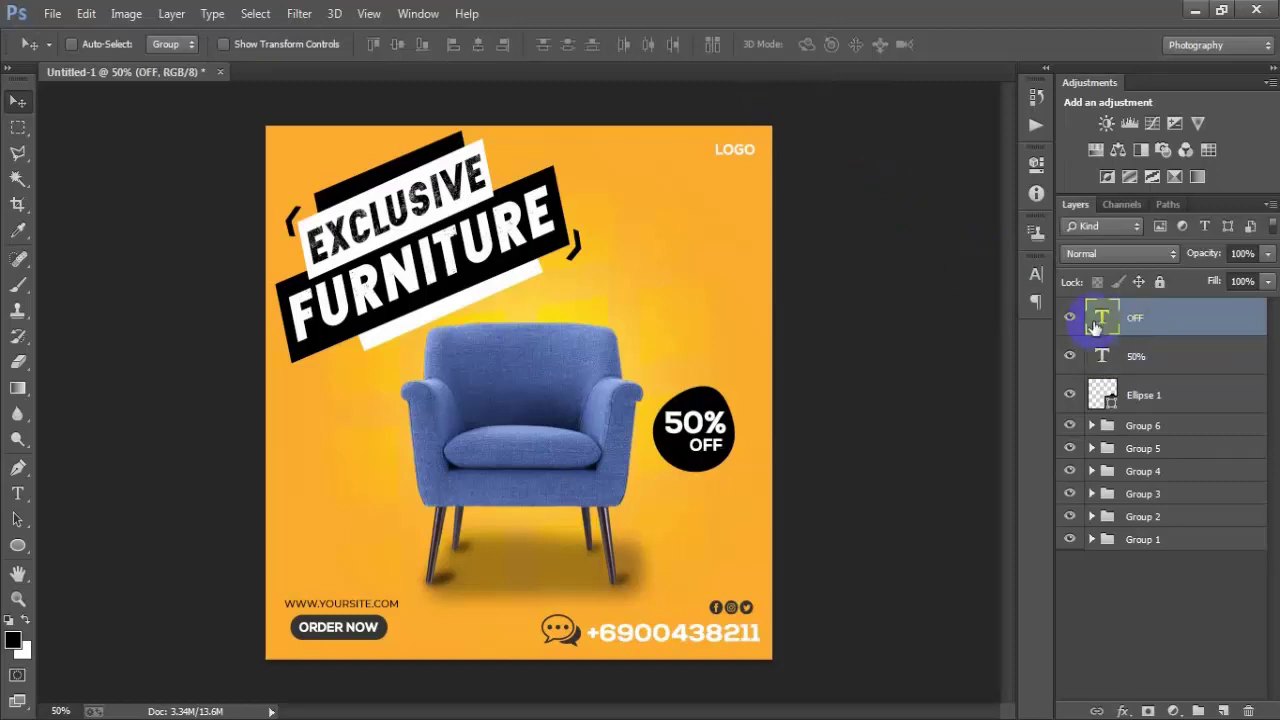
Step: Group the OFF, 50% and Ellipse 1 layers into Group 7, then check the badge zoomed in
{"action": "left_click", "coordinate": [1168, 396], "text": "shift"}
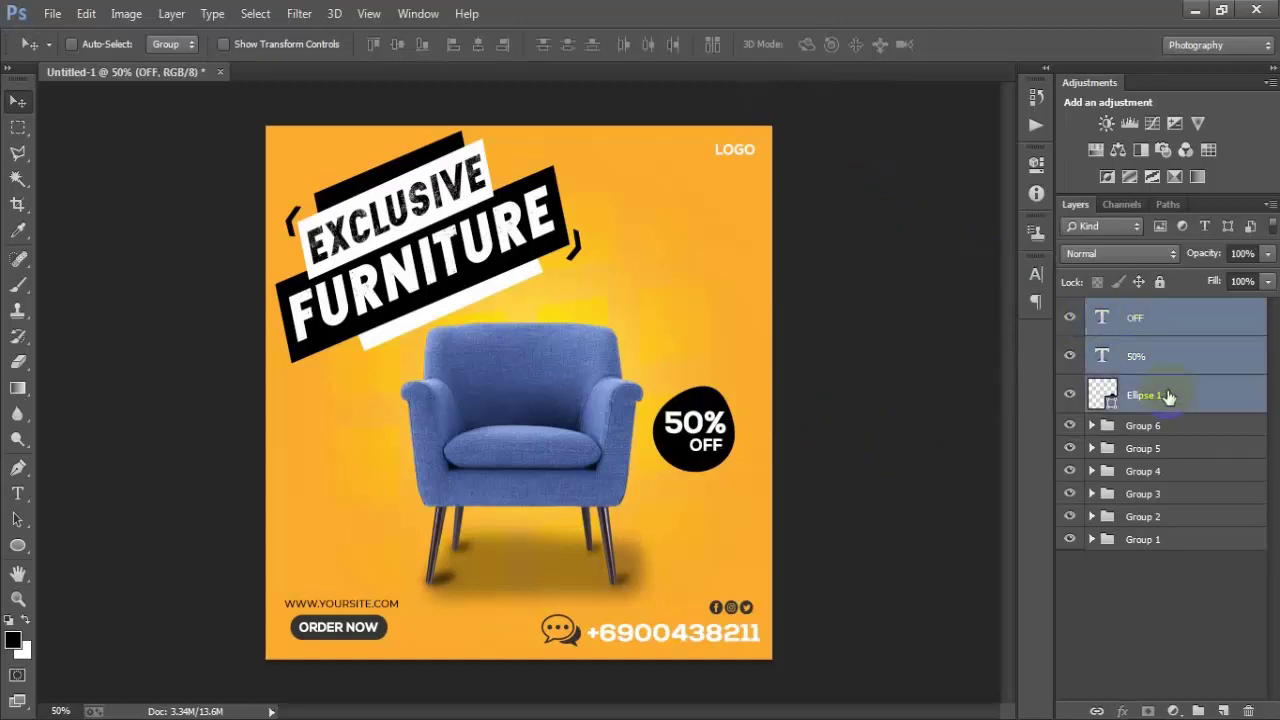
{"action": "key", "text": "ctrl+g"}
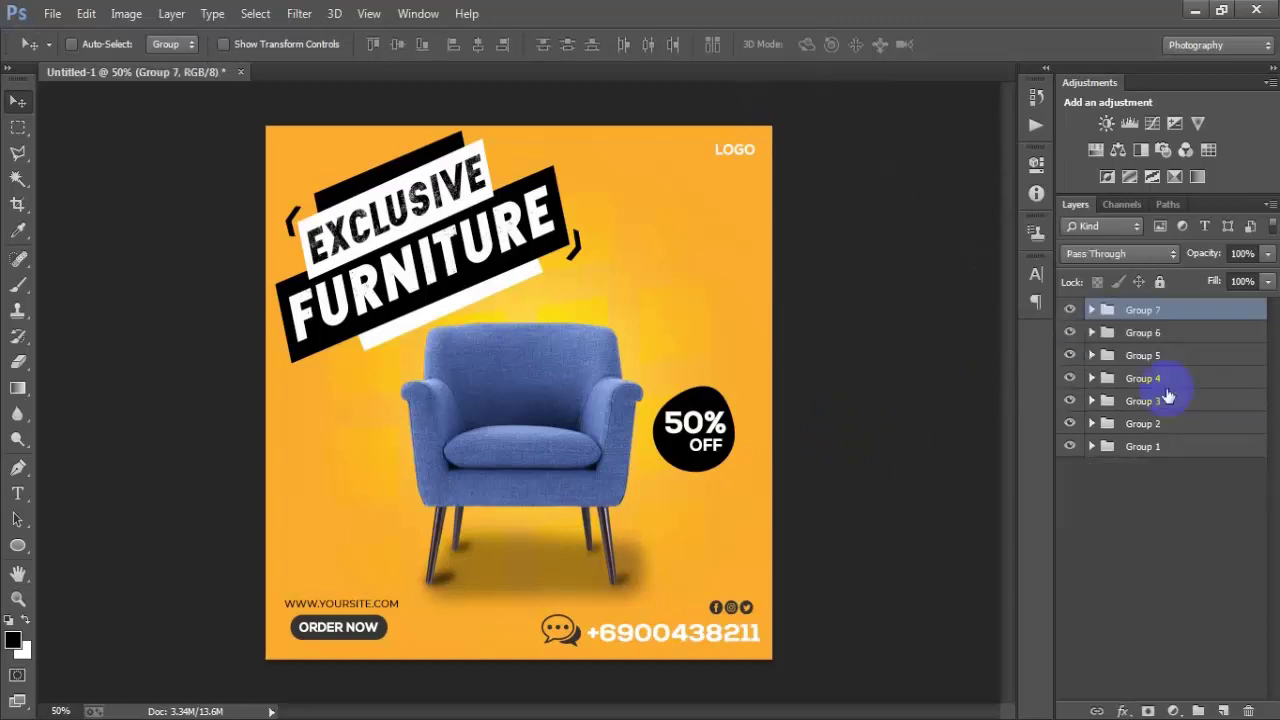
{"action": "key", "text": "ctrl+plus"}
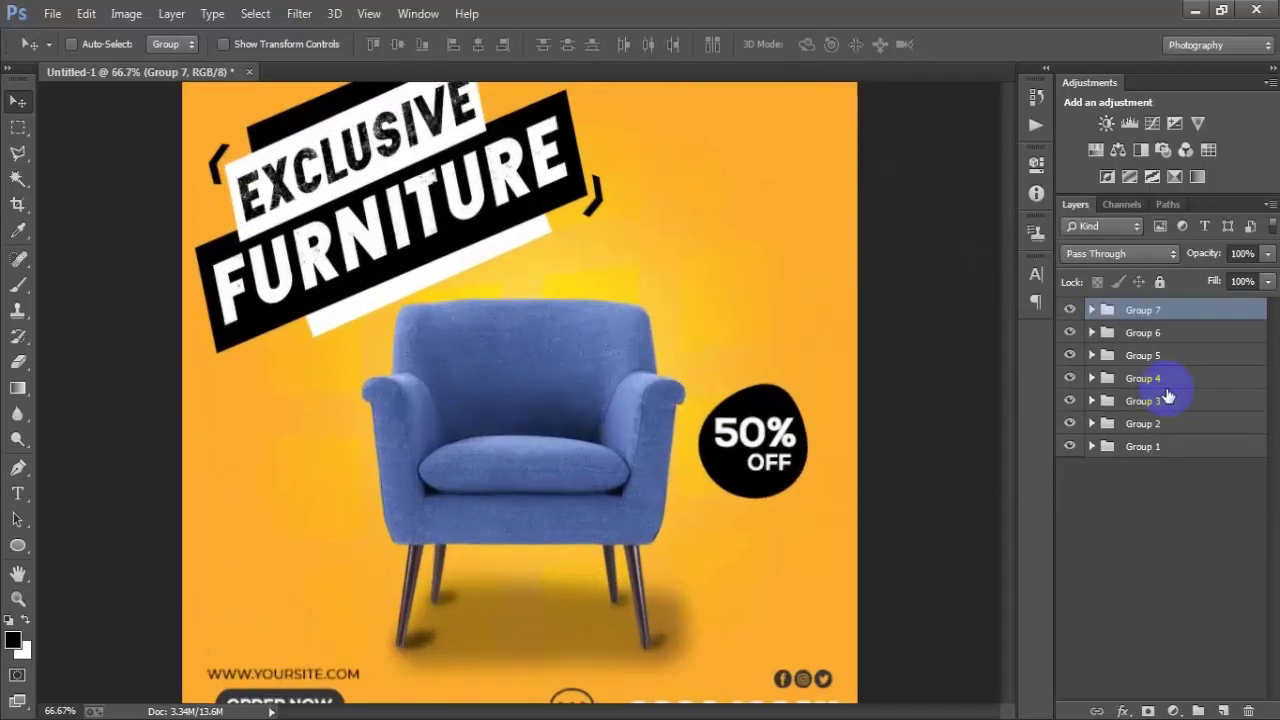
{"action": "scroll", "coordinate": [548, 340], "scroll_direction": "up", "scroll_amount": 3}
{"action": "scroll", "coordinate": [546, 336], "scroll_direction": "down", "scroll_amount": 3}
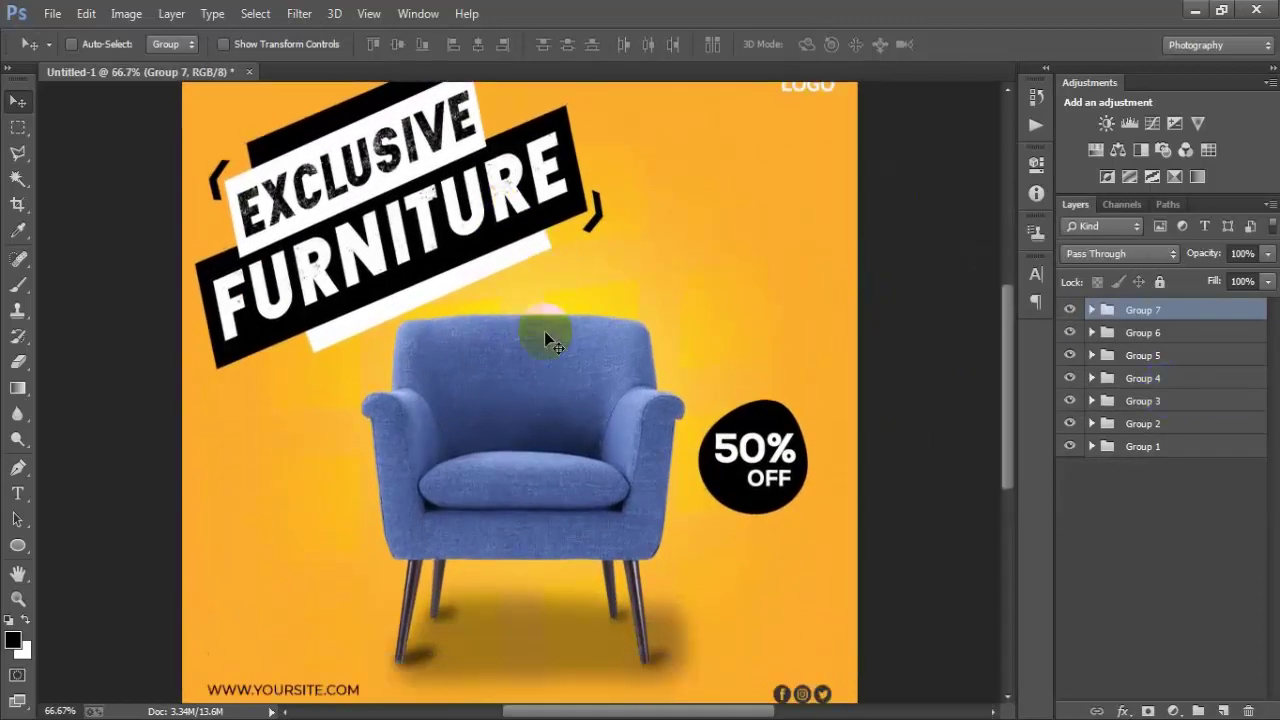
{"action": "scroll", "coordinate": [546, 339], "scroll_direction": "up", "scroll_amount": 2}
{"action": "scroll", "coordinate": [548, 349], "scroll_direction": "up", "scroll_amount": 2}
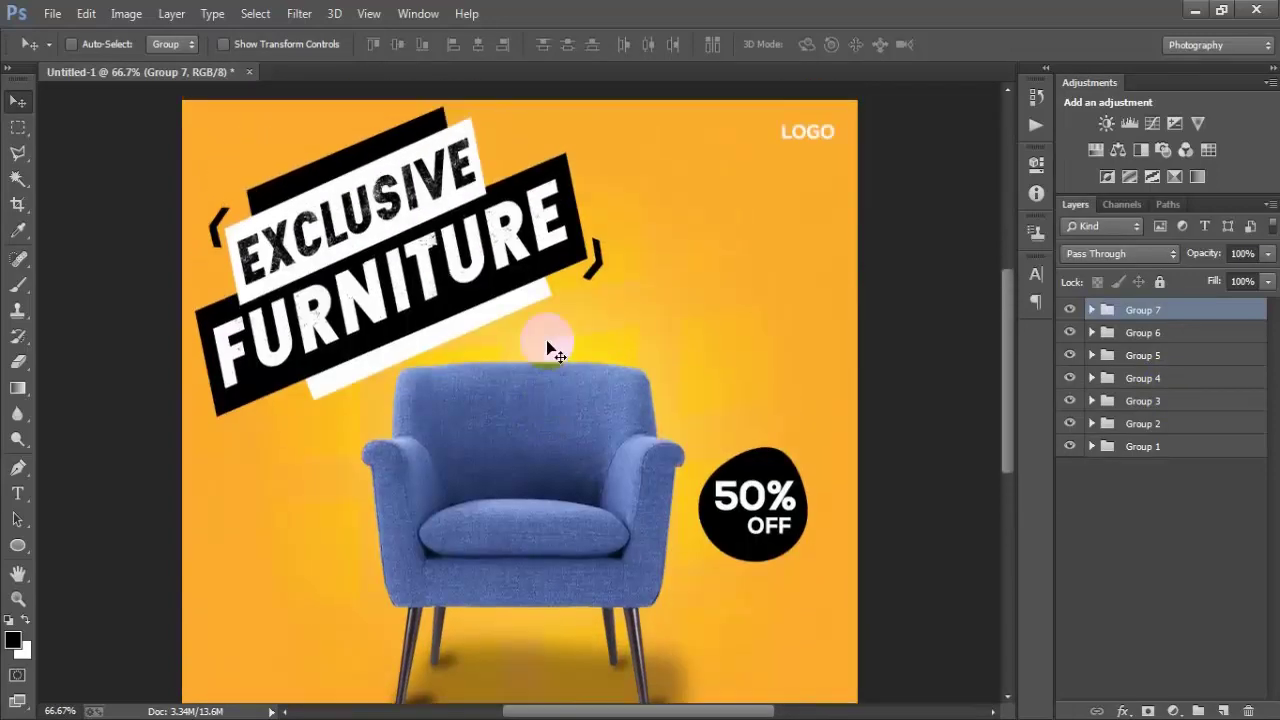
{"action": "key", "text": "ctrl+minus"}
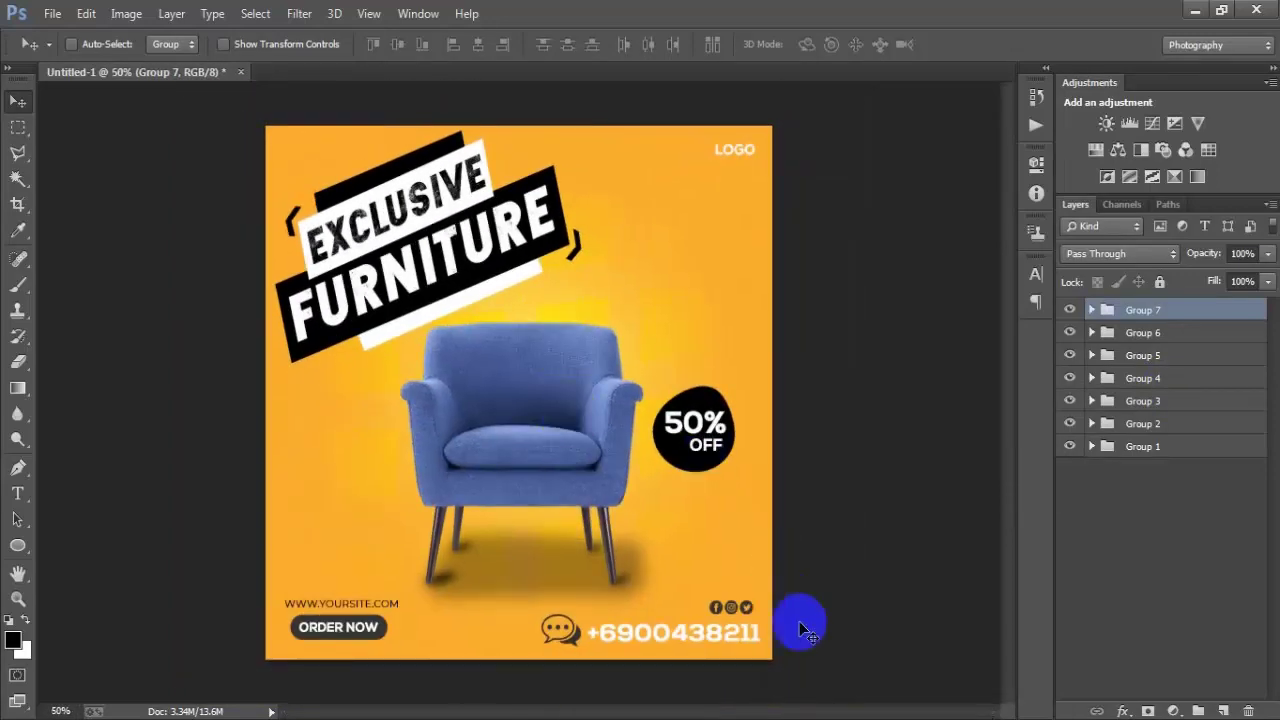